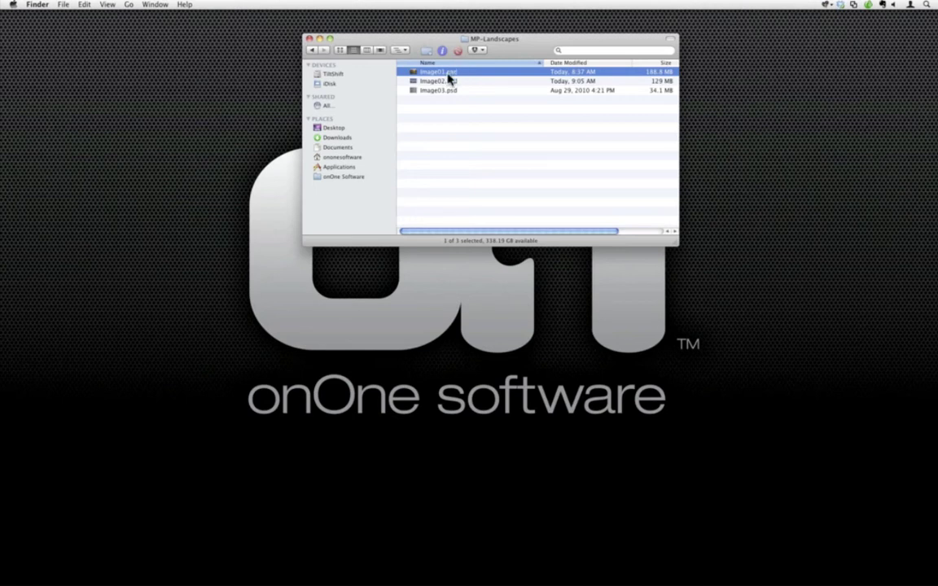
# Switch to Photoshop with Image01.psd open and fit the whole image on screen
pyautogui.moveTo(2, 282)
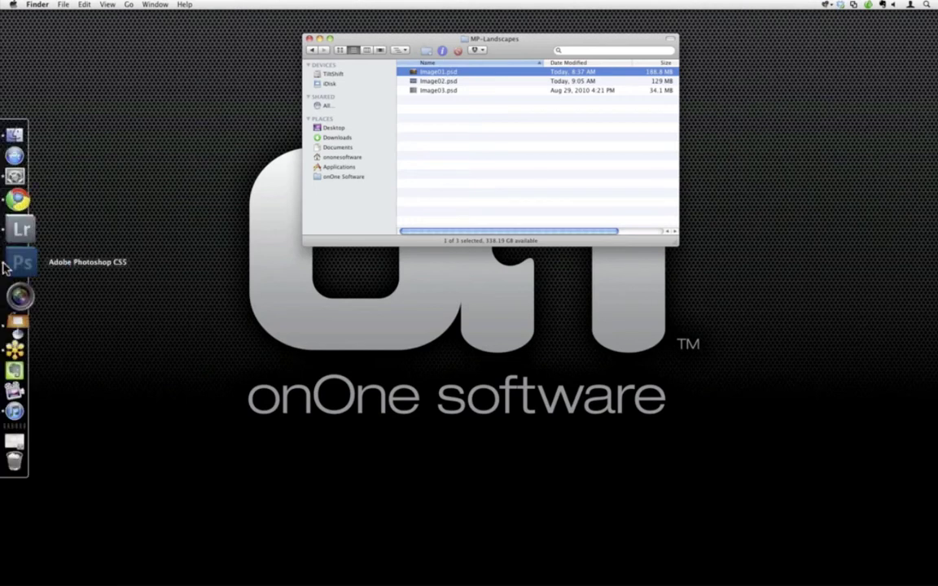
pyautogui.click(10, 262)
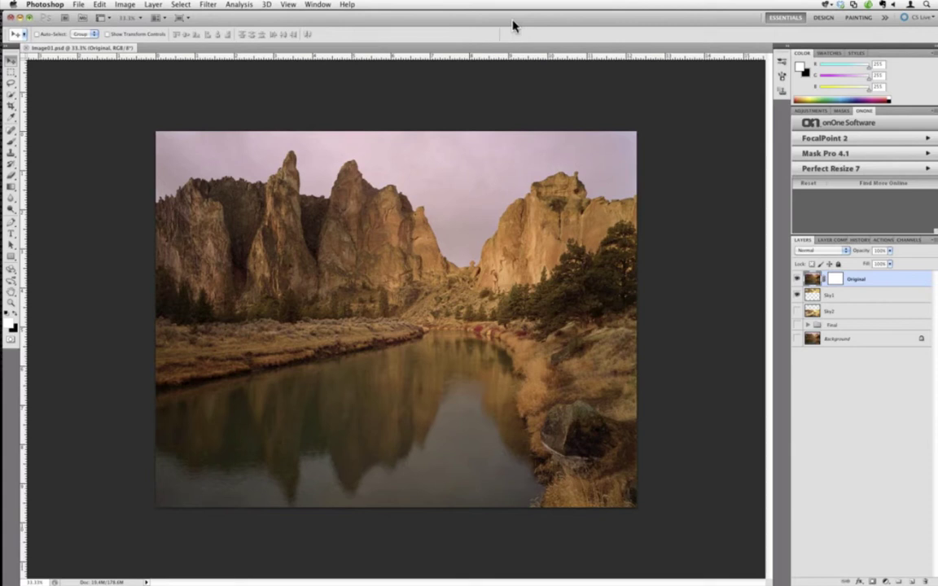
pyautogui.press('super+0')
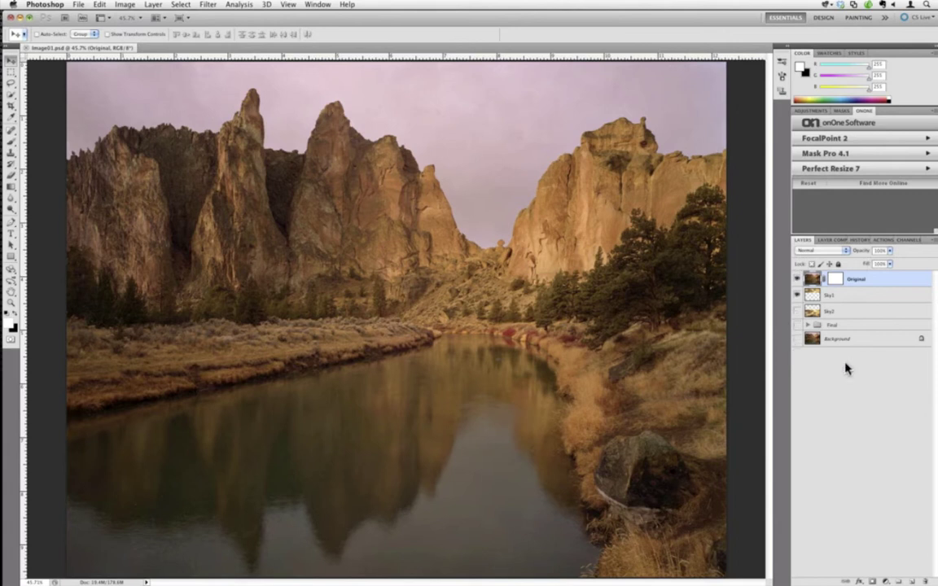
# Show the Sky1 layer alone, bring back Original, and temporarily fade Original's opacity before restoring it to 100%
pyautogui.keyDown('alt'); pyautogui.click(797, 294); pyautogui.keyUp('alt')
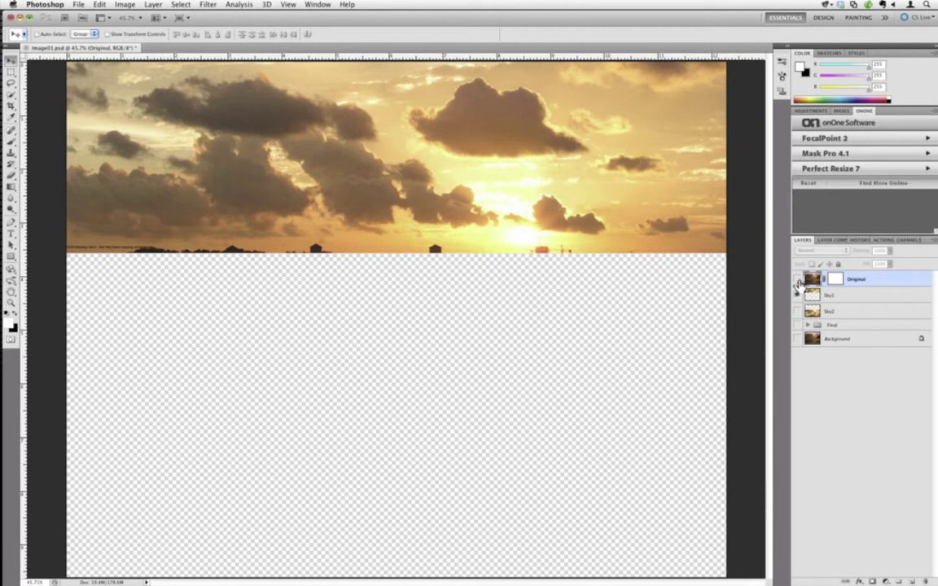
pyautogui.click(797, 281)
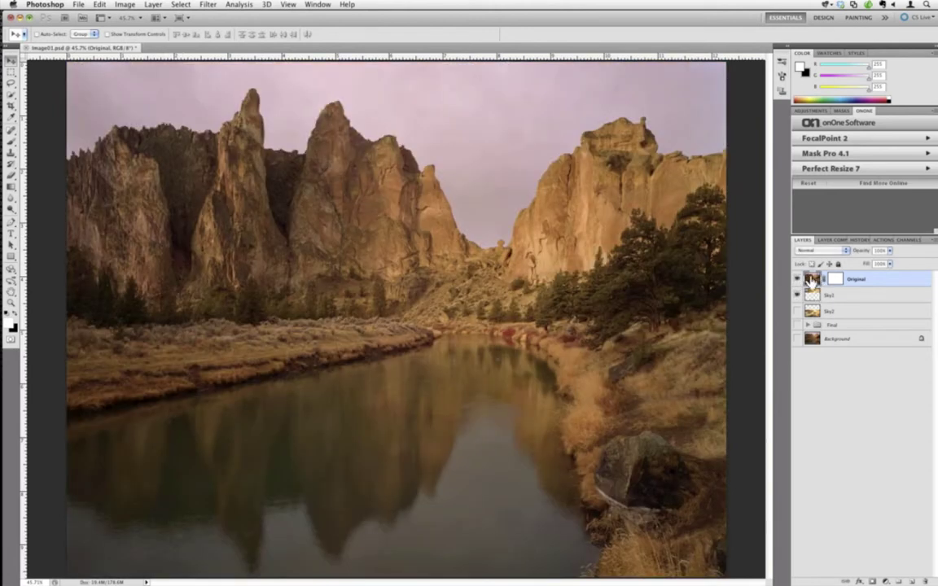
pyautogui.click(889, 251)
pyautogui.moveTo(864, 261); pyautogui.dragTo(855, 261)
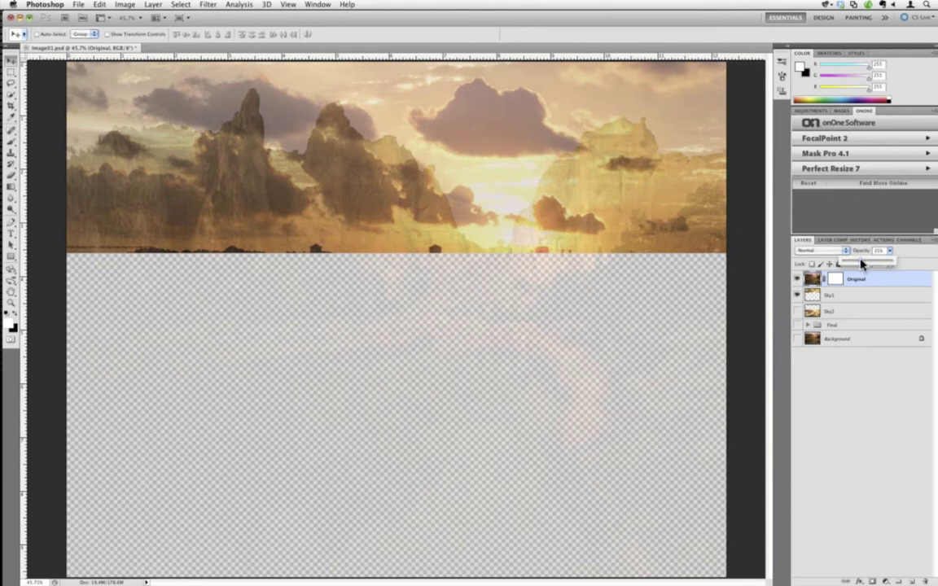
pyautogui.moveTo(885, 260); pyautogui.dragTo(895, 260)
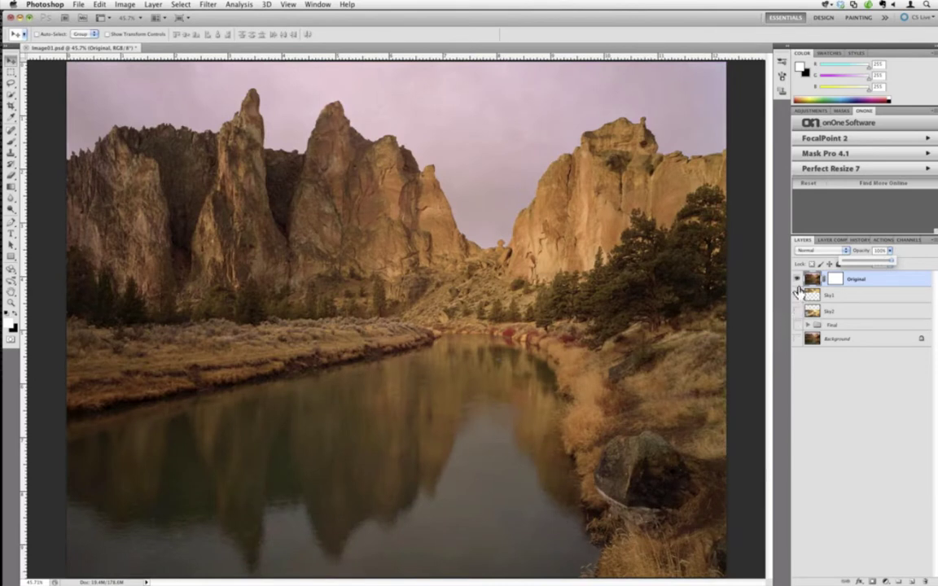
# Compare the Original layer with the Sky1 layer beneath it by toggling their visibility, leaving both visible
pyautogui.click(797, 294)
pyautogui.click(796, 279)
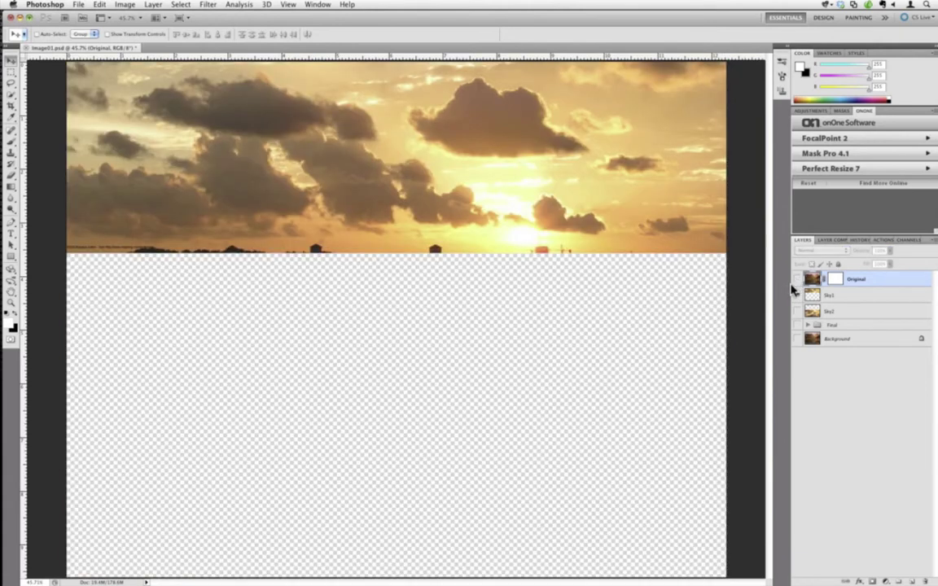
pyautogui.click(797, 280)
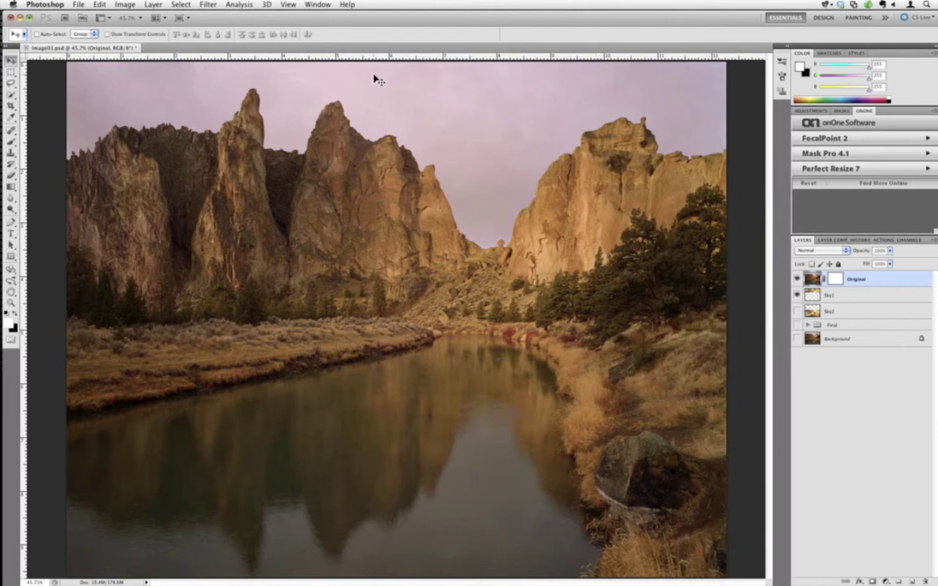
pyautogui.moveTo(797, 278); pyautogui.dragTo(798, 293)
pyautogui.keyDown('alt'); pyautogui.click(797, 294); pyautogui.keyUp('alt')
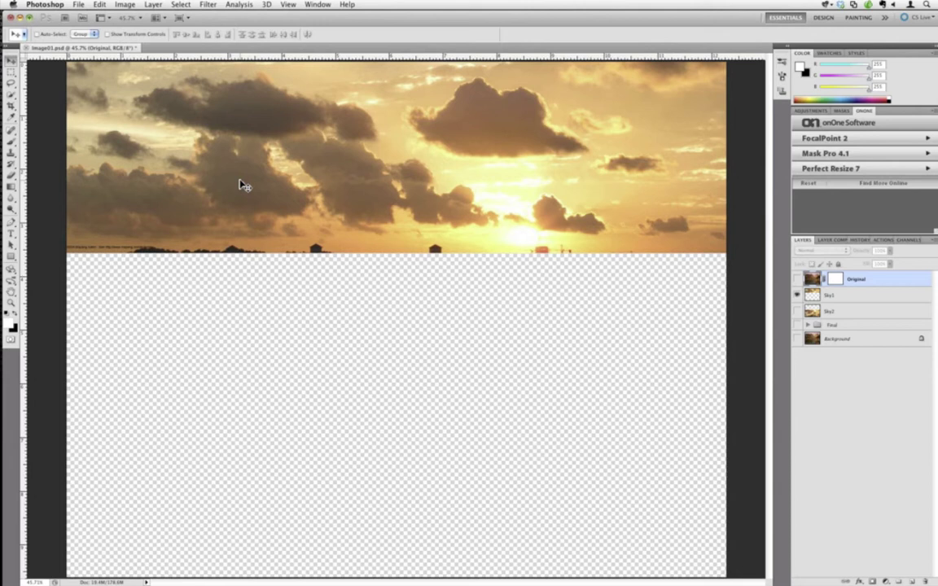
pyautogui.click(797, 278)
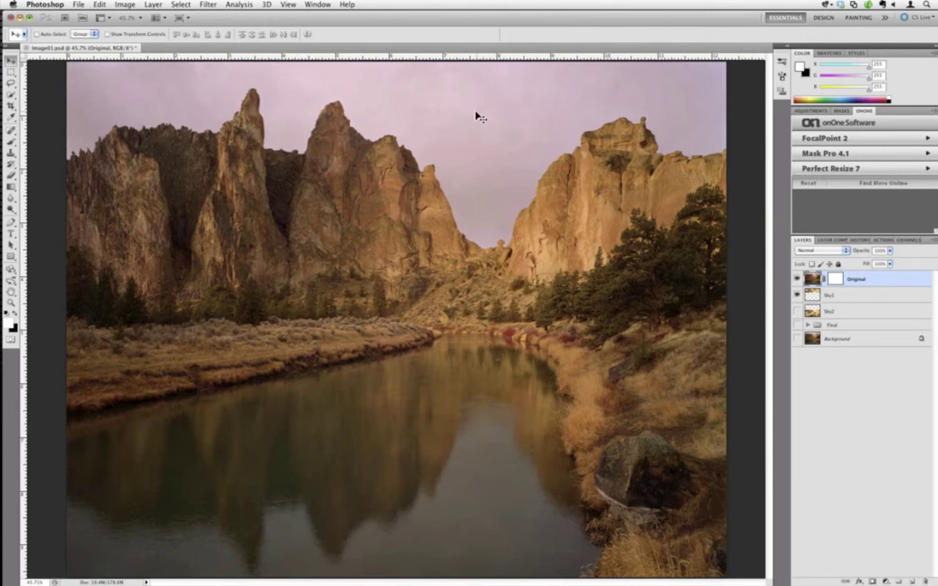
pyautogui.click(798, 280)
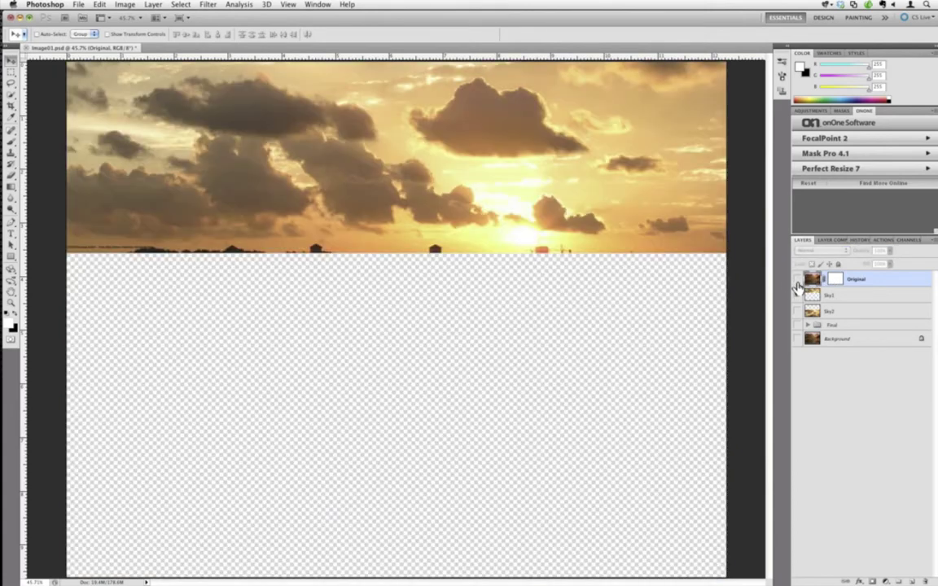
pyautogui.click(798, 280)
# Paint black Brush strokes on the Original layer's mask across the sky and along the edge of the right-hand cliff
pyautogui.click(835, 279)
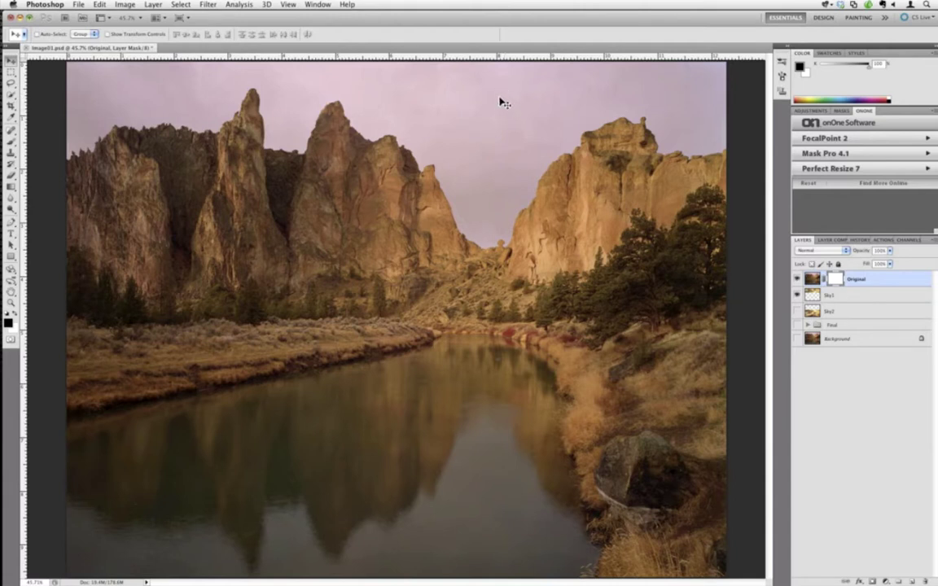
pyautogui.click(12, 144)
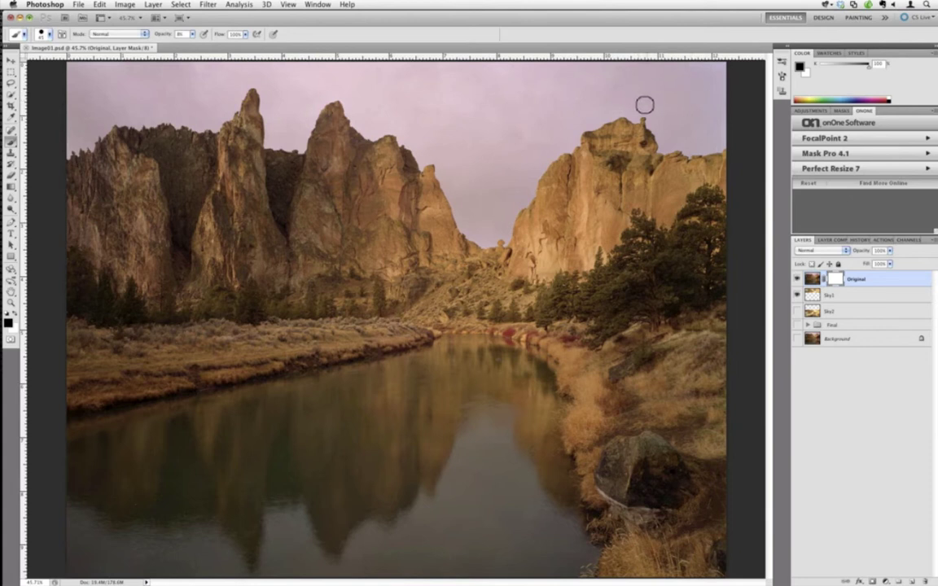
pyautogui.moveTo(159, 34); pyautogui.dragTo(219, 38)
pyautogui.moveTo(687, 96)
pyautogui.mouseDown()
pyautogui.moveTo(557, 92)
pyautogui.moveTo(519, 108)
pyautogui.moveTo(463, 96)
pyautogui.moveTo(456, 108)
pyautogui.moveTo(498, 109)
pyautogui.mouseUp()
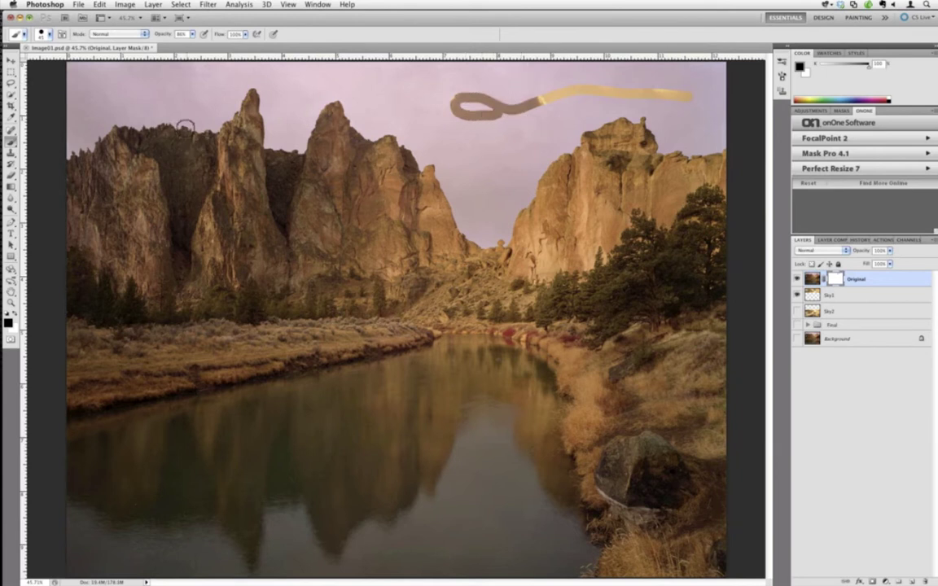
pyautogui.moveTo(643, 117)
pyautogui.mouseDown()
pyautogui.moveTo(668, 132)
pyautogui.moveTo(642, 100)
pyautogui.moveTo(634, 109)
pyautogui.moveTo(653, 115)
pyautogui.moveTo(663, 141)
pyautogui.mouseUp()
# Undo the mask brush strokes by reverting the image to its Open history state, and return to the layer list
pyautogui.click(857, 241)
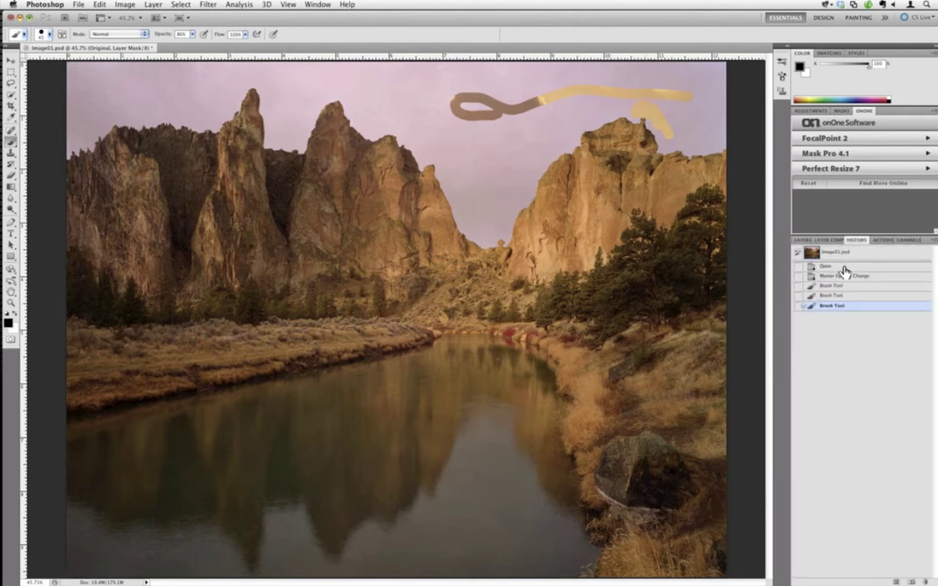
pyautogui.click(844, 267)
pyautogui.click(803, 240)
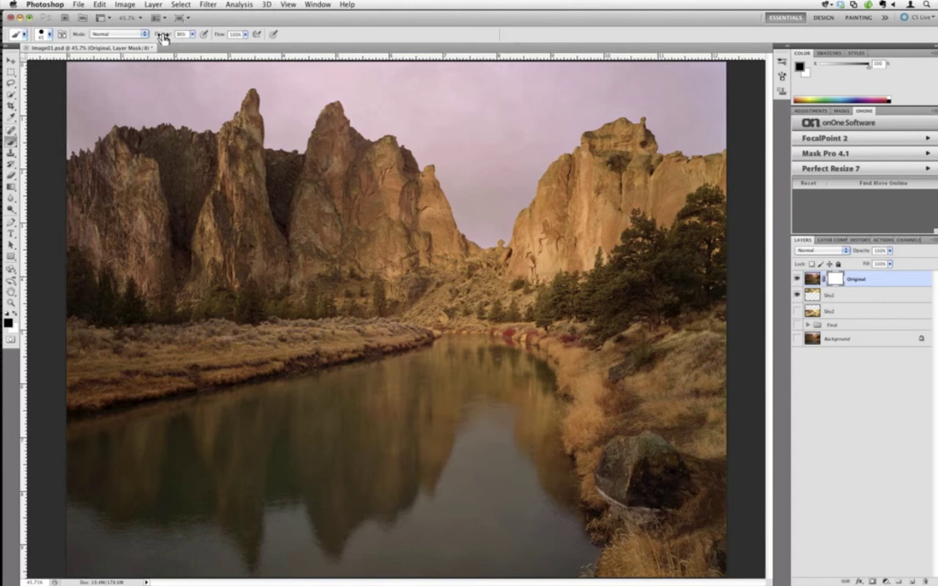
# Set the brush opacity to 100% and dock the floated image window back as a tab
pyautogui.click(192, 34)
pyautogui.moveTo(192, 50); pyautogui.dragTo(355, 55)
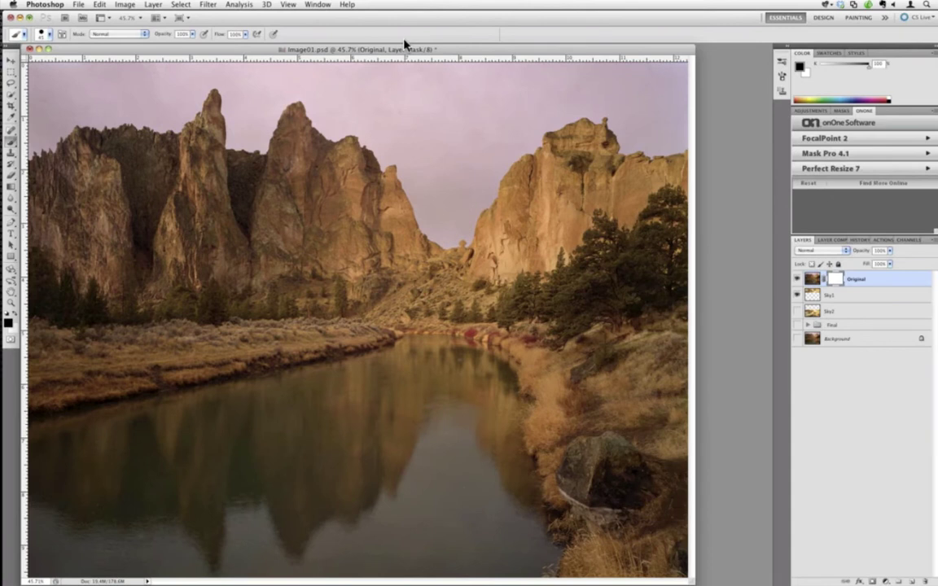
pyautogui.moveTo(404, 44); pyautogui.dragTo(405, 31)
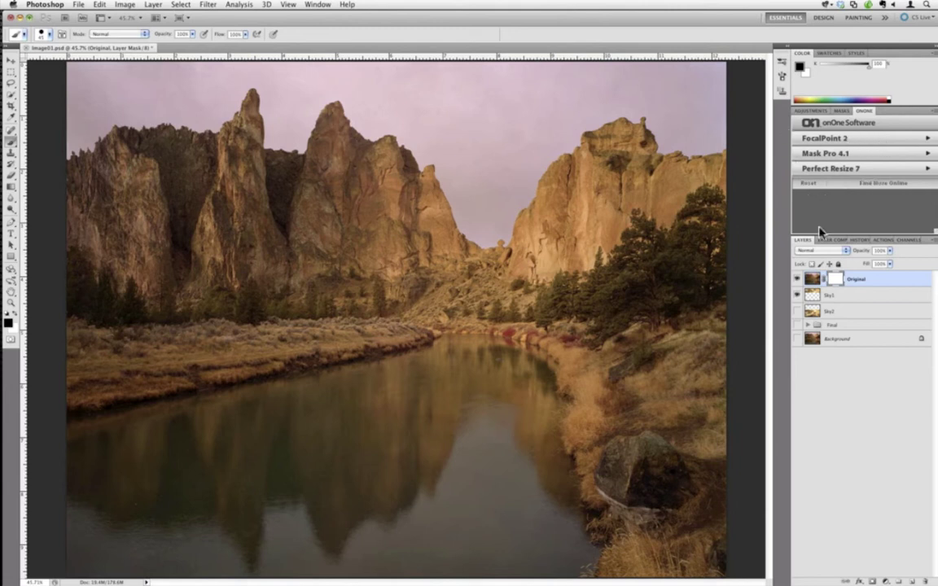
# Detach the onOne extension panel from the Adjustments and Masks group and hide it
pyautogui.click(822, 112)
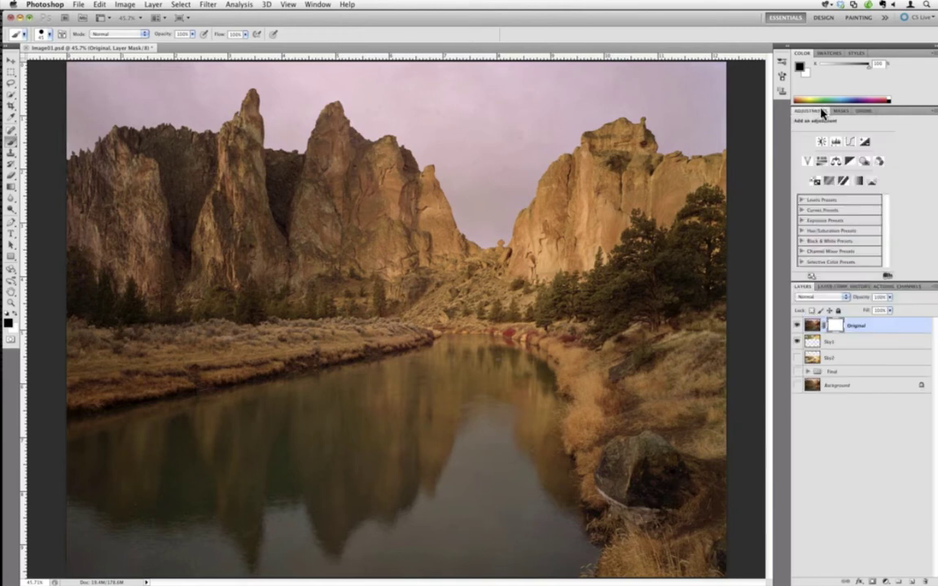
pyautogui.click(866, 114)
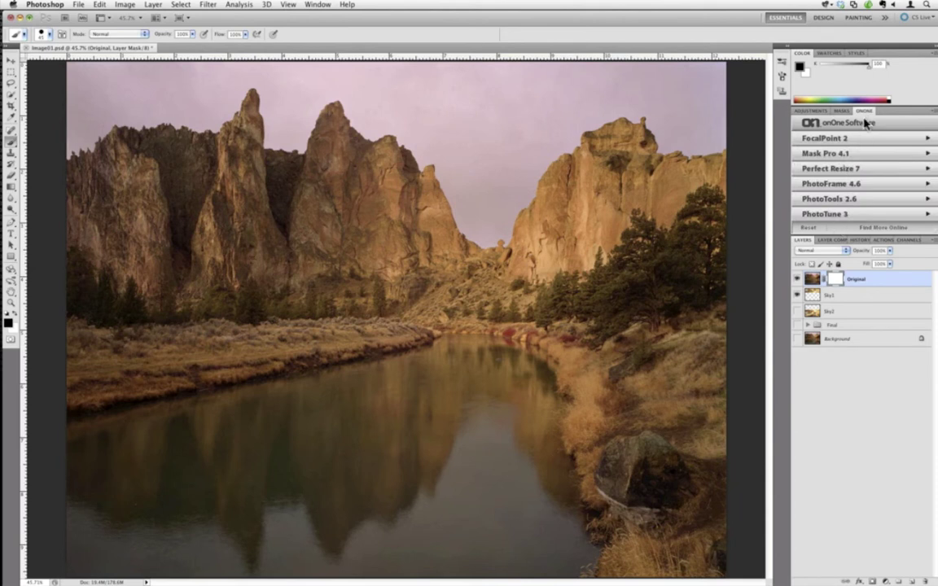
pyautogui.moveTo(863, 111); pyautogui.dragTo(724, 128)
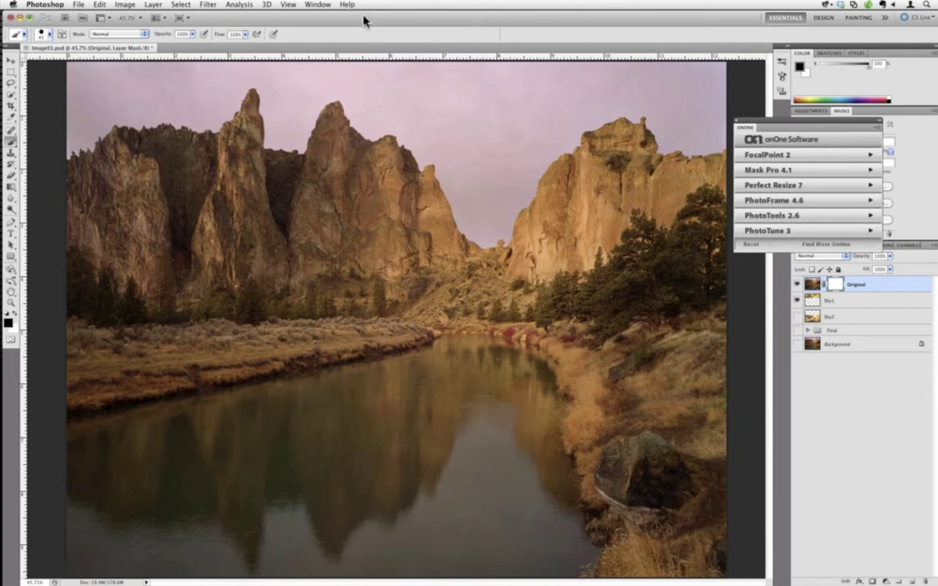
pyautogui.click(319, 4)
pyautogui.moveTo(359, 43)
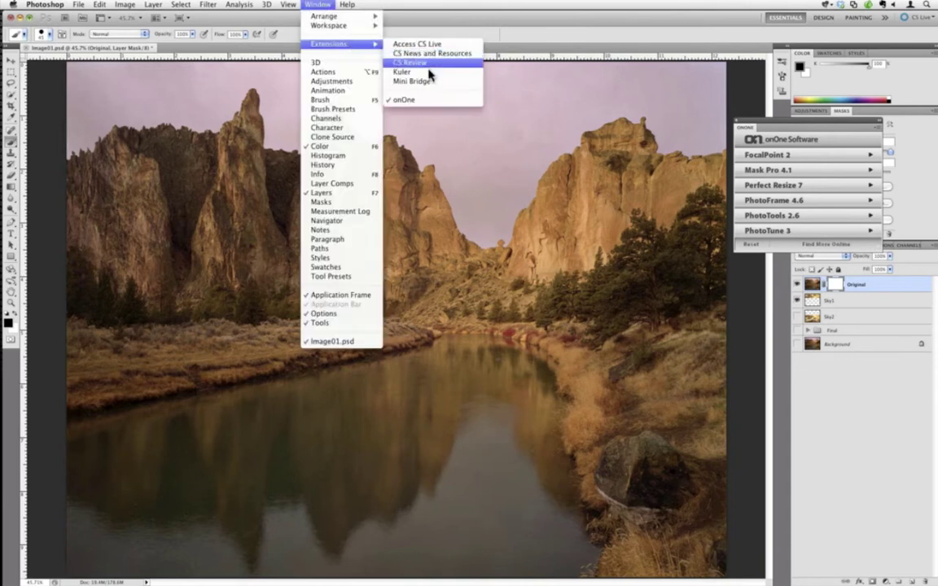
pyautogui.click(437, 100)
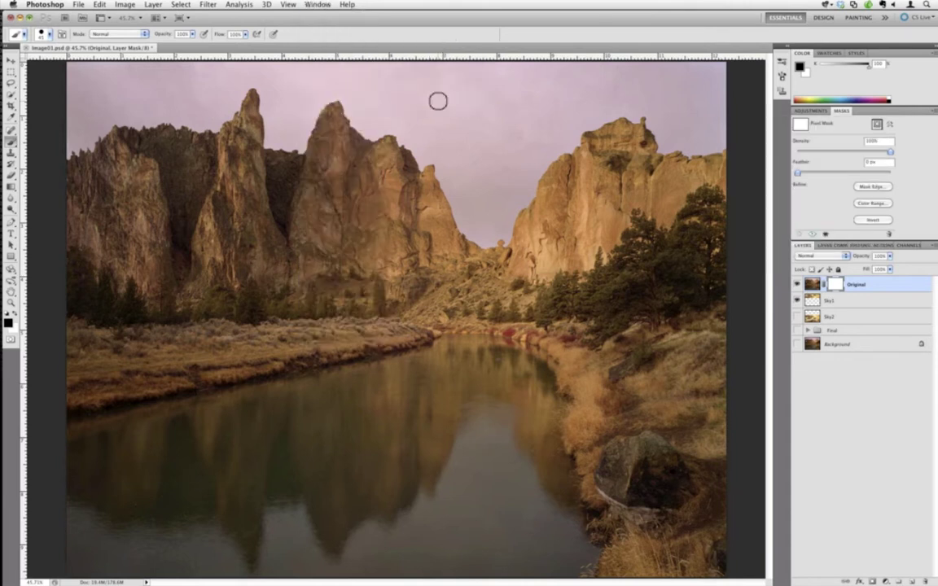
# Reopen the onOne extension panel and dock it with Adjustments and Masks
pyautogui.click(319, 4)
pyautogui.moveTo(342, 44)
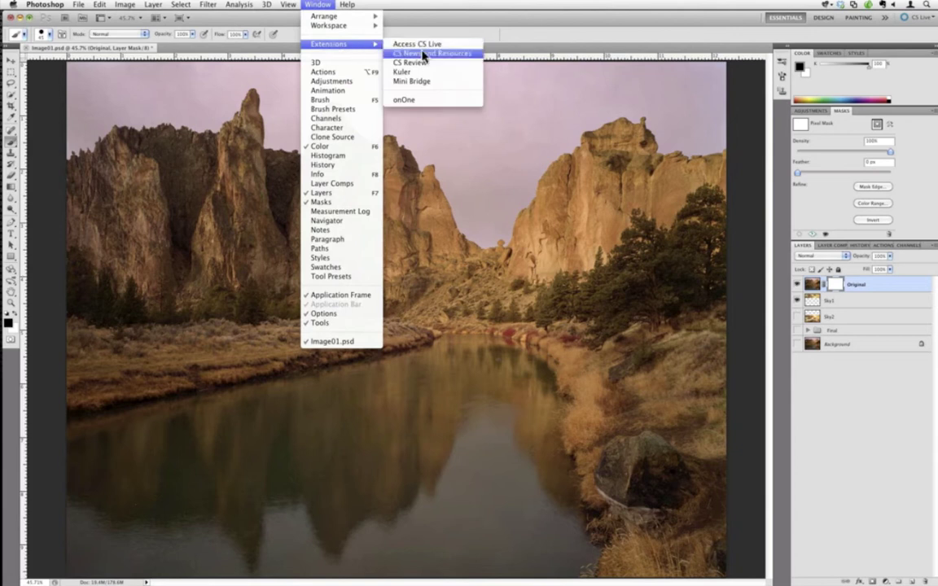
pyautogui.click(436, 101)
pyautogui.moveTo(831, 125); pyautogui.dragTo(899, 117)
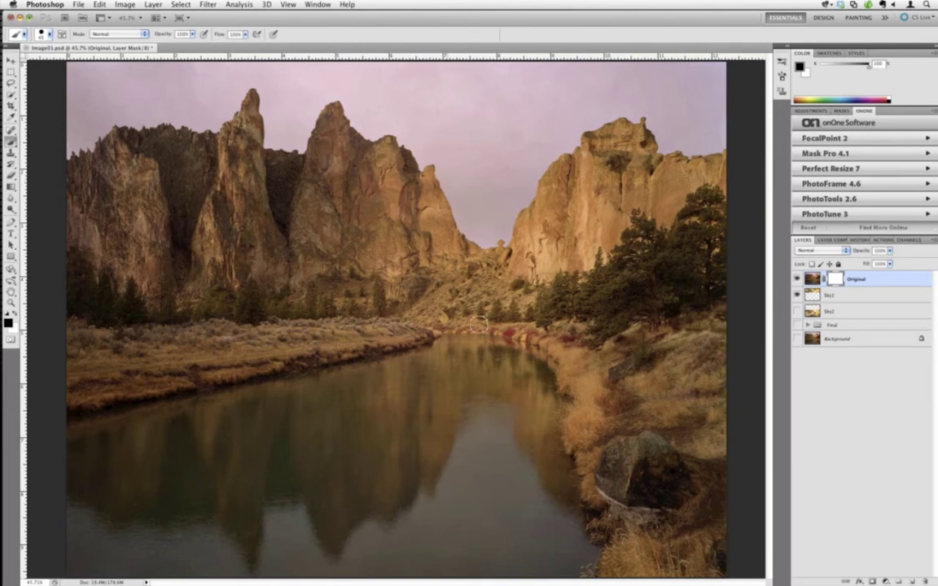
# Look over the Mask Pro 4.1 commands and launch Mask Pro 4.1 on the Original layer
pyautogui.click(845, 153)
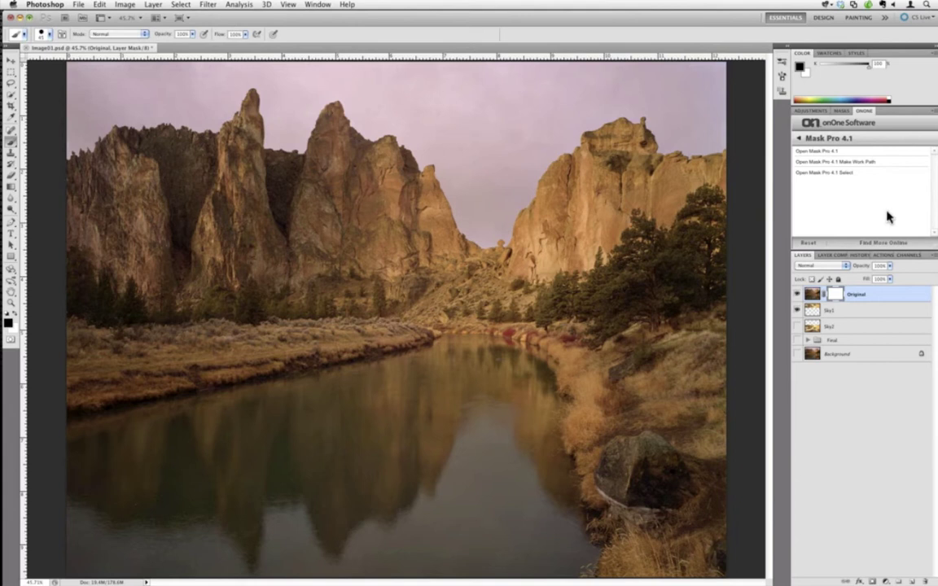
pyautogui.click(831, 139)
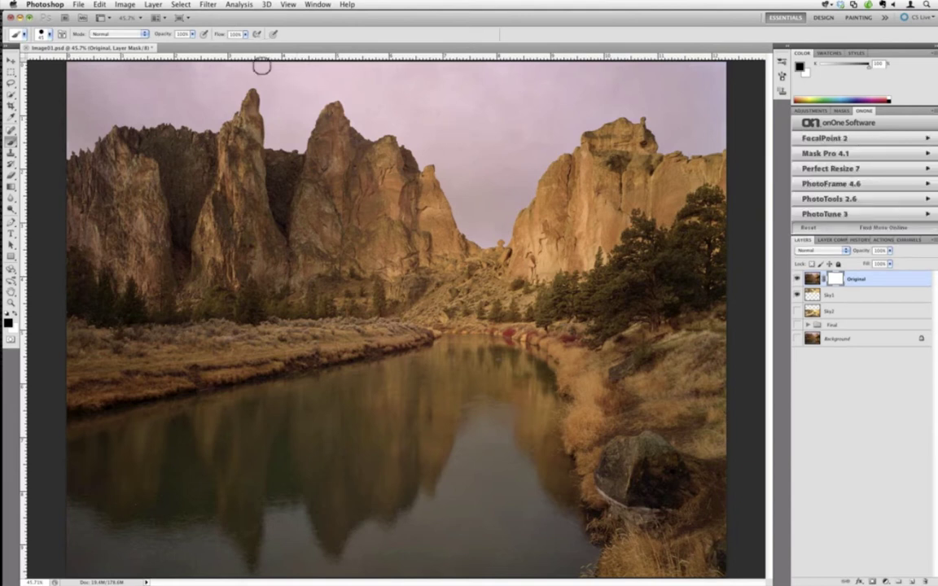
pyautogui.click(78, 4)
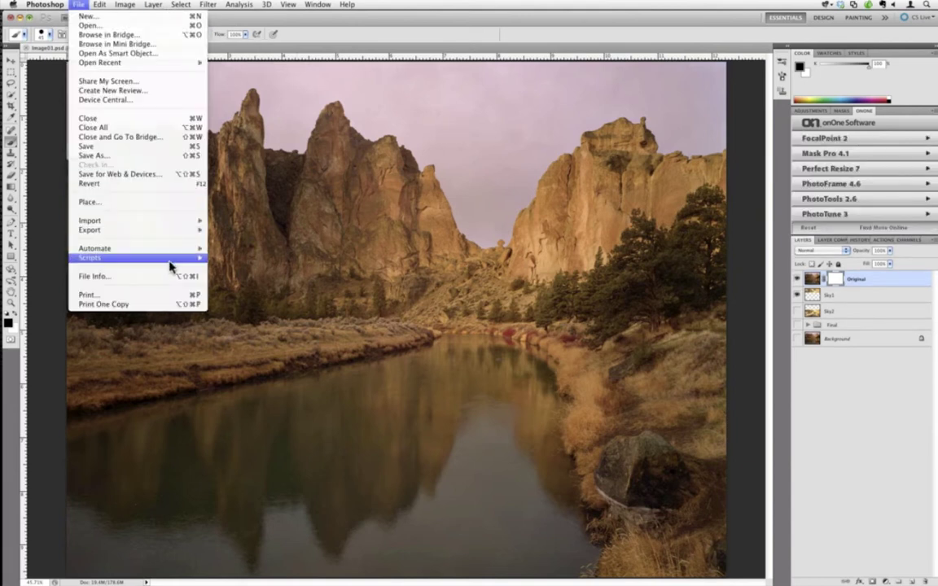
pyautogui.moveTo(179, 249)
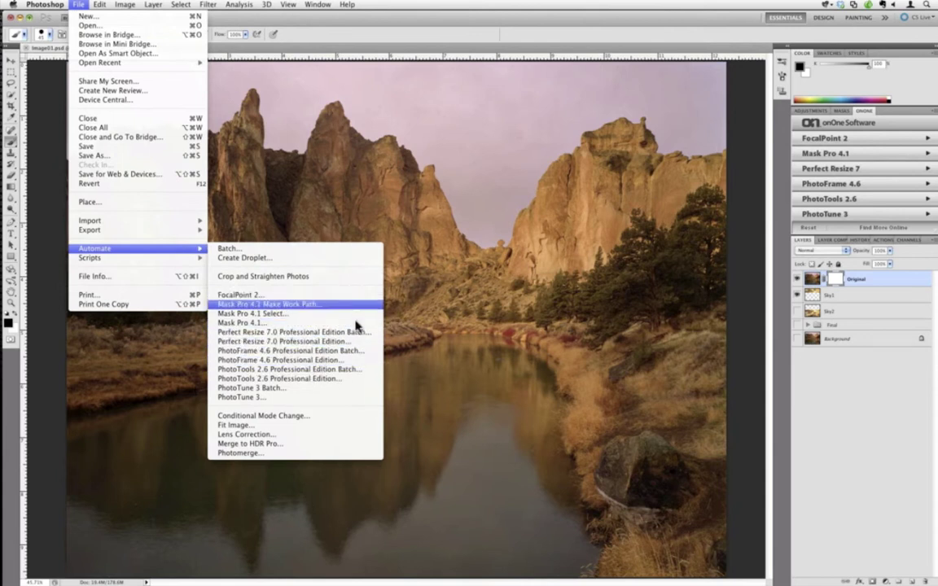
pyautogui.click(293, 324)
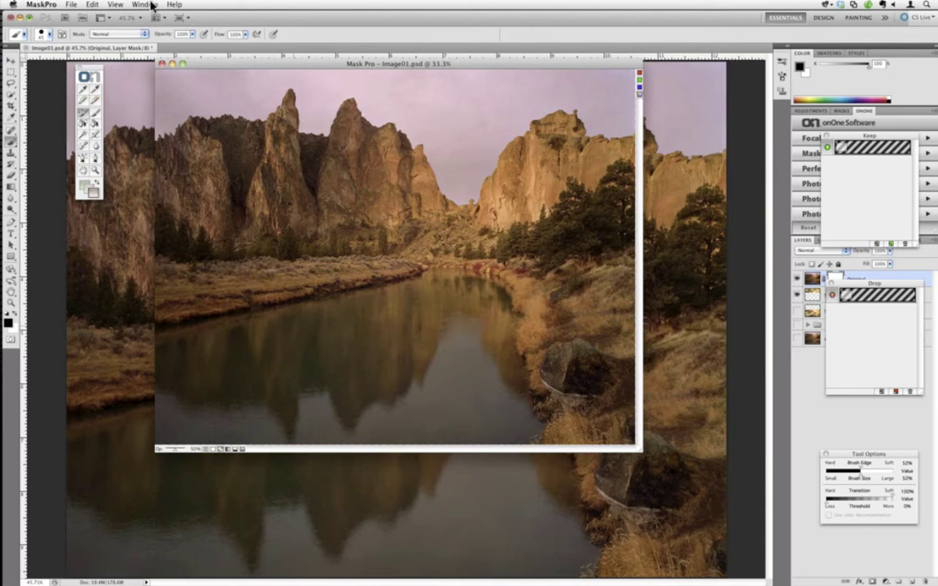
pyautogui.click(146, 5)
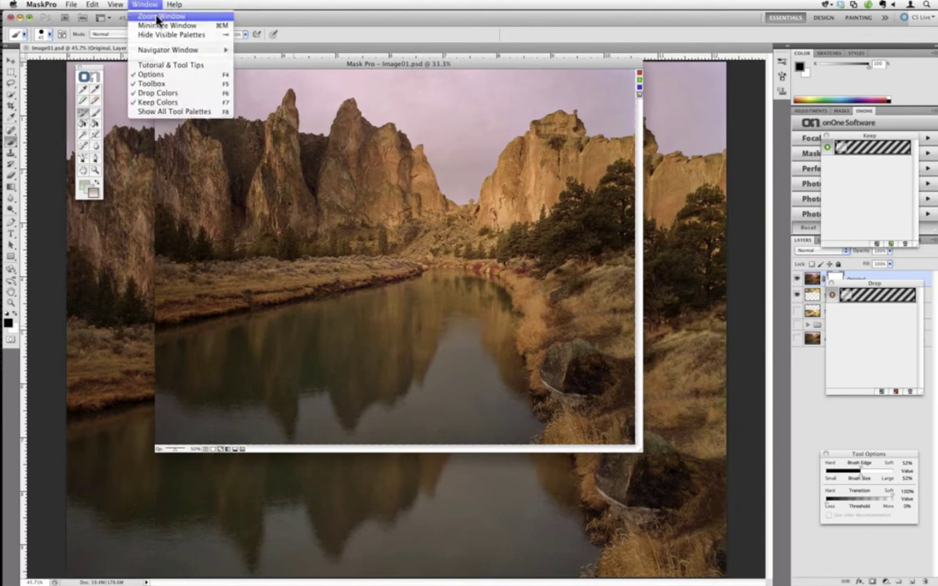
pyautogui.click(160, 16)
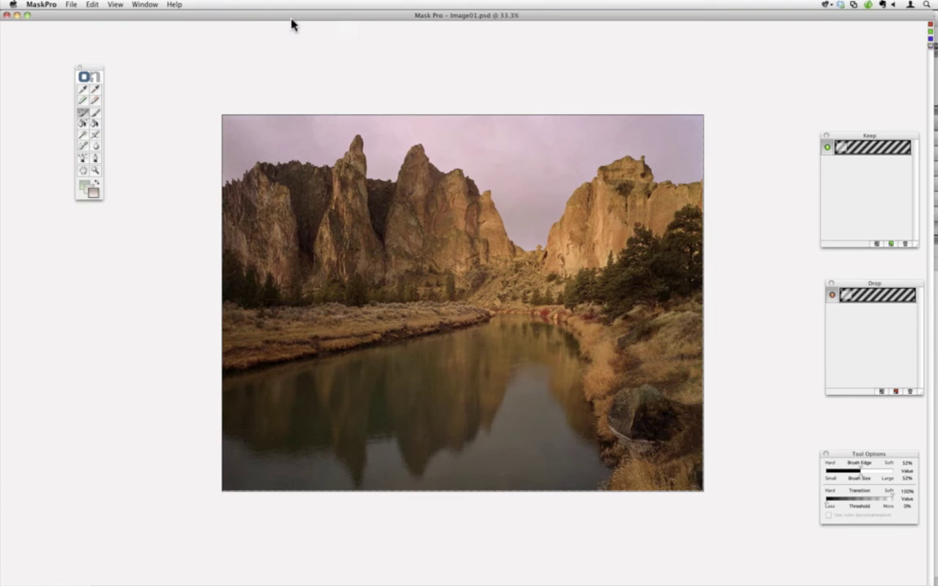
pyautogui.press('super+0')
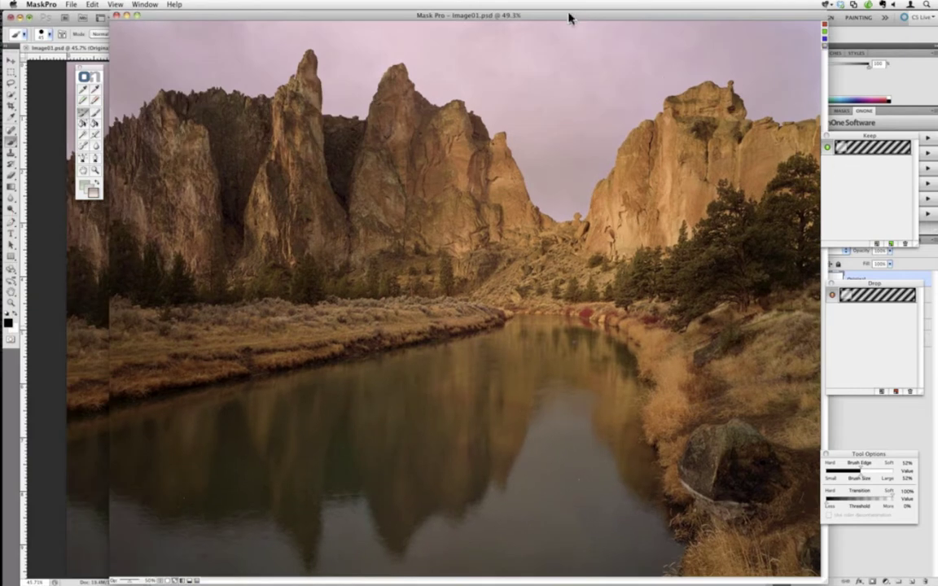
pyautogui.click(144, 5)
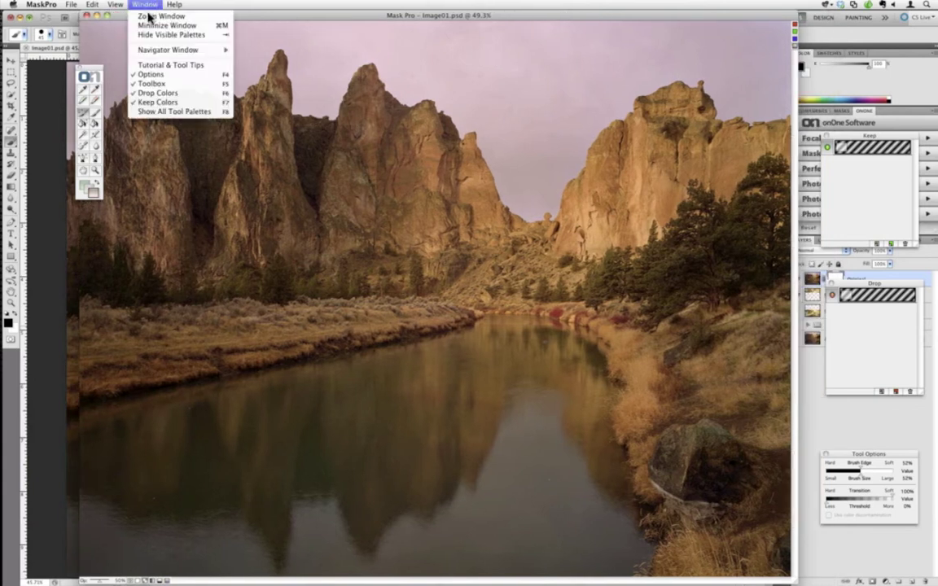
pyautogui.click(149, 16)
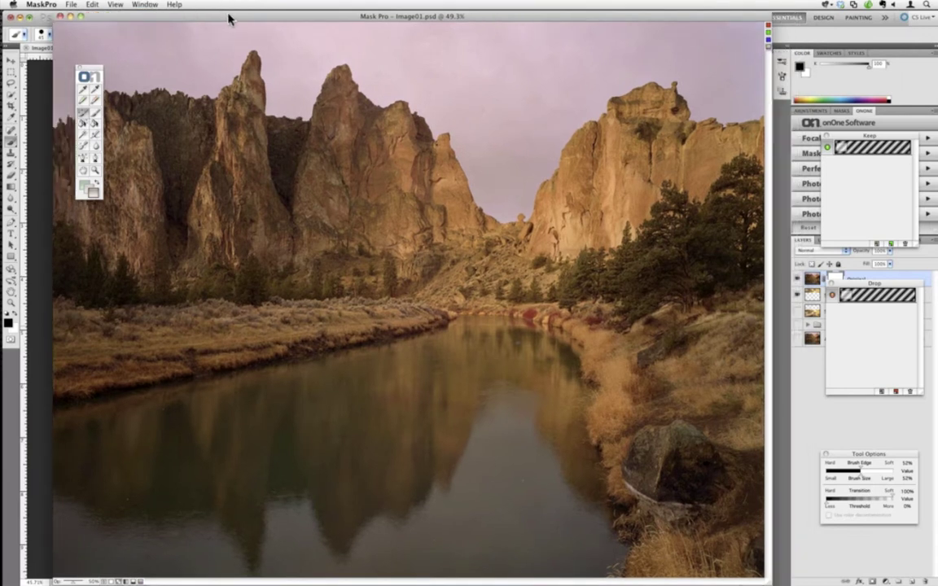
pyautogui.doubleClick(232, 16)
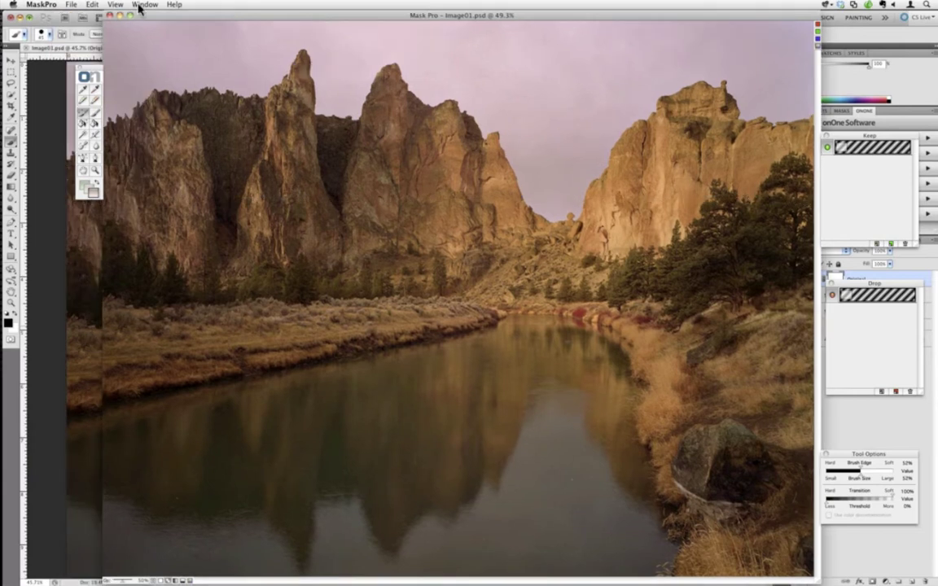
pyautogui.click(71, 4)
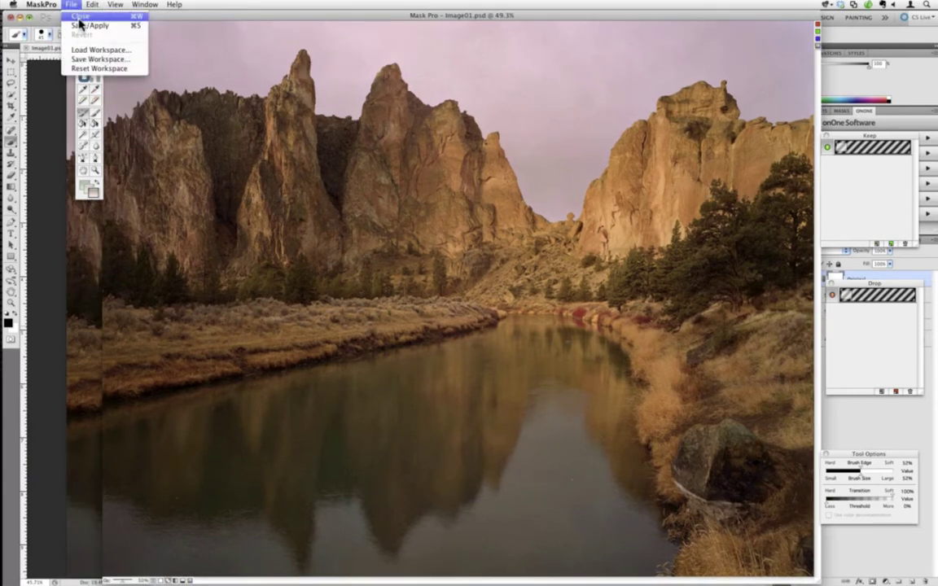
pyautogui.click(79, 17)
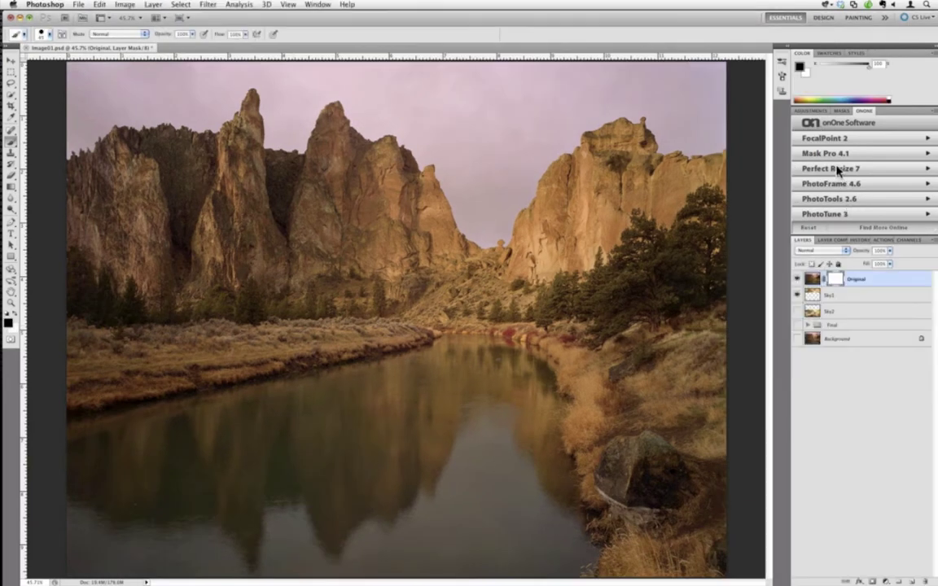
# Relaunch Mask Pro 4.1 on the Original layer and enlarge its image window to fill the screen
pyautogui.click(837, 168)
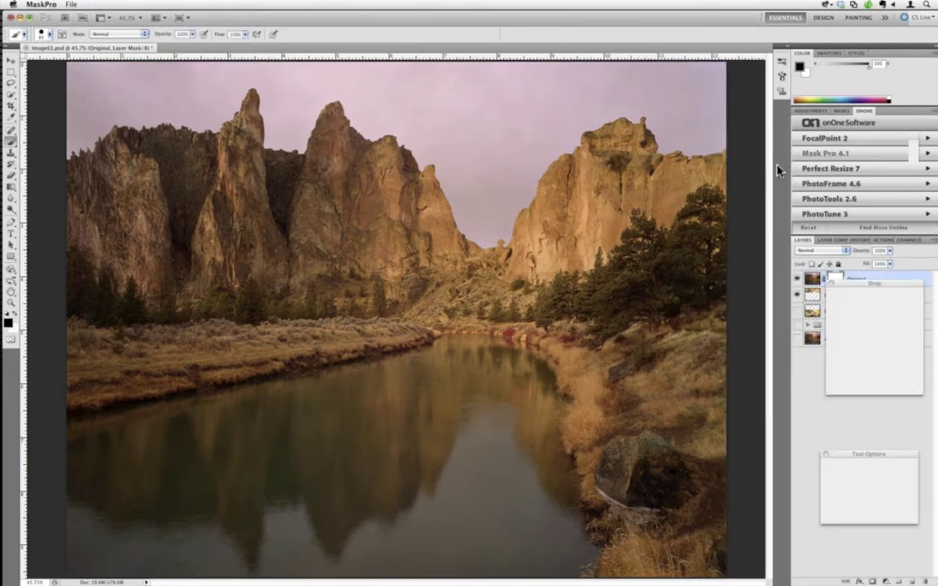
pyautogui.click(145, 4)
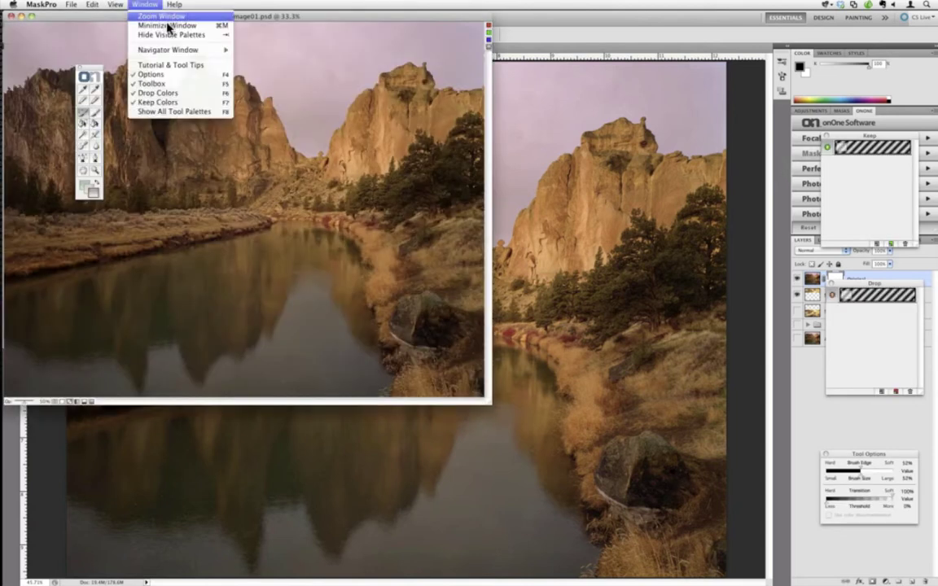
pyautogui.click(160, 16)
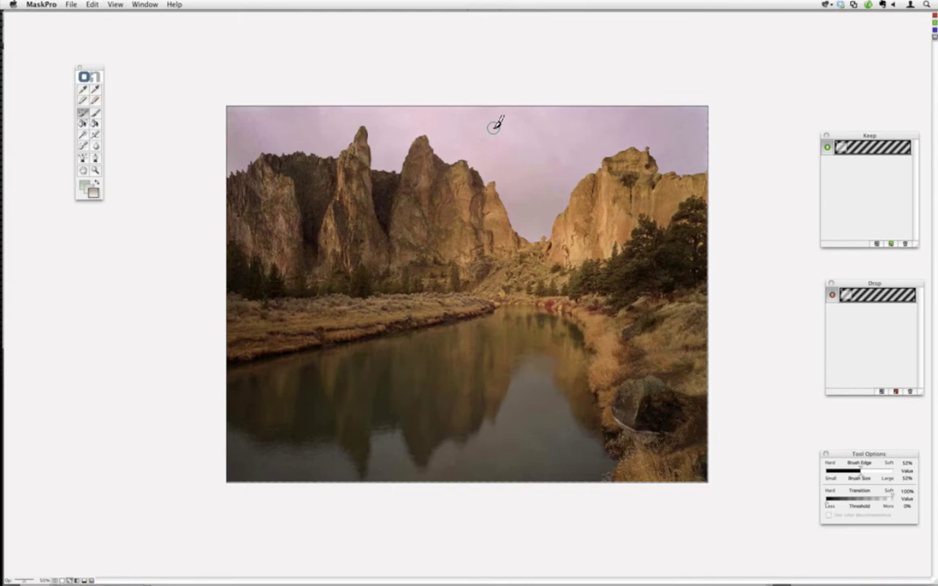
pyautogui.press('super+0')
pyautogui.press('super+minus')
# Arrange the Keep and Drop color palettes one above the other and move the toolbox closer to the image
pyautogui.moveTo(861, 138); pyautogui.dragTo(852, 113)
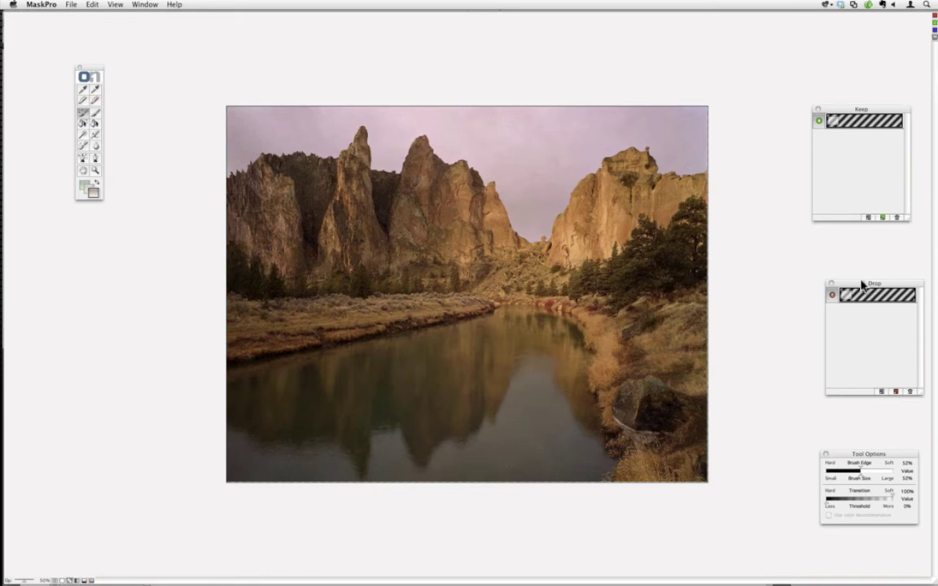
pyautogui.moveTo(860, 282); pyautogui.dragTo(847, 245)
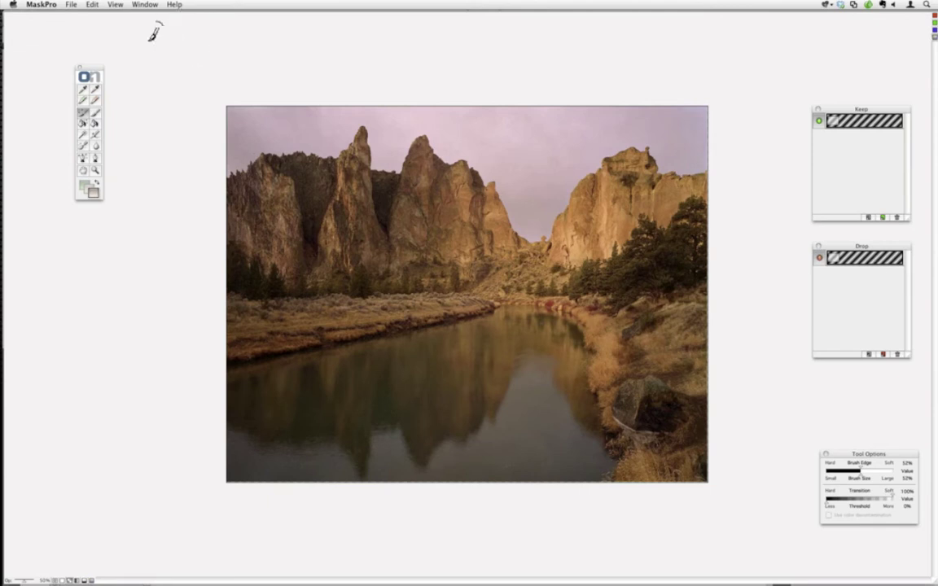
pyautogui.moveTo(95, 70); pyautogui.dragTo(120, 77)
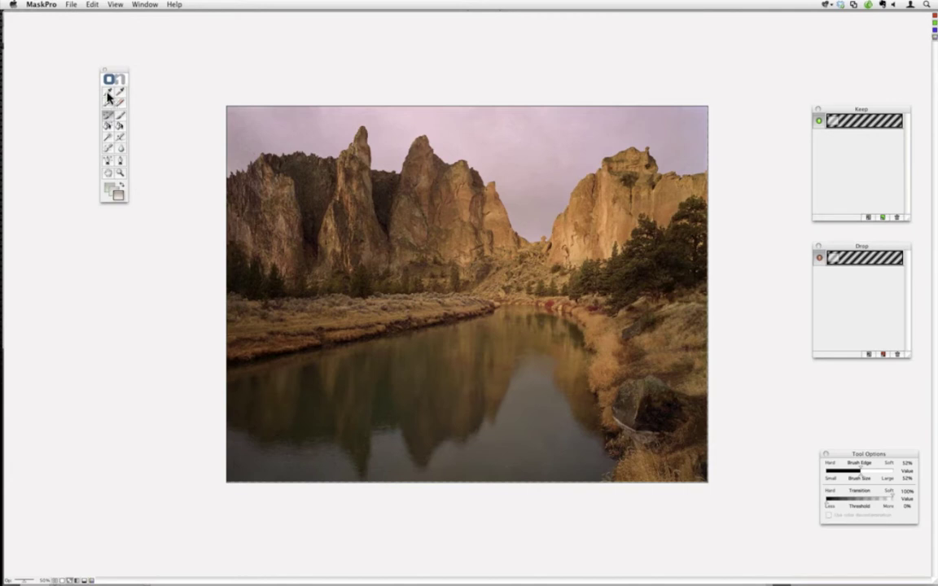
# Sample keep colors with the Keep eyedropper from the rugged dark ridge at the far left of the cliffs
pyautogui.click(109, 95)
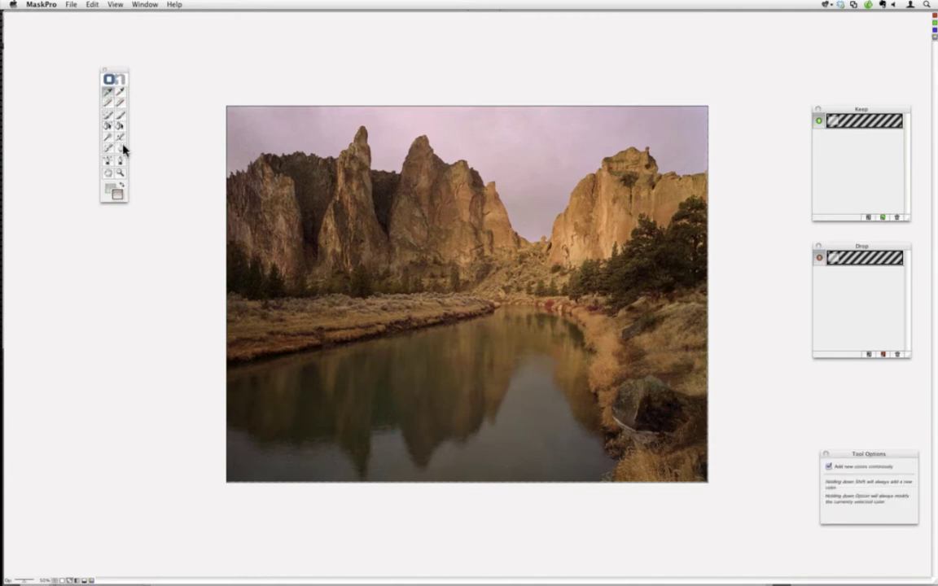
pyautogui.click(120, 94)
pyautogui.click(108, 93)
pyautogui.press('super+0')
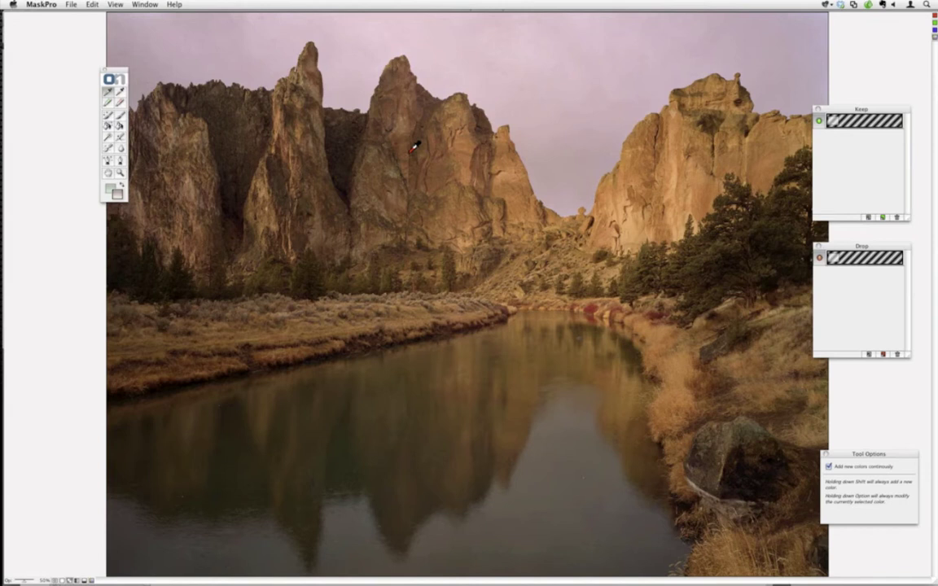
pyautogui.press('super+equal')
pyautogui.click(67, 101)
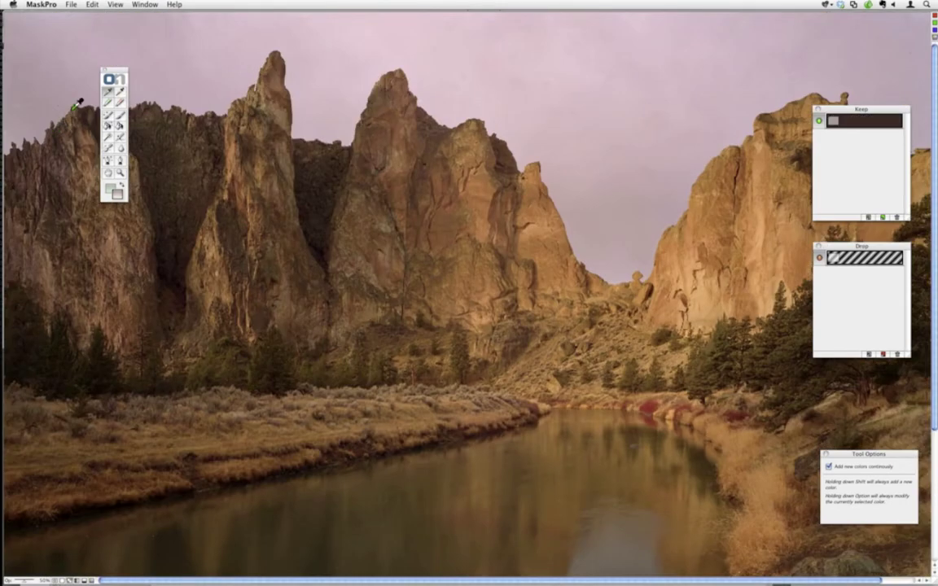
pyautogui.click(82, 97)
pyautogui.click(142, 96)
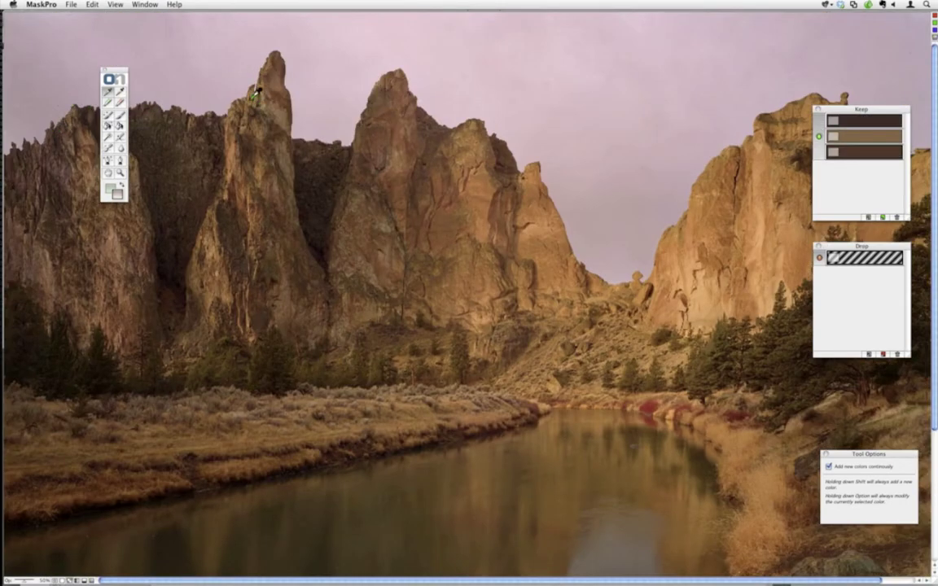
# Add keep colors from the tall left spire, the central peak and the rock slope descending toward the gap
pyautogui.click(255, 92)
pyautogui.click(284, 59)
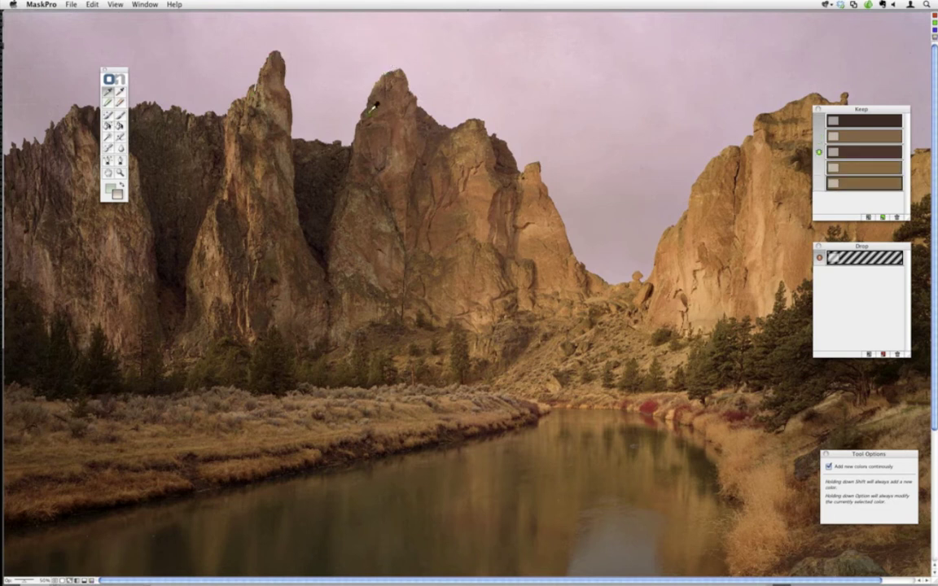
pyautogui.click(380, 85)
pyautogui.click(391, 84)
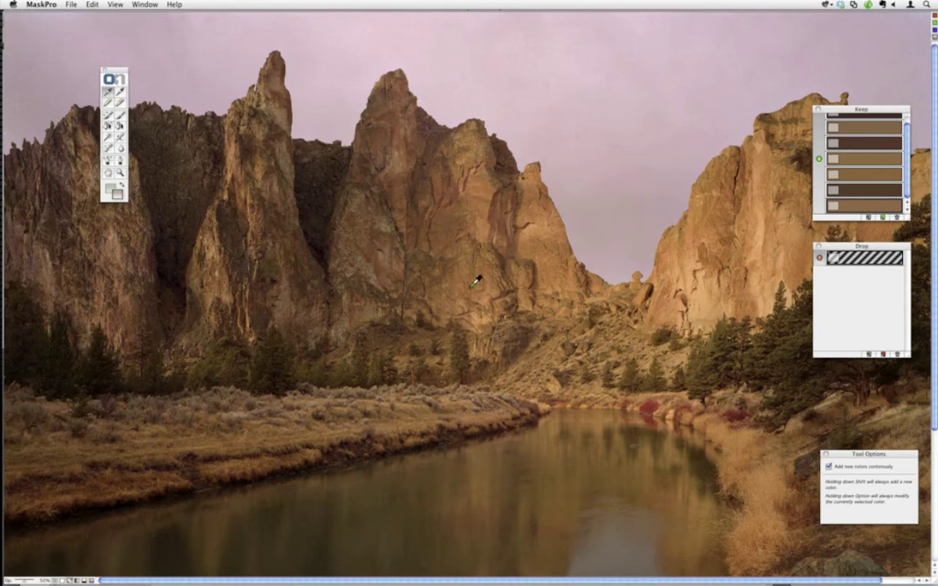
pyautogui.click(560, 203)
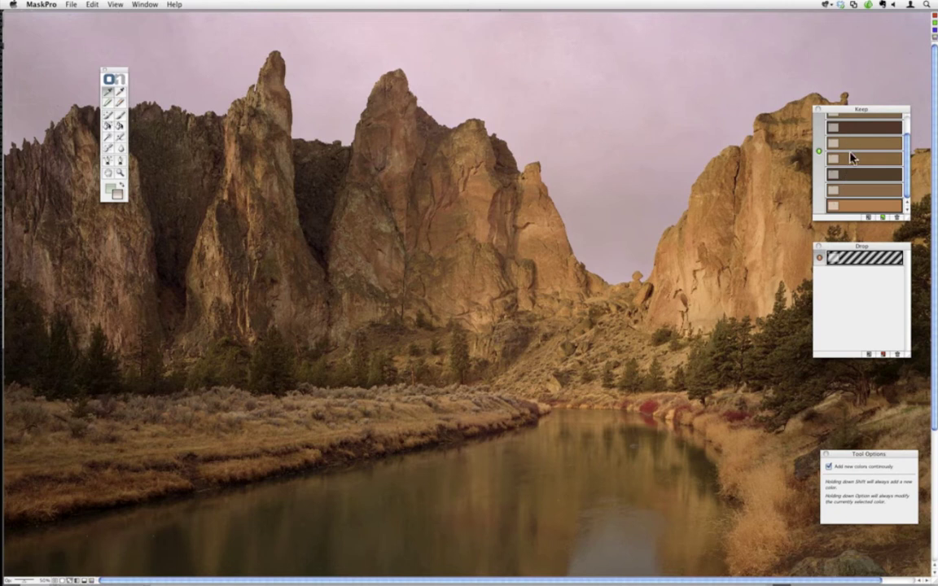
# Review the keep colors and add more from the right-hand cliff, including the rock beyond the Keep palette
pyautogui.scroll(1, 907, 167)
pyautogui.scroll(1, 908, 167)
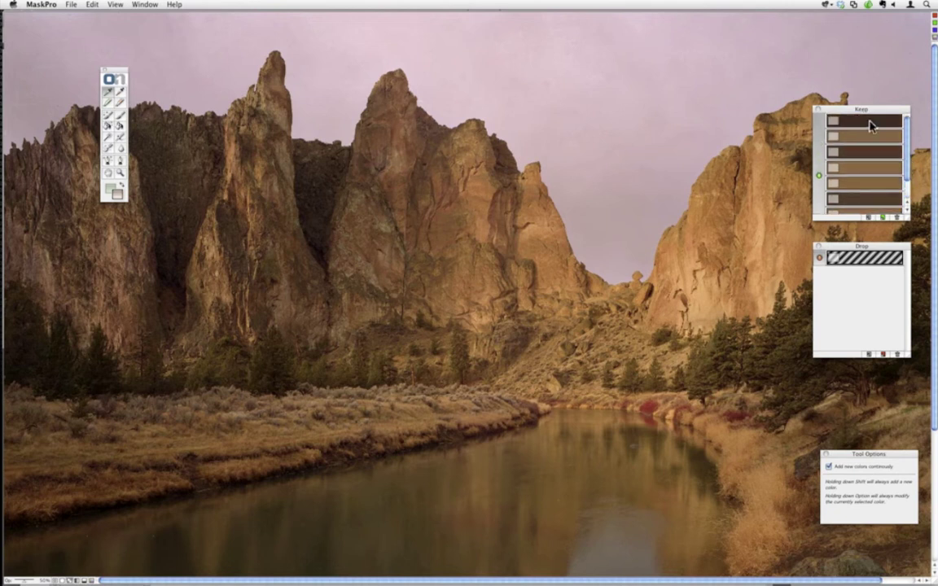
pyautogui.scroll(1, 908, 182)
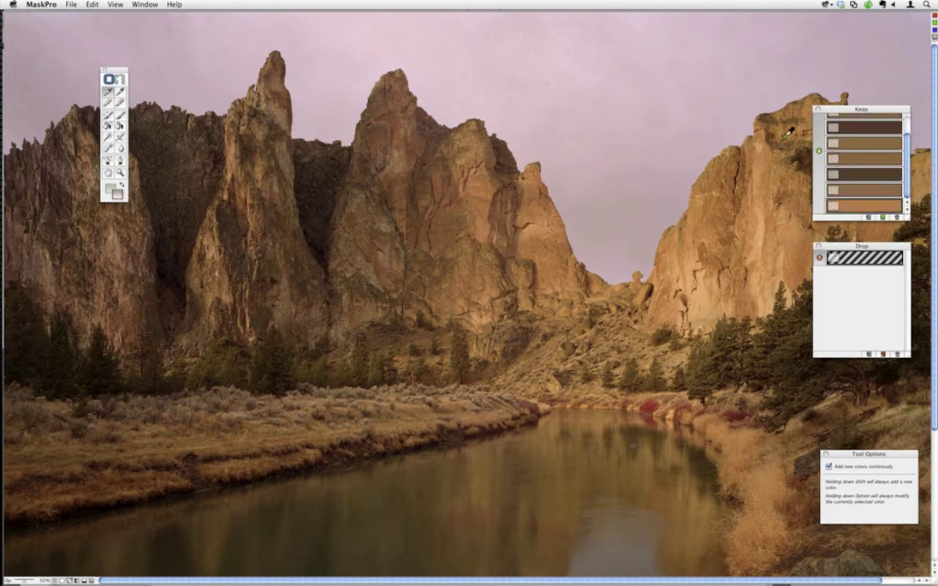
pyautogui.click(769, 118)
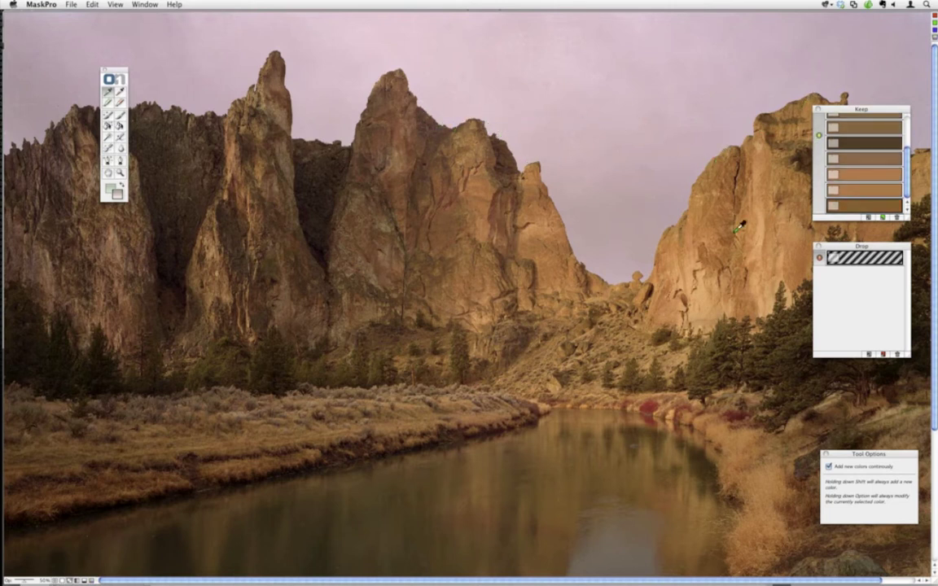
pyautogui.press('h')
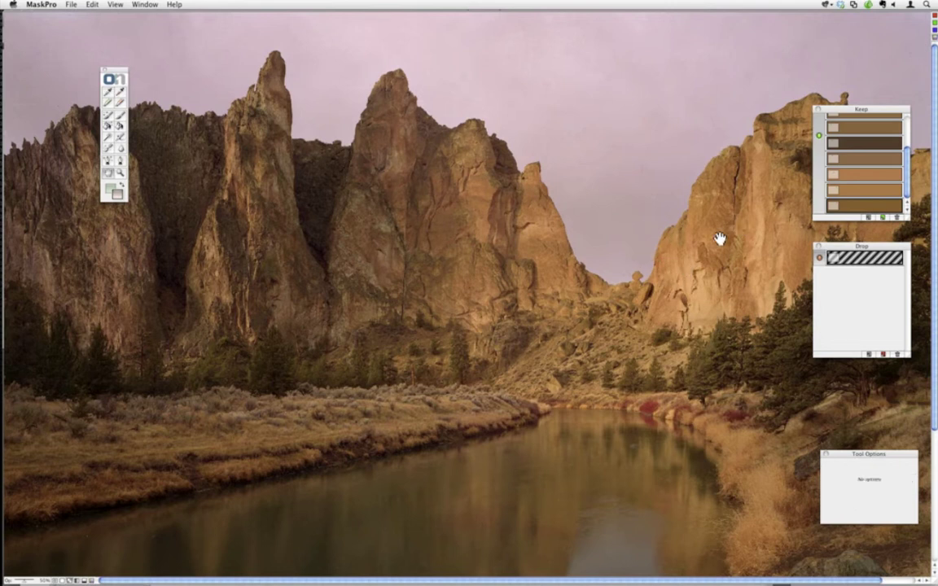
pyautogui.moveTo(718, 241); pyautogui.dragTo(686, 241)
pyautogui.press('i')
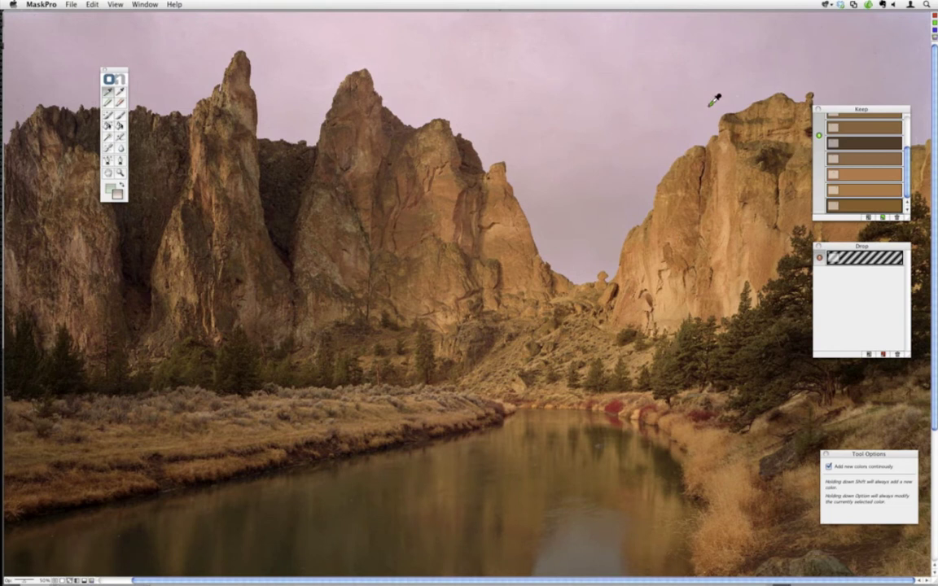
pyautogui.click(926, 146)
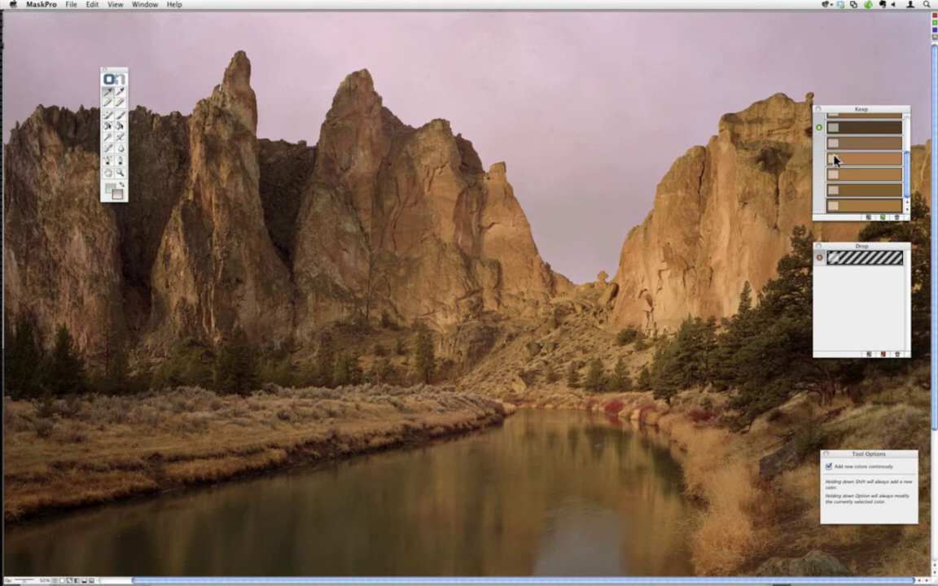
# Sample a range of pink and lilac sky tones with the Drop eyedropper near the skyline and across the sky
pyautogui.click(122, 97)
pyautogui.click(119, 93)
pyautogui.press('k')
pyautogui.press('d')
pyautogui.press('k')
pyautogui.press('d')
pyautogui.click(562, 244)
pyautogui.click(444, 115)
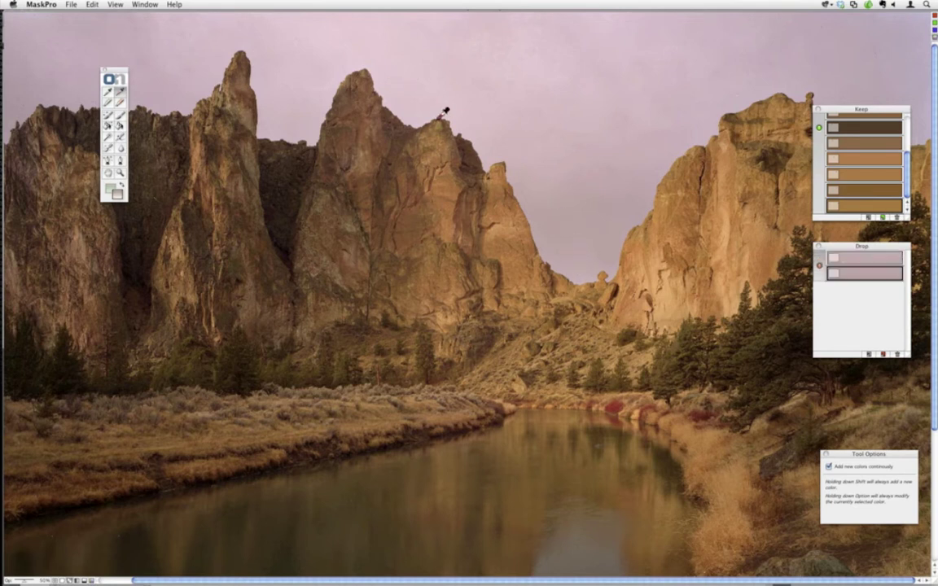
pyautogui.click(456, 72)
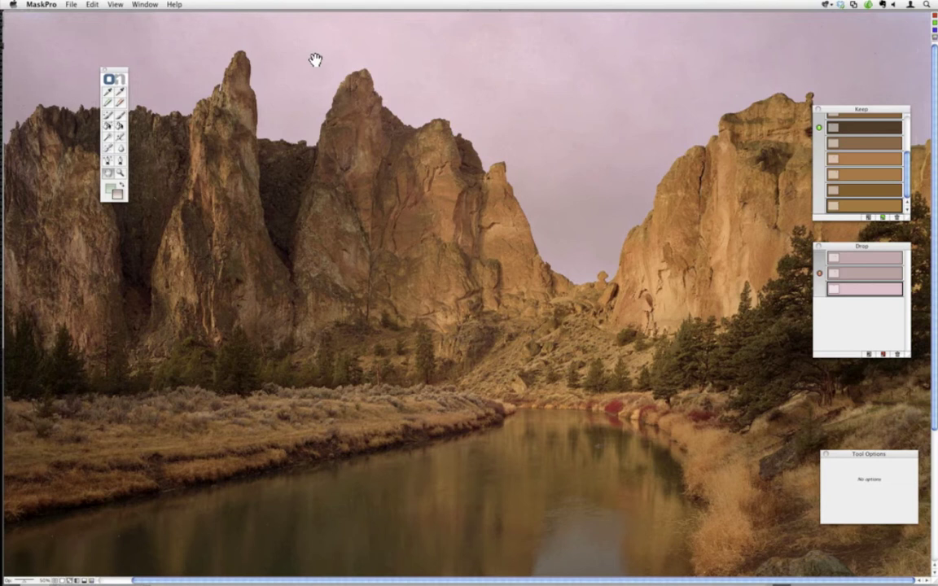
pyautogui.moveTo(316, 60); pyautogui.dragTo(830, 99)
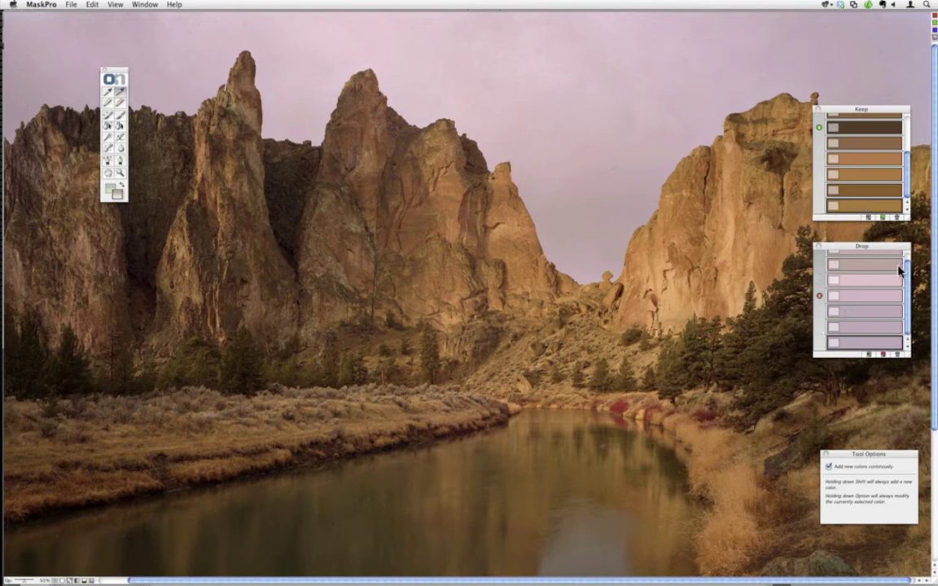
pyautogui.scroll(1, 903, 269)
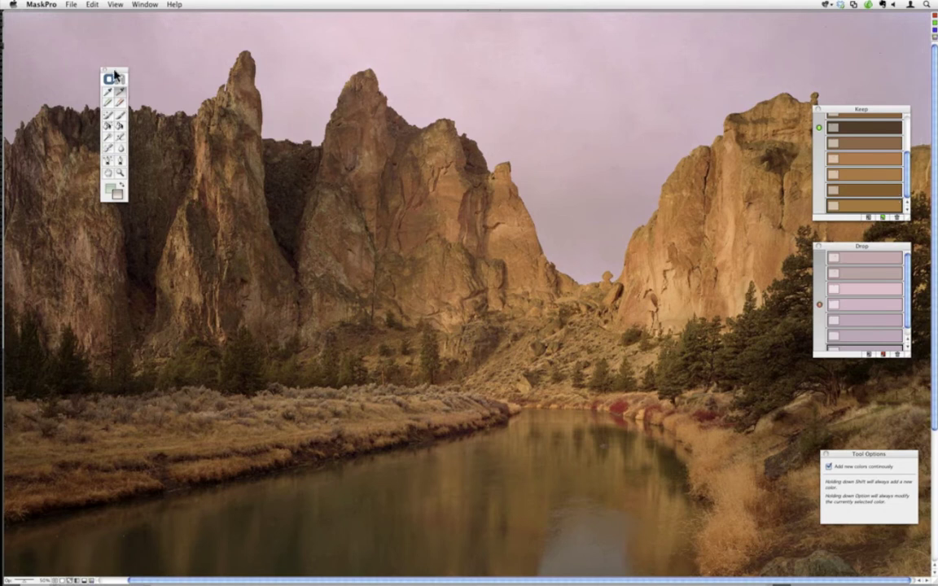
# Move the toolbox off the skyline and paint away the sky with the Magic Brush along the left and central cliff tops
pyautogui.moveTo(114, 74); pyautogui.dragTo(101, 173)
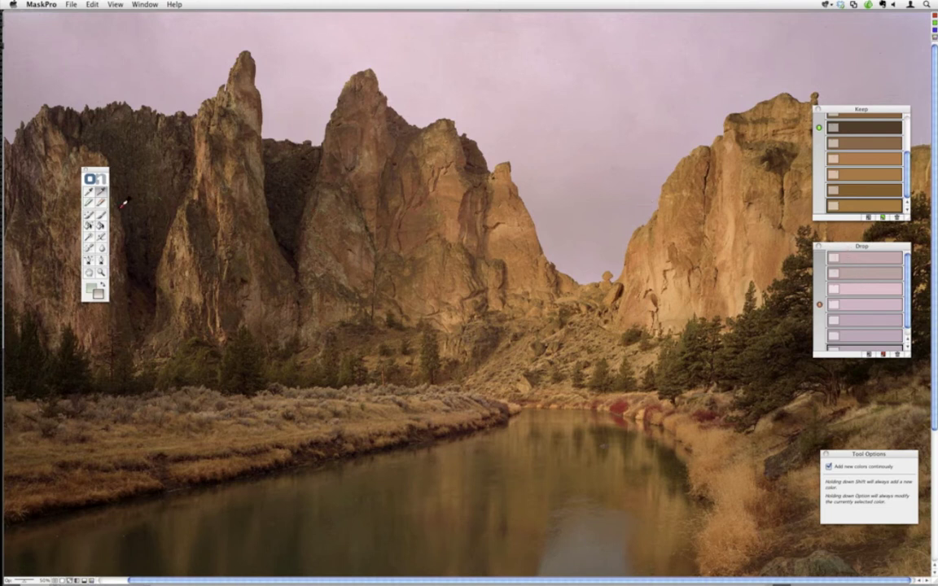
pyautogui.click(90, 218)
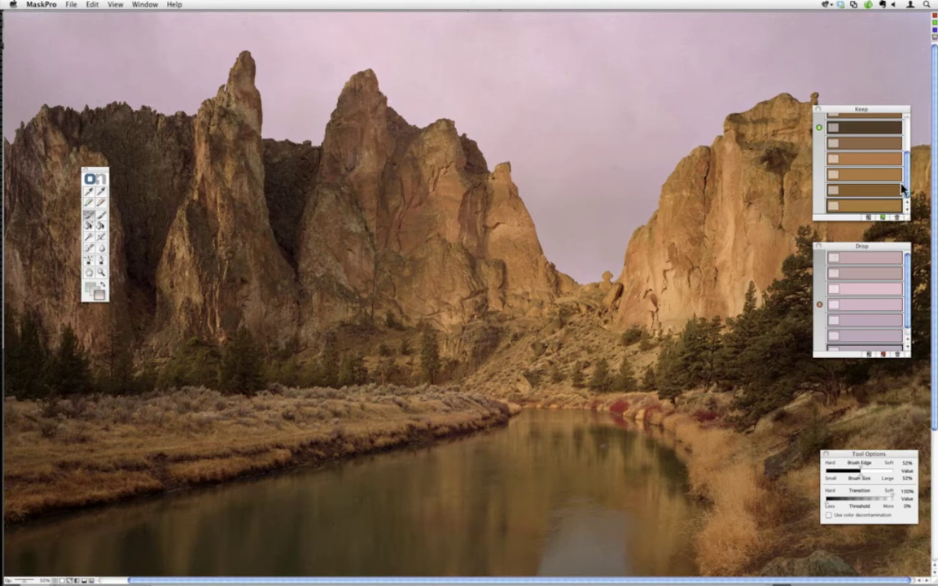
pyautogui.moveTo(907, 189); pyautogui.dragTo(907, 148)
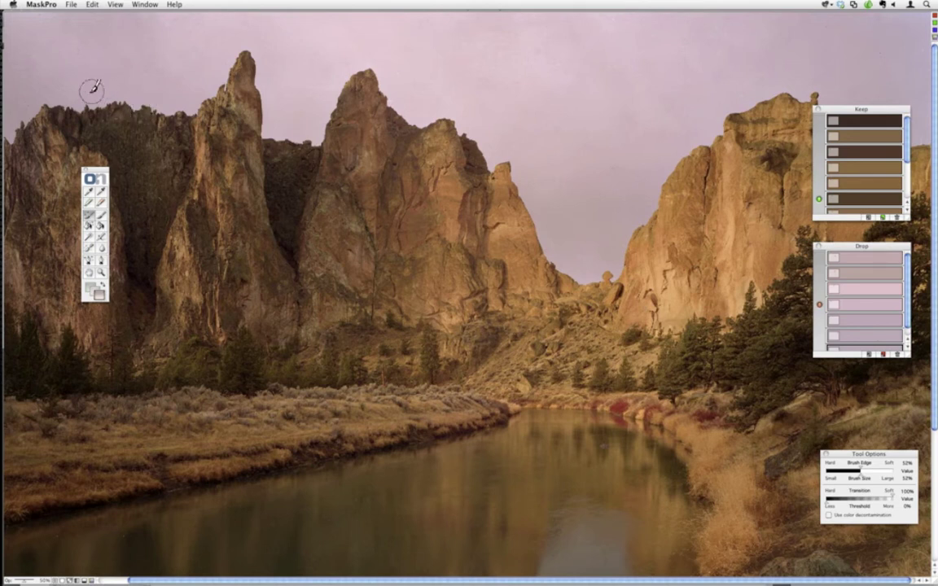
pyautogui.moveTo(10, 133)
pyautogui.mouseDown()
pyautogui.moveTo(54, 98)
pyautogui.moveTo(185, 103)
pyautogui.moveTo(249, 45)
pyautogui.moveTo(265, 72)
pyautogui.moveTo(268, 125)
pyautogui.moveTo(286, 127)
pyautogui.moveTo(275, 151)
pyautogui.moveTo(268, 123)
pyautogui.moveTo(317, 127)
pyautogui.moveTo(337, 76)
pyautogui.moveTo(374, 58)
pyautogui.moveTo(414, 114)
pyautogui.moveTo(450, 100)
pyautogui.moveTo(517, 155)
pyautogui.moveTo(542, 194)
pyautogui.mouseUp()
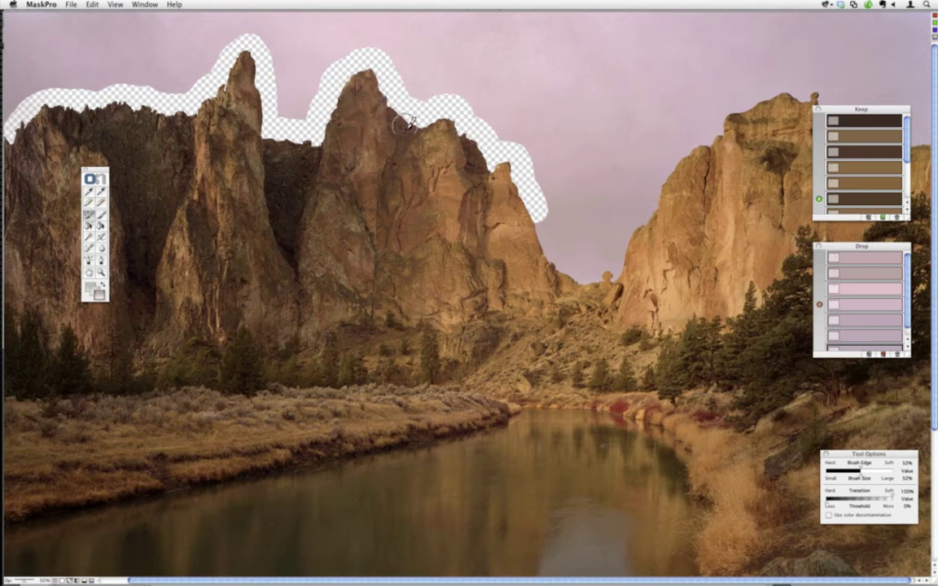
# Compare the masked skyline in the Solid Background, Single Layer and Mask view modes
pyautogui.click(118, 5)
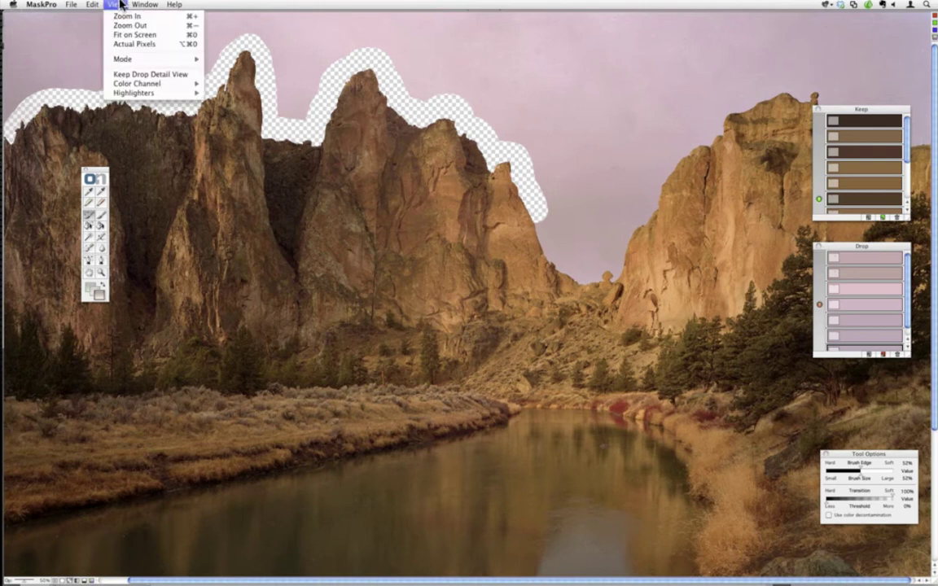
pyautogui.moveTo(121, 63)
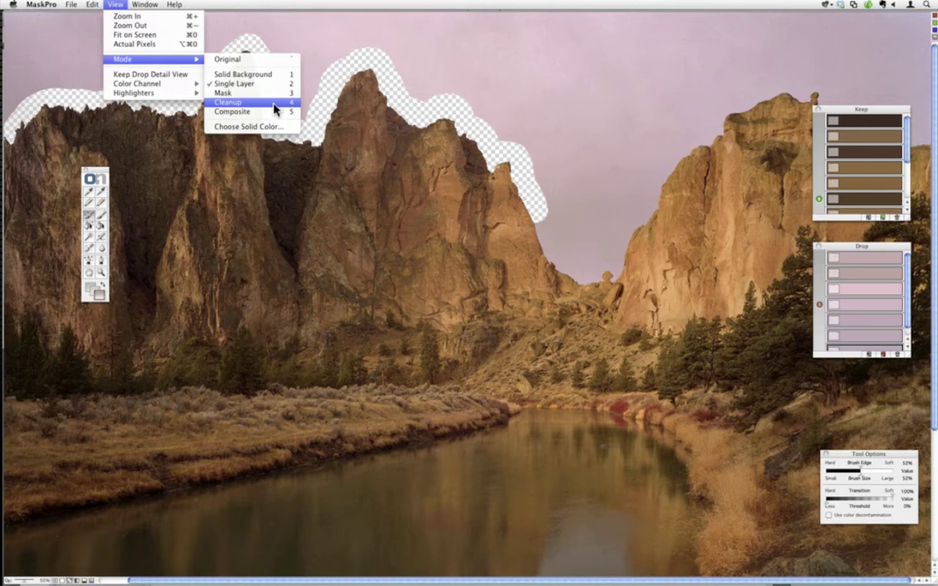
pyautogui.click(345, 133)
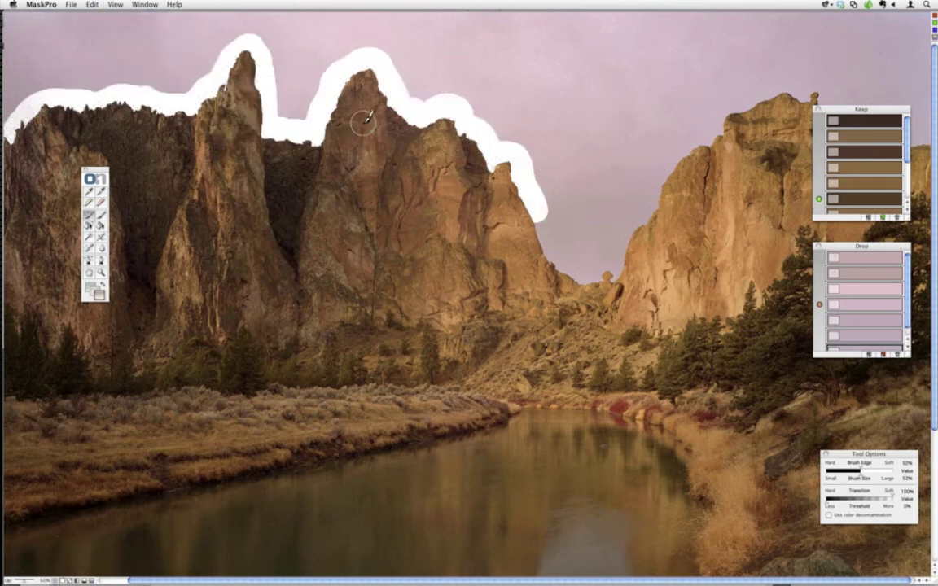
pyautogui.press('super+2')
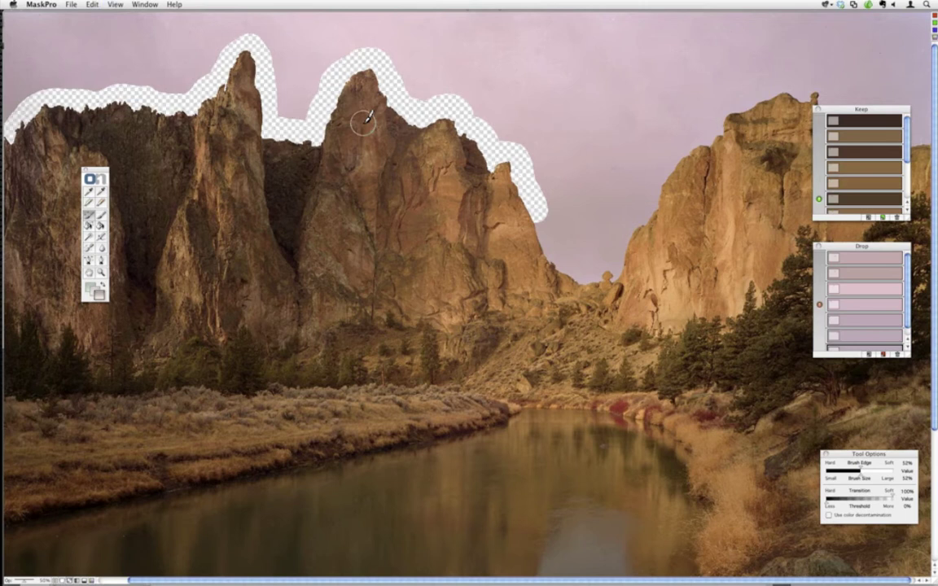
pyautogui.press('super+3')
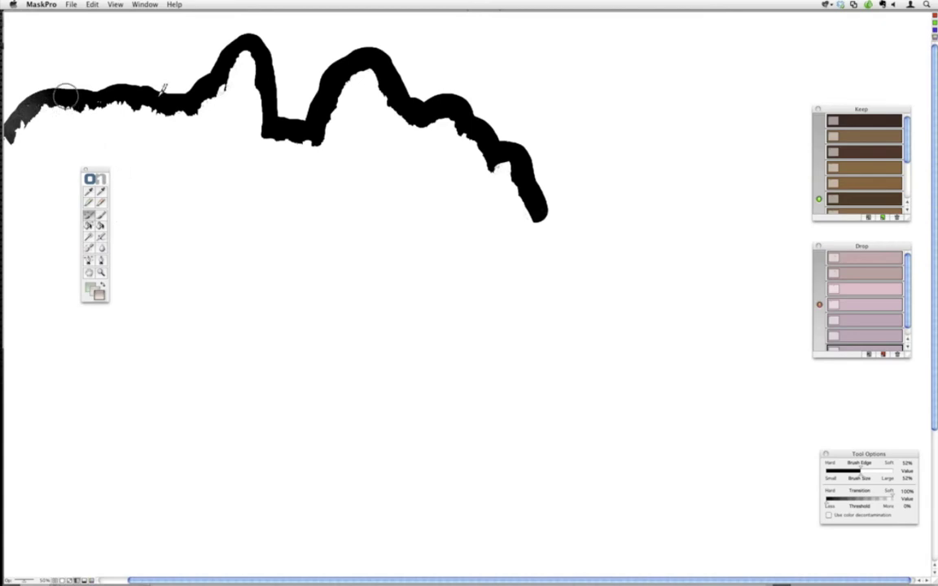
# Check the mask in Cleanup view against the Mask view and switch to the Composite view mode
pyautogui.moveTo(216, 110)
pyautogui.mouseDown()
pyautogui.moveTo(68, 94)
pyautogui.moveTo(35, 99)
pyautogui.moveTo(16, 126)
pyautogui.moveTo(38, 92)
pyautogui.moveTo(80, 86)
pyautogui.moveTo(68, 86)
pyautogui.moveTo(114, 83)
pyautogui.moveTo(176, 114)
pyautogui.mouseUp()
pyautogui.press('super+z')
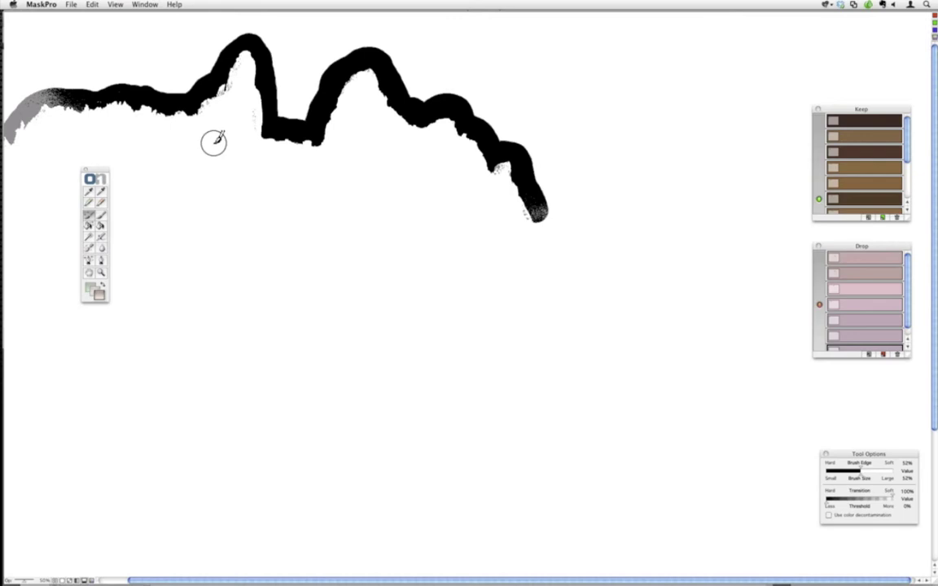
pyautogui.press('super+0')
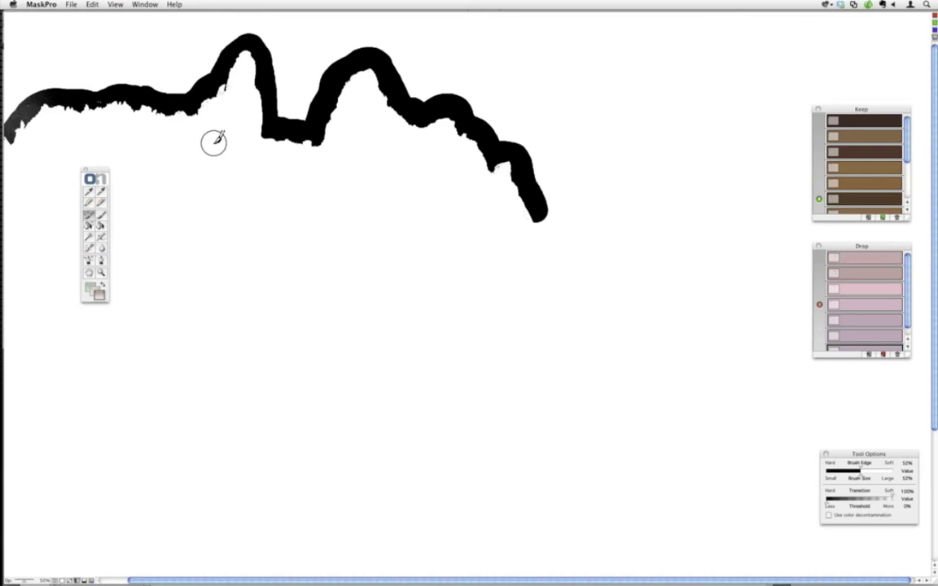
pyautogui.press('super+0')
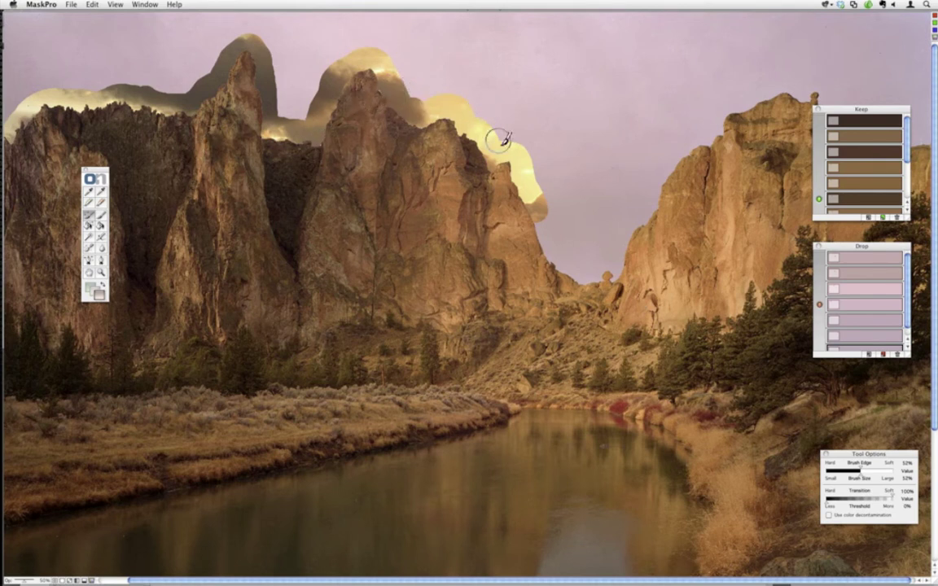
# Paint away the sky through the gap and along the right-hand cliff top, moving the Keep palette off the skyline
pyautogui.moveTo(524, 178)
pyautogui.mouseDown()
pyautogui.moveTo(558, 184)
pyautogui.moveTo(562, 204)
pyautogui.moveTo(542, 221)
pyautogui.moveTo(556, 259)
pyautogui.moveTo(601, 268)
pyautogui.moveTo(580, 272)
pyautogui.moveTo(612, 262)
pyautogui.moveTo(659, 174)
pyautogui.moveTo(719, 119)
pyautogui.mouseUp()
pyautogui.moveTo(727, 110); pyautogui.dragTo(803, 83)
pyautogui.moveTo(847, 119); pyautogui.dragTo(731, 234)
pyautogui.moveTo(834, 96)
pyautogui.mouseDown()
pyautogui.moveTo(845, 134)
pyautogui.moveTo(885, 140)
pyautogui.moveTo(929, 136)
pyautogui.mouseUp()
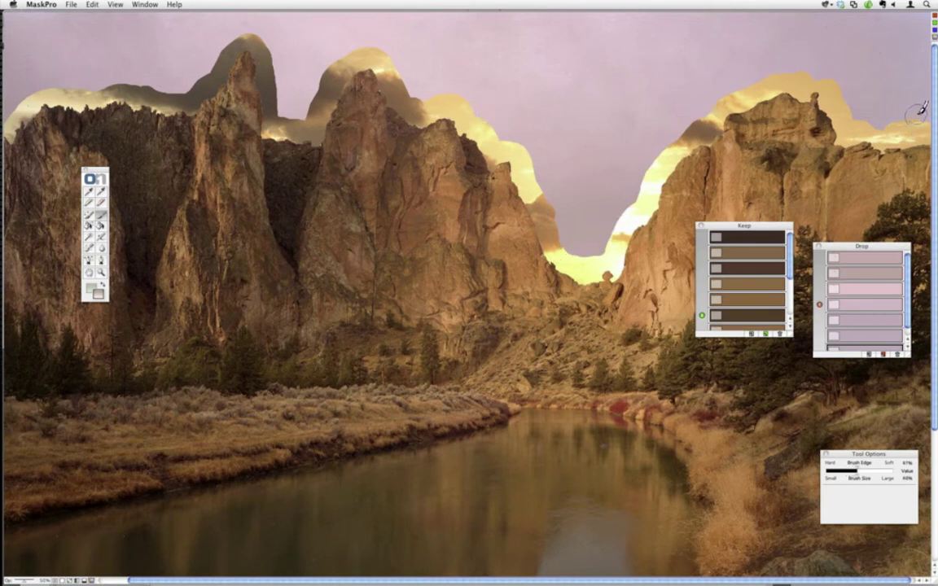
# Widen the removed sky band along the skyline with a larger Brush and clear the far-left edge with the Magic Brush
pyautogui.press(']')
pyautogui.press(']')
pyautogui.press(']')
pyautogui.moveTo(920, 114)
pyautogui.mouseDown()
pyautogui.moveTo(867, 117)
pyautogui.moveTo(820, 70)
pyautogui.moveTo(780, 66)
pyautogui.moveTo(729, 88)
pyautogui.moveTo(702, 102)
pyautogui.moveTo(630, 178)
pyautogui.moveTo(598, 249)
pyautogui.moveTo(571, 247)
pyautogui.moveTo(517, 139)
pyautogui.moveTo(458, 96)
pyautogui.moveTo(409, 81)
pyautogui.moveTo(371, 48)
pyautogui.moveTo(335, 64)
pyautogui.moveTo(295, 114)
pyautogui.moveTo(266, 35)
pyautogui.moveTo(249, 32)
pyautogui.moveTo(200, 67)
pyautogui.moveTo(210, 46)
pyautogui.moveTo(202, 75)
pyautogui.moveTo(185, 83)
pyautogui.moveTo(61, 83)
pyautogui.moveTo(4, 116)
pyautogui.moveTo(37, 86)
pyautogui.moveTo(3, 120)
pyautogui.moveTo(69, 131)
pyautogui.mouseUp()
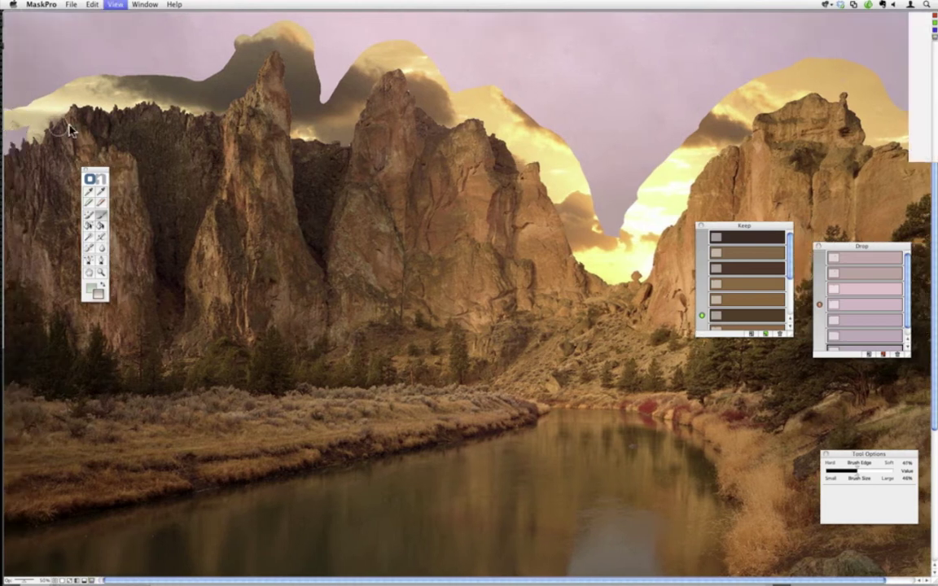
pyautogui.press('super+0')
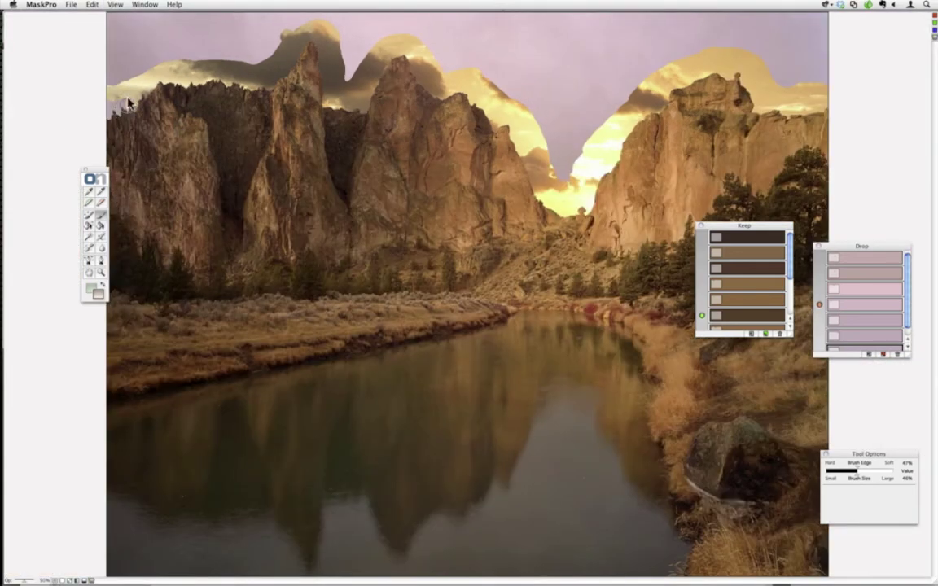
pyautogui.click(90, 215)
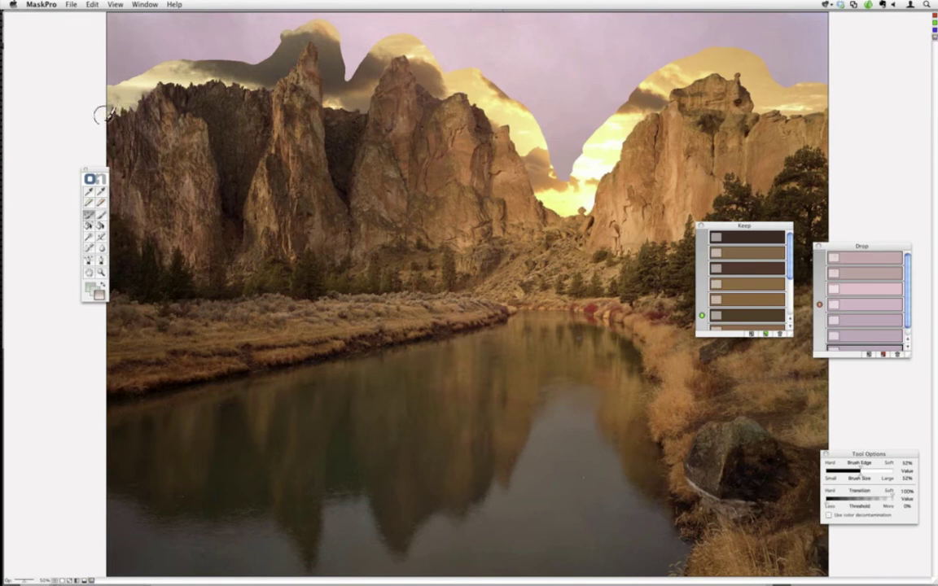
# Remove the rest of the enclosed sky with the paint bucket and move the Keep palette back above the Drop palette
pyautogui.click(89, 203)
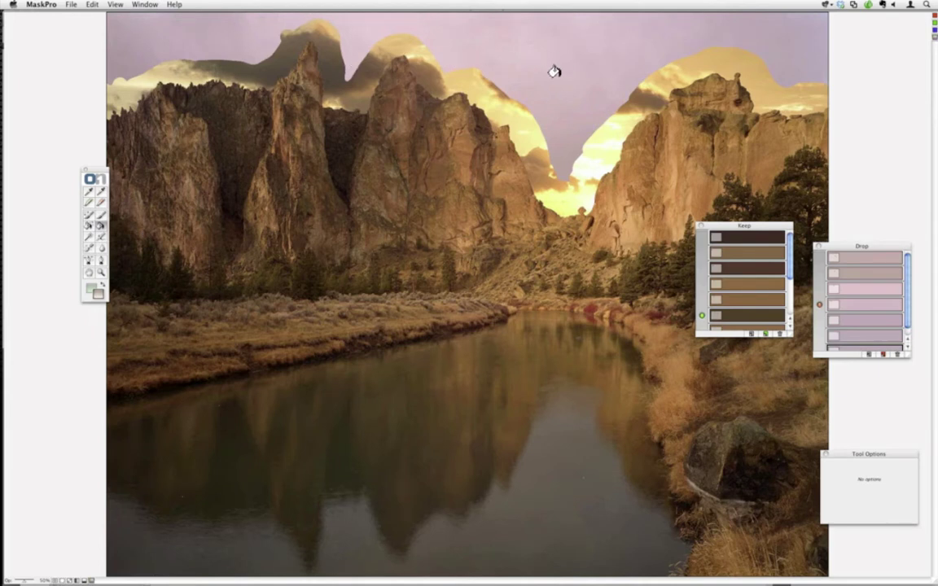
pyautogui.click(557, 143)
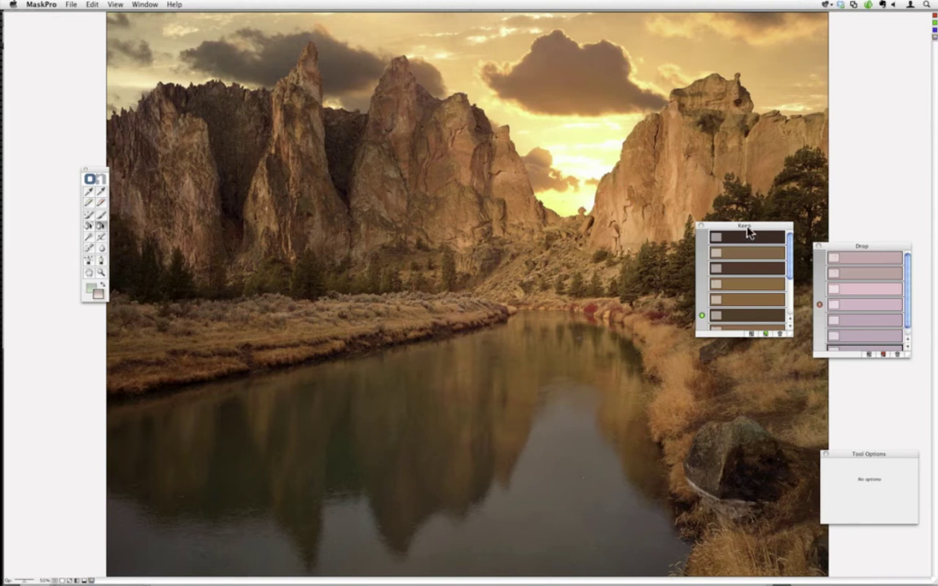
pyautogui.moveTo(748, 228); pyautogui.dragTo(867, 128)
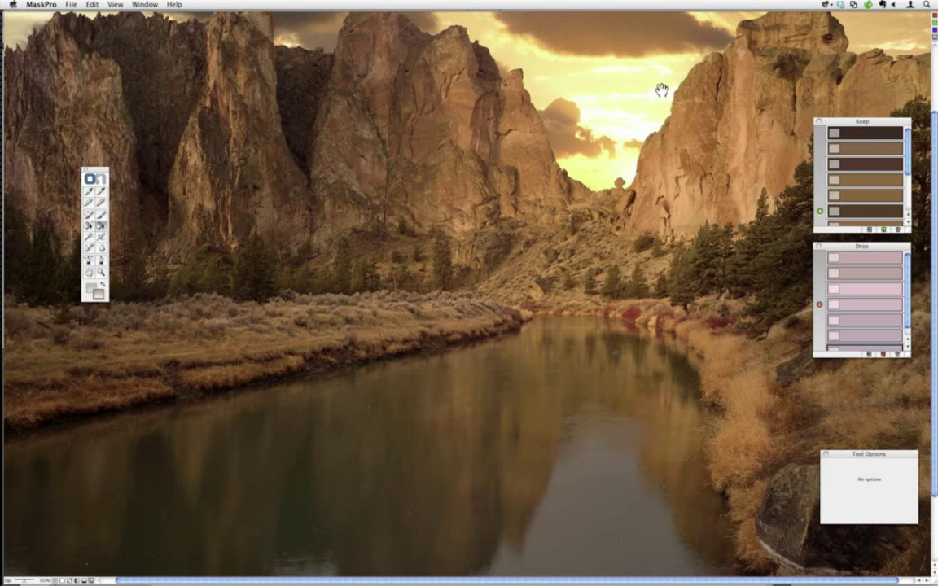
# Shave off the leftover pale sky fringe along the central peaks' ridgeline with the Chisel tool
pyautogui.press('super+plus')
pyautogui.moveTo(661, 90); pyautogui.dragTo(344, 216)
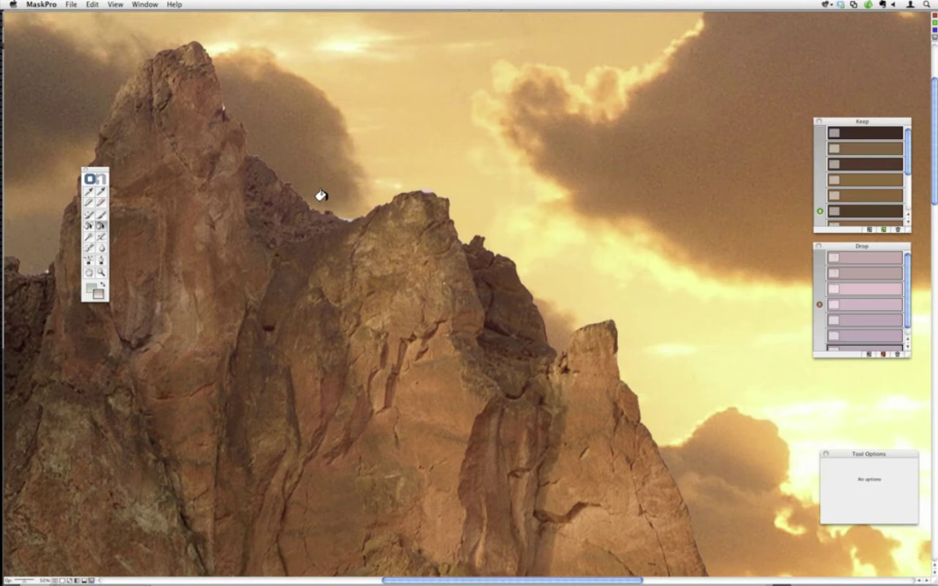
pyautogui.press('super+plus')
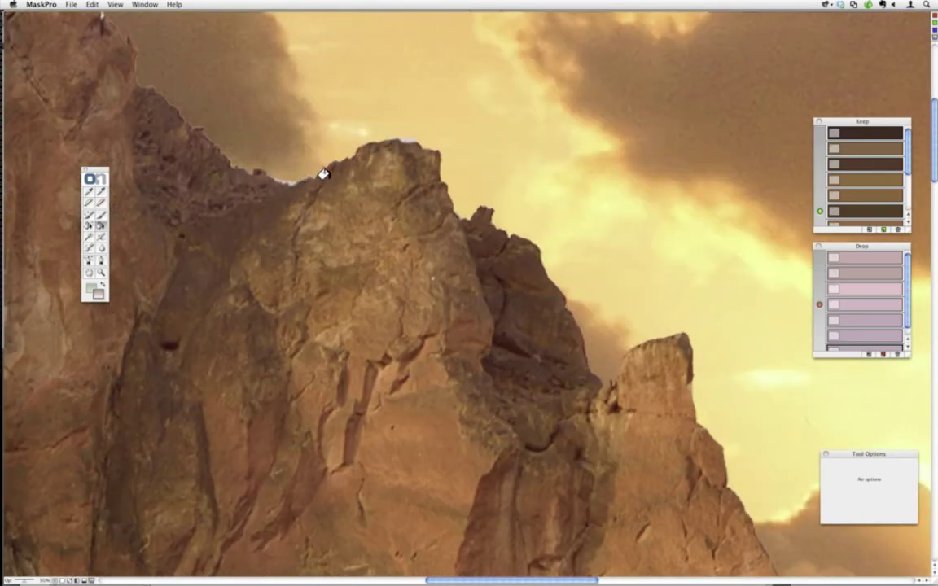
pyautogui.press('super+minus')
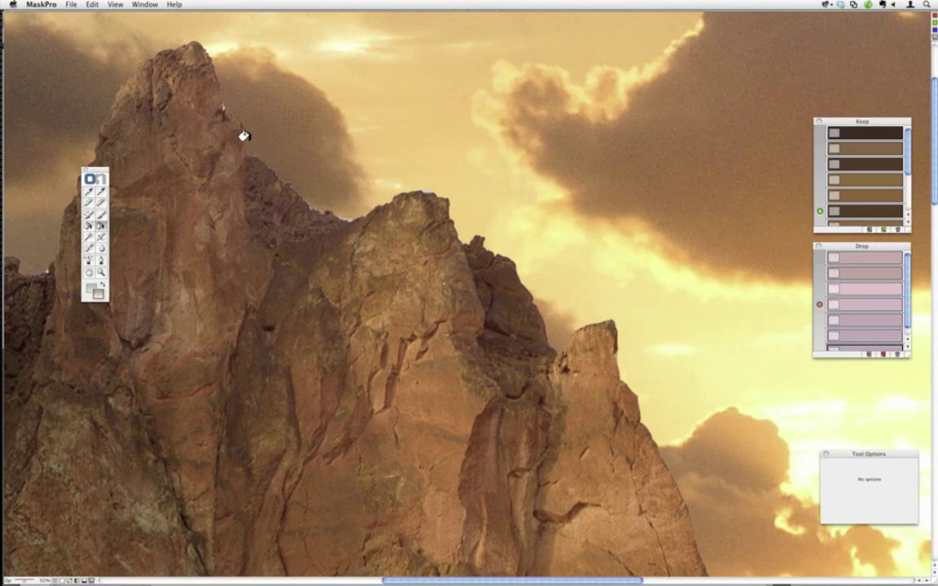
pyautogui.press('super+plus')
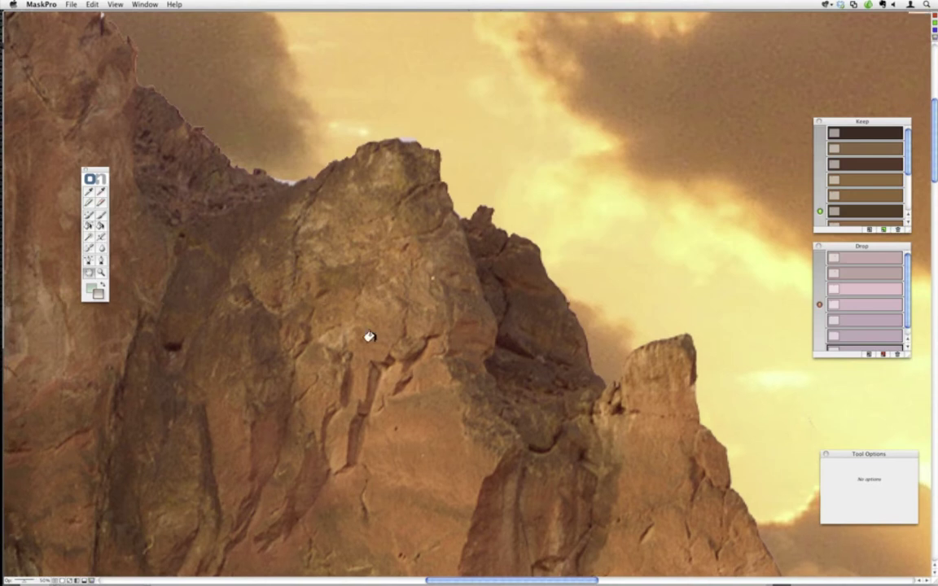
pyautogui.scroll(5, 369, 336)
pyautogui.hscroll(-5, 368, 336)
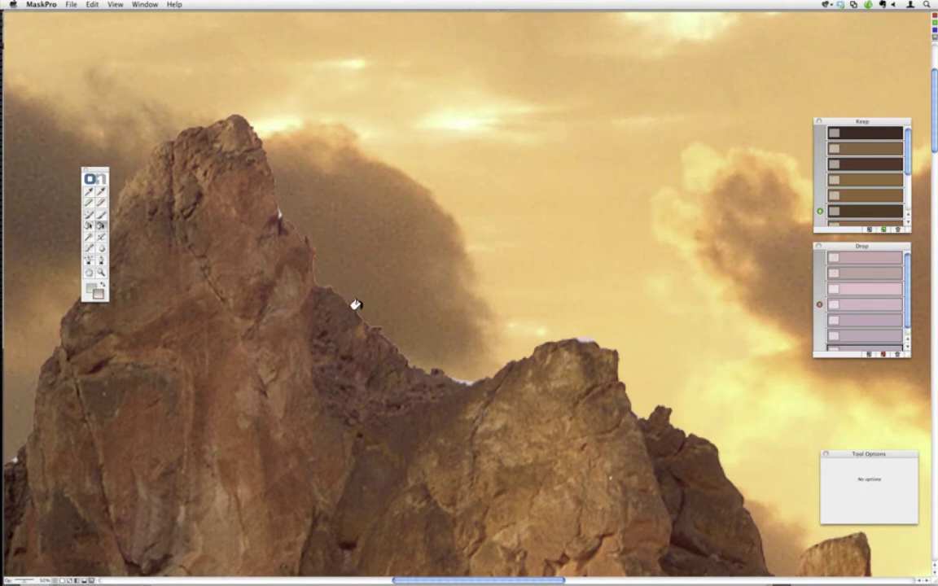
pyautogui.click(90, 249)
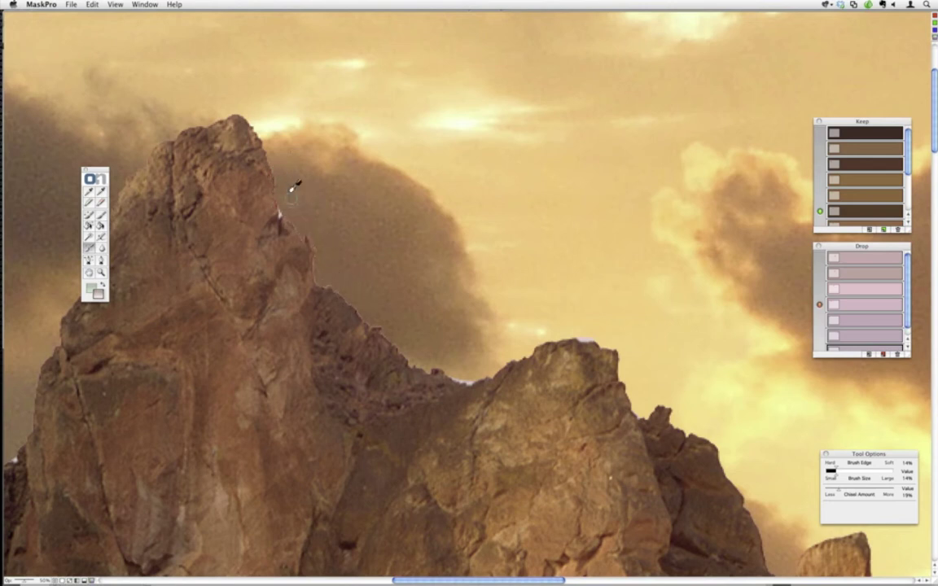
pyautogui.moveTo(273, 158)
pyautogui.mouseDown()
pyautogui.moveTo(280, 204)
pyautogui.moveTo(320, 282)
pyautogui.mouseUp()
pyautogui.press('super+0')
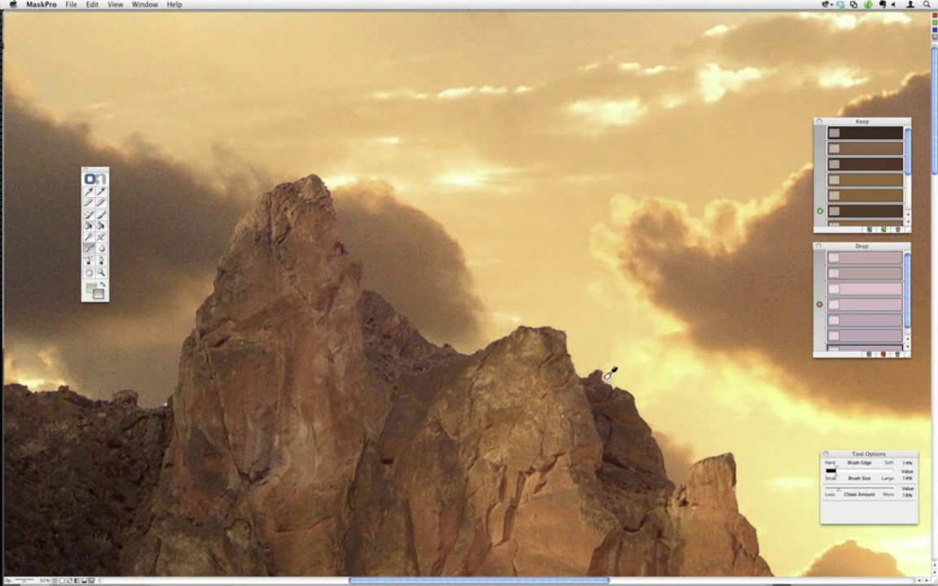
pyautogui.click(102, 295)
pyautogui.click(92, 289)
pyautogui.click(100, 213)
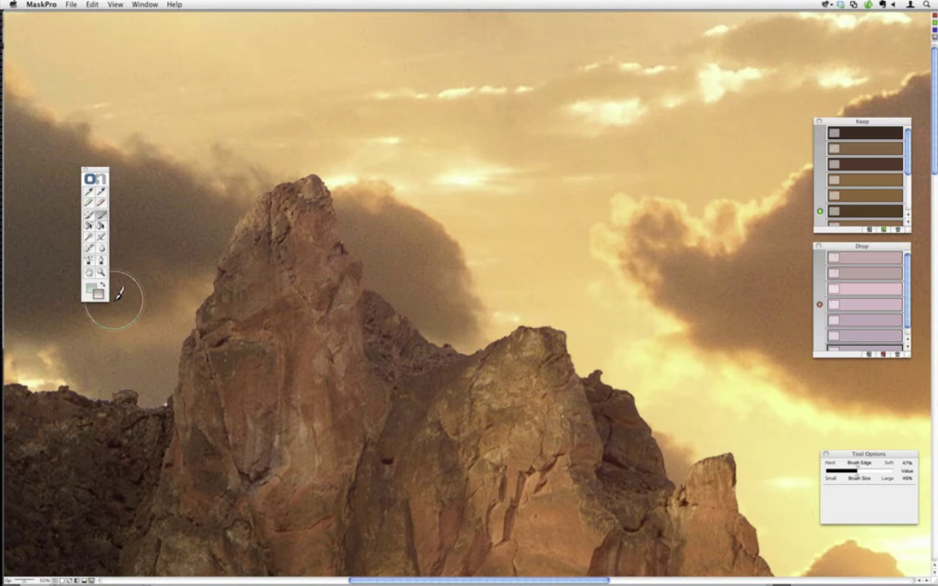
pyautogui.click(95, 4)
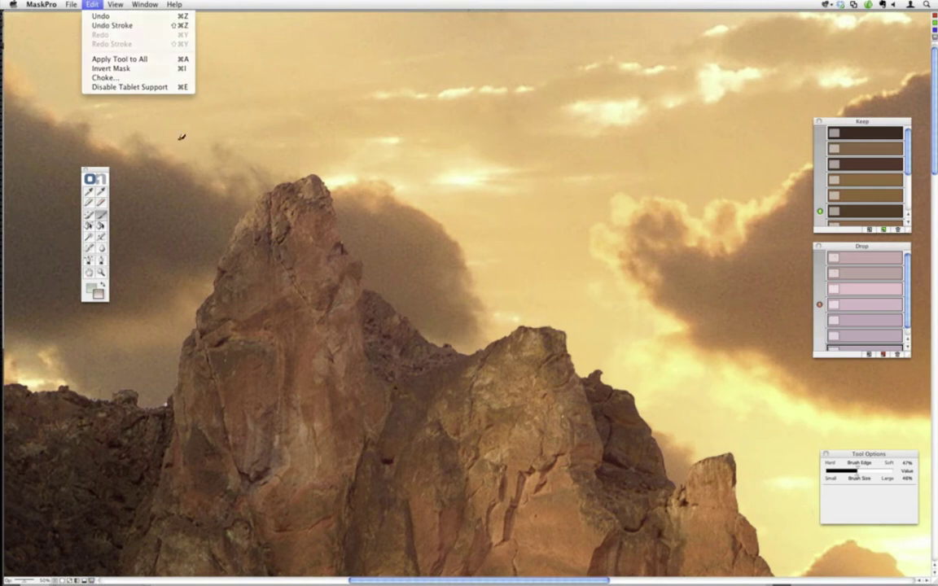
pyautogui.click(184, 121)
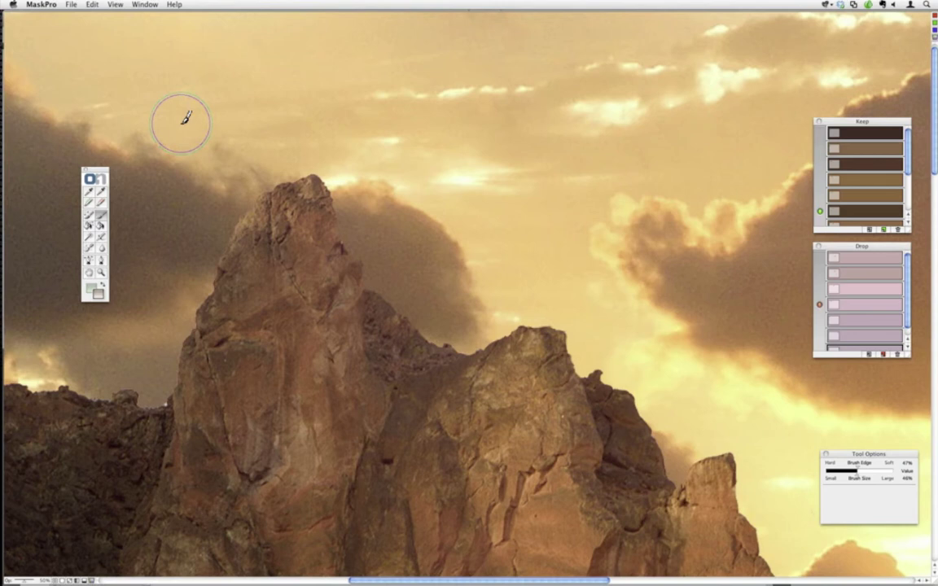
# Try chiseling the dark rock edge above the small right-hand spire and undo the strokes
pyautogui.click(90, 248)
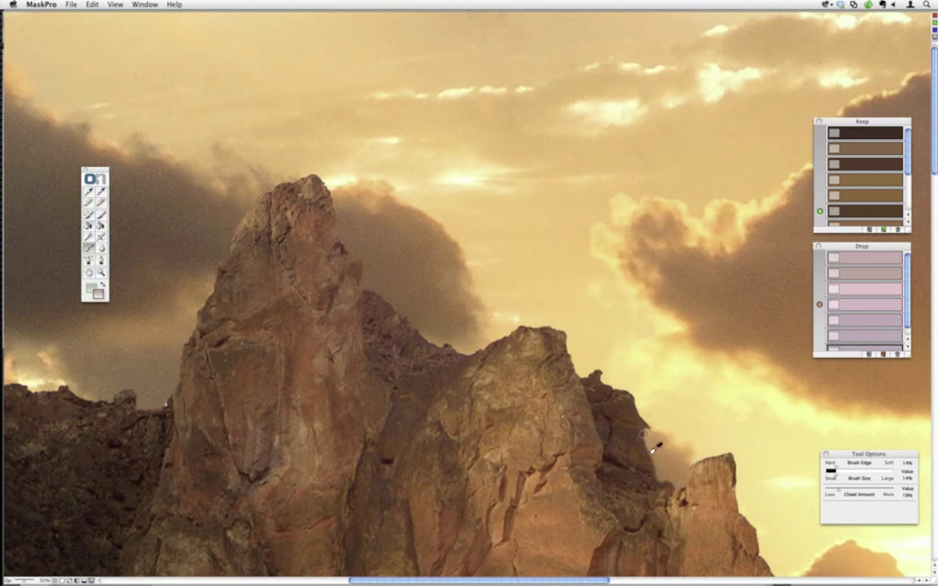
pyautogui.moveTo(642, 422); pyautogui.dragTo(636, 491)
pyautogui.press('super+z')
pyautogui.press('super+z')
pyautogui.press('super+z')
pyautogui.press('super+z')
pyautogui.press('super+z')
pyautogui.press('super+z')
pyautogui.press('super+z')
# Compare the composite with the original image, with the whole picture fitted in view
pyautogui.press('super+0')
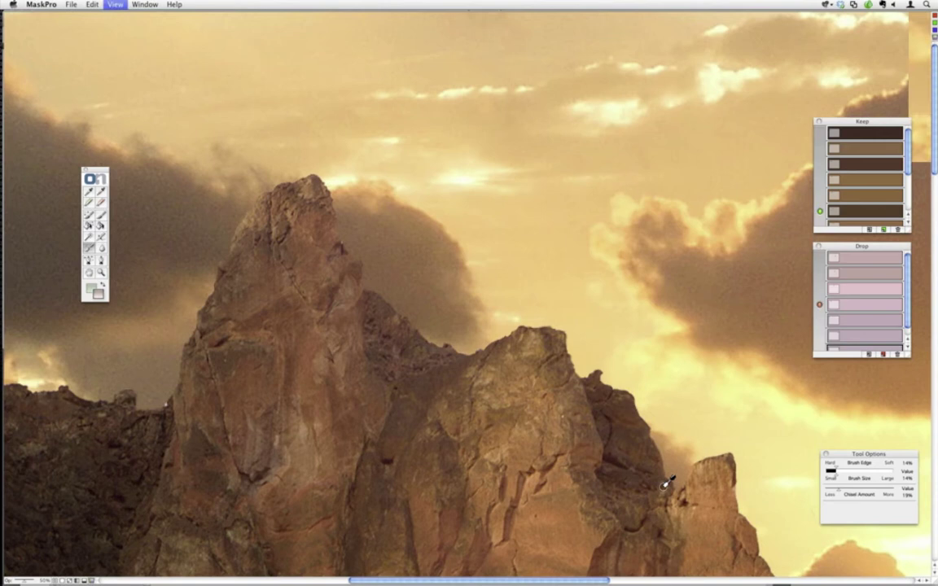
pyautogui.press('super+minus')
pyautogui.press('super+minus')
pyautogui.press('super+minus')
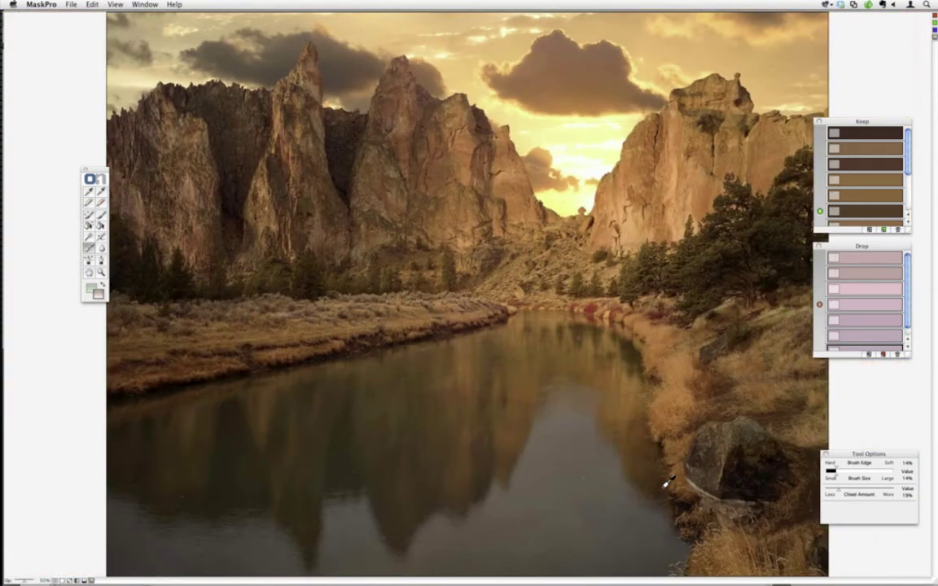
pyautogui.press('super+z')
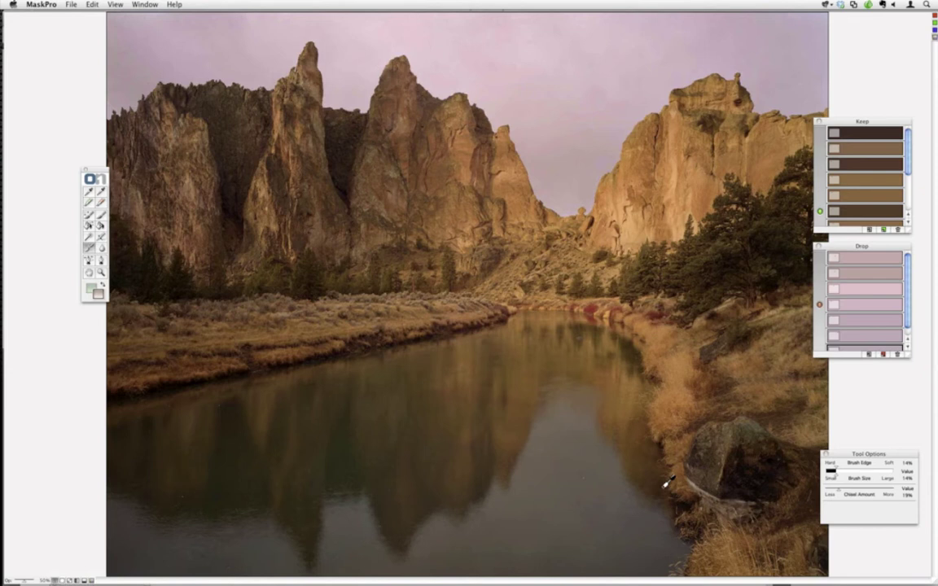
pyautogui.press('super+z')
pyautogui.press('super+z')
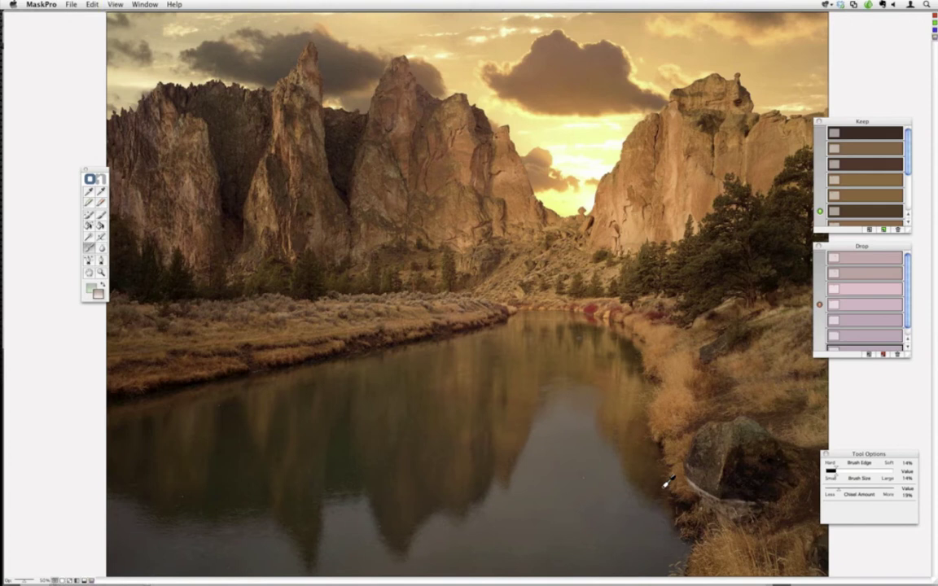
pyautogui.press('super+z')
# Save and apply the mask to the Original layer and check the masked cliff edges up close in Photoshop
pyautogui.click(71, 5)
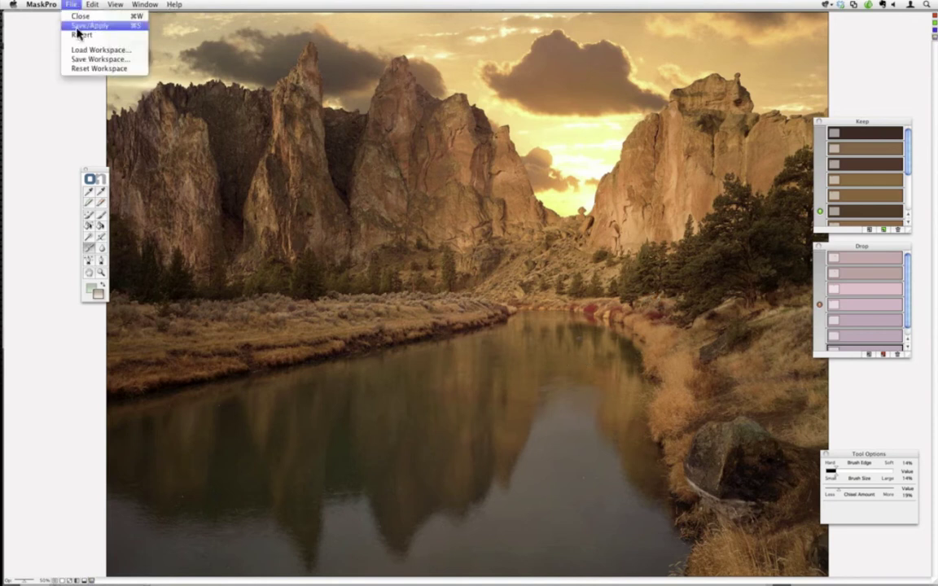
pyautogui.click(82, 26)
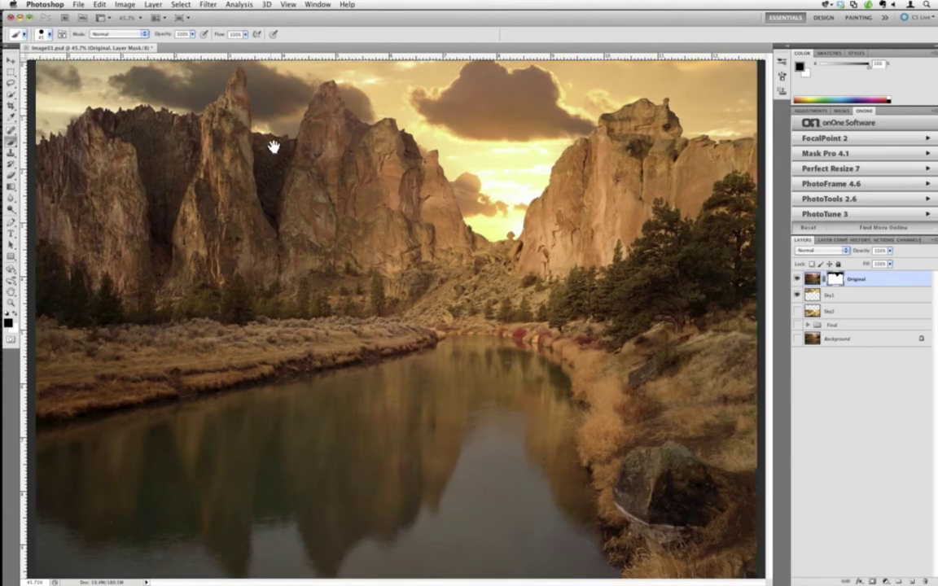
pyautogui.scroll(3, 272, 142)
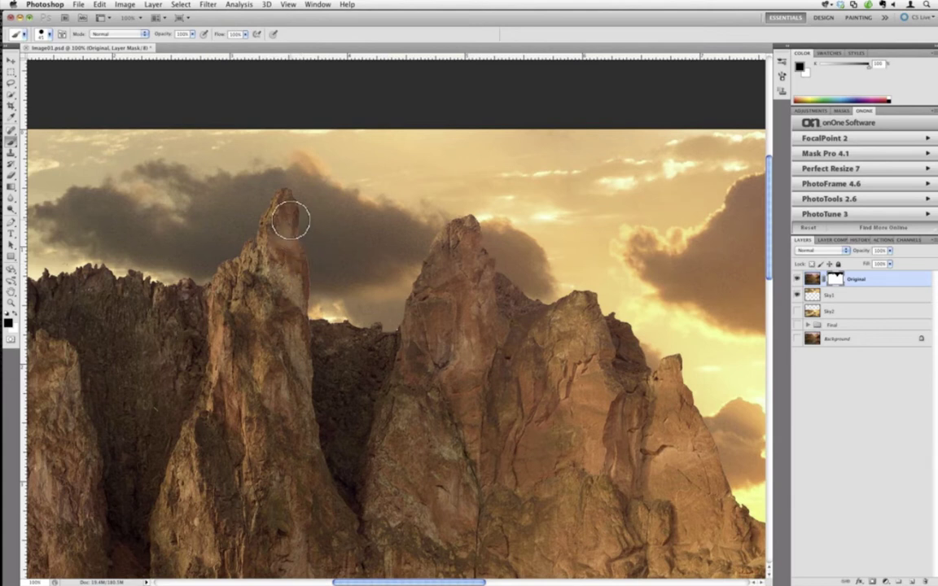
# Show only the Sky1 layer to view the replacement sky on its own
pyautogui.press('super+0')
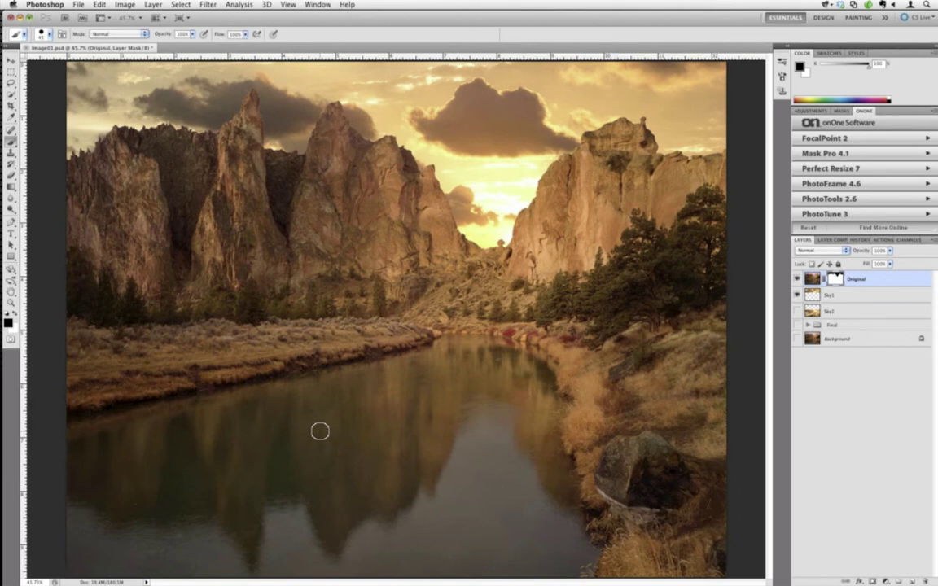
pyautogui.click(796, 294)
pyautogui.keyDown('alt'); pyautogui.click(796, 294); pyautogui.keyUp('alt')
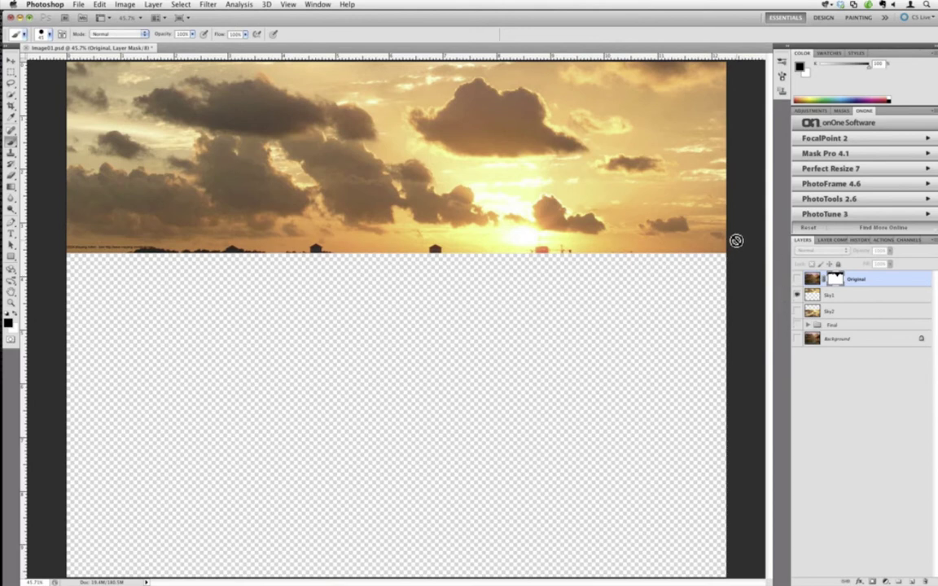
# Delete the existing Sky2 layer, make Sky1 the active layer and show the masked Original layer above it
pyautogui.moveTo(835, 314); pyautogui.dragTo(925, 581)
pyautogui.click(832, 295)
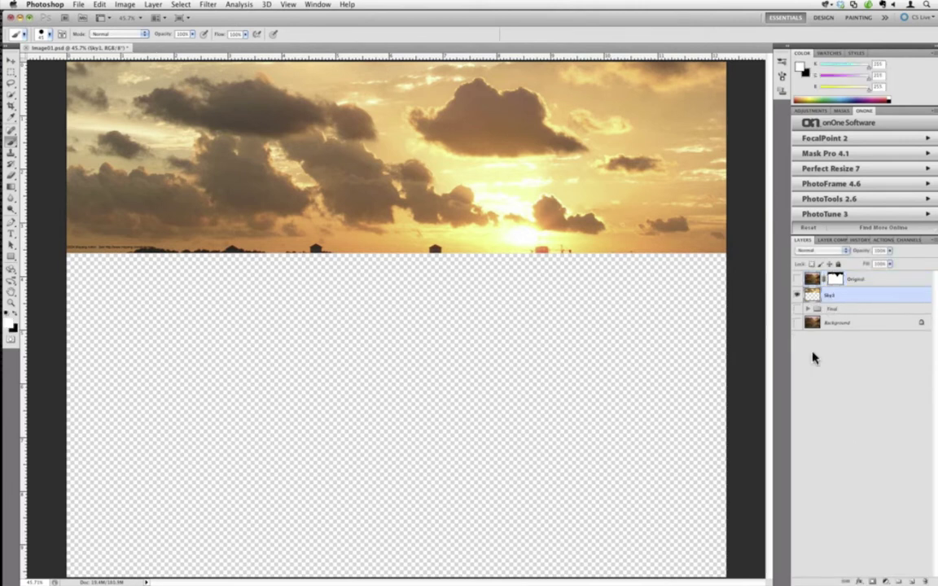
pyautogui.click(797, 279)
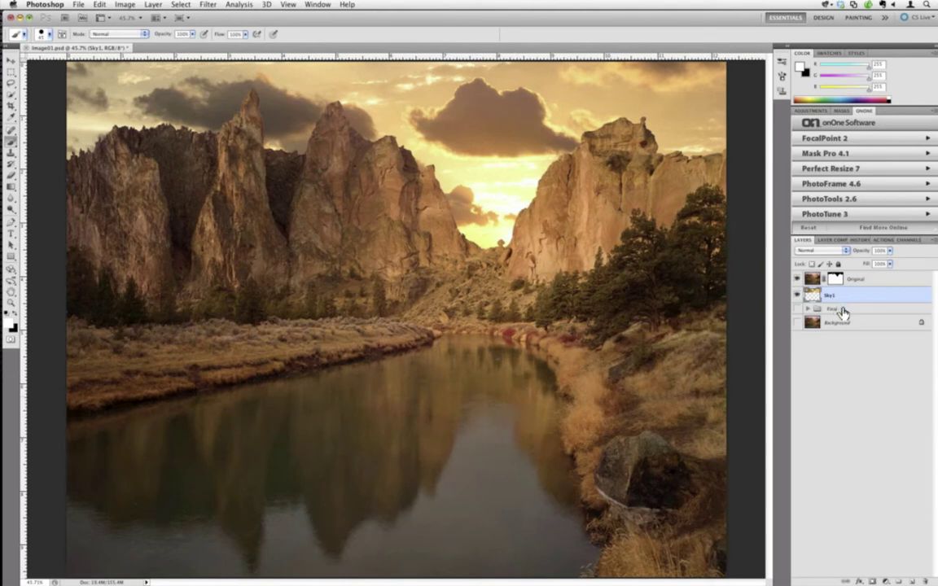
# Duplicate the Sky1 layer, name the copy Sky2 and hide the Original layer
pyautogui.hotkey('ctrl', 'j')
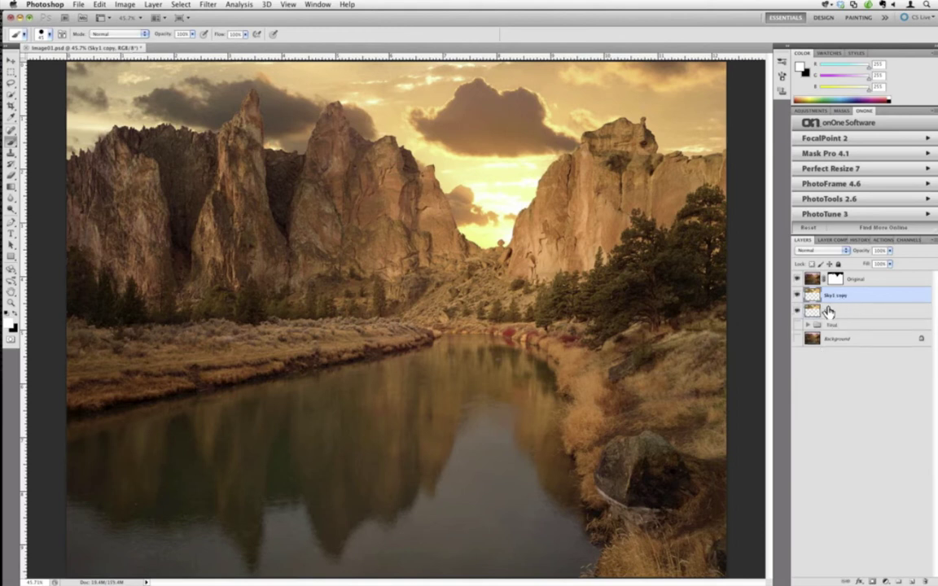
pyautogui.hotkey('ctrl', 'z')
pyautogui.moveTo(831, 298); pyautogui.dragTo(912, 581)
pyautogui.doubleClick(835, 295)
pyautogui.press('Return')
pyautogui.click(797, 279)
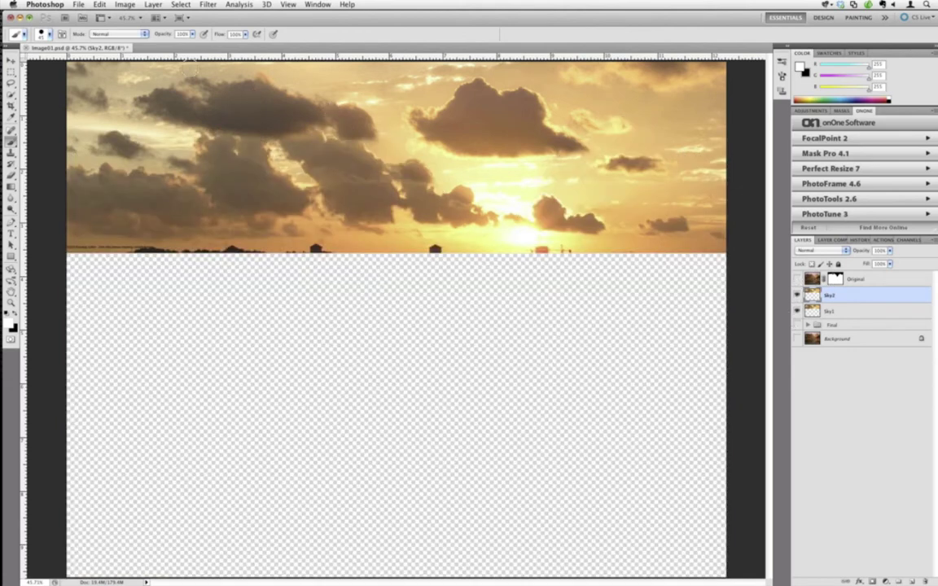
# Shift the Sky2 layer downward and squash it vertically to about 52% height with Free Transform
pyautogui.click(11, 61)
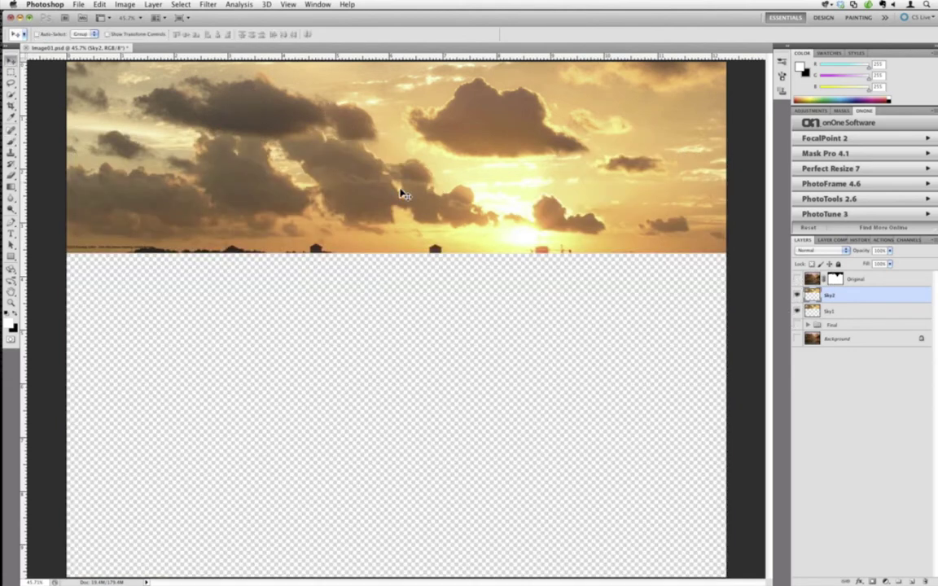
pyautogui.moveTo(399, 210); pyautogui.dragTo(429, 437)
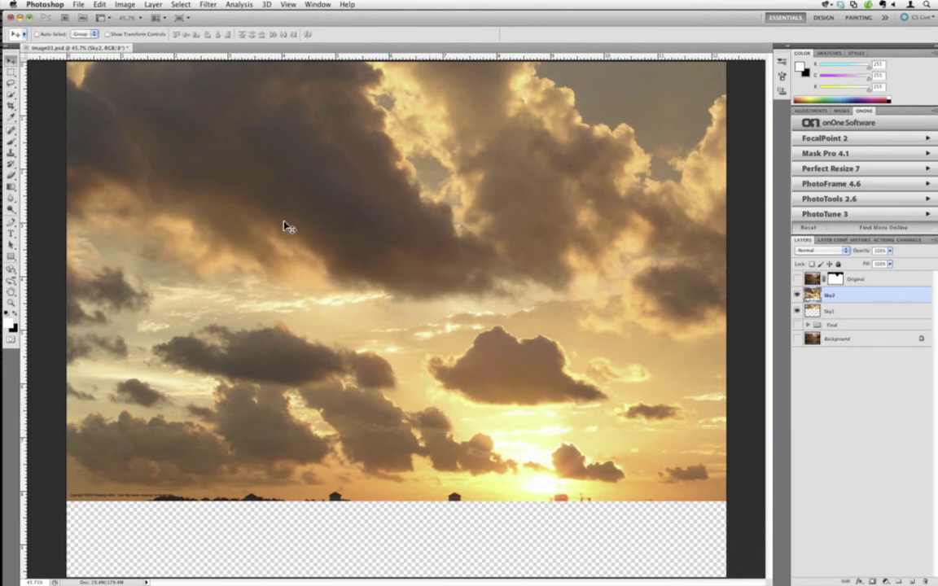
pyautogui.click(99, 4)
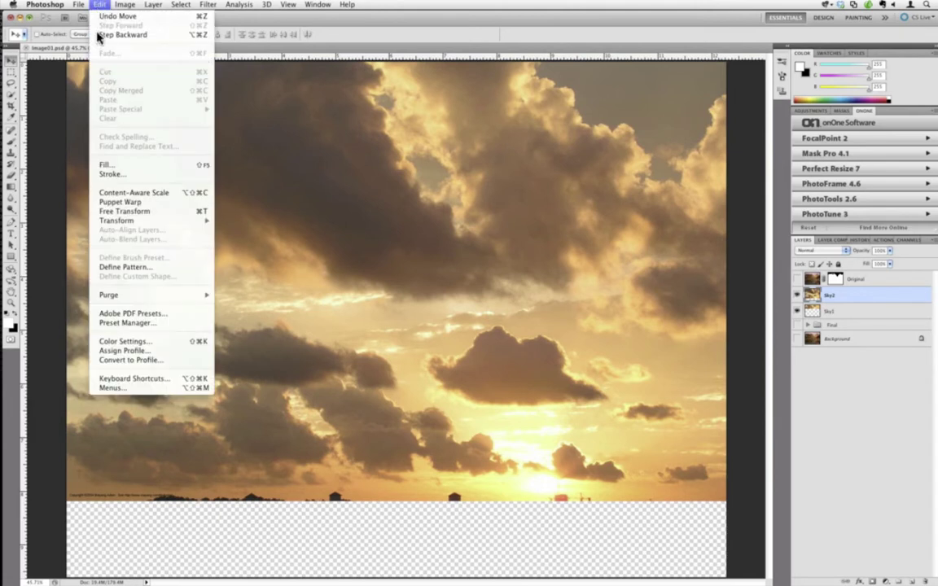
pyautogui.click(198, 214)
pyautogui.moveTo(411, 502); pyautogui.dragTo(411, 376)
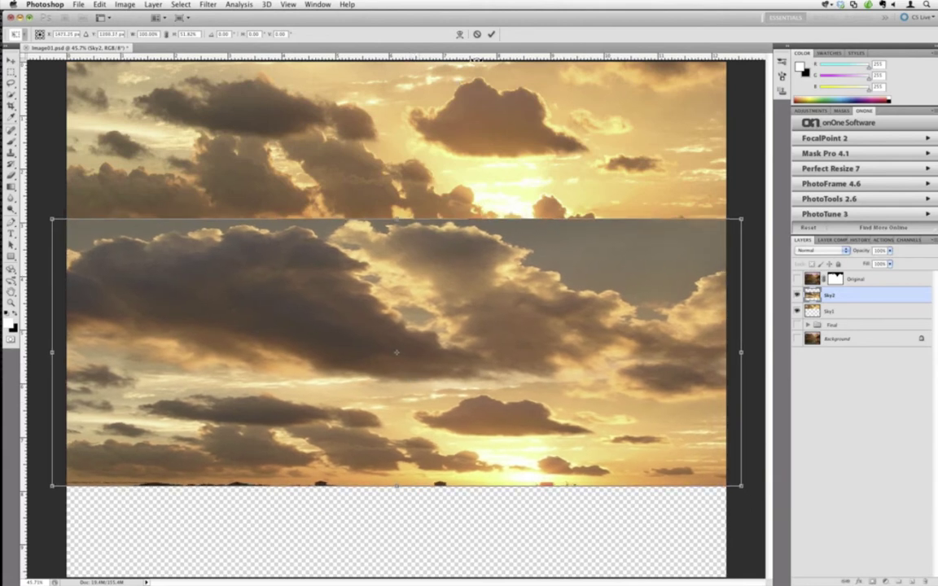
pyautogui.click(491, 38)
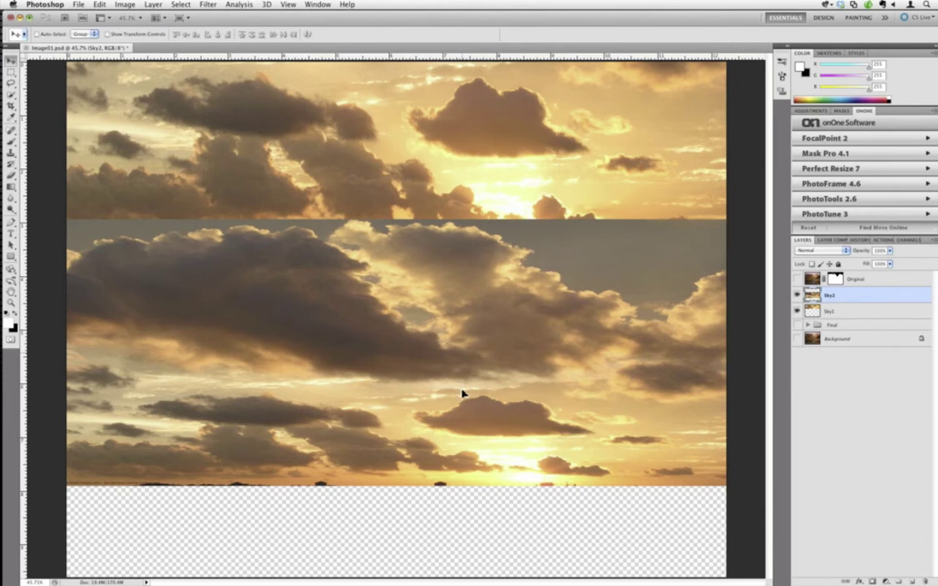
# Nudge the squashed Sky2 layer straight down until its horizon meets the bottom edge of the canvas
pyautogui.hotkey('shift', 'Down')
pyautogui.hotkey('shift', 'Down')
pyautogui.hotkey('shift', 'Down')
pyautogui.hotkey('shift', 'Down')
pyautogui.hotkey('shift', 'Down')
pyautogui.hotkey('shift', 'Down')
pyautogui.hotkey('shift', 'Down')
pyautogui.hotkey('shift', 'Down')
pyautogui.hotkey('shift', 'Down')
pyautogui.hotkey('shift', 'Down')
pyautogui.hotkey('shift', 'Down')
pyautogui.hotkey('shift', 'Down')
pyautogui.hotkey('shift', 'Down')
pyautogui.hotkey('shift', 'Down')
pyautogui.hotkey('shift', 'Down')
pyautogui.hotkey('shift', 'Down')
pyautogui.hotkey('shift', 'Down')
pyautogui.hotkey('shift', 'Down')
pyautogui.hotkey('shift', 'Down')
pyautogui.hotkey('shift', 'Down')
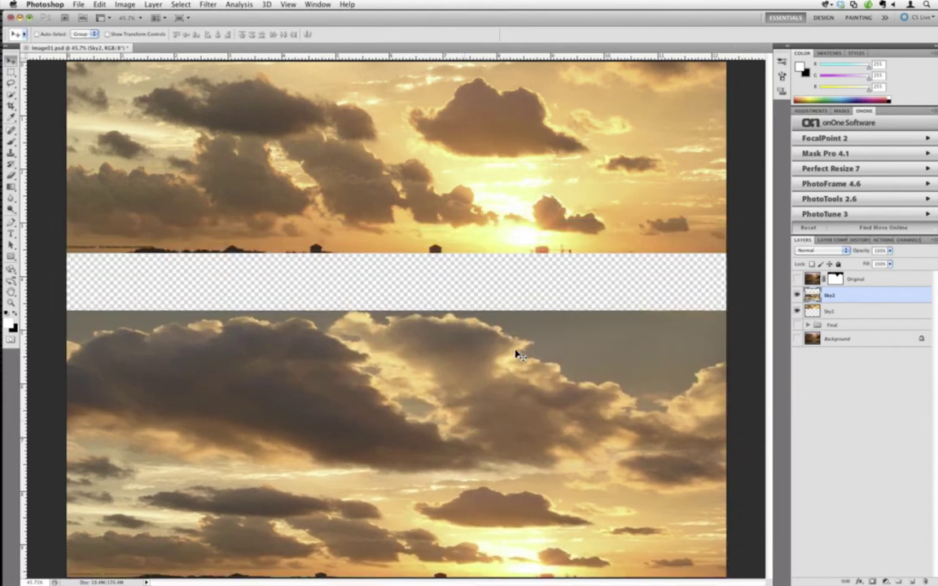
# Show the Original layer and lower its opacity to about half to check how Sky2 lines up with the river
pyautogui.click(797, 280)
pyautogui.click(851, 279)
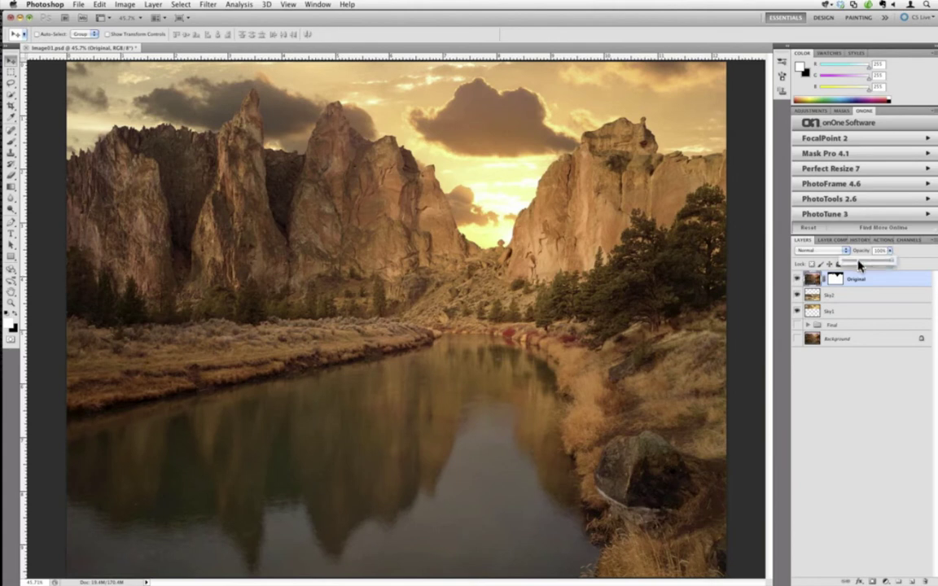
pyautogui.moveTo(859, 265); pyautogui.dragTo(870, 265)
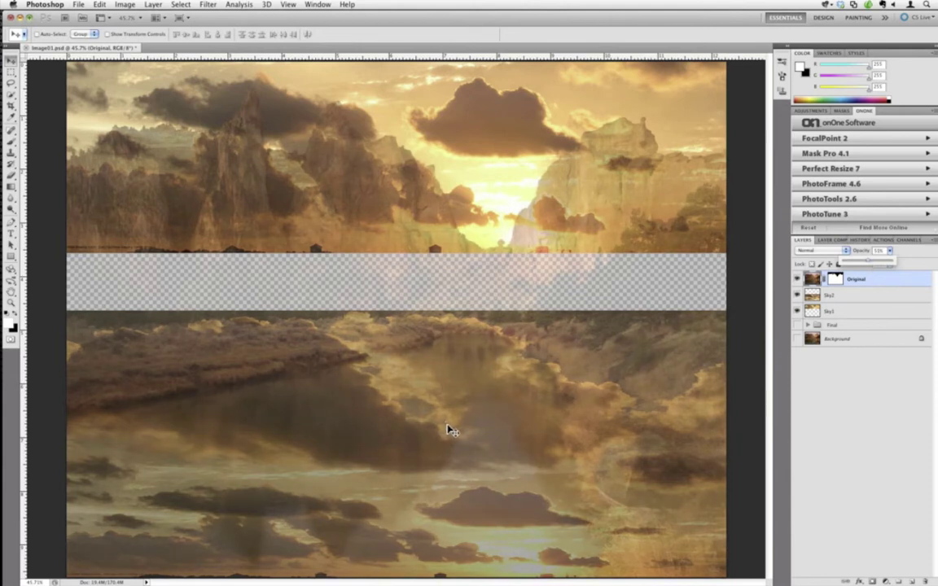
pyautogui.click(861, 404)
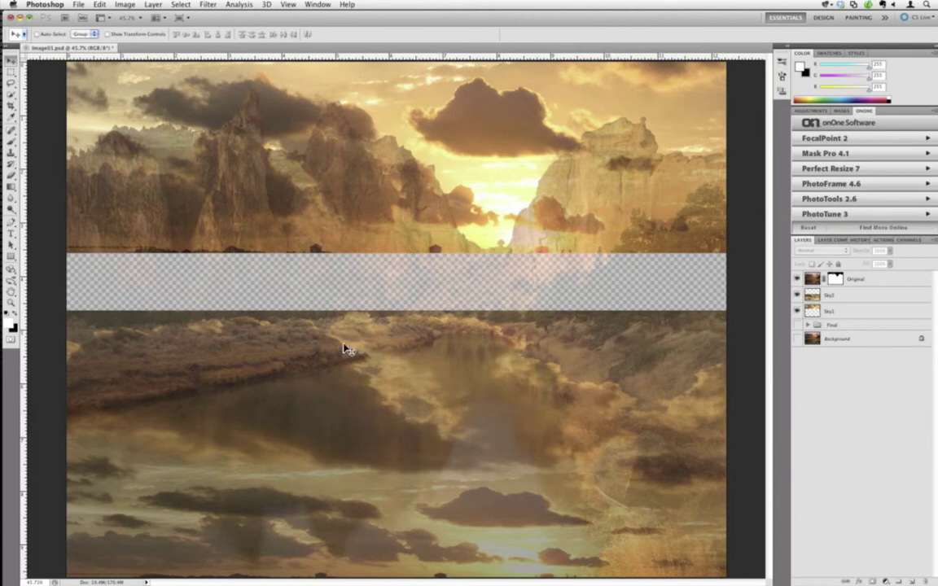
# Isolate the Sky2 layer and flip it vertically to act as the sky's reflection
pyautogui.click(847, 298)
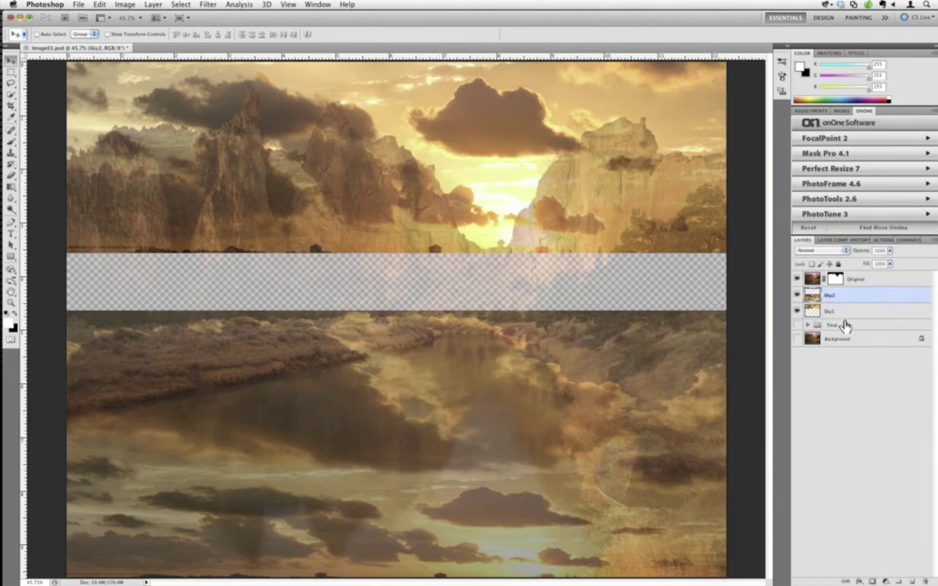
pyautogui.click(793, 307)
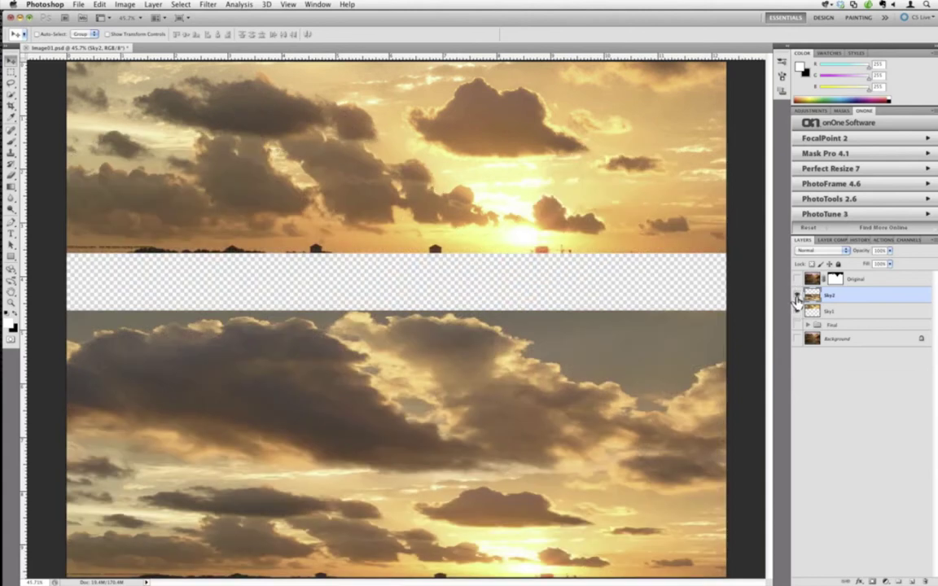
pyautogui.click(797, 297)
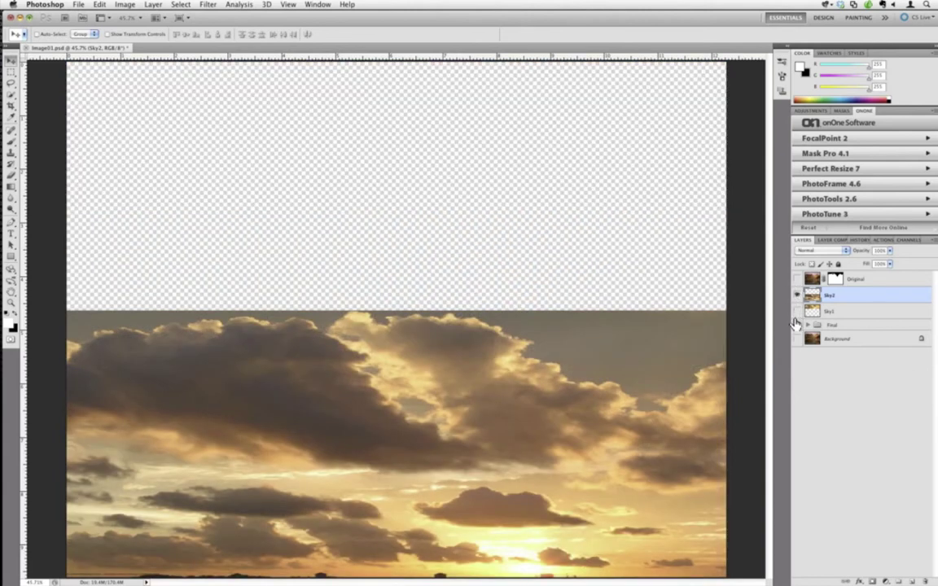
pyautogui.click(97, 5)
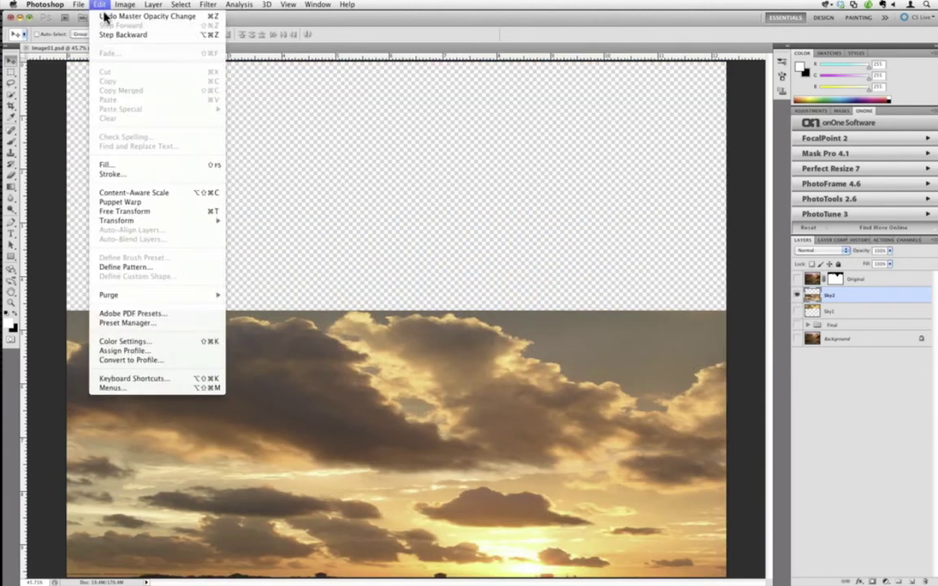
pyautogui.moveTo(167, 221)
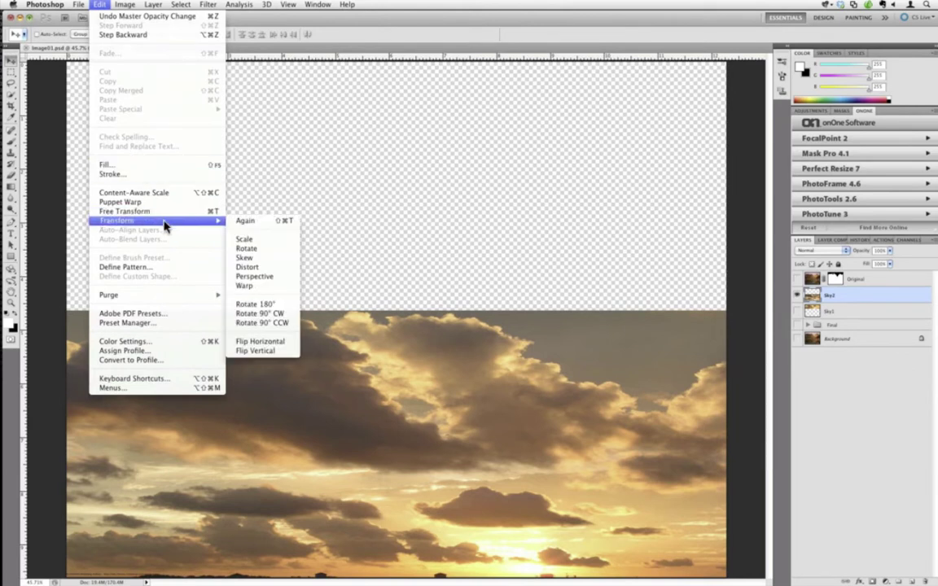
pyautogui.click(257, 351)
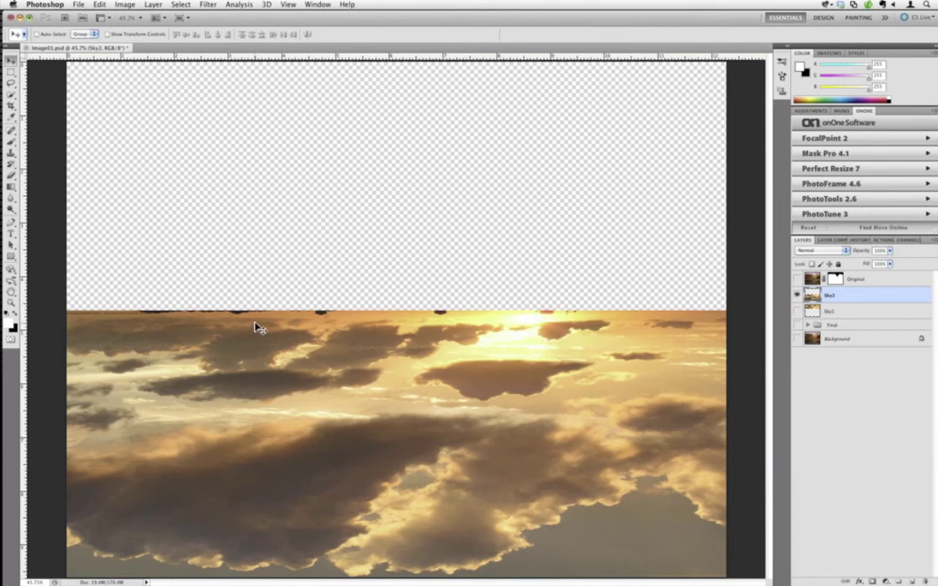
# Show the Original, Sky2 and Sky1 layers together and set the Original layer's opacity to 100%
pyautogui.click(797, 279)
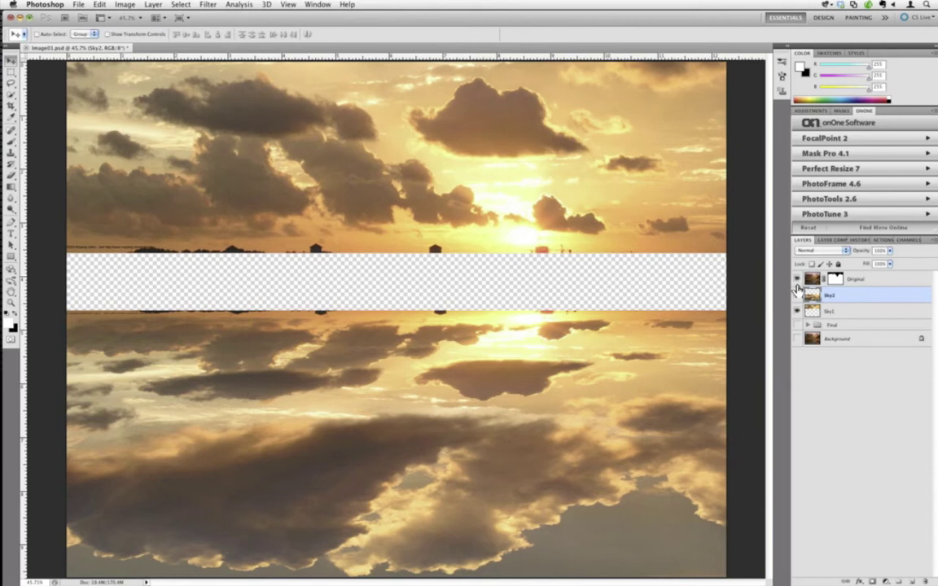
pyautogui.click(797, 293)
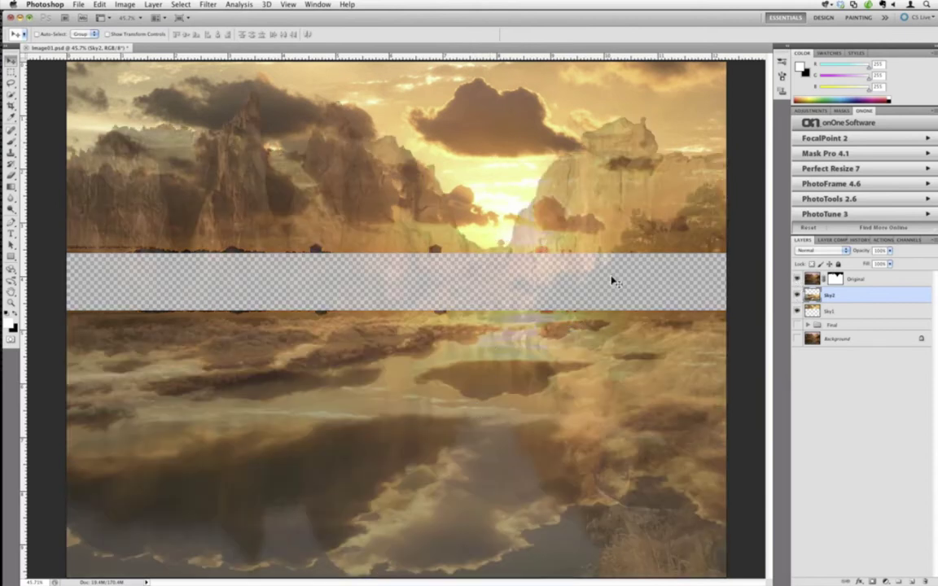
pyautogui.click(857, 279)
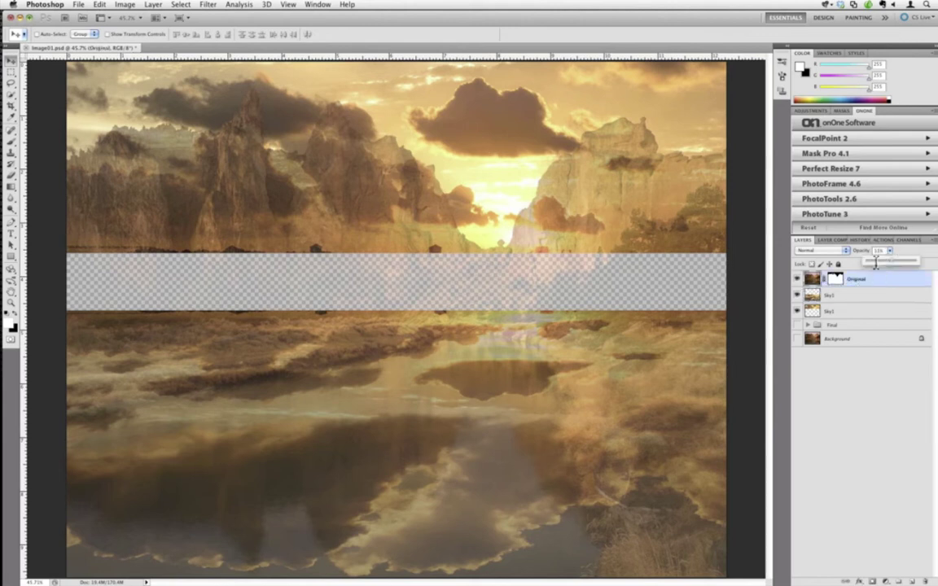
pyautogui.click(889, 252)
pyautogui.moveTo(891, 261); pyautogui.dragTo(919, 262)
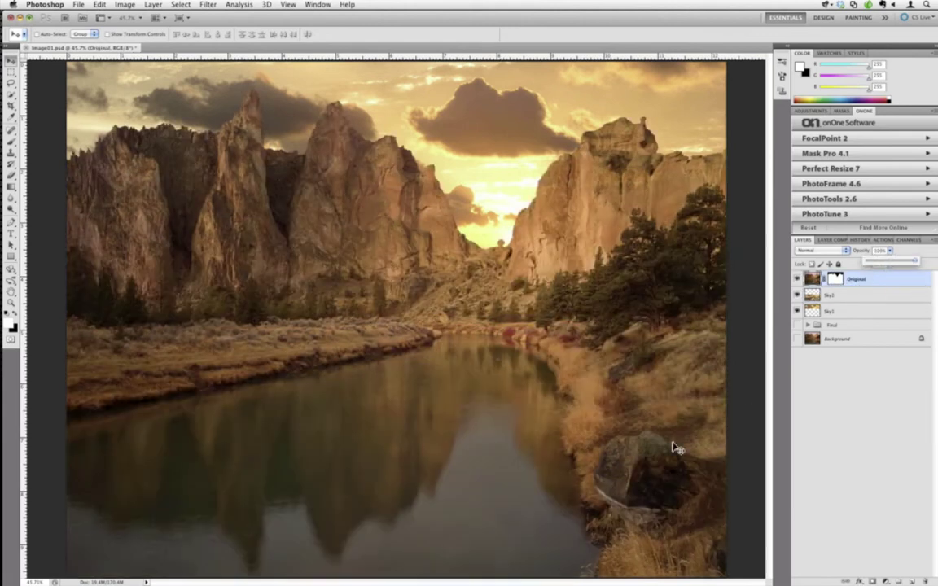
pyautogui.click(829, 399)
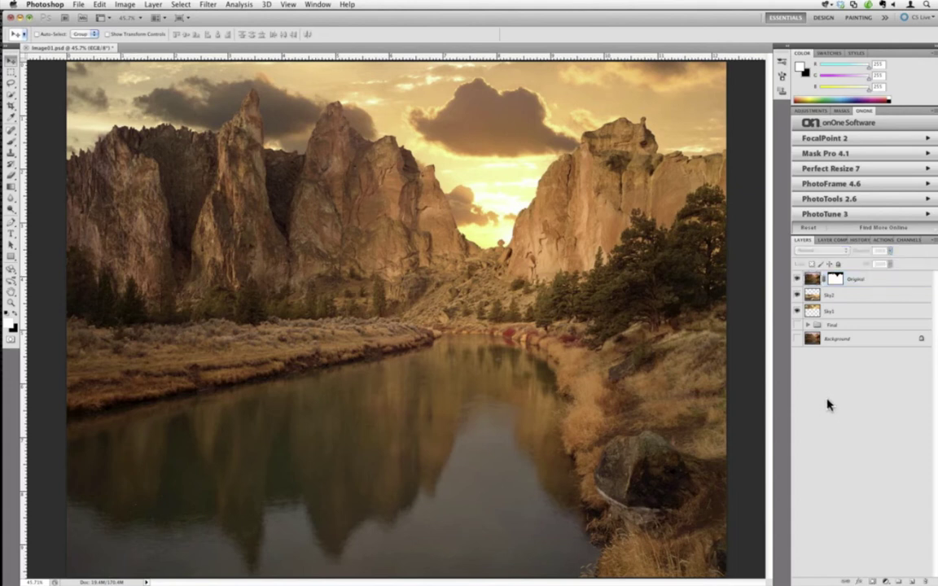
# Target the Original layer's mask and set up a black brush at 10% opacity, enlarged to 250 px
pyautogui.click(836, 282)
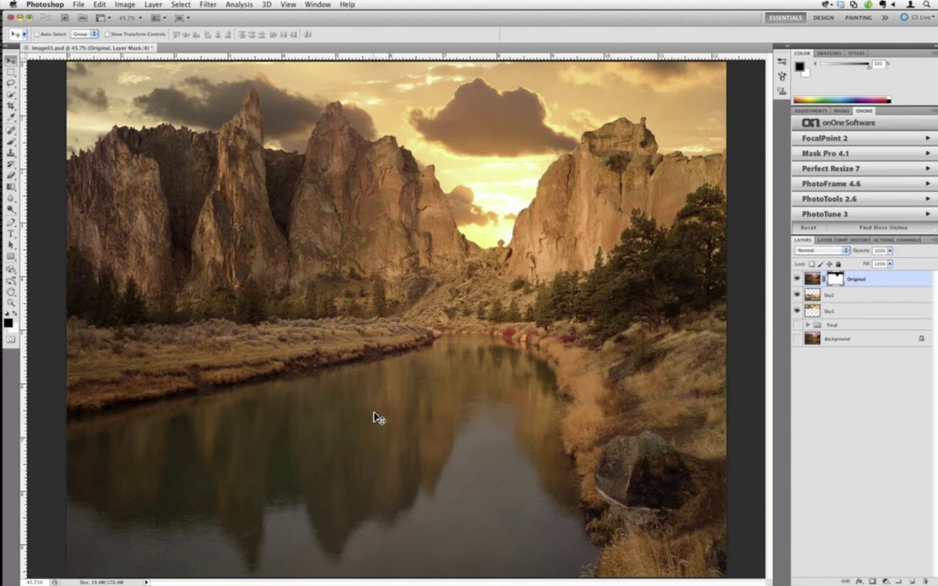
pyautogui.click(12, 142)
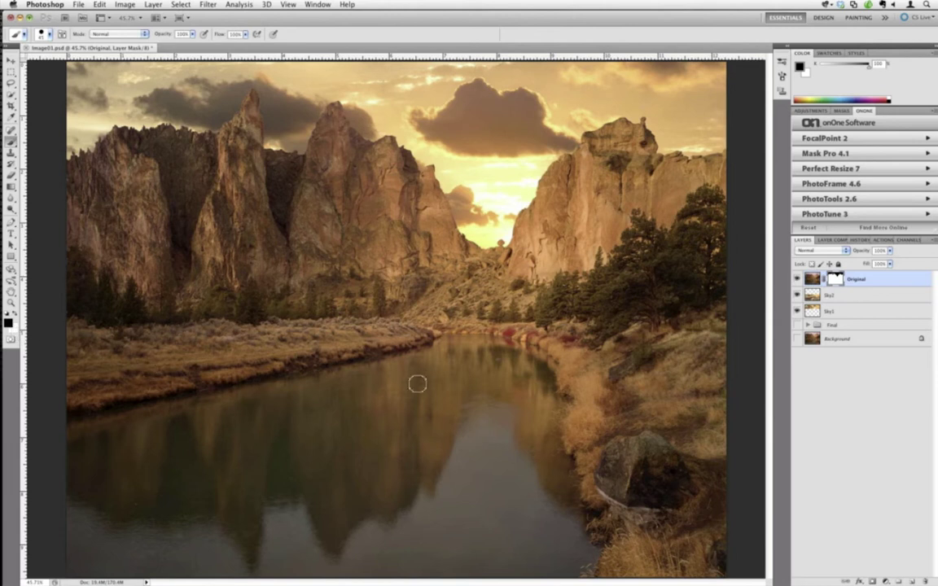
pyautogui.click(192, 37)
pyautogui.moveTo(161, 49); pyautogui.dragTo(152, 49)
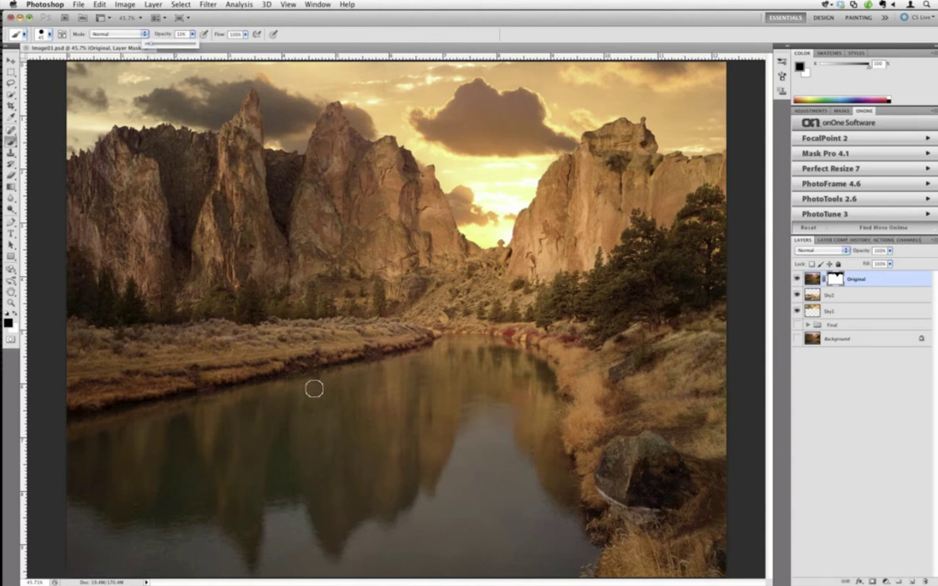
pyautogui.click(350, 461)
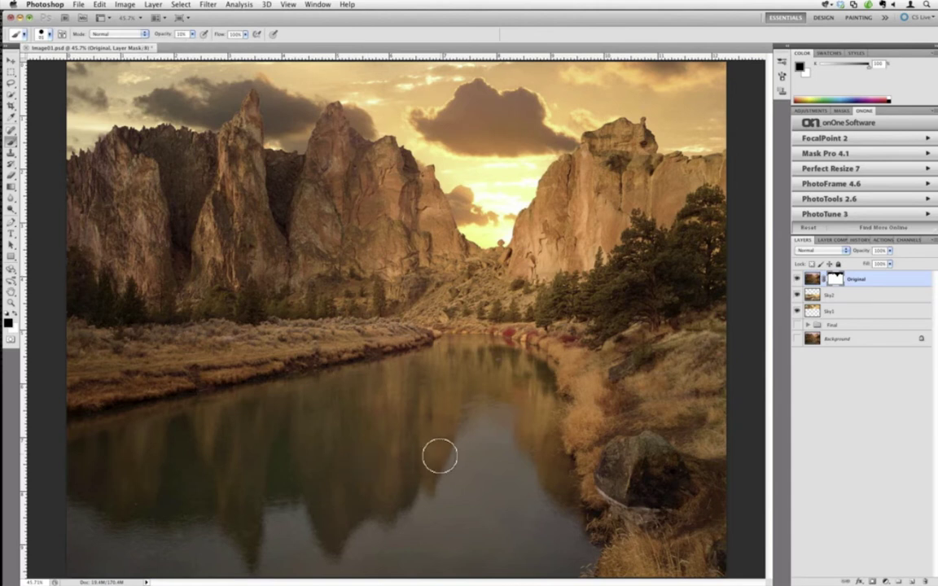
pyautogui.press(']')
pyautogui.press(']')
pyautogui.press(']')
pyautogui.press(']')
# Try painting the cloud reflection into the river on the Original layer's mask and roll back the strokes in the history
pyautogui.moveTo(470, 417)
pyautogui.mouseDown()
pyautogui.moveTo(475, 503)
pyautogui.moveTo(489, 381)
pyautogui.moveTo(482, 416)
pyautogui.moveTo(458, 451)
pyautogui.moveTo(475, 389)
pyautogui.moveTo(536, 521)
pyautogui.moveTo(560, 549)
pyautogui.moveTo(565, 526)
pyautogui.moveTo(512, 382)
pyautogui.moveTo(483, 372)
pyautogui.moveTo(381, 434)
pyautogui.moveTo(452, 373)
pyautogui.moveTo(502, 391)
pyautogui.moveTo(507, 379)
pyautogui.moveTo(458, 351)
pyautogui.moveTo(419, 366)
pyautogui.moveTo(379, 404)
pyautogui.moveTo(296, 431)
pyautogui.moveTo(283, 430)
pyautogui.moveTo(385, 377)
pyautogui.moveTo(94, 473)
pyautogui.moveTo(218, 416)
pyautogui.moveTo(68, 451)
pyautogui.moveTo(78, 563)
pyautogui.moveTo(493, 572)
pyautogui.moveTo(480, 512)
pyautogui.moveTo(397, 452)
pyautogui.moveTo(438, 496)
pyautogui.moveTo(468, 504)
pyautogui.moveTo(332, 478)
pyautogui.moveTo(328, 500)
pyautogui.moveTo(172, 498)
pyautogui.moveTo(144, 527)
pyautogui.moveTo(405, 513)
pyautogui.moveTo(70, 505)
pyautogui.moveTo(89, 476)
pyautogui.moveTo(215, 470)
pyautogui.moveTo(382, 411)
pyautogui.moveTo(482, 394)
pyautogui.moveTo(508, 451)
pyautogui.moveTo(491, 420)
pyautogui.moveTo(456, 425)
pyautogui.moveTo(407, 460)
pyautogui.moveTo(481, 407)
pyautogui.moveTo(444, 454)
pyautogui.moveTo(404, 457)
pyautogui.moveTo(351, 523)
pyautogui.moveTo(340, 561)
pyautogui.moveTo(356, 492)
pyautogui.moveTo(283, 524)
pyautogui.moveTo(440, 527)
pyautogui.moveTo(414, 440)
pyautogui.moveTo(369, 488)
pyautogui.moveTo(413, 492)
pyautogui.mouseUp()
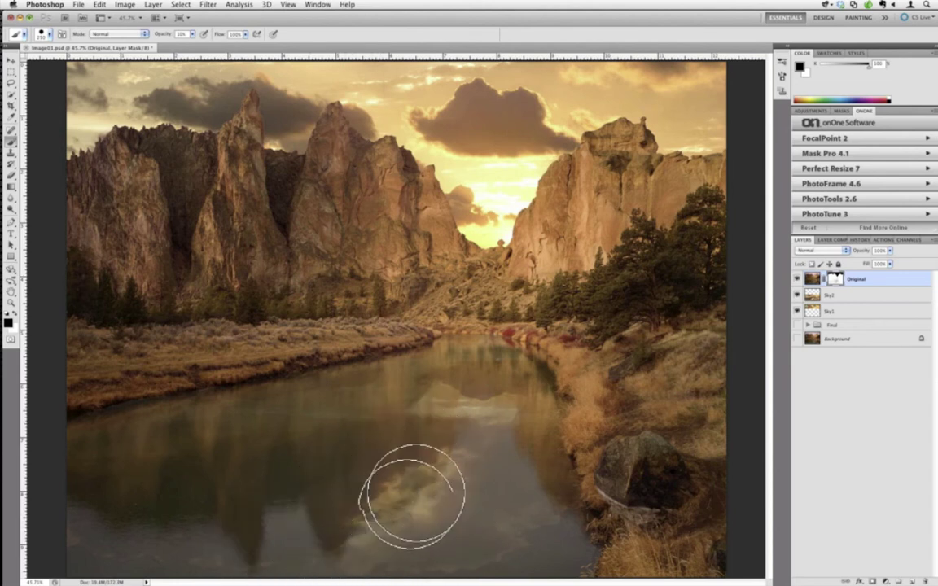
pyautogui.click(859, 240)
pyautogui.click(842, 394)
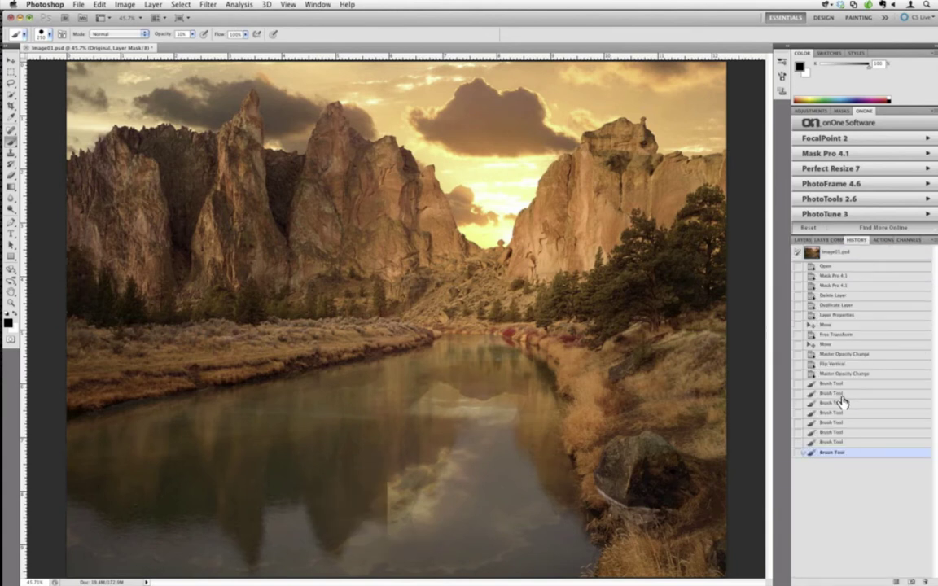
pyautogui.click(842, 383)
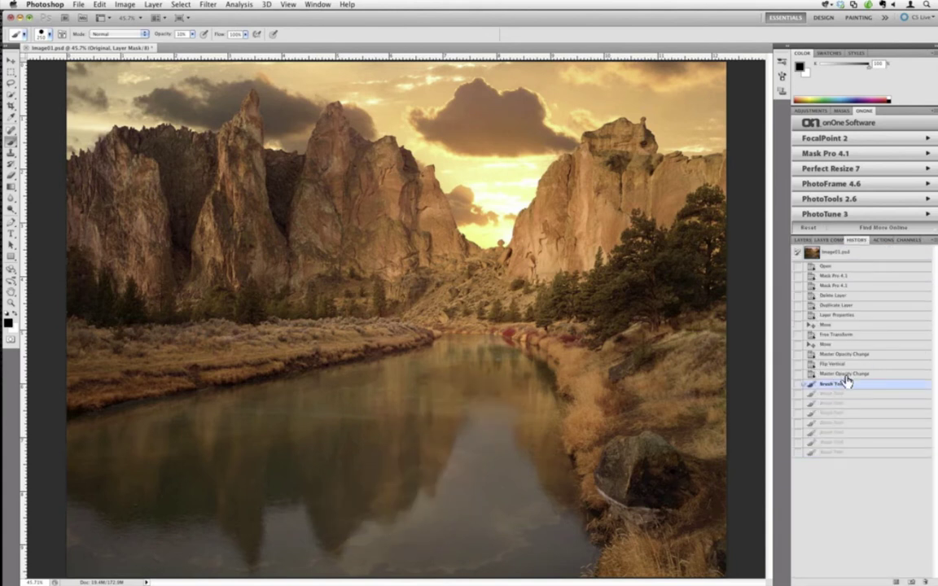
# Paint the Original layer's mask with soft strokes across the river to blend in the flipped Sky2 clouds as a reflection
pyautogui.click(803, 240)
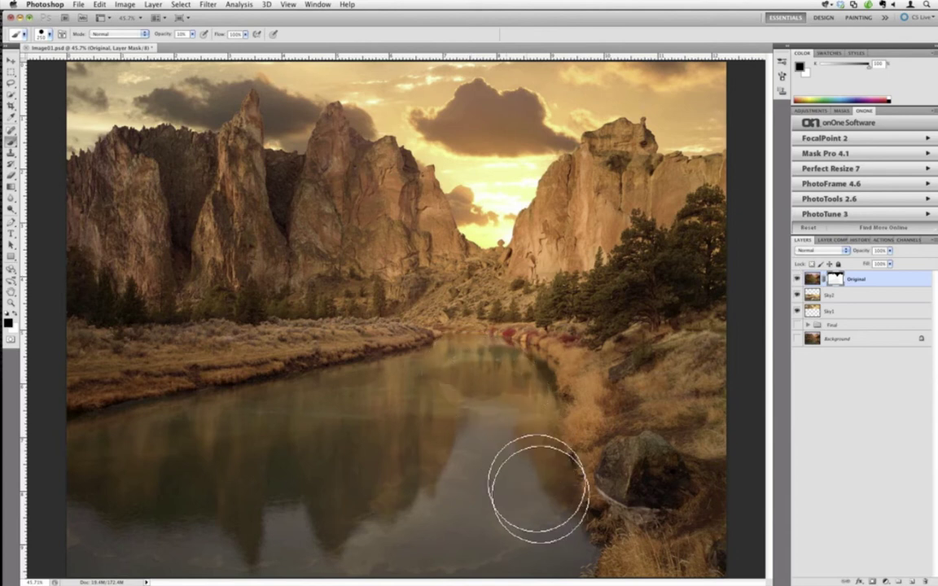
pyautogui.moveTo(561, 511)
pyautogui.mouseDown()
pyautogui.moveTo(460, 554)
pyautogui.moveTo(110, 552)
pyautogui.moveTo(96, 464)
pyautogui.moveTo(81, 470)
pyautogui.moveTo(78, 529)
pyautogui.moveTo(83, 461)
pyautogui.moveTo(141, 435)
pyautogui.moveTo(87, 451)
pyautogui.moveTo(126, 432)
pyautogui.moveTo(234, 422)
pyautogui.moveTo(400, 381)
pyautogui.moveTo(119, 509)
pyautogui.moveTo(215, 525)
pyautogui.moveTo(313, 521)
pyautogui.moveTo(233, 498)
pyautogui.moveTo(390, 435)
pyautogui.moveTo(466, 379)
pyautogui.moveTo(454, 368)
pyautogui.moveTo(469, 362)
pyautogui.moveTo(465, 371)
pyautogui.moveTo(503, 389)
pyautogui.moveTo(538, 453)
pyautogui.moveTo(508, 376)
pyautogui.moveTo(535, 421)
pyautogui.moveTo(546, 479)
pyautogui.moveTo(500, 372)
pyautogui.moveTo(474, 359)
pyautogui.moveTo(412, 392)
pyautogui.moveTo(177, 454)
pyautogui.moveTo(111, 486)
pyautogui.moveTo(208, 552)
pyautogui.moveTo(195, 550)
pyautogui.moveTo(195, 565)
pyautogui.moveTo(198, 464)
pyautogui.moveTo(419, 445)
pyautogui.moveTo(461, 393)
pyautogui.moveTo(480, 434)
pyautogui.moveTo(455, 496)
pyautogui.moveTo(478, 425)
pyautogui.moveTo(464, 367)
pyautogui.mouseUp()
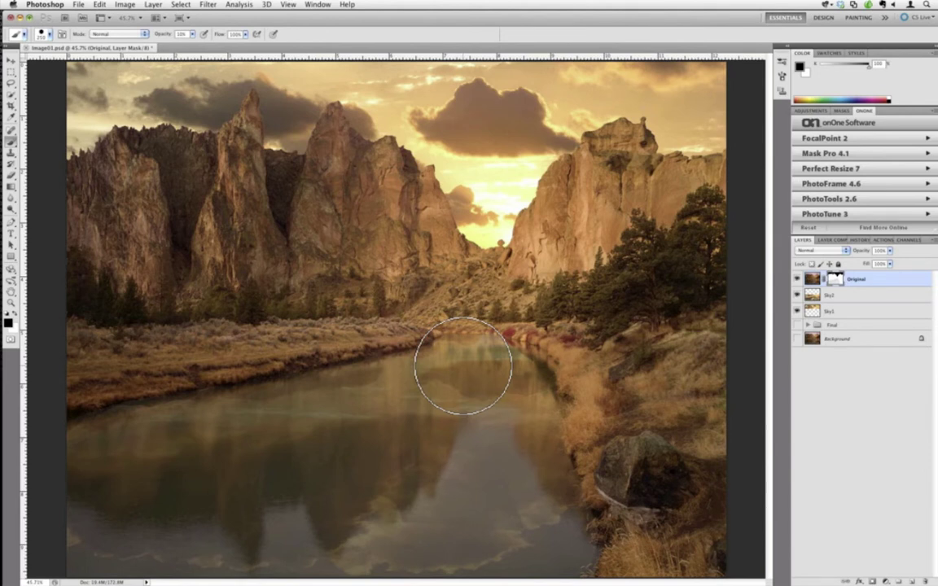
# Disable the Original layer's mask to compare with the unmasked photo and enable it again
pyautogui.rightClick(831, 281)
pyautogui.click(818, 279)
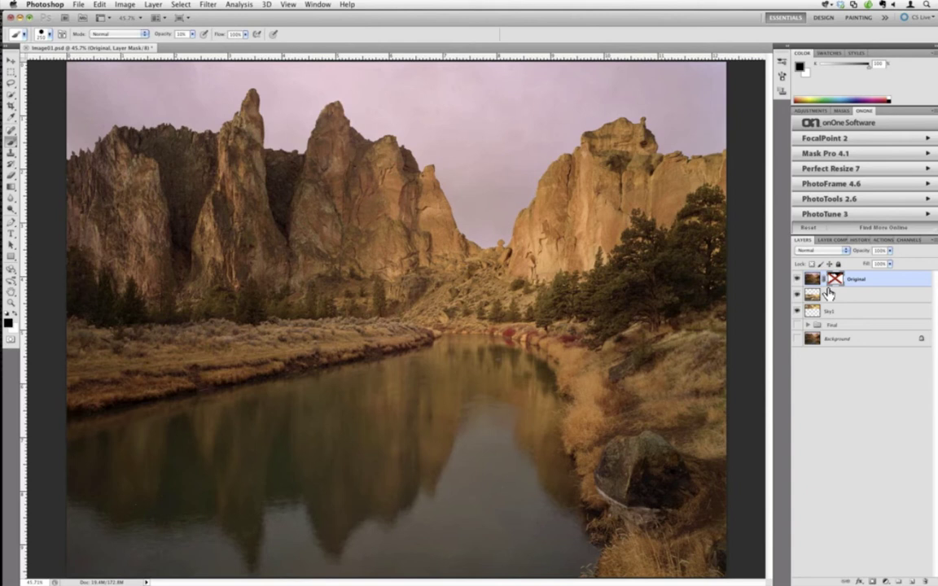
pyautogui.rightClick(818, 282)
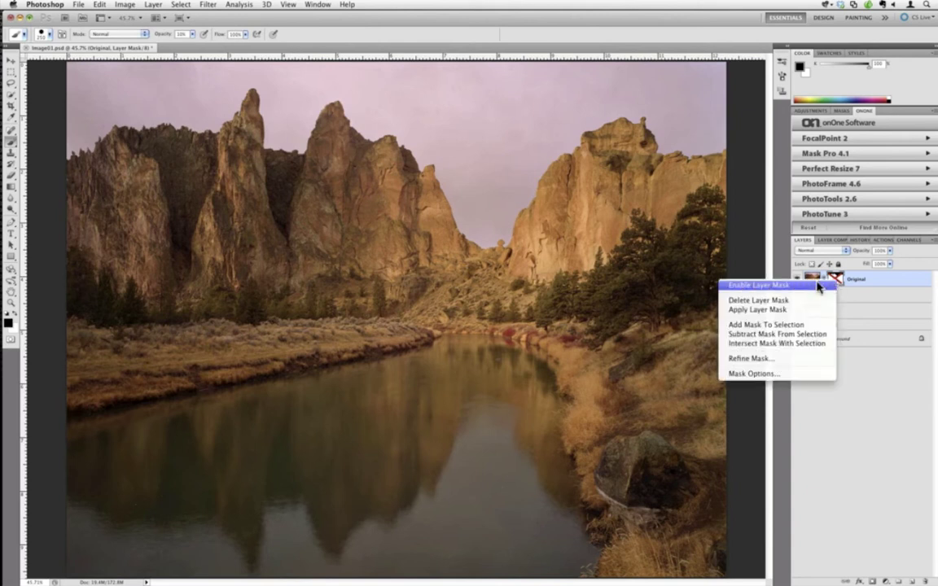
pyautogui.click(818, 285)
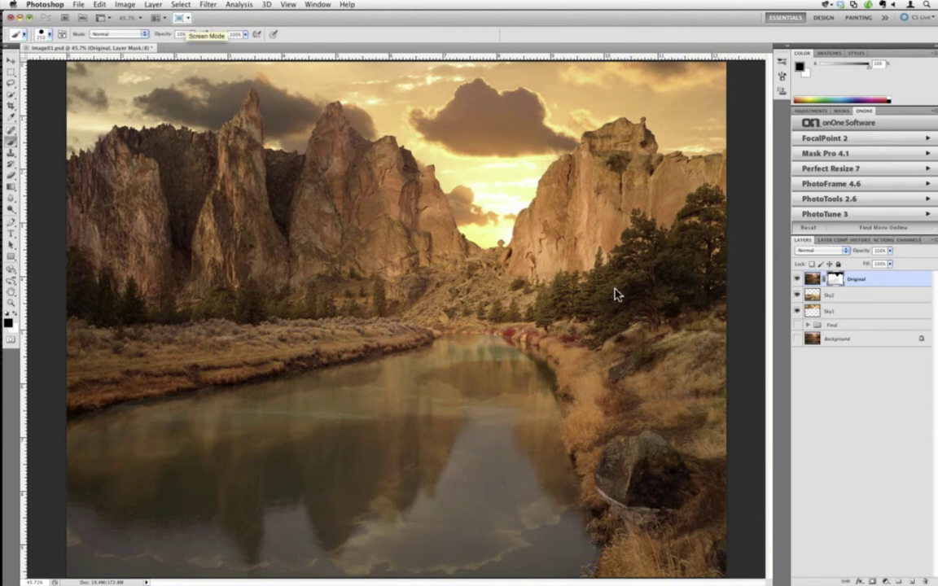
# Try out the Sky2 layer's opacity, return it to 100%, and deselect all layers
pyautogui.click(846, 295)
pyautogui.click(889, 251)
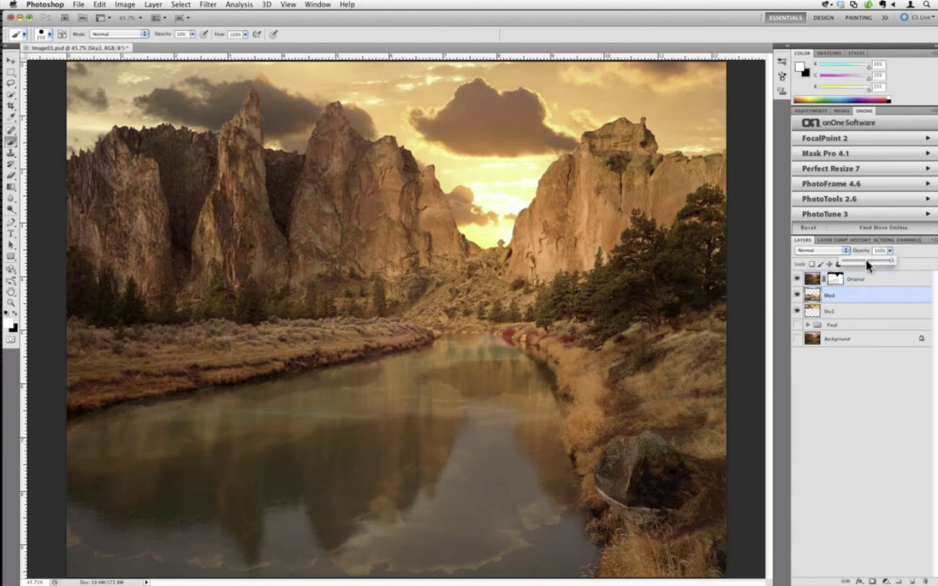
pyautogui.moveTo(870, 262); pyautogui.dragTo(890, 264)
pyautogui.click(854, 404)
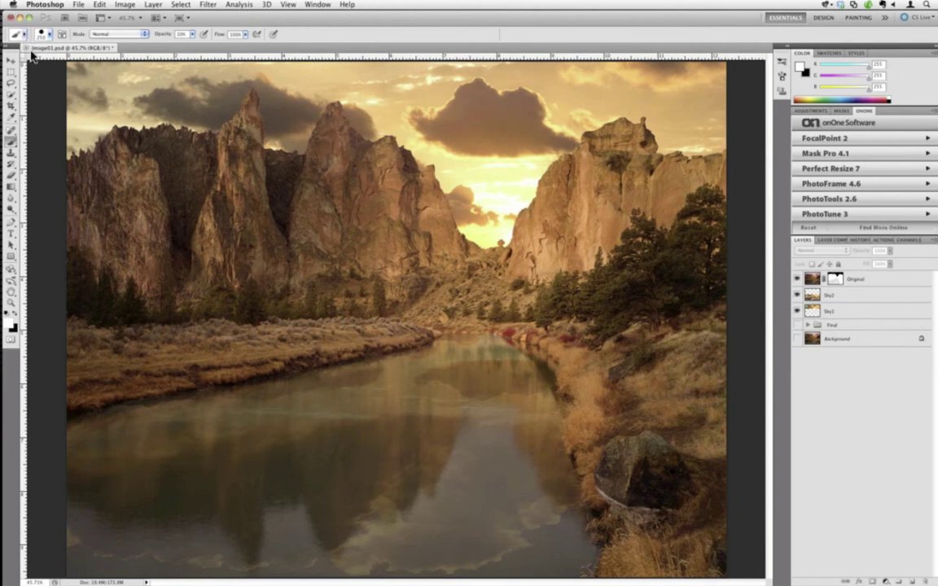
# Close Image01.psd without saving its changes and open Image02.psd from the MP-Landscapes folder in Photoshop
pyautogui.press('super+w')
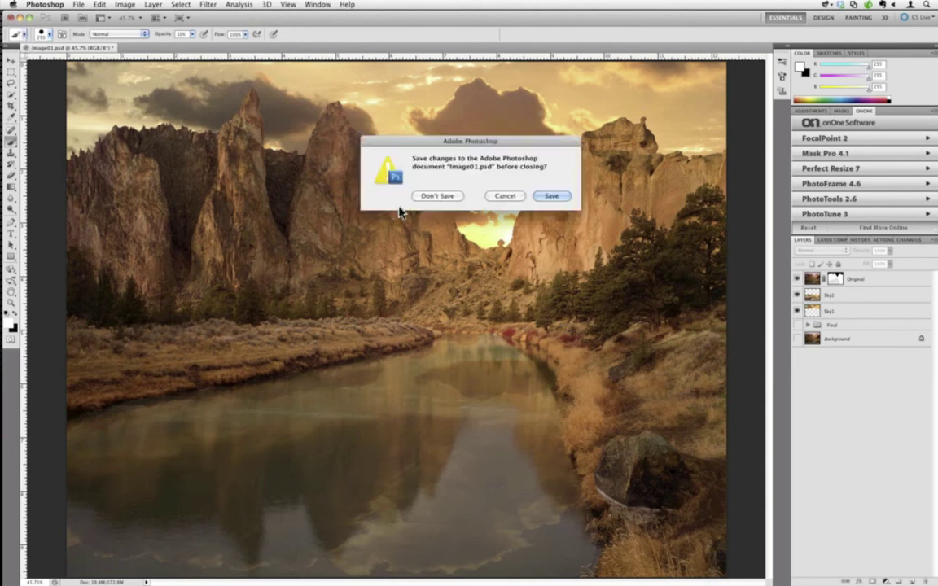
pyautogui.click(378, 194)
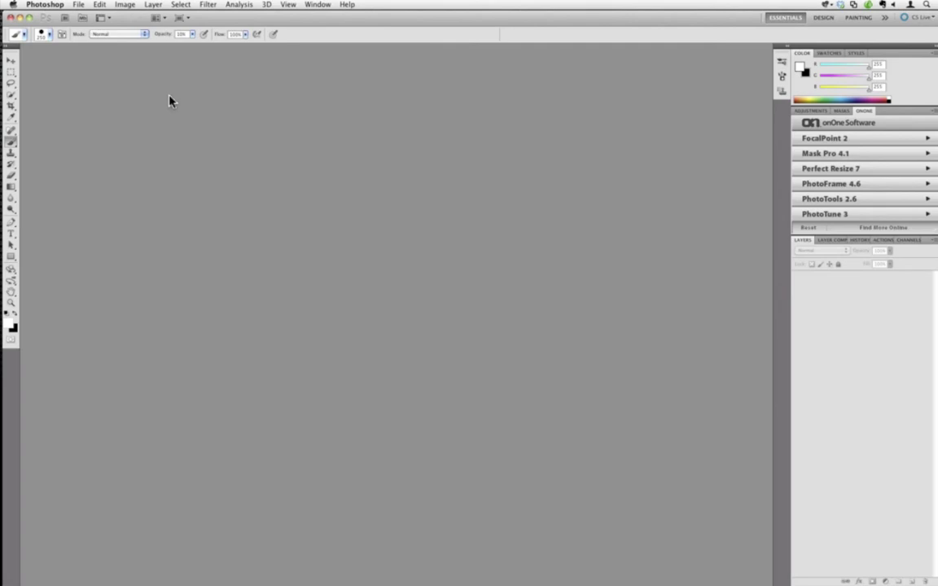
pyautogui.press('super+q')
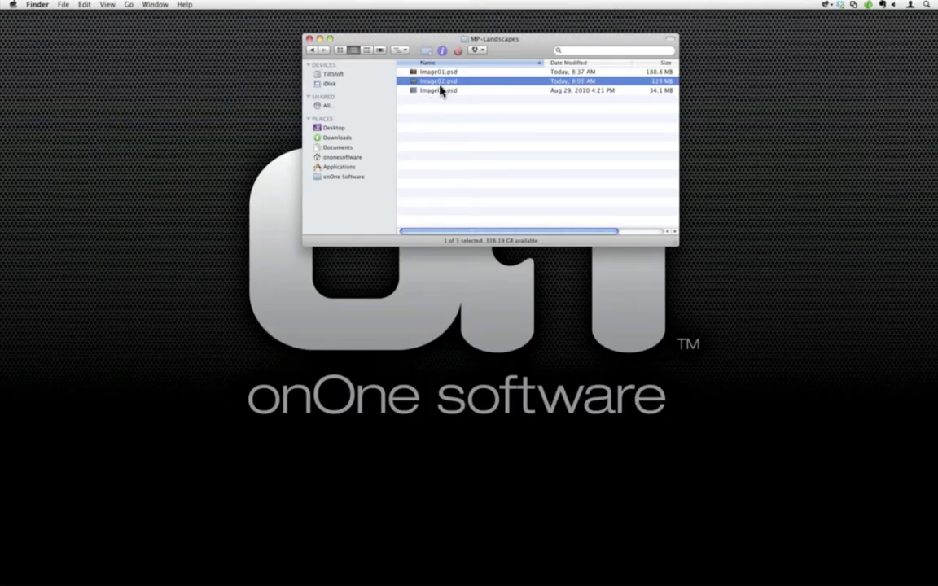
pyautogui.moveTo(3, 213)
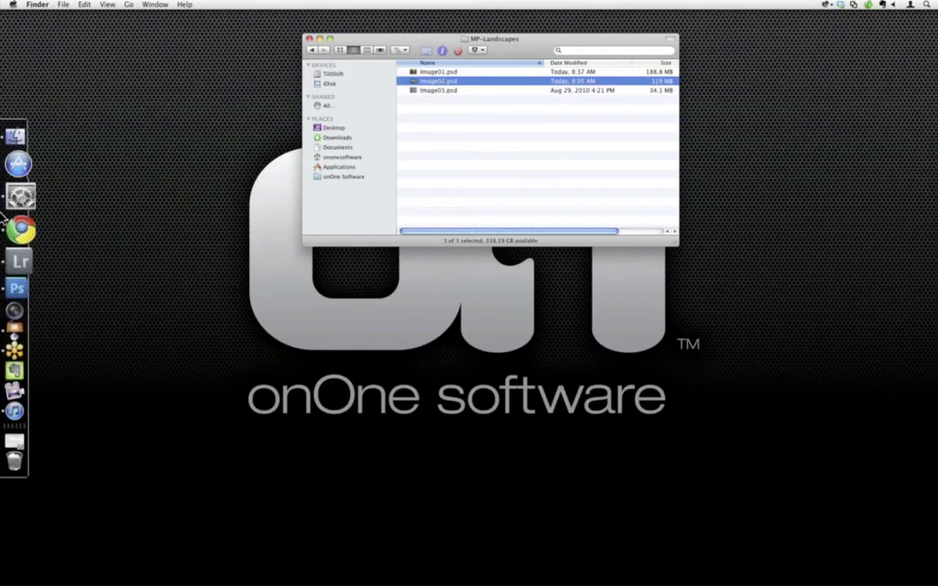
pyautogui.click(41, 264)
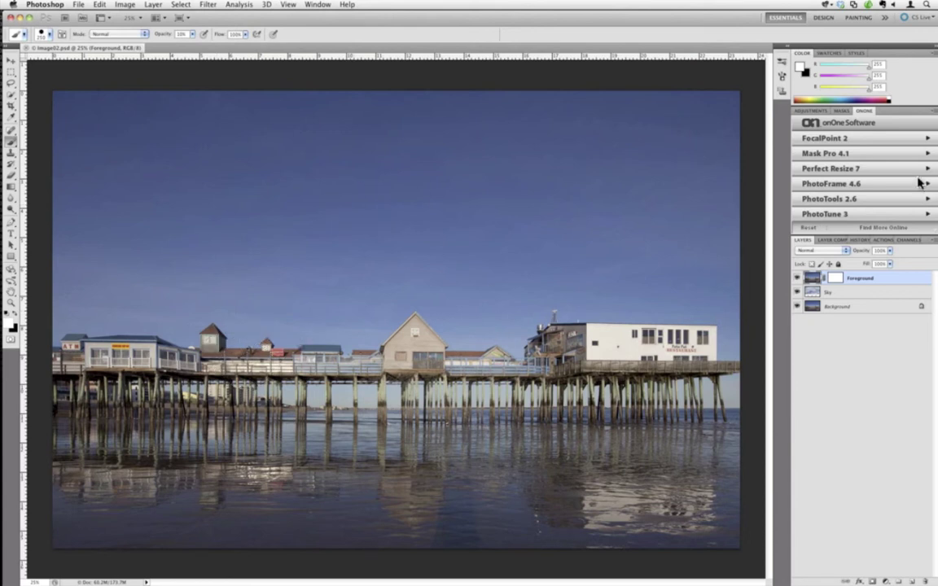
# Check the Sky layer beneath the Foreground layer, and open the Foreground layer's mask in Mask Pro 4.1
pyautogui.click(797, 278)
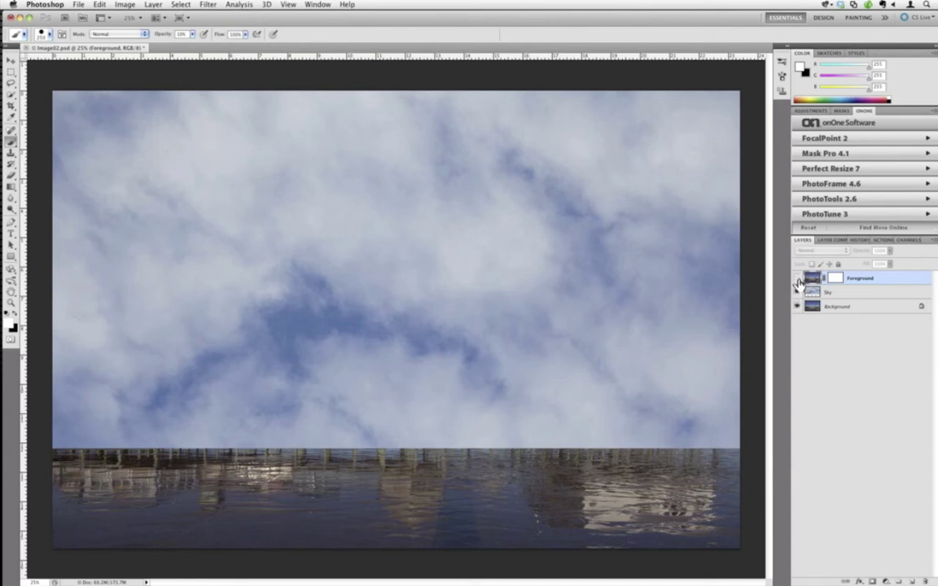
pyautogui.hotkey('ctrl', 'z')
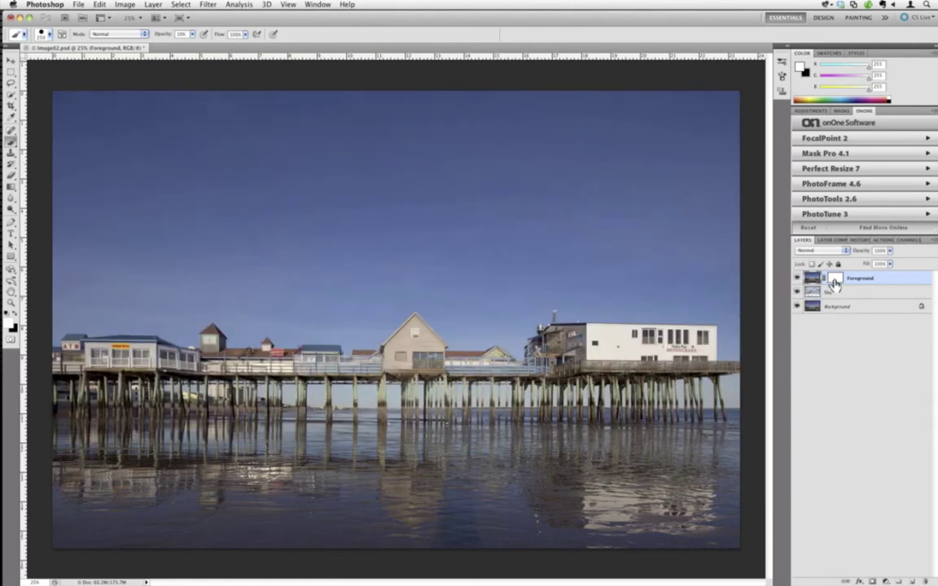
pyautogui.click(831, 281)
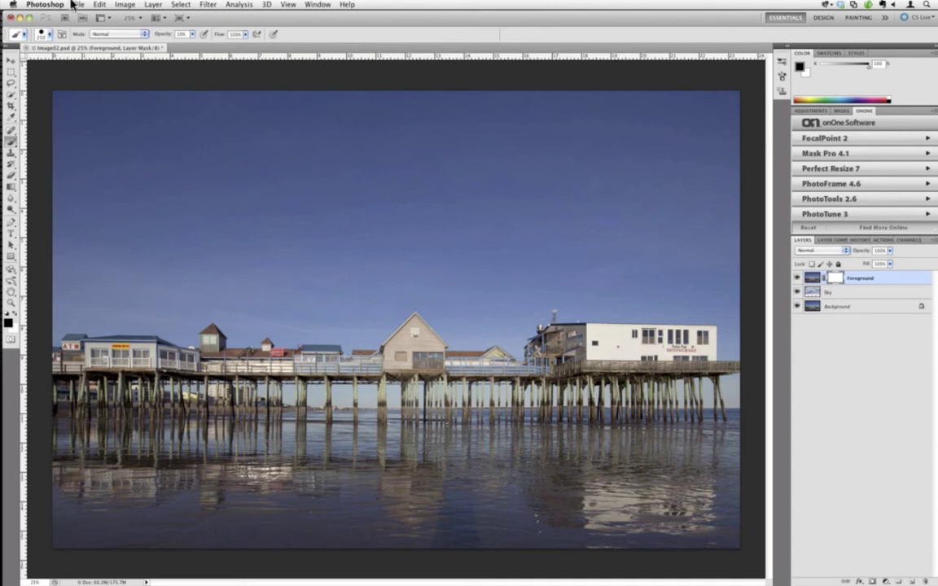
pyautogui.click(71, 4)
pyautogui.moveTo(143, 249)
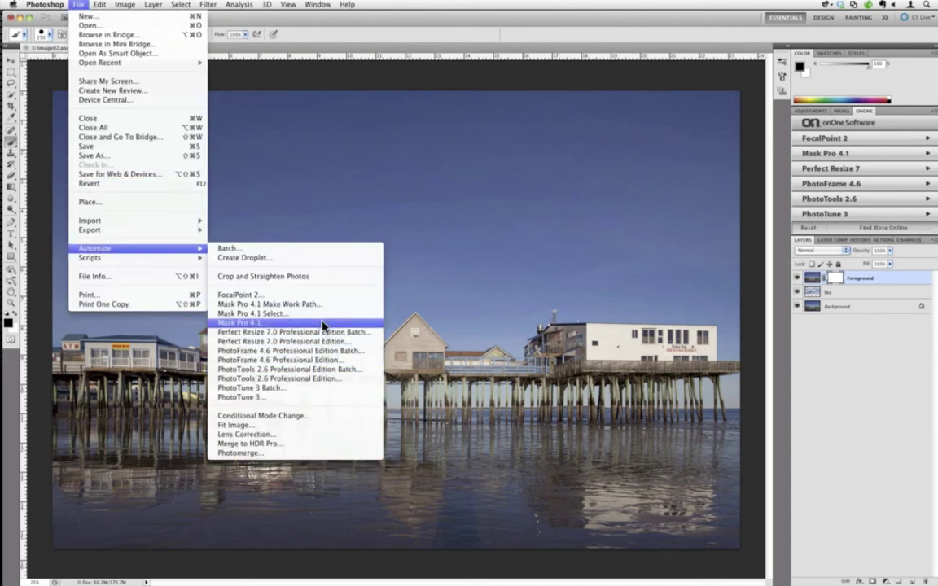
pyautogui.click(323, 323)
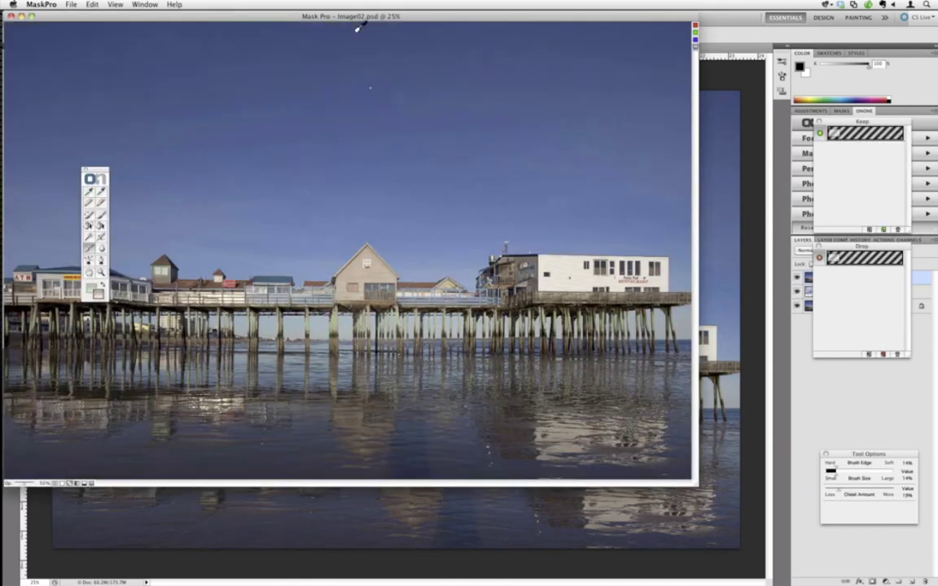
# Zoom the Mask Pro window to fill the screen and move the Keep and Drop palettes clear of the image
pyautogui.click(146, 5)
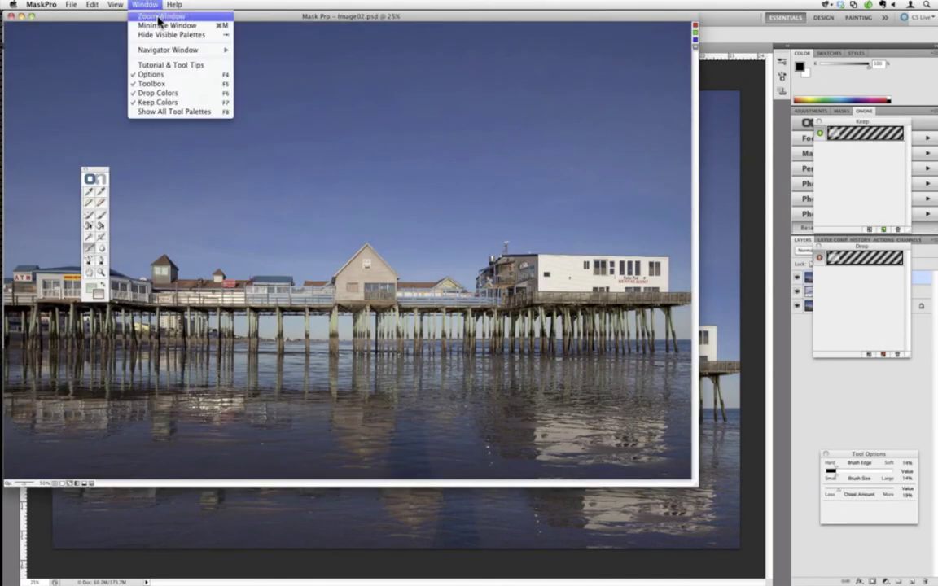
pyautogui.click(160, 17)
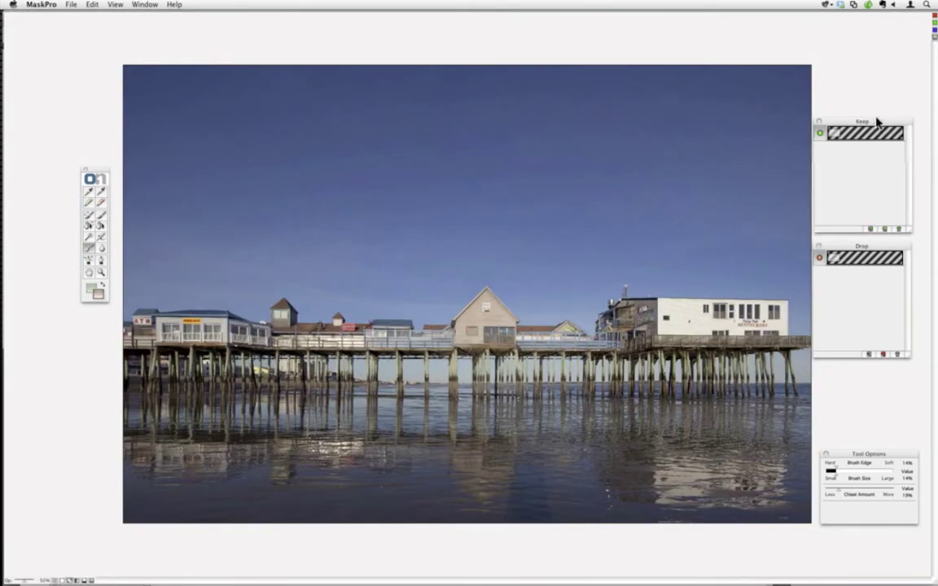
pyautogui.moveTo(877, 121); pyautogui.dragTo(886, 102)
pyautogui.moveTo(840, 259); pyautogui.dragTo(850, 247)
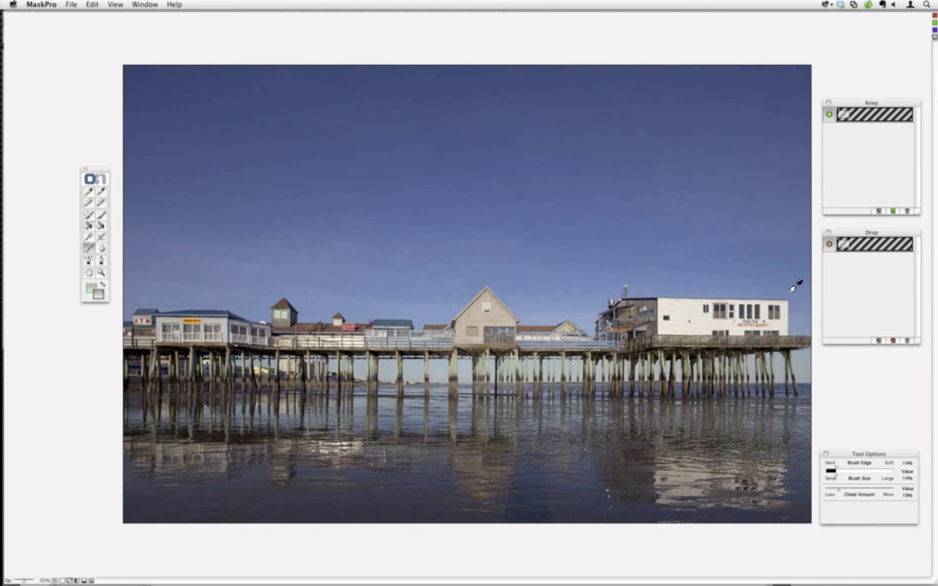
# Paint a straight Drop Brush stroke across the full width of the sky just above the pier rooftops
pyautogui.click(101, 214)
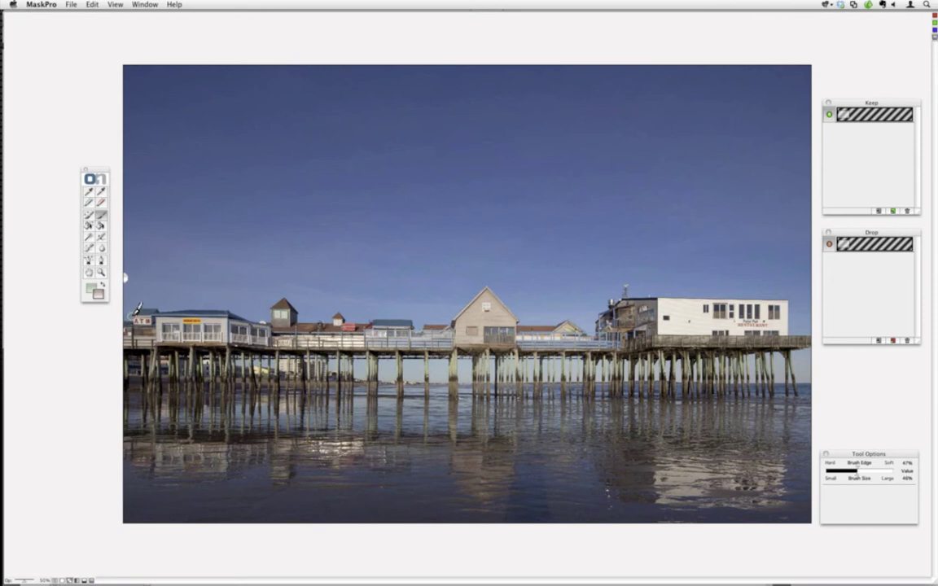
pyautogui.keyDown('shift'); pyautogui.click(814, 278); pyautogui.keyUp('shift')
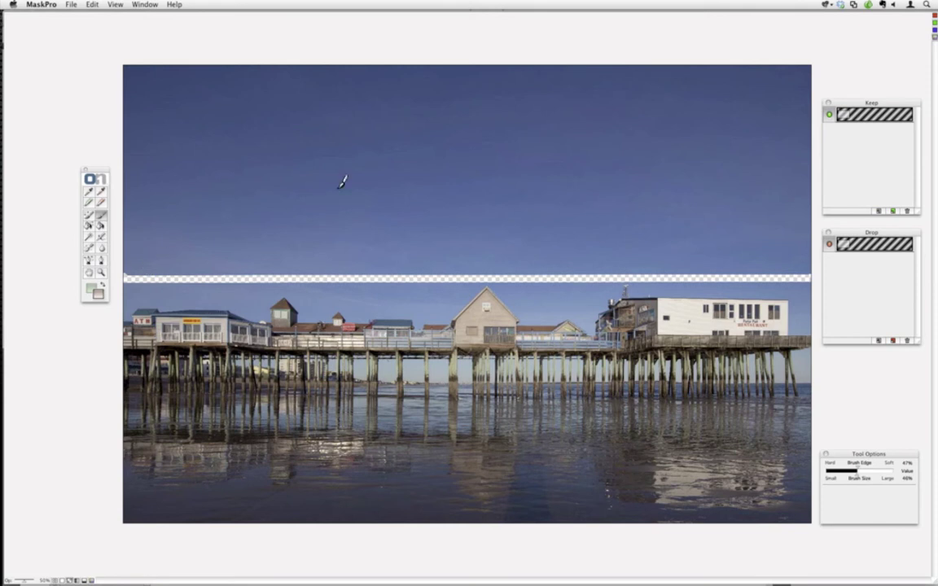
# Try chaining straight Drop Brush strokes in a zigzag across the upper sky and undo them back to the horizontal stroke
pyautogui.keyDown('shift'); pyautogui.click(300, 166); pyautogui.keyUp('shift')
pyautogui.keyDown('shift'); pyautogui.click(264, 107); pyautogui.keyUp('shift')
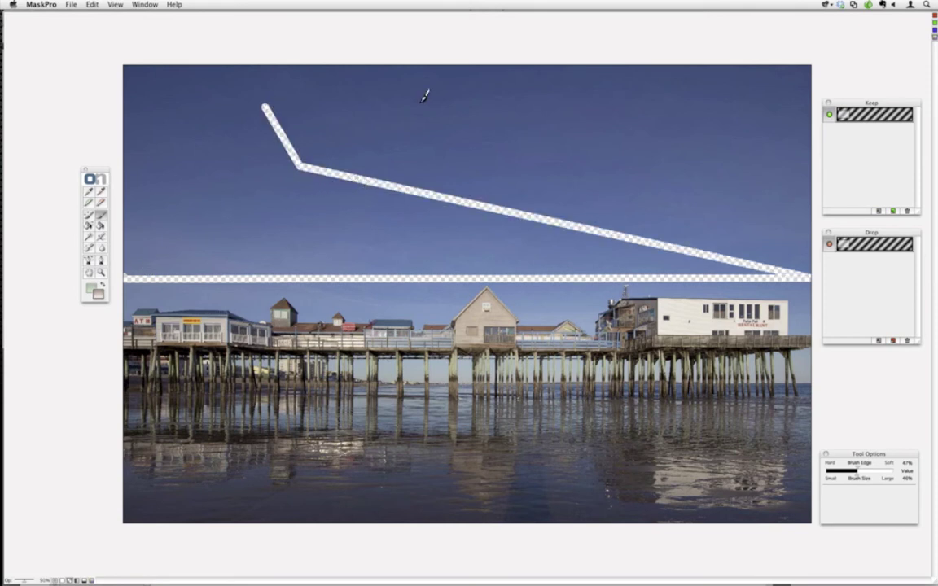
pyautogui.keyDown('shift'); pyautogui.click(452, 105); pyautogui.keyUp('shift')
pyautogui.keyDown('shift'); pyautogui.click(509, 169); pyautogui.keyUp('shift')
pyautogui.keyDown('shift'); pyautogui.click(631, 129); pyautogui.keyUp('shift')
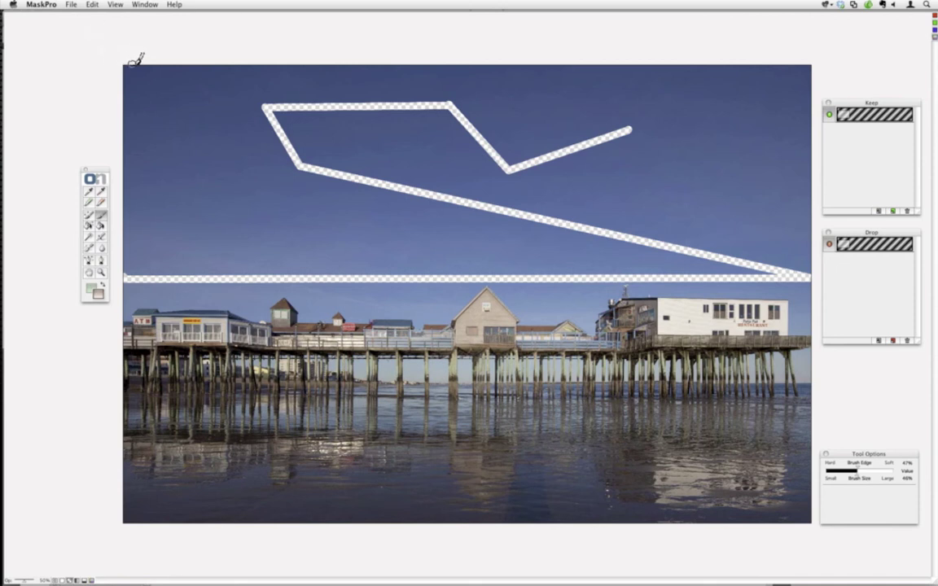
pyautogui.press('super+z')
pyautogui.press('super+z')
pyautogui.press('super+z')
pyautogui.press('super+z')
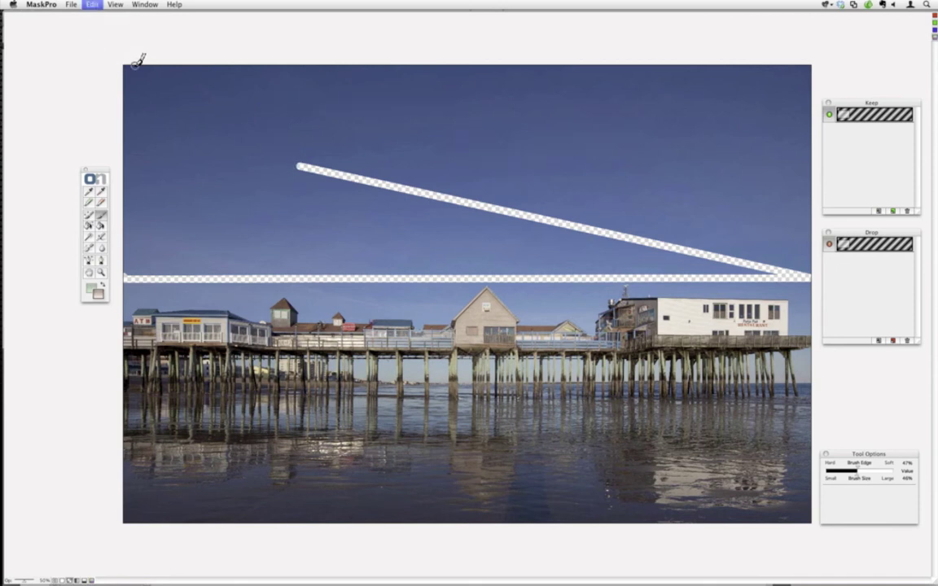
pyautogui.press('super+z')
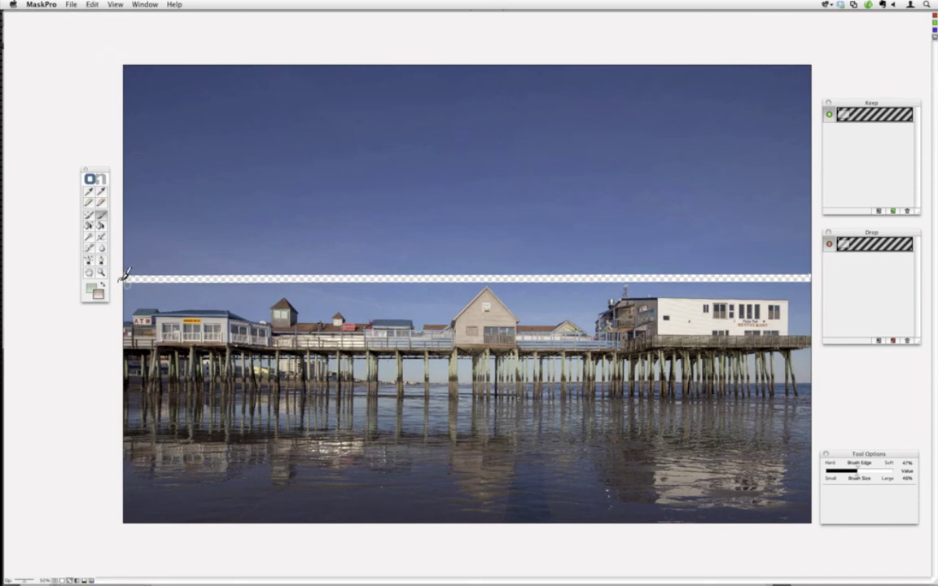
# Fill the sky above the stroke with the drop paint bucket and inspect the result in Mask and Composite views
pyautogui.click(101, 226)
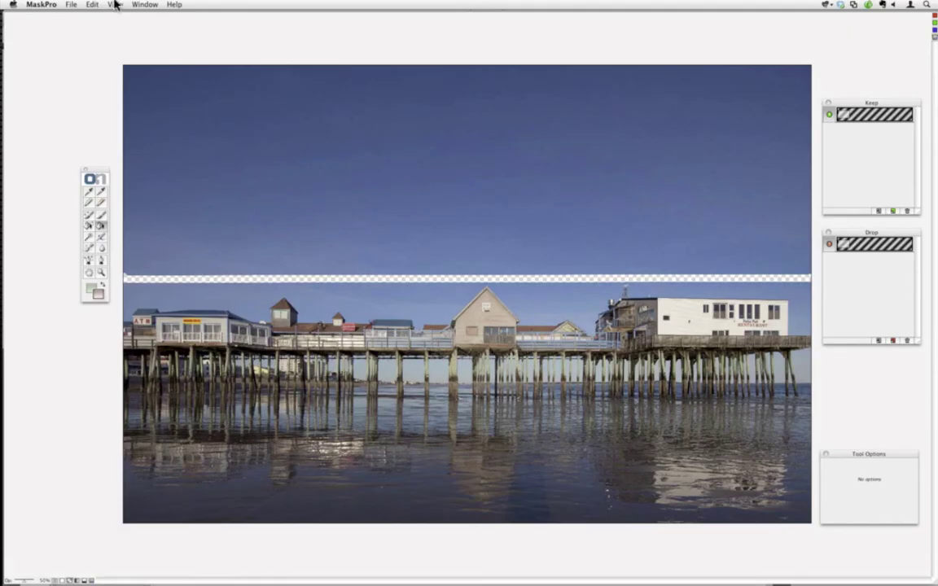
pyautogui.click(115, 5)
pyautogui.moveTo(188, 60)
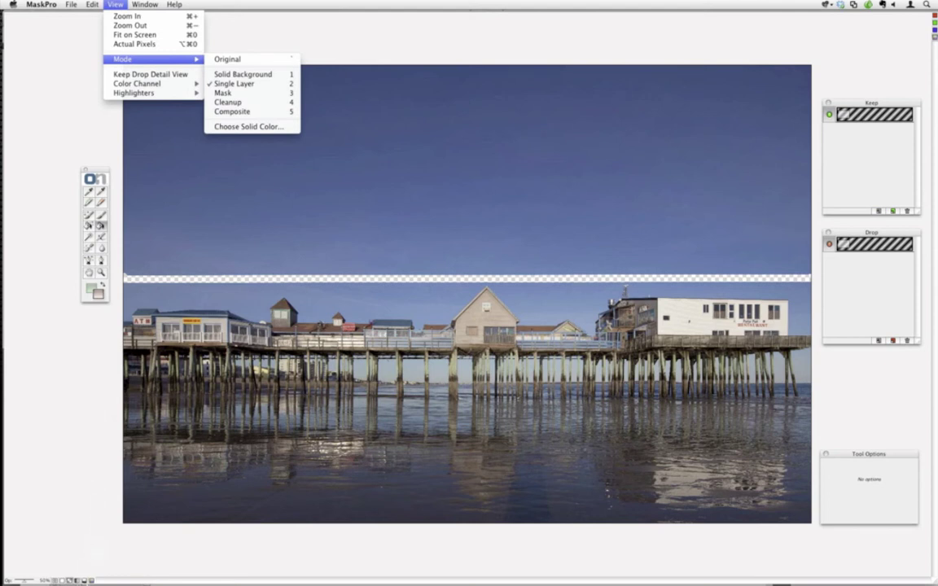
pyautogui.click(76, 581)
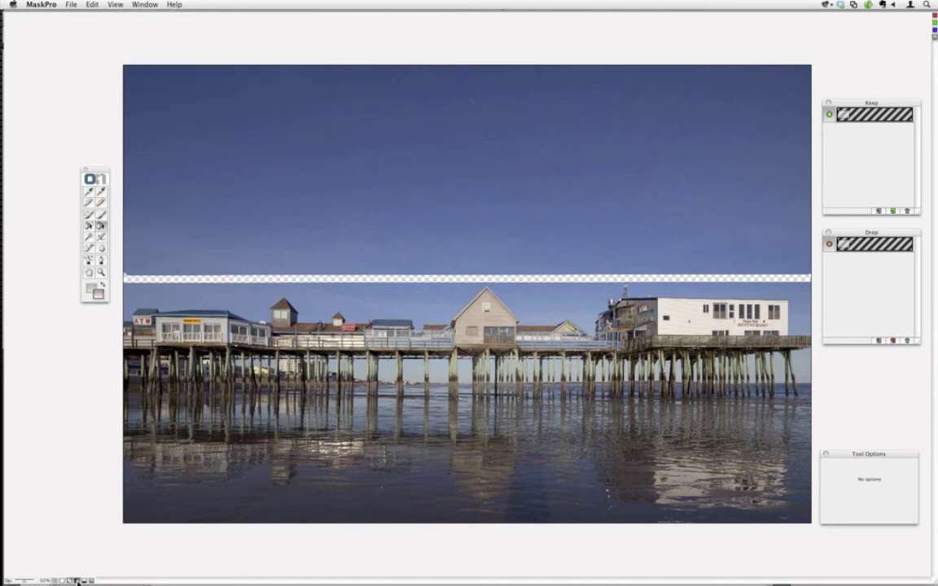
pyautogui.click(76, 581)
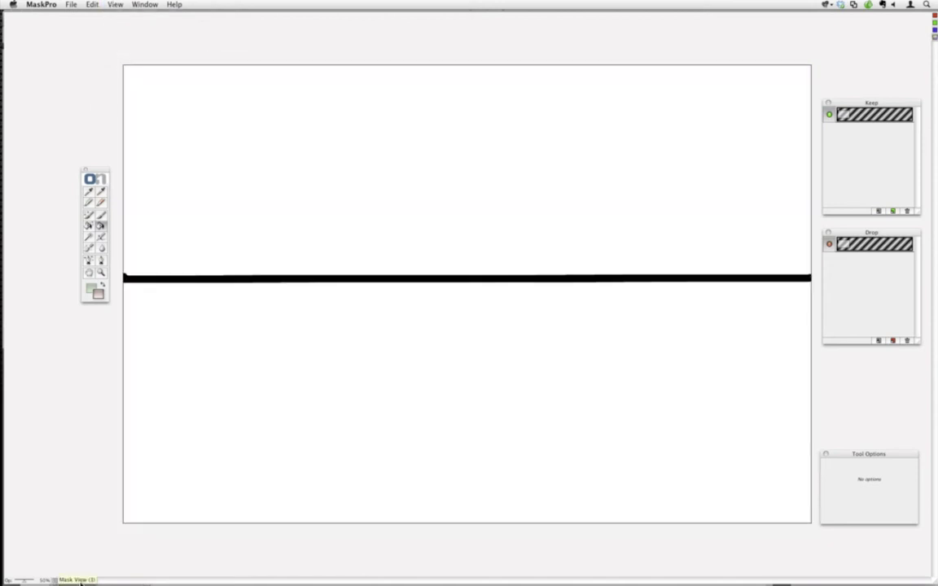
pyautogui.click(92, 581)
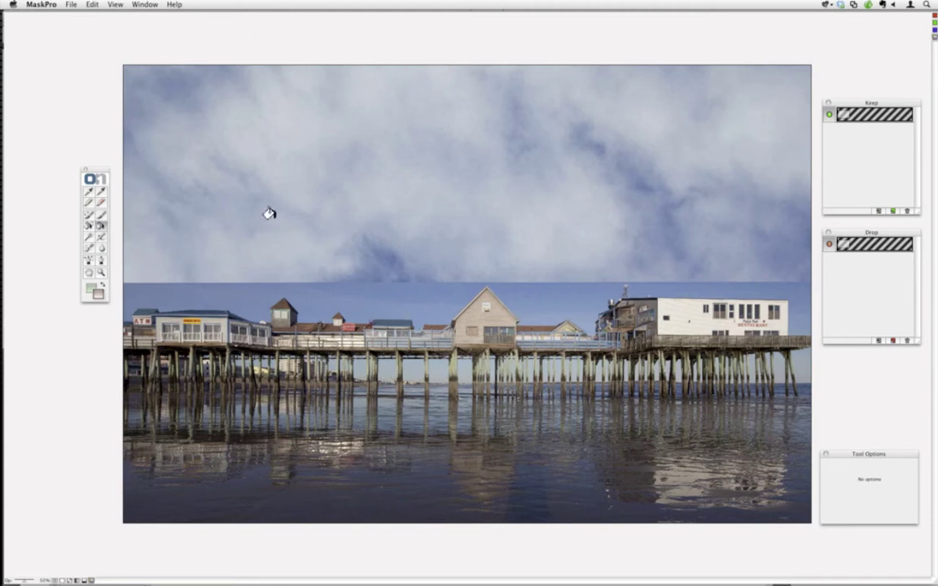
# Sample keep colors with the Keep eyedropper from the restaurant's white wall, dark roof, antenna and chimney, plus the neighboring gable trim
pyautogui.click(89, 191)
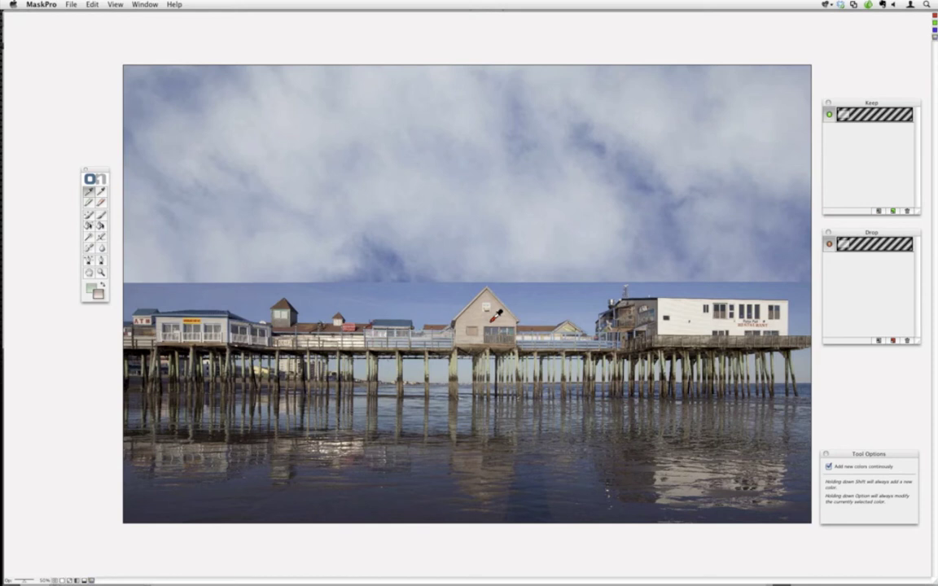
pyautogui.press('super+equal')
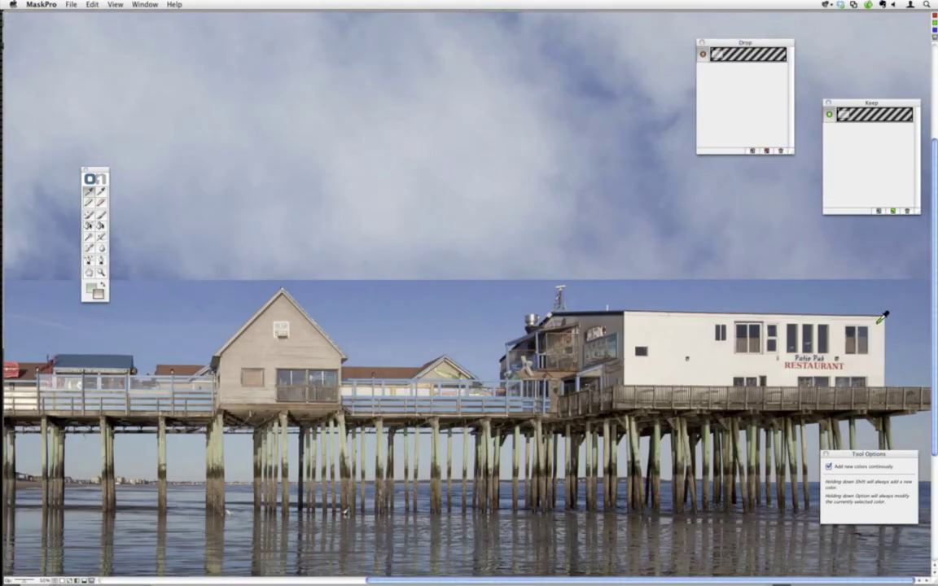
pyautogui.click(880, 317)
pyautogui.click(594, 315)
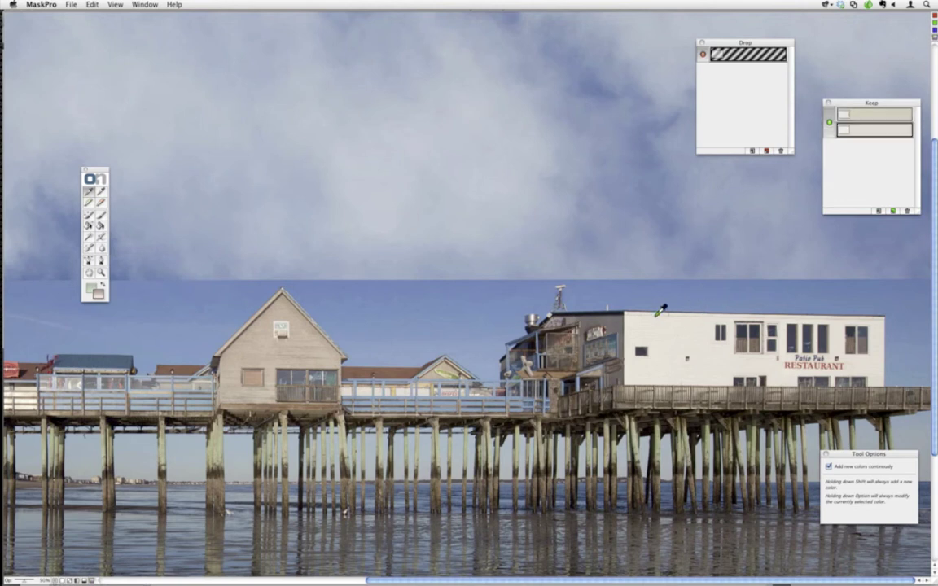
pyautogui.click(592, 311)
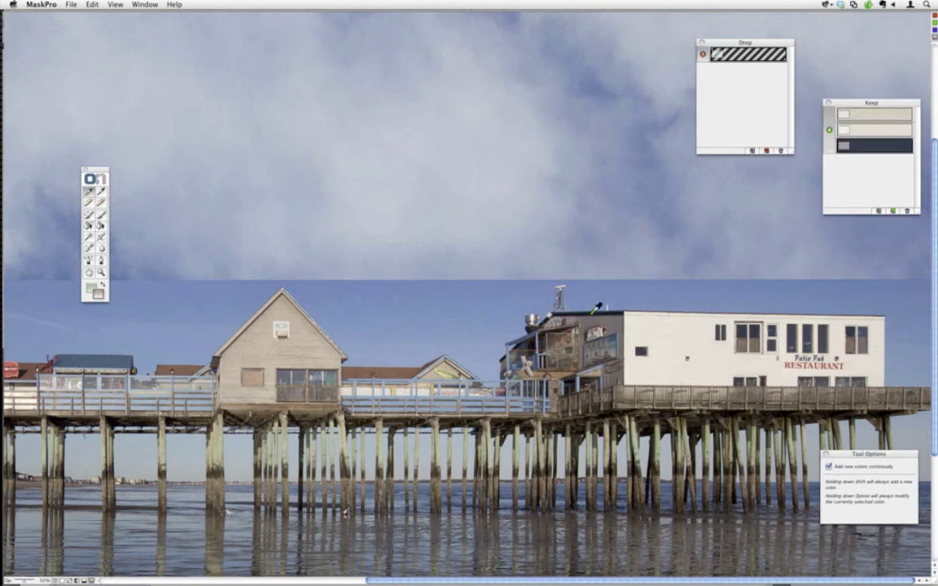
pyautogui.click(560, 286)
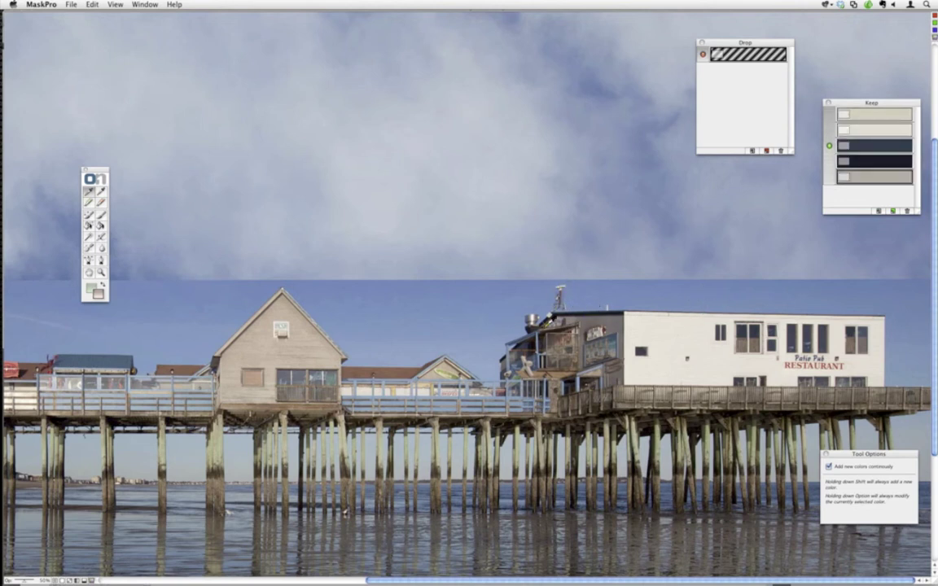
pyautogui.click(535, 314)
pyautogui.click(480, 285)
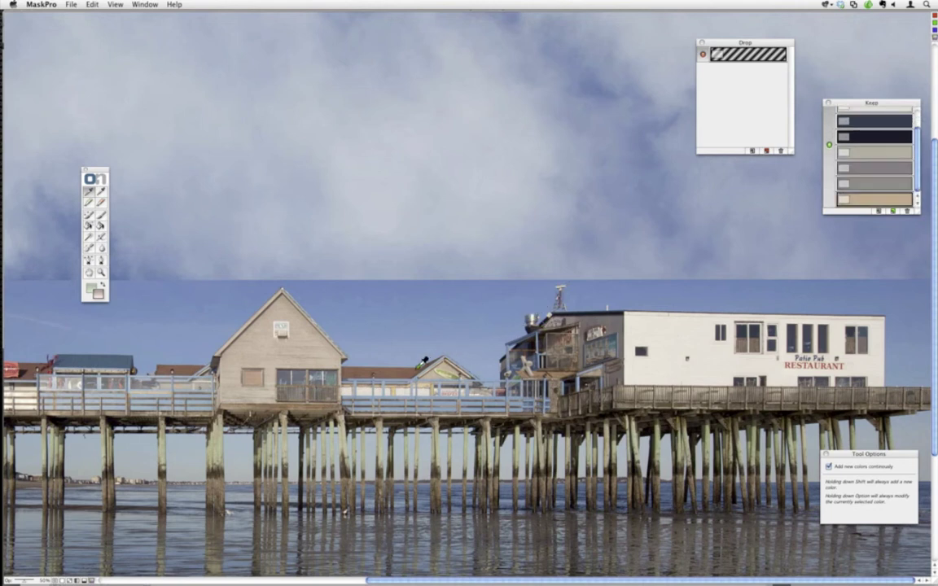
# Add keep colors from the brown and blue roofs of the remaining pier buildings, as far as the ATM building
pyautogui.click(180, 358)
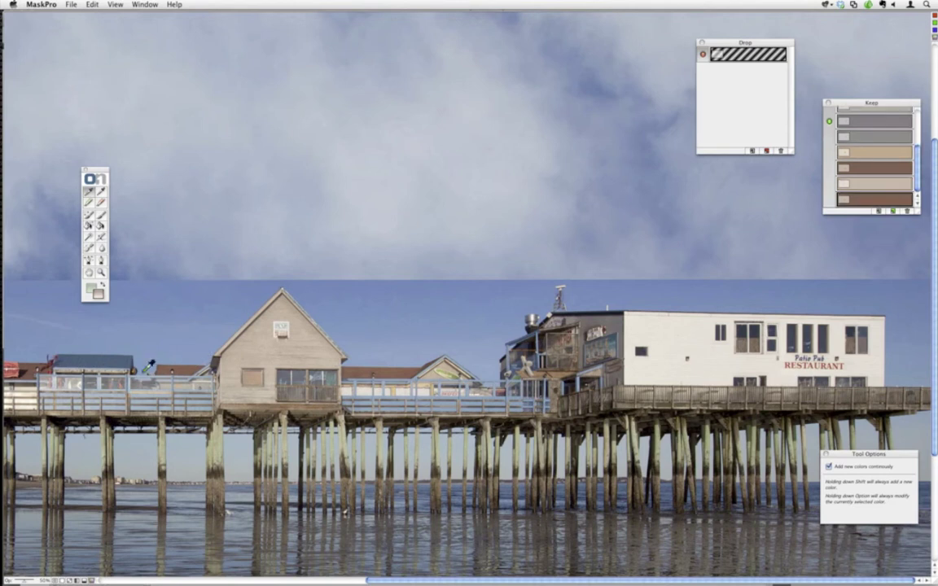
pyautogui.click(106, 360)
pyautogui.press('h')
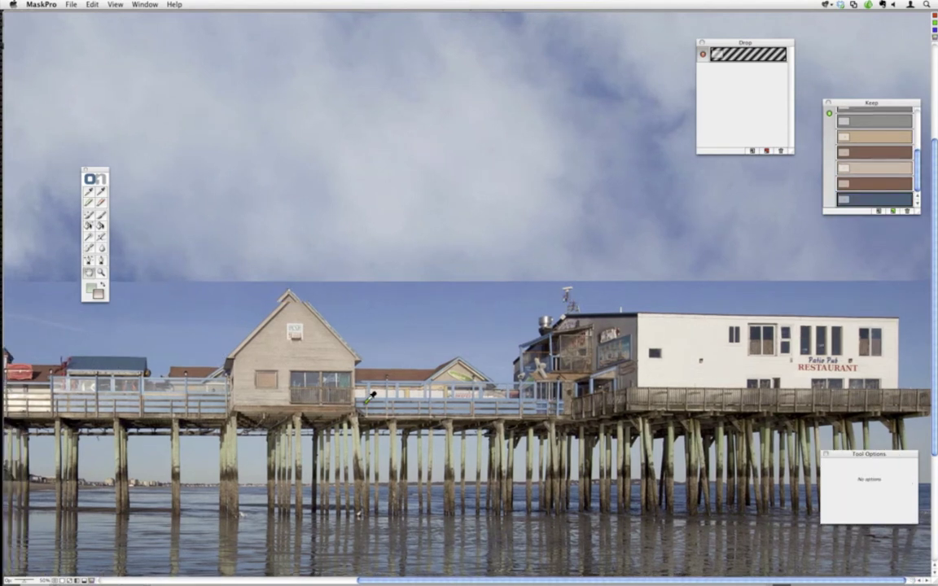
pyautogui.hscroll(-10, 239, 384)
pyautogui.click(194, 370)
pyautogui.click(37, 389)
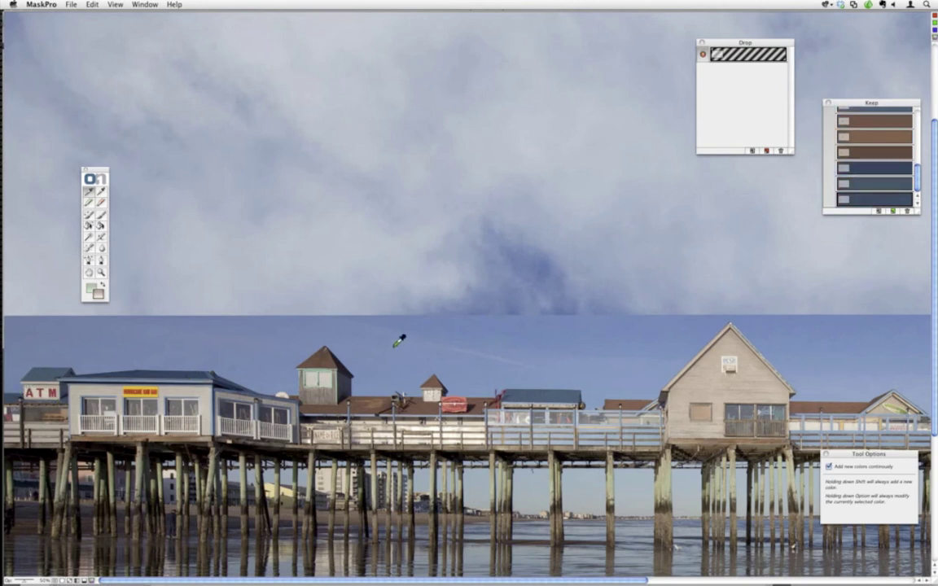
# Sample several drop colors with the Drop eyedropper from the blue sky along the full length of the pier
pyautogui.click(101, 192)
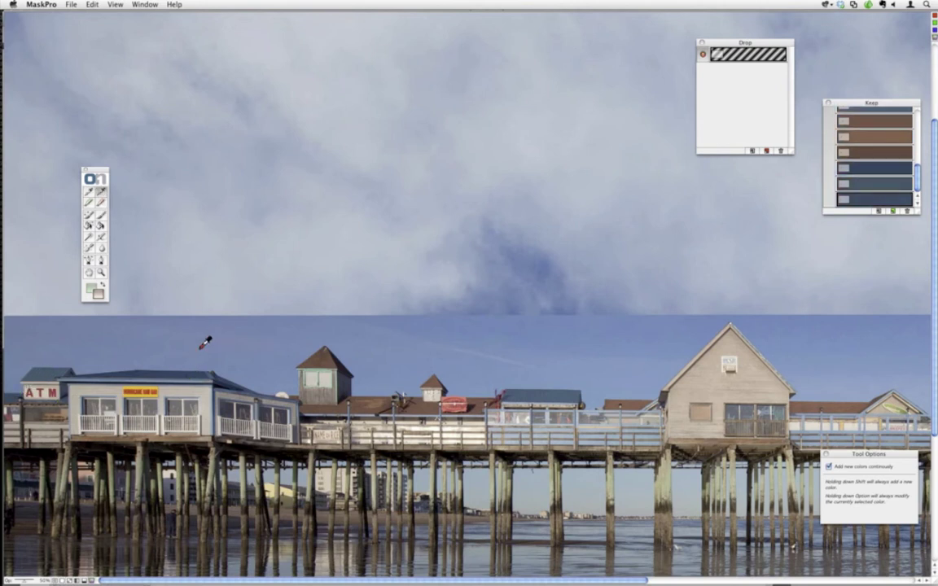
pyautogui.click(145, 340)
pyautogui.click(540, 355)
pyautogui.click(649, 326)
pyautogui.press('h')
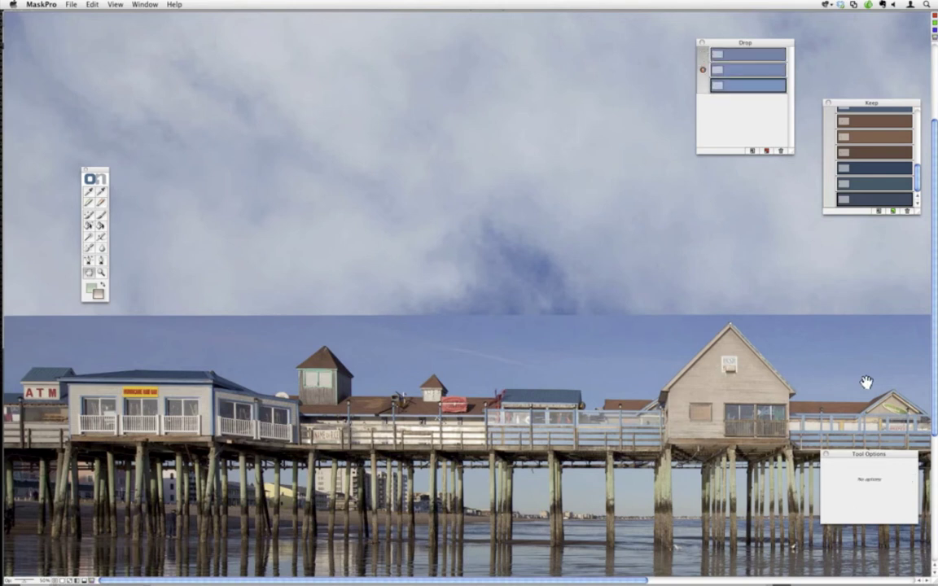
pyautogui.moveTo(732, 388); pyautogui.dragTo(713, 388)
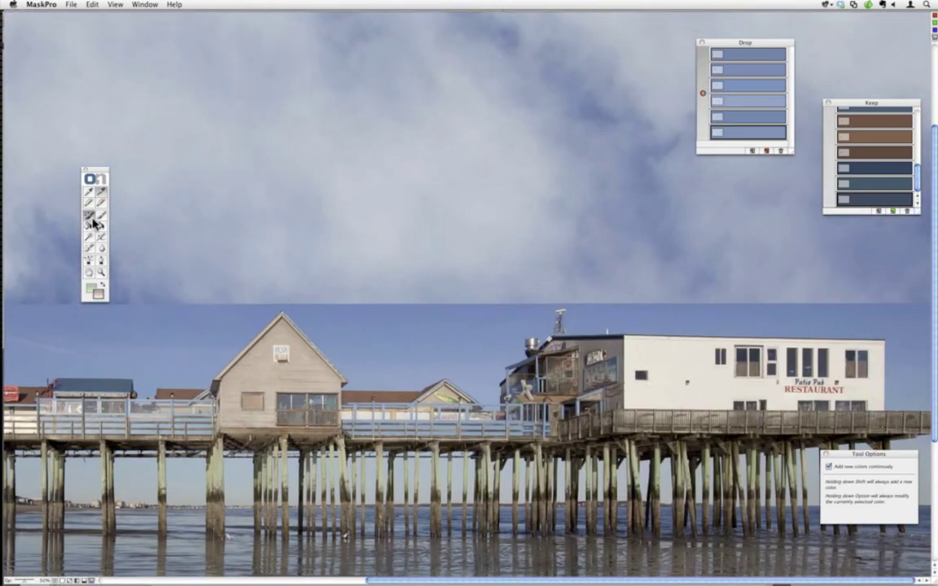
# Paint away the blue sky strip along all the pier rooftops using the Magic Brush with edge and size at 61%
pyautogui.click(89, 214)
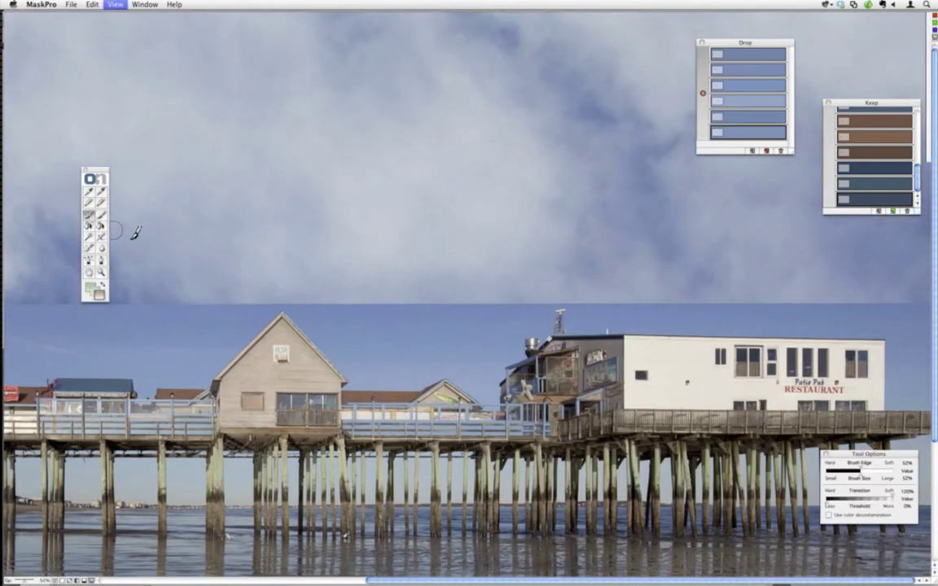
pyautogui.press('super+0')
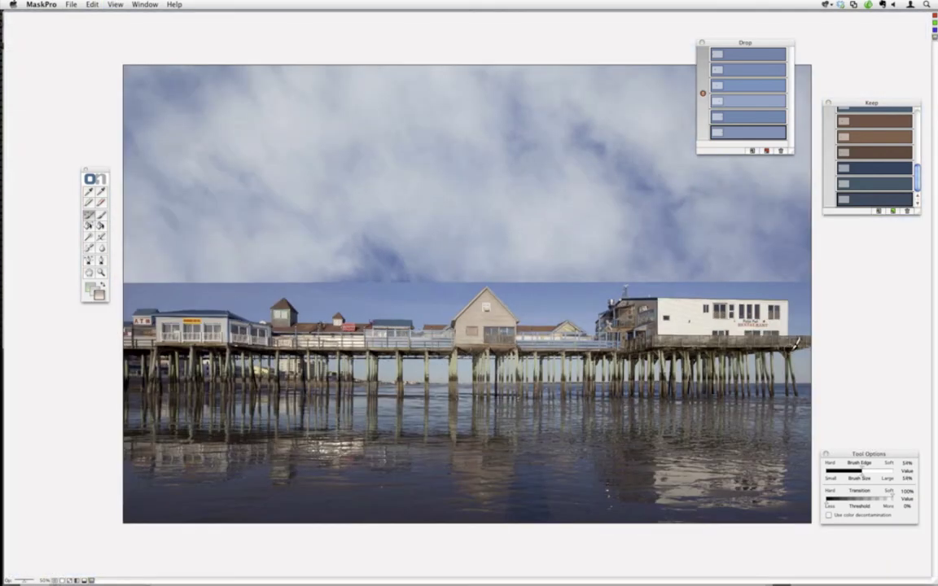
pyautogui.moveTo(802, 323)
pyautogui.mouseDown()
pyautogui.moveTo(787, 293)
pyautogui.moveTo(627, 288)
pyautogui.mouseUp()
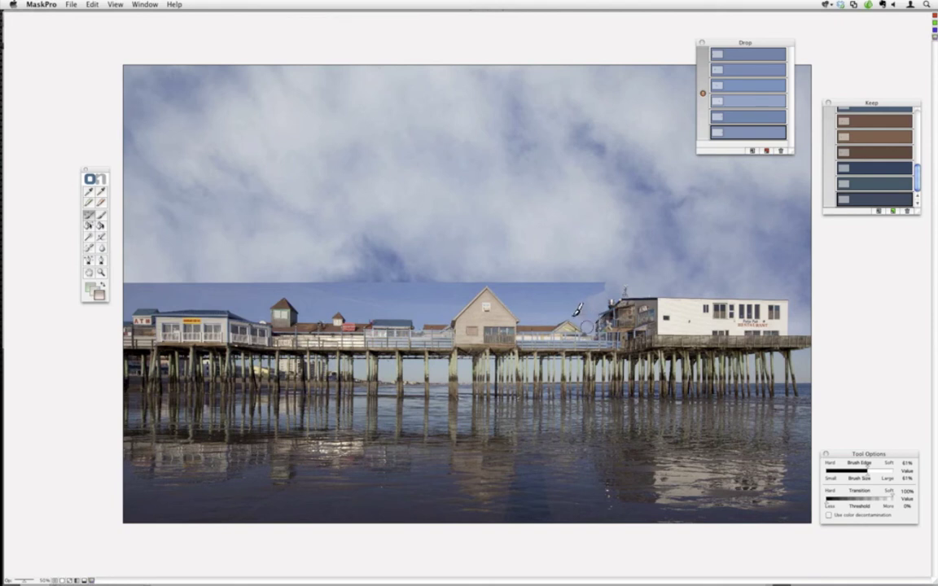
pyautogui.moveTo(539, 314)
pyautogui.mouseDown()
pyautogui.moveTo(538, 305)
pyautogui.moveTo(610, 277)
pyautogui.mouseUp()
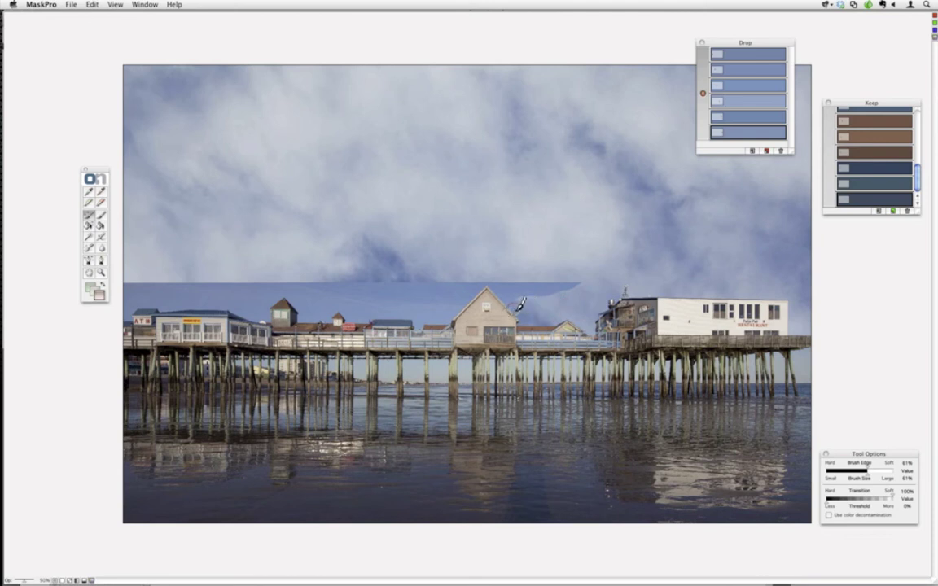
pyautogui.moveTo(494, 275); pyautogui.dragTo(575, 279)
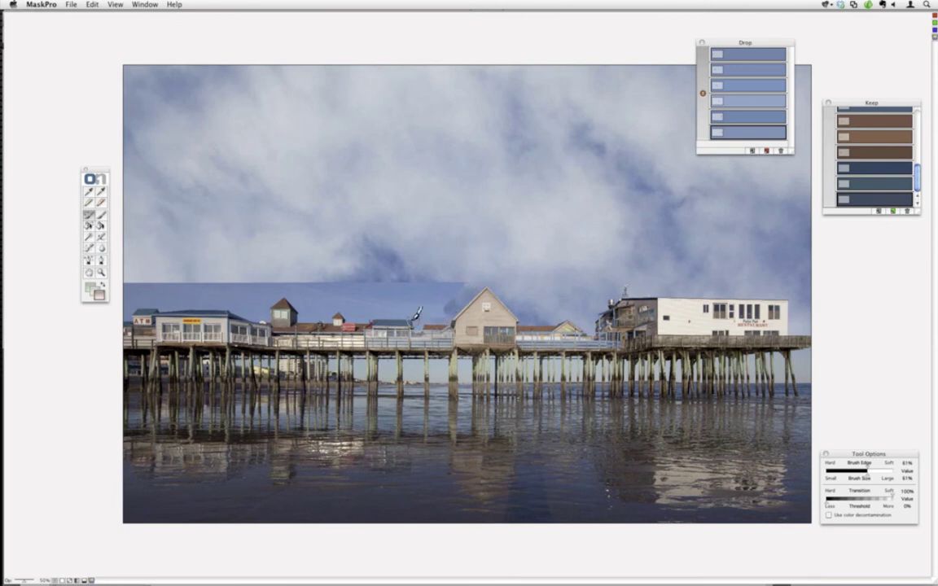
pyautogui.moveTo(417, 313)
pyautogui.mouseDown()
pyautogui.moveTo(356, 316)
pyautogui.moveTo(331, 305)
pyautogui.moveTo(446, 311)
pyautogui.moveTo(408, 307)
pyautogui.moveTo(456, 297)
pyautogui.moveTo(459, 285)
pyautogui.moveTo(342, 300)
pyautogui.moveTo(443, 288)
pyautogui.moveTo(328, 291)
pyautogui.moveTo(369, 272)
pyautogui.moveTo(417, 277)
pyautogui.moveTo(341, 282)
pyautogui.moveTo(401, 305)
pyautogui.moveTo(418, 298)
pyautogui.moveTo(393, 290)
pyautogui.moveTo(322, 298)
pyautogui.moveTo(348, 316)
pyautogui.moveTo(339, 306)
pyautogui.moveTo(304, 314)
pyautogui.moveTo(291, 298)
pyautogui.moveTo(266, 301)
pyautogui.moveTo(294, 289)
pyautogui.moveTo(308, 297)
pyautogui.moveTo(300, 292)
pyautogui.moveTo(331, 281)
pyautogui.moveTo(254, 288)
pyautogui.moveTo(263, 289)
pyautogui.moveTo(263, 310)
pyautogui.moveTo(215, 290)
pyautogui.moveTo(163, 299)
pyautogui.moveTo(251, 293)
pyautogui.moveTo(259, 303)
pyautogui.moveTo(247, 277)
pyautogui.moveTo(169, 281)
pyautogui.moveTo(220, 282)
pyautogui.moveTo(195, 289)
pyautogui.moveTo(174, 279)
pyautogui.moveTo(133, 281)
pyautogui.moveTo(122, 259)
pyautogui.moveTo(114, 281)
pyautogui.moveTo(114, 269)
pyautogui.moveTo(162, 296)
pyautogui.moveTo(137, 302)
pyautogui.moveTo(147, 289)
pyautogui.moveTo(188, 286)
pyautogui.moveTo(167, 279)
pyautogui.moveTo(138, 287)
pyautogui.moveTo(163, 295)
pyautogui.mouseUp()
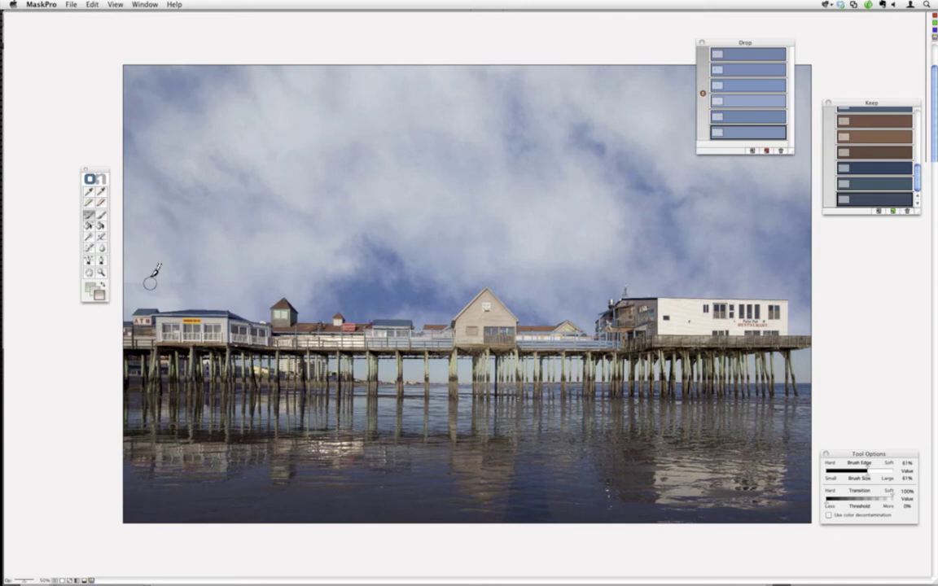
# Enlarge the image, move the tool palette off the buildings, and compare Composite and Mask views for leftover sky along the rooflines
pyautogui.press('f')
pyautogui.moveTo(6, 259)
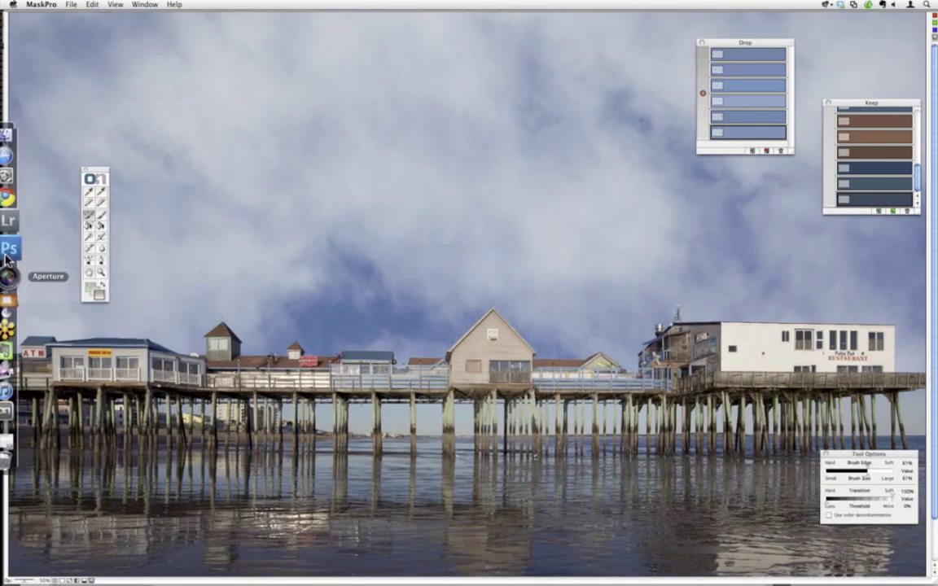
pyautogui.moveTo(97, 176); pyautogui.dragTo(208, 146)
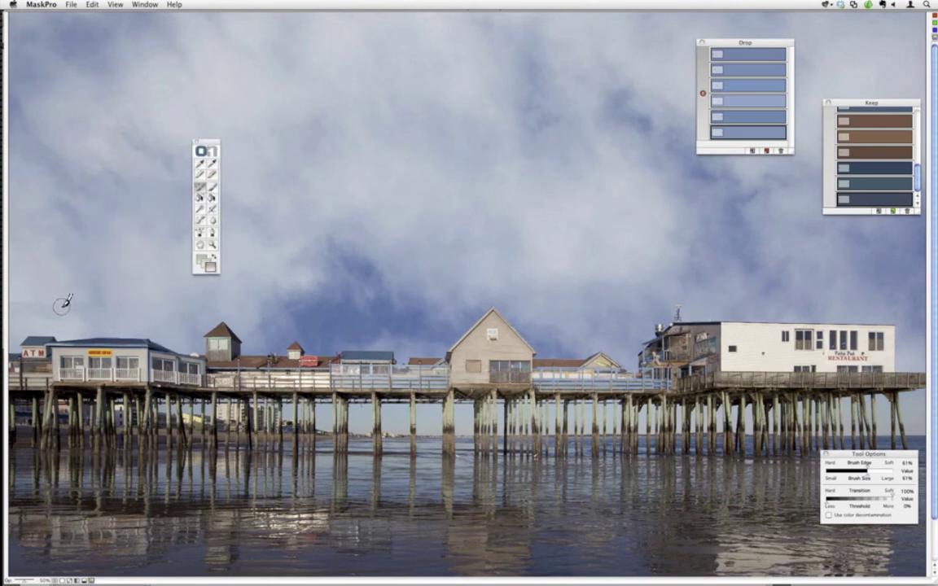
pyautogui.press('super+0')
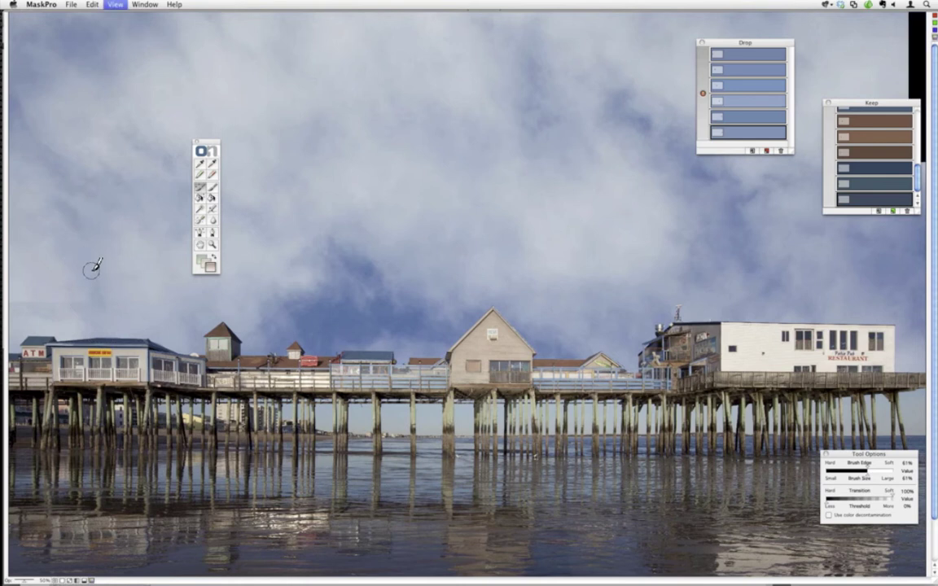
pyautogui.press('super+m')
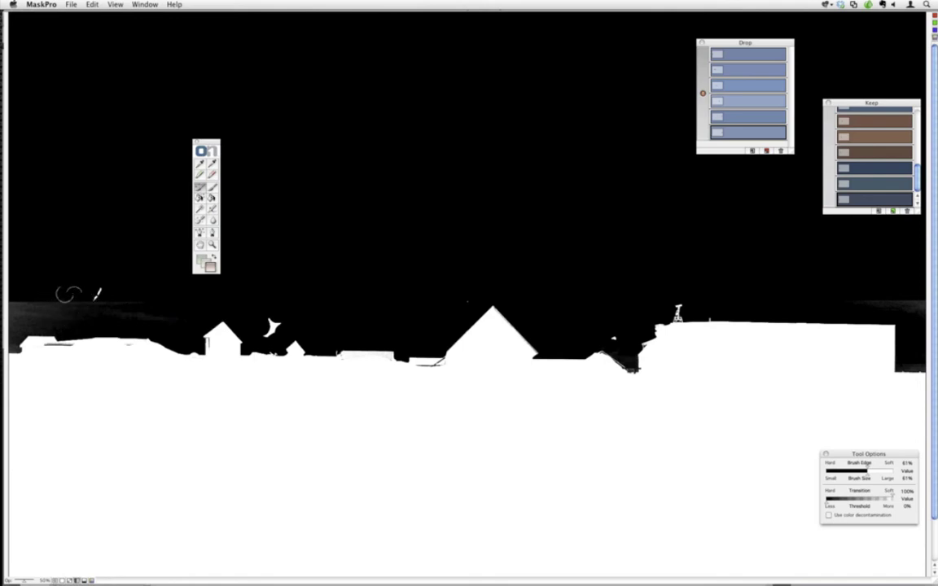
pyautogui.press('super+1')
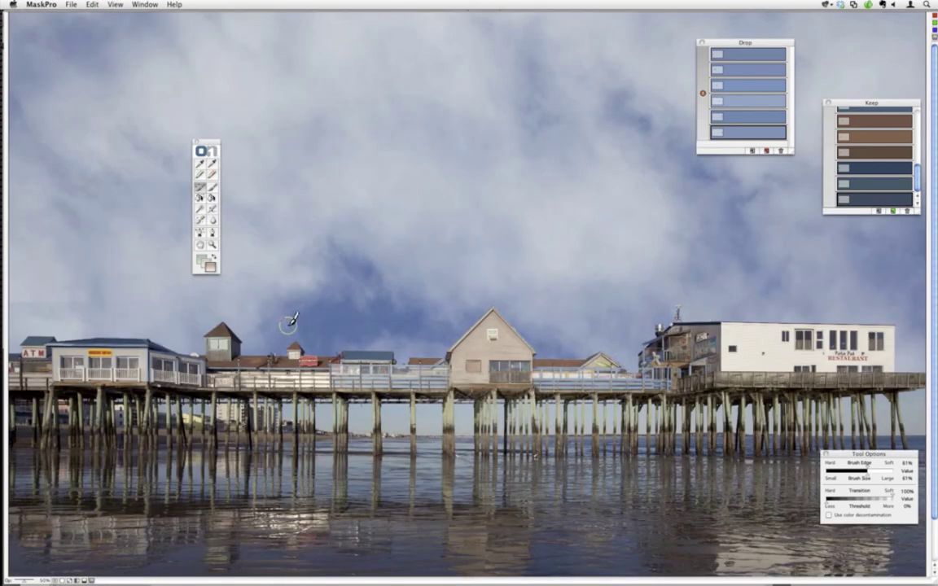
pyautogui.press('super+2')
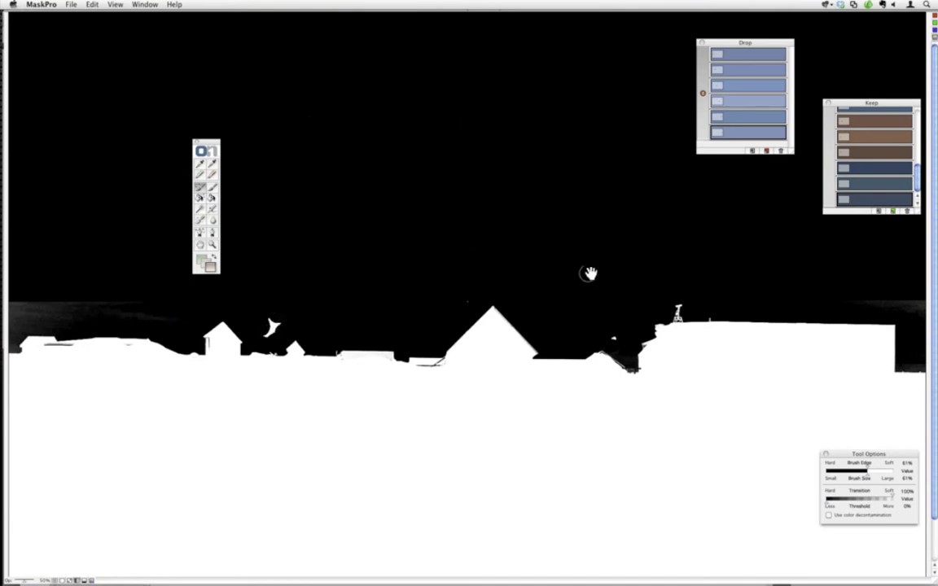
pyautogui.press('h')
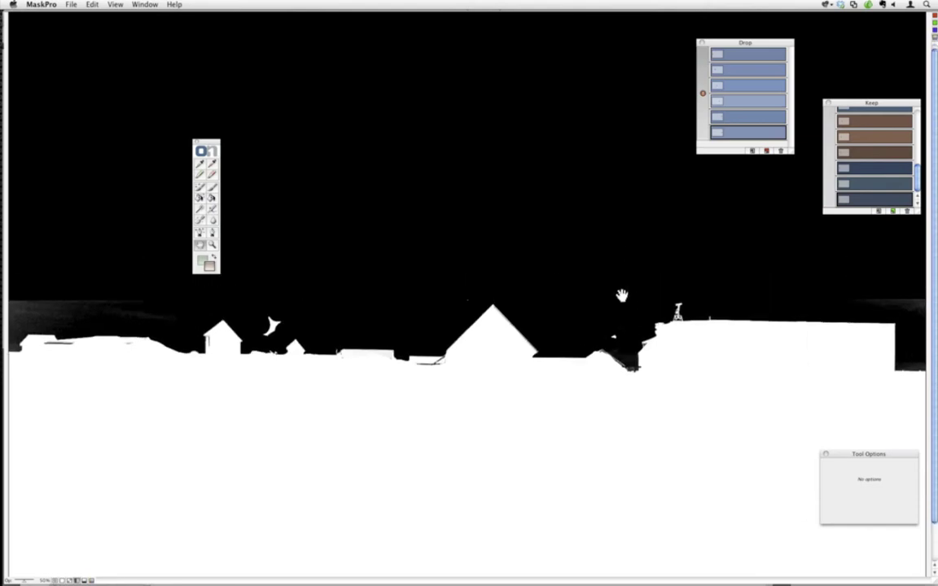
pyautogui.press('b')
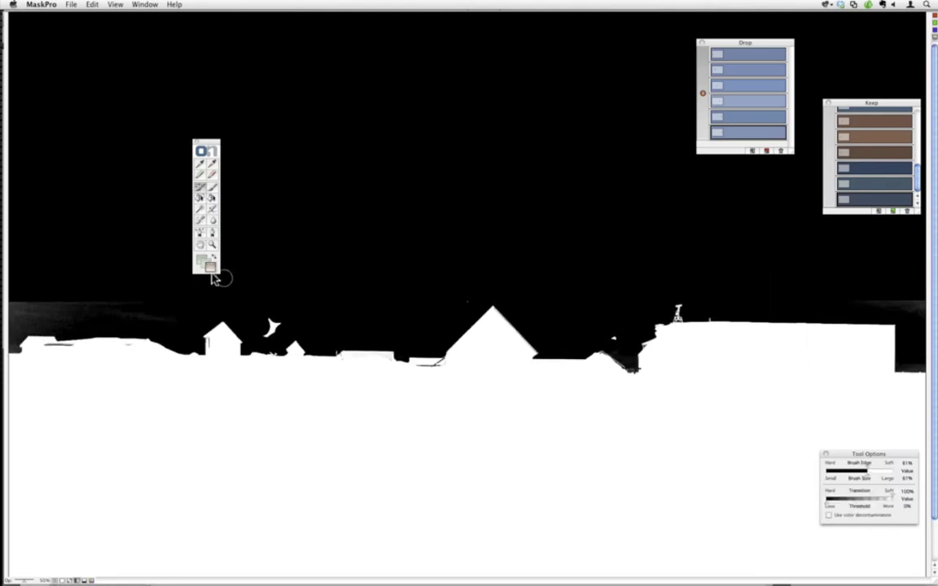
# Add drop colors from the gray haze above the ATM building and brush over that haze with the Magic Brush
pyautogui.click(212, 165)
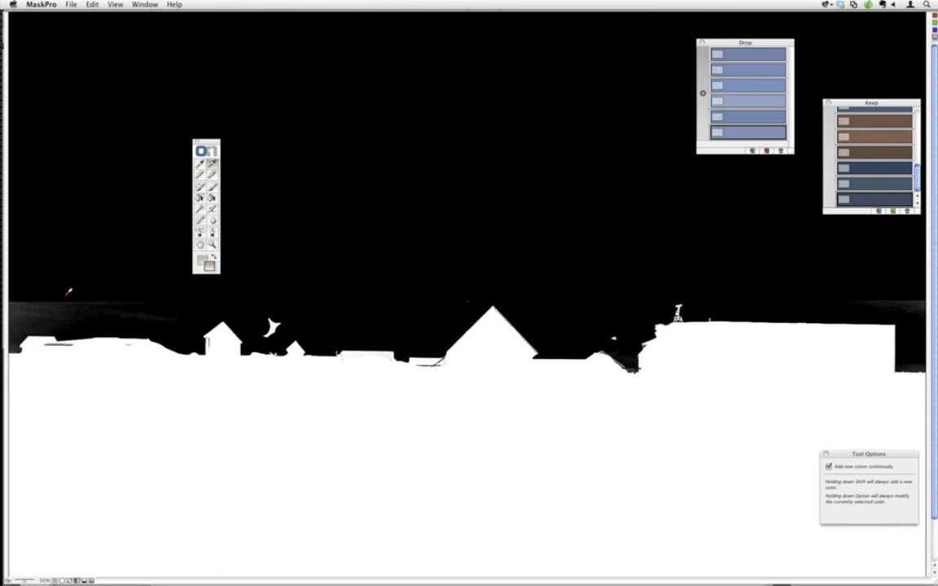
pyautogui.moveTo(24, 306); pyautogui.dragTo(80, 308)
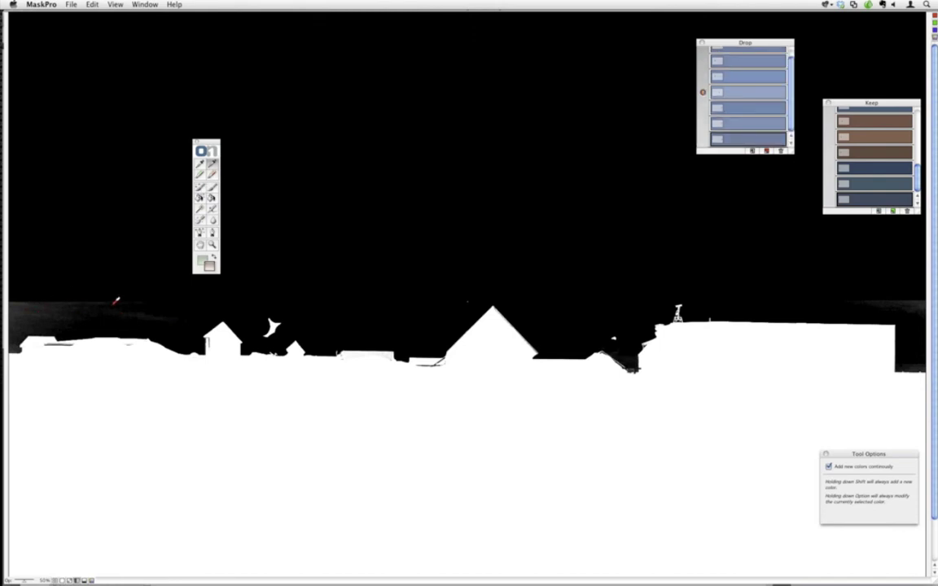
pyautogui.click(92, 325)
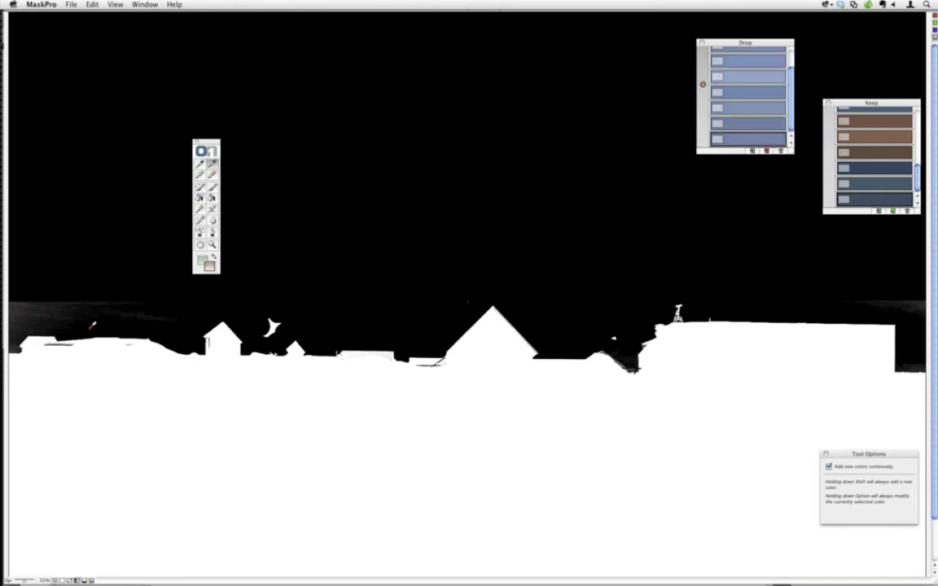
pyautogui.click(200, 188)
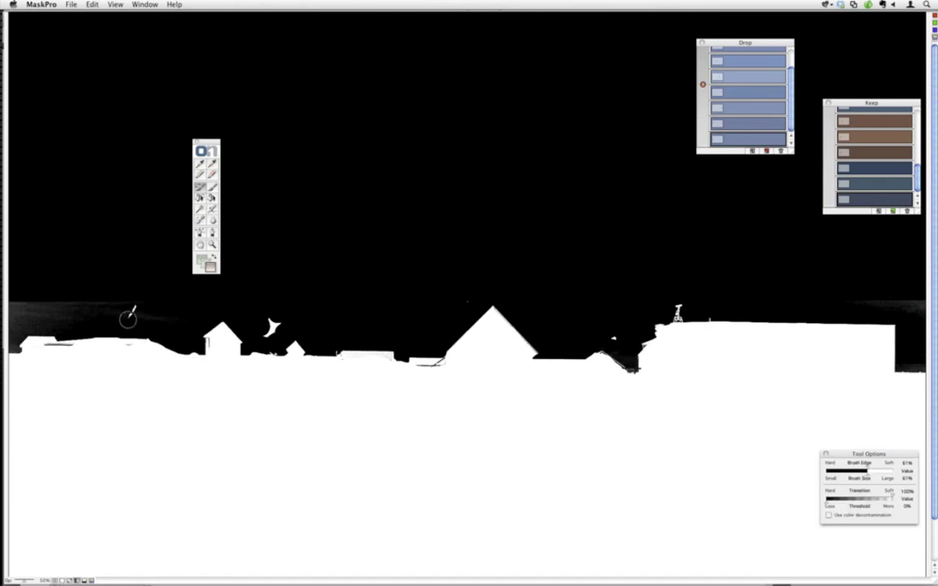
pyautogui.moveTo(32, 318)
pyautogui.mouseDown()
pyautogui.moveTo(12, 341)
pyautogui.moveTo(31, 330)
pyautogui.moveTo(69, 333)
pyautogui.moveTo(22, 328)
pyautogui.moveTo(15, 346)
pyautogui.moveTo(29, 330)
pyautogui.moveTo(187, 315)
pyautogui.moveTo(10, 304)
pyautogui.mouseUp()
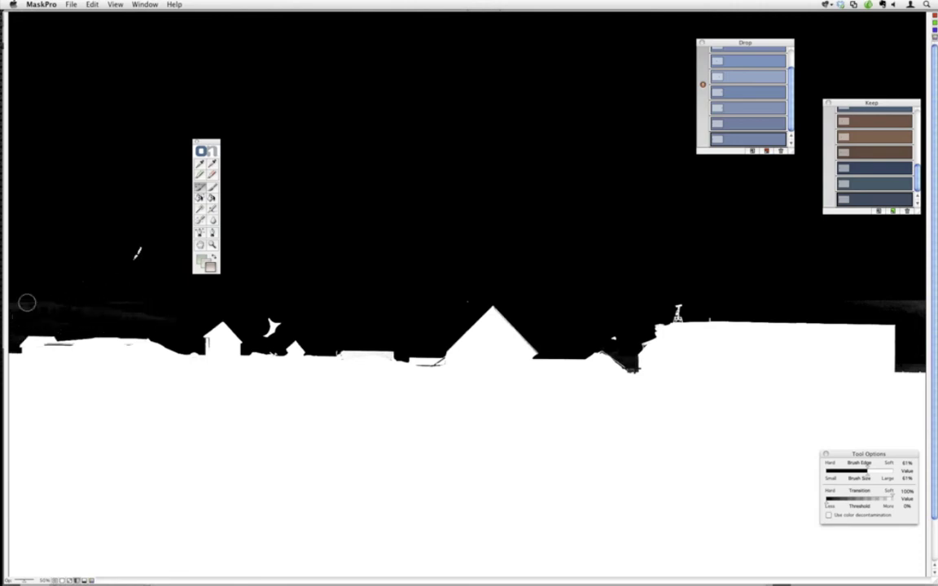
# Paint out the haze above the ATM building and the white patch beside the brown-roofed tower using a 69% Drop Brush with 70% edge
pyautogui.click(213, 189)
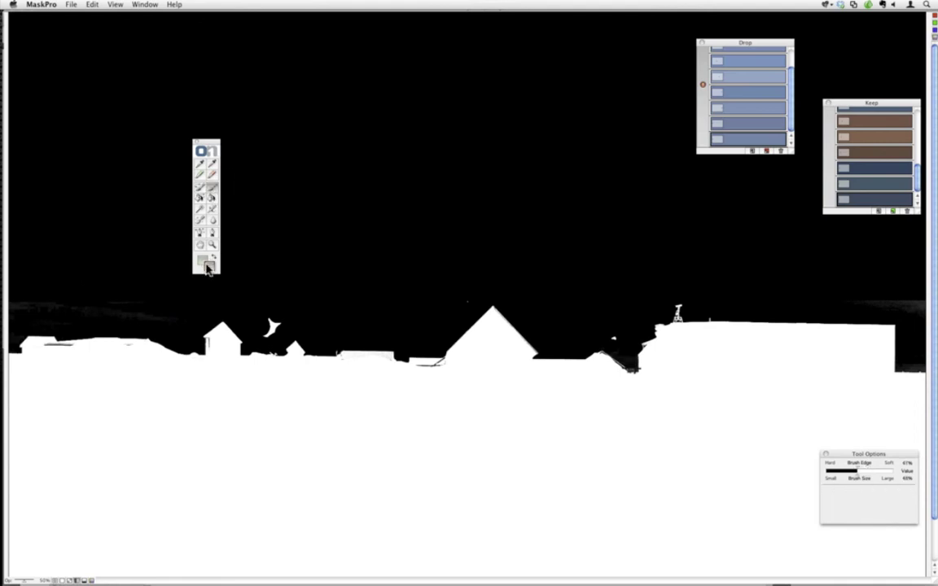
pyautogui.press(']')
pyautogui.press(']')
pyautogui.press(']')
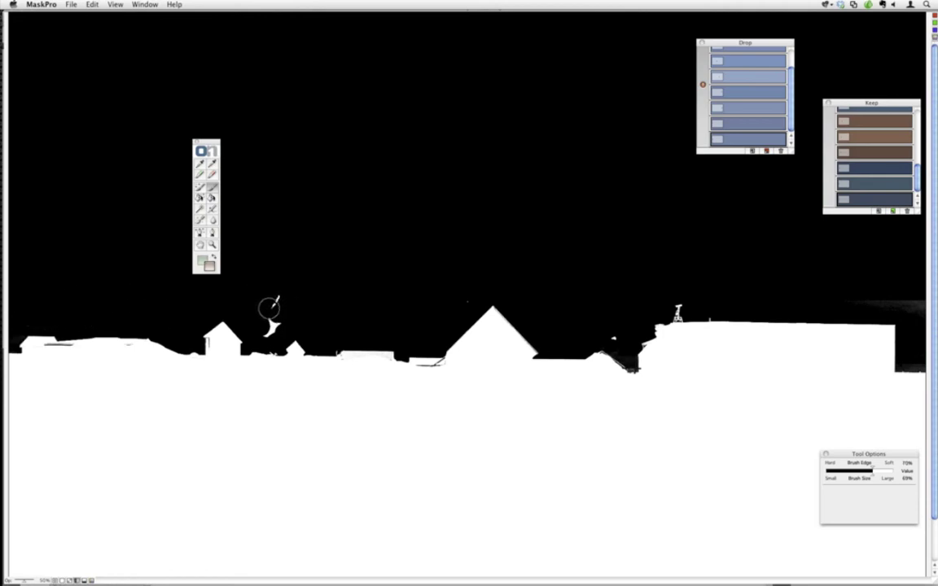
pyautogui.press('super+equal')
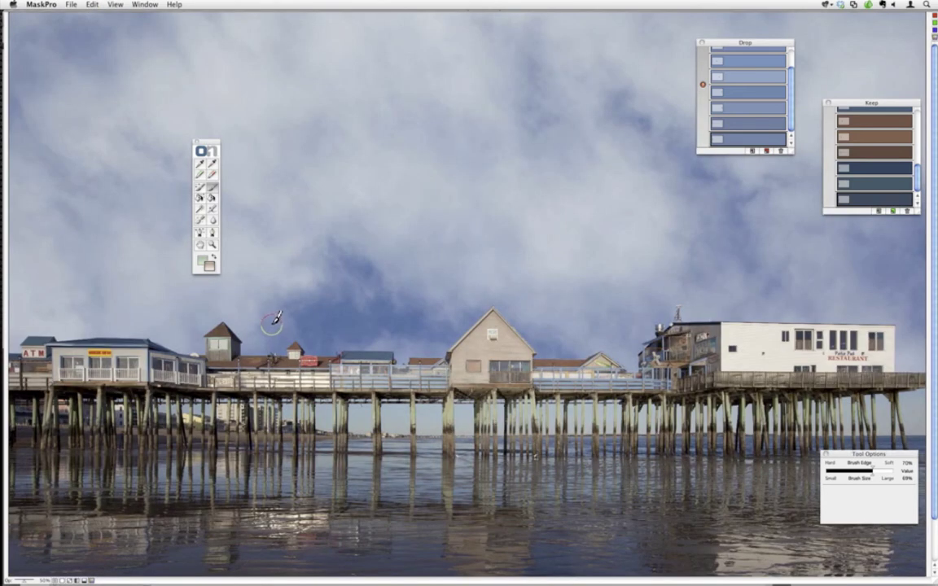
pyautogui.press('super+equal')
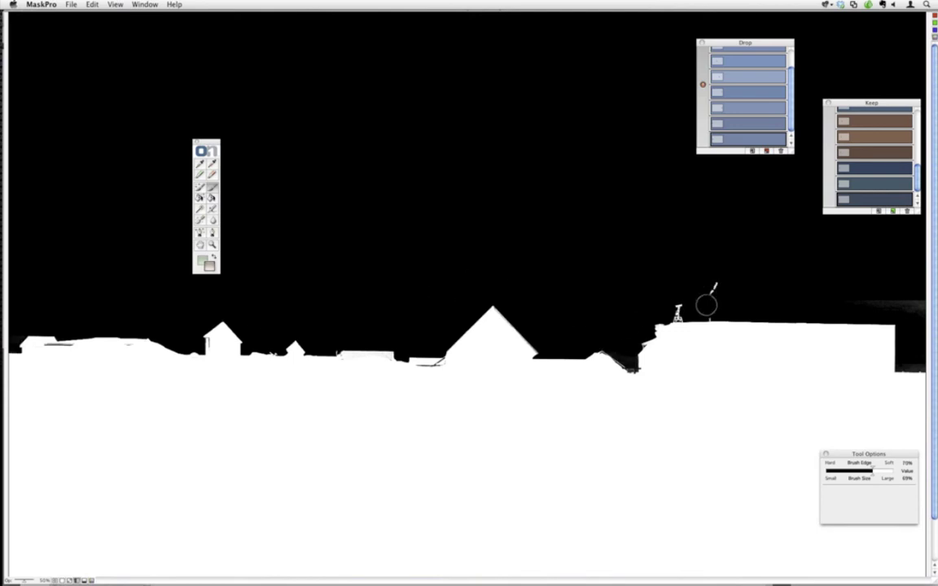
# Examine the mask along the rooflines up close, then compare it with the full pier in Composite view
pyautogui.press('super+equal')
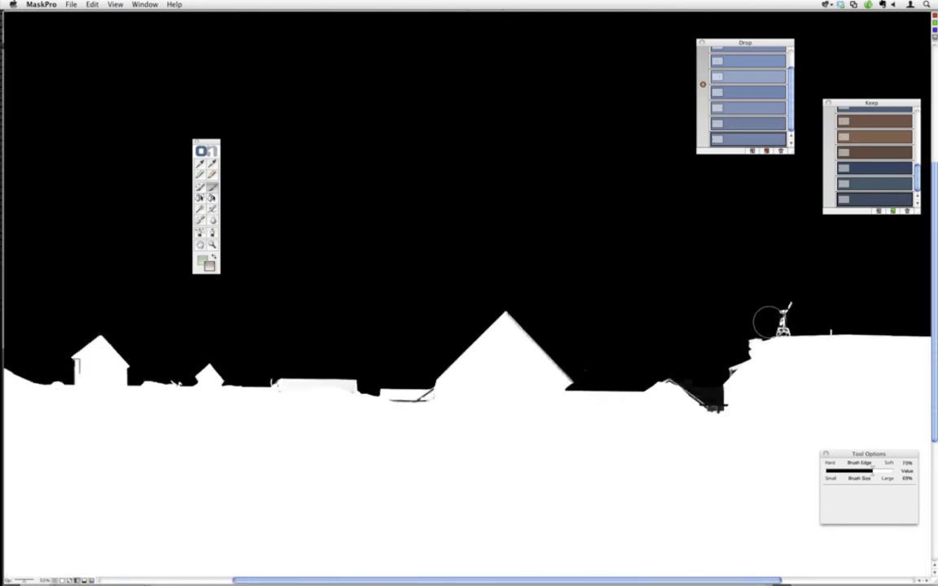
pyautogui.scroll(2, 770, 334)
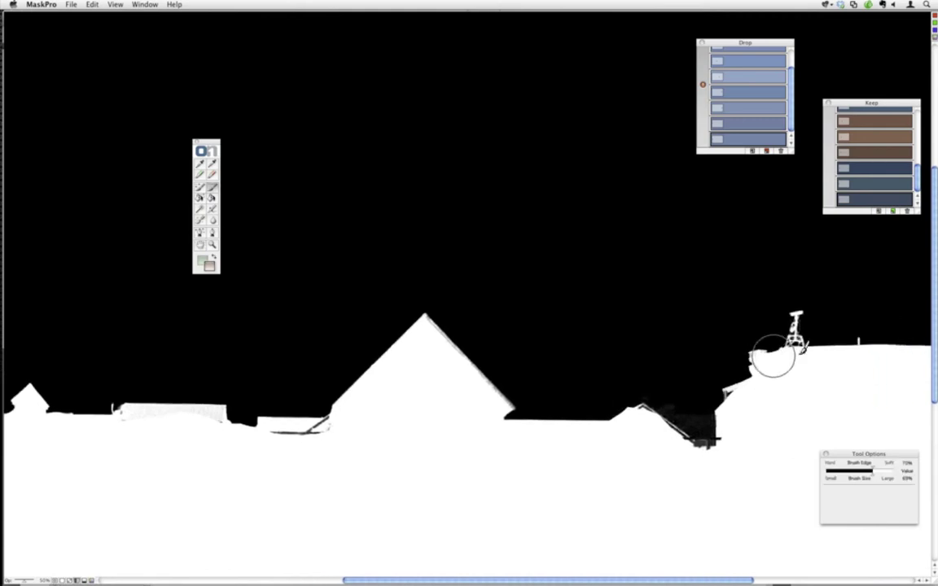
pyautogui.press('super+equal')
pyautogui.hscroll(5, 827, 366)
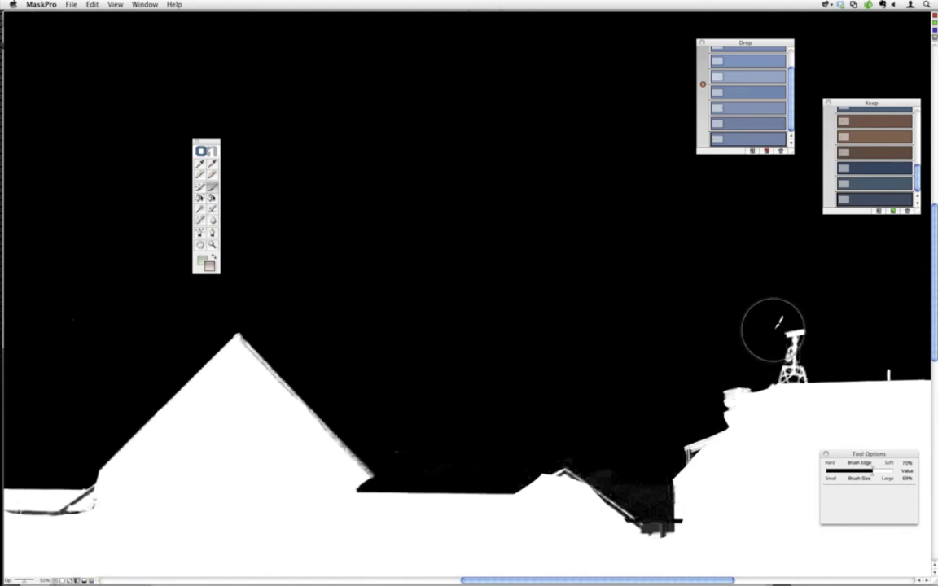
pyautogui.press('super+minus')
pyautogui.press('super+minus')
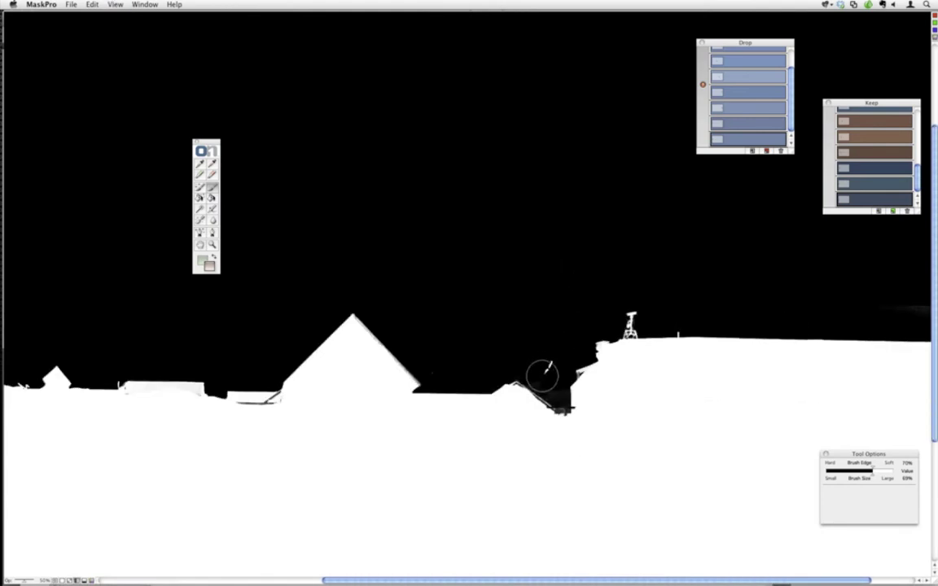
pyautogui.press('h')
pyautogui.moveTo(735, 283)
pyautogui.mouseDown()
pyautogui.moveTo(684, 281)
pyautogui.moveTo(665, 267)
pyautogui.mouseUp()
pyautogui.press('b')
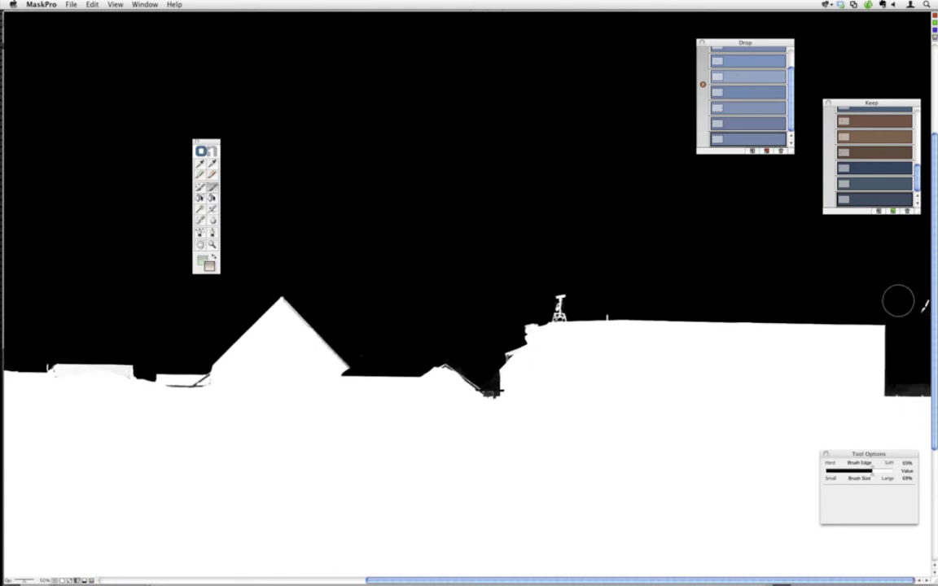
pyautogui.hotkey('shift', '[')
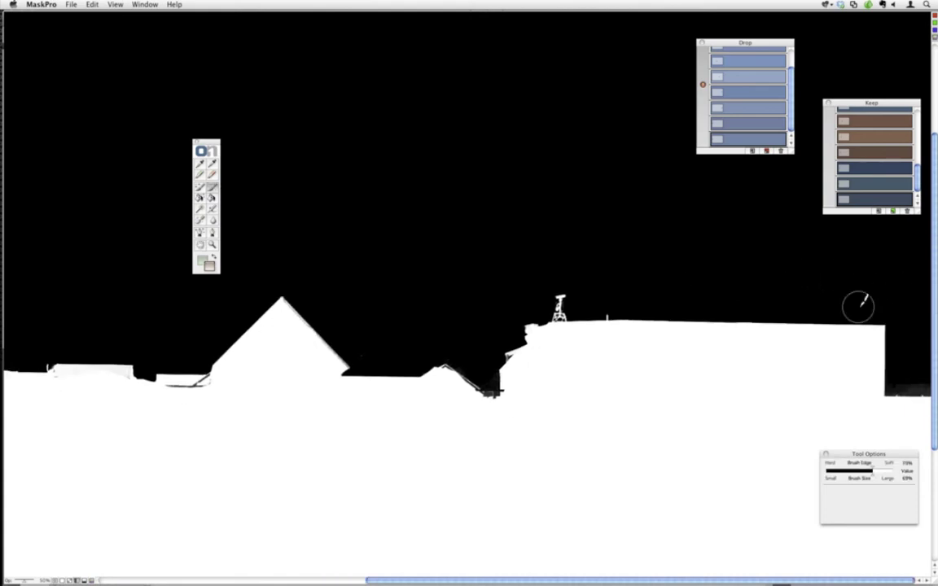
pyautogui.hotkey('shift', ']')
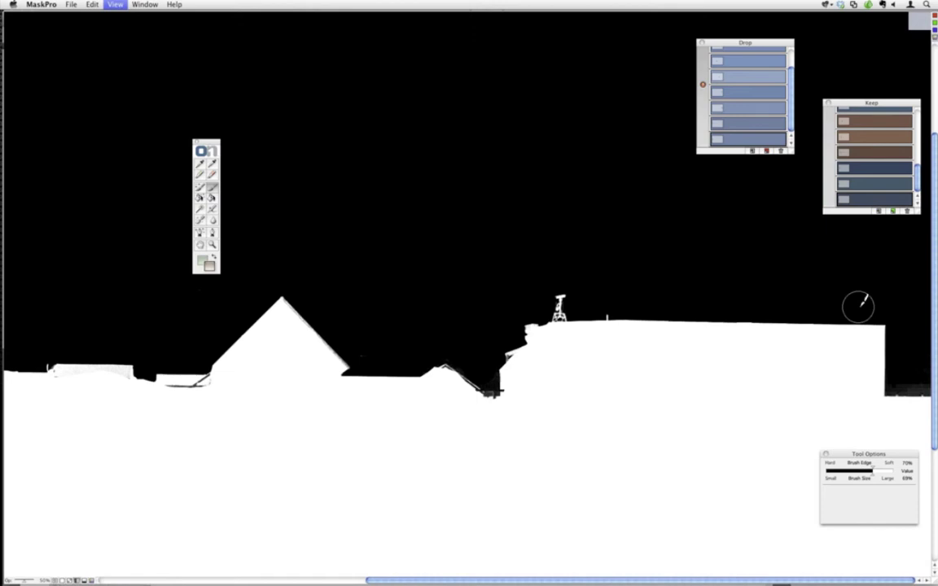
pyautogui.press('super+m')
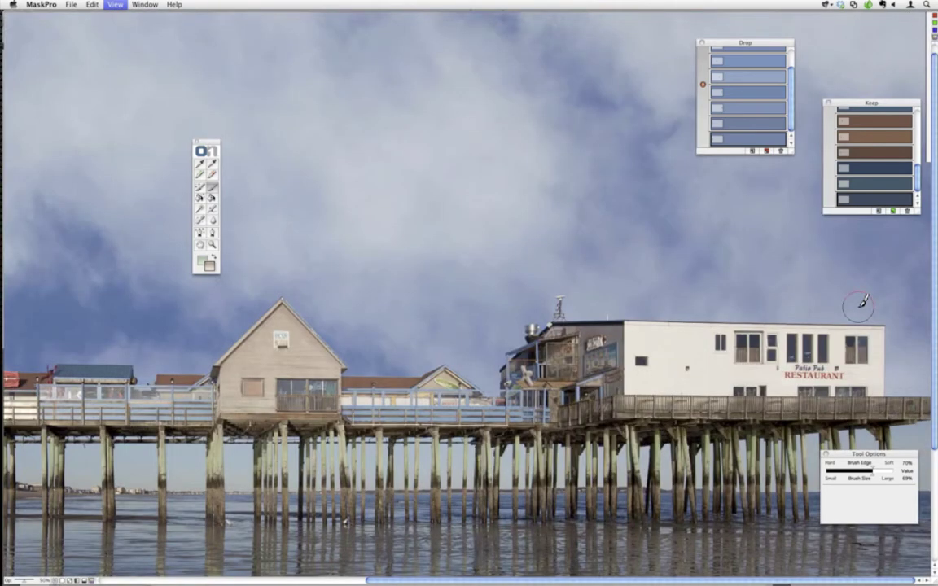
pyautogui.press('super+minus')
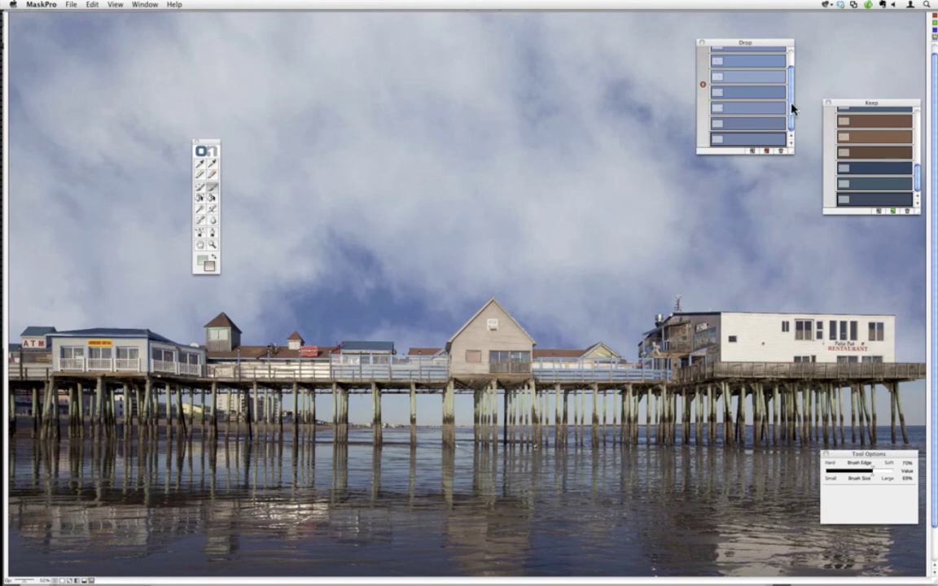
# Create a separate, empty drop color set below the existing sky colors
pyautogui.moveTo(791, 108); pyautogui.dragTo(699, 85)
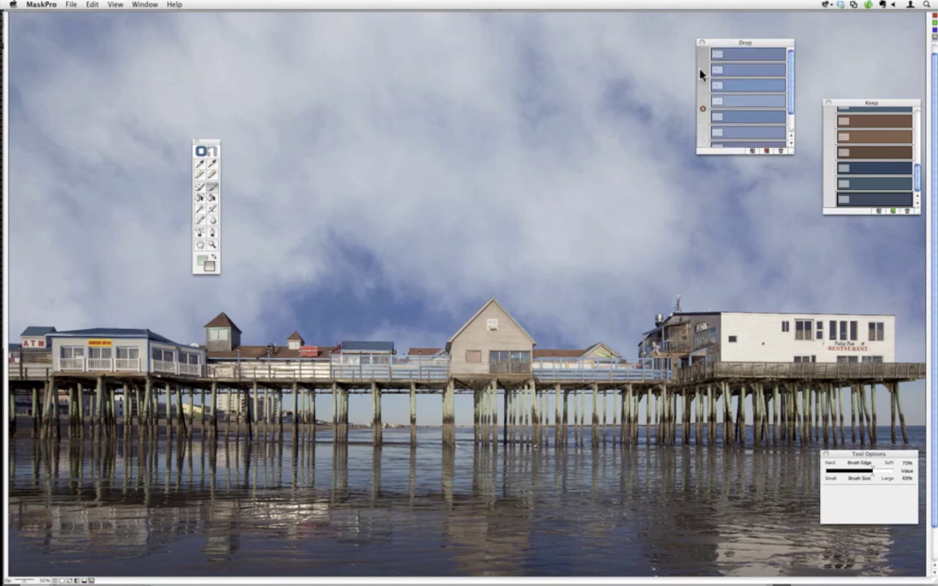
pyautogui.moveTo(793, 104); pyautogui.dragTo(697, 105)
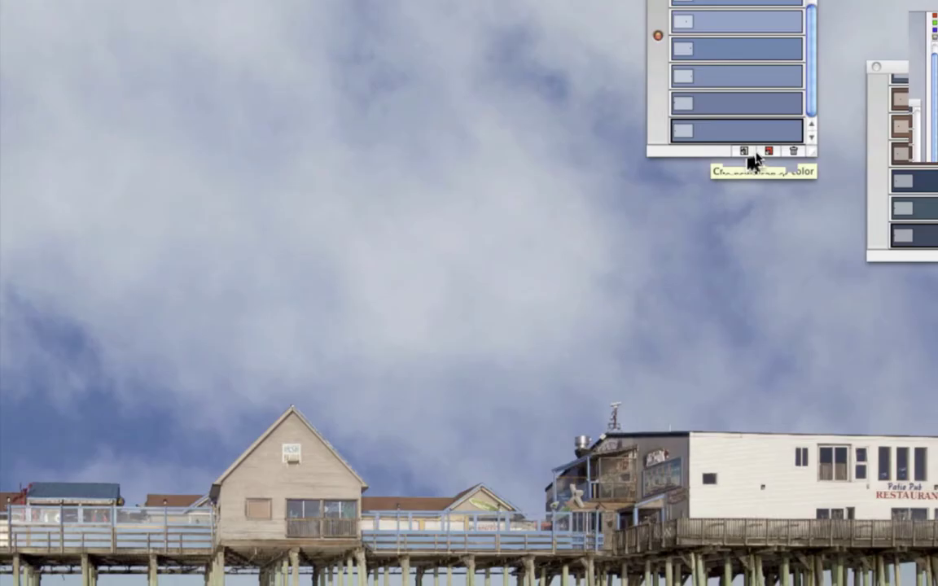
pyautogui.click(749, 155)
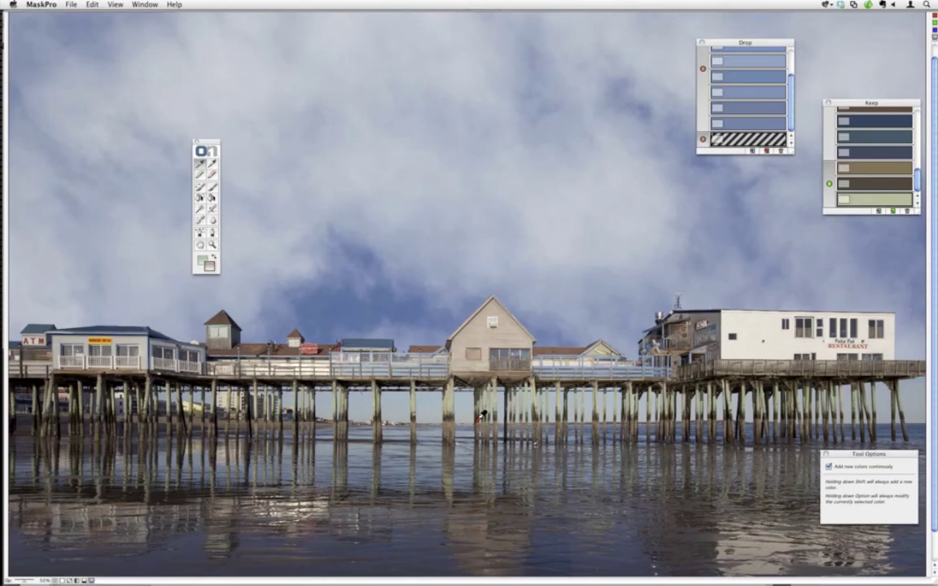
# Add keep colors from the blue water and the green pilings beneath the pier to the new keep set
pyautogui.press('super+equal')
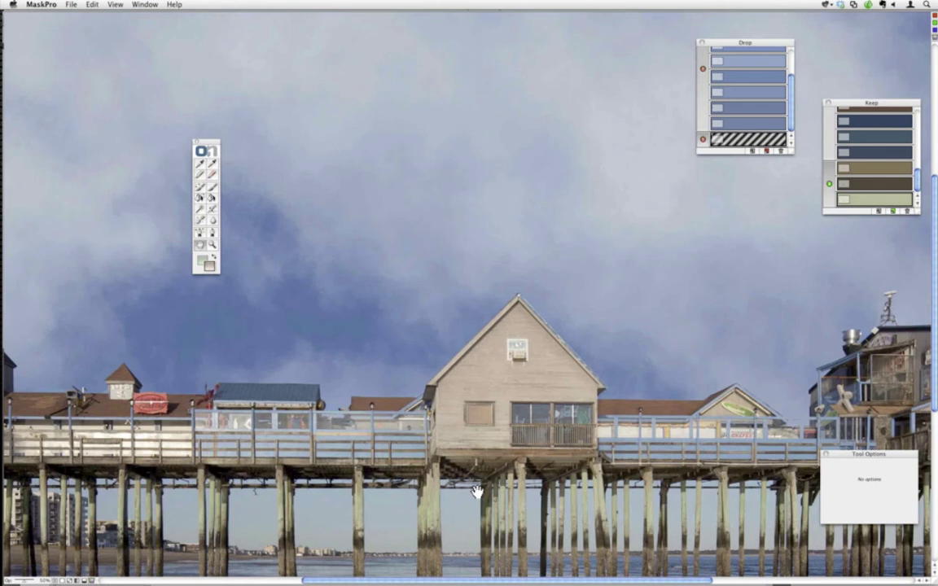
pyautogui.scroll(-5, 733, 214)
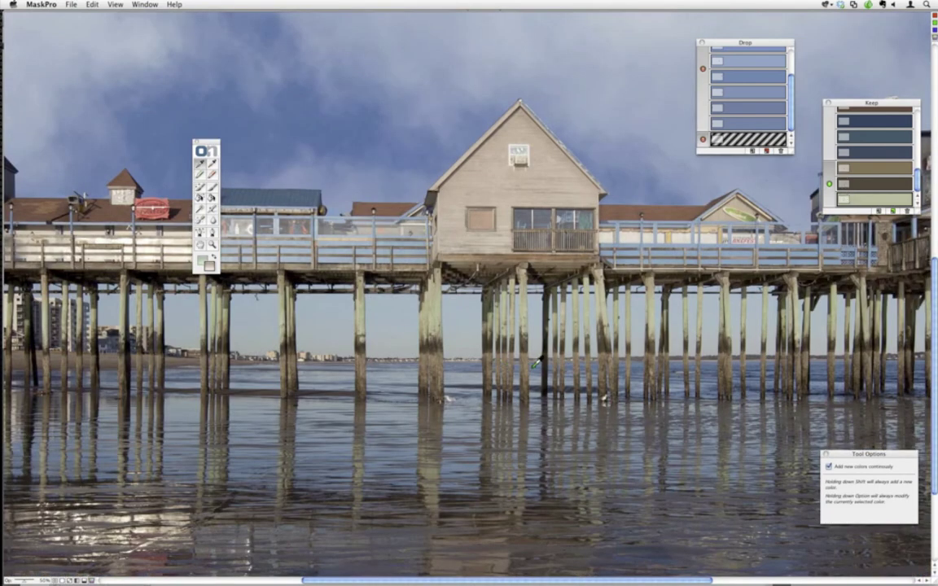
pyautogui.click(552, 370)
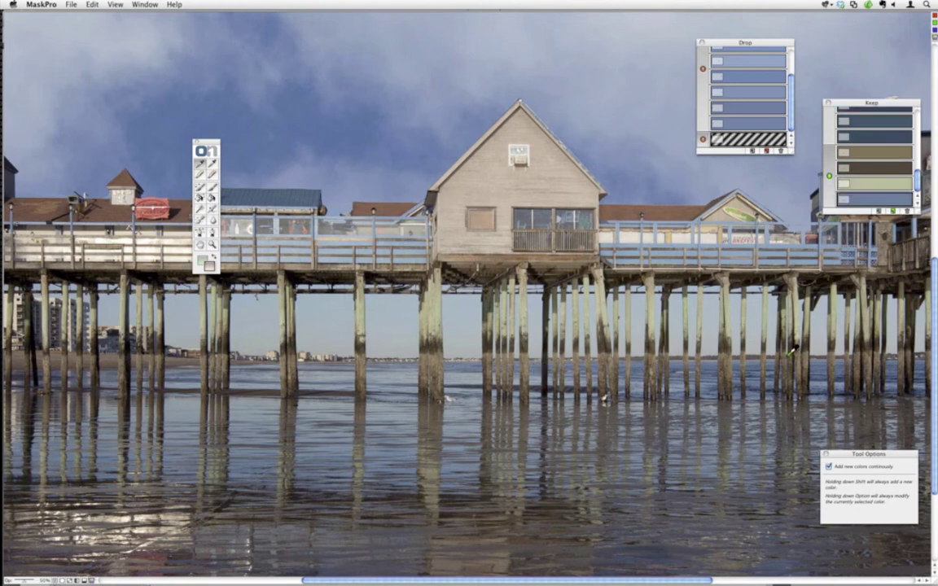
pyautogui.press('h')
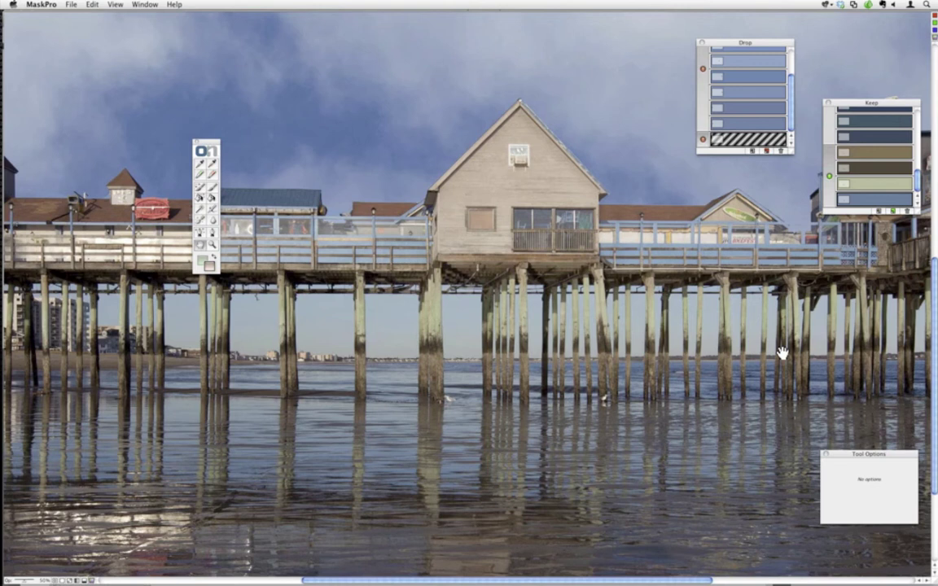
pyautogui.moveTo(782, 353); pyautogui.dragTo(470, 356)
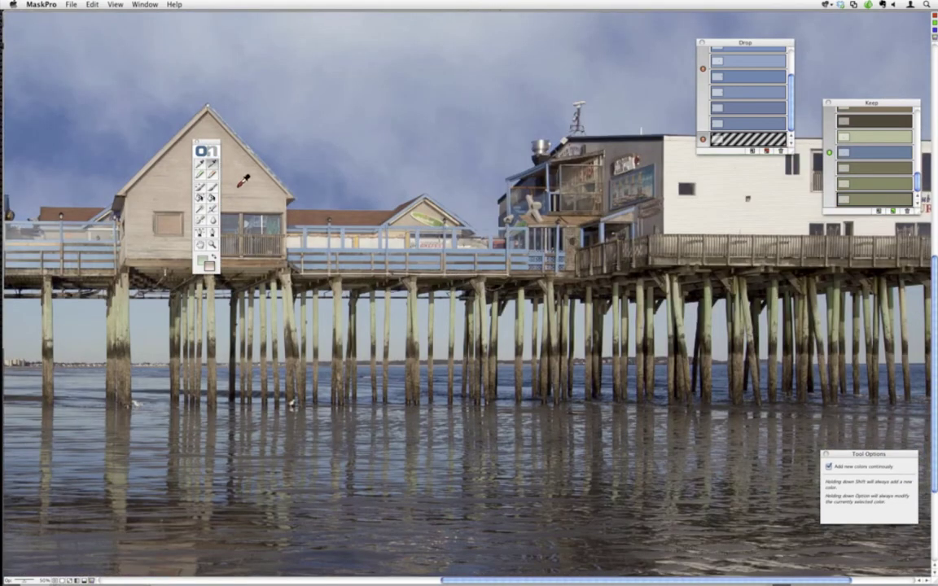
# Sample several drop colors from the pale sky between the pilings across the pier's width into the new drop set
pyautogui.press('super+0')
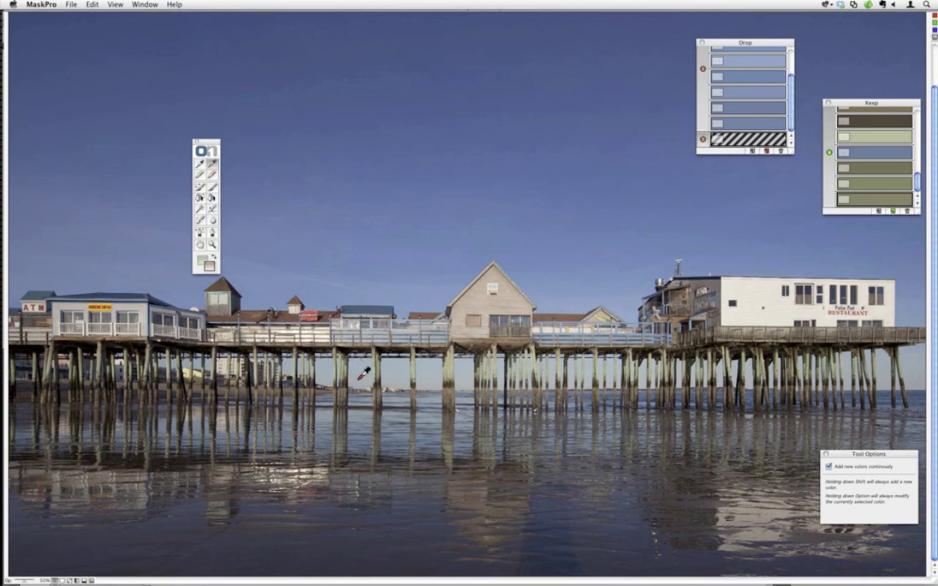
pyautogui.click(327, 335)
pyautogui.click(298, 326)
pyautogui.click(181, 324)
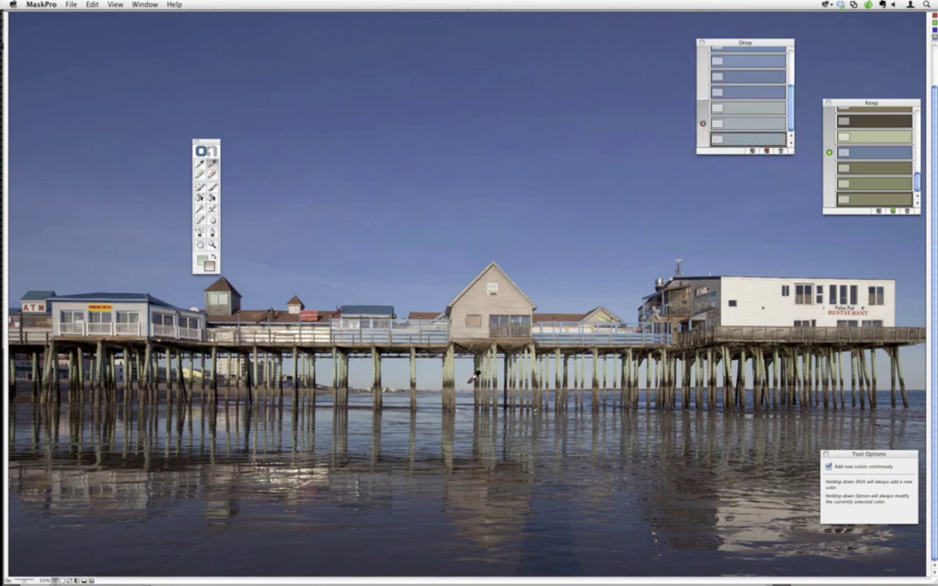
pyautogui.click(519, 332)
pyautogui.click(819, 335)
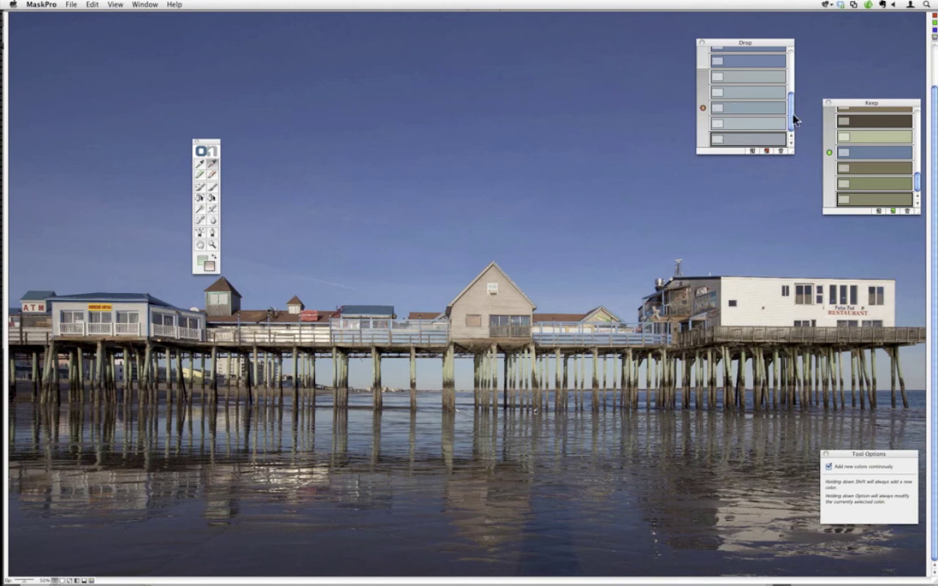
# Deactivate the earlier sky drop set and rooftop keep set, leaving the new under-pier color sets active
pyautogui.moveTo(794, 117); pyautogui.dragTo(793, 76)
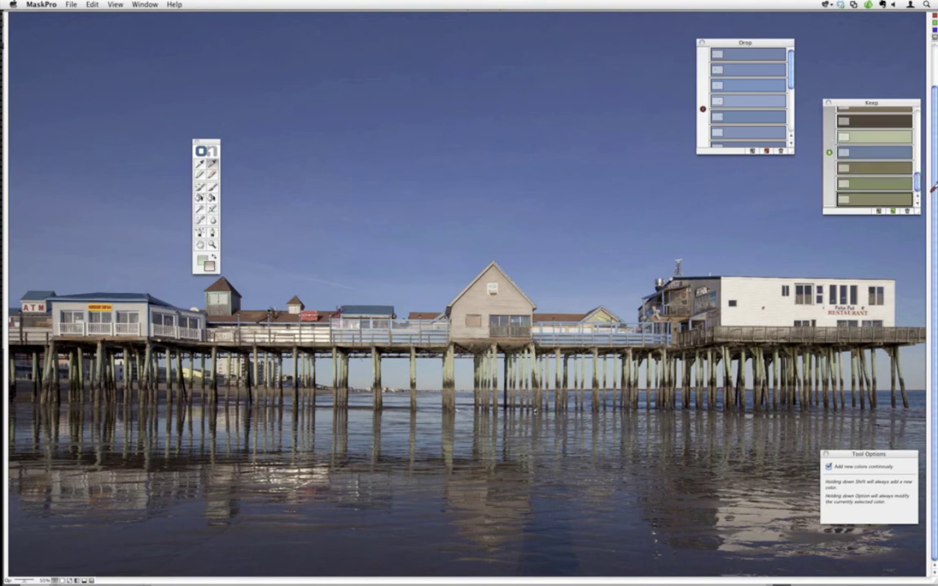
pyautogui.scroll(3, 917, 186)
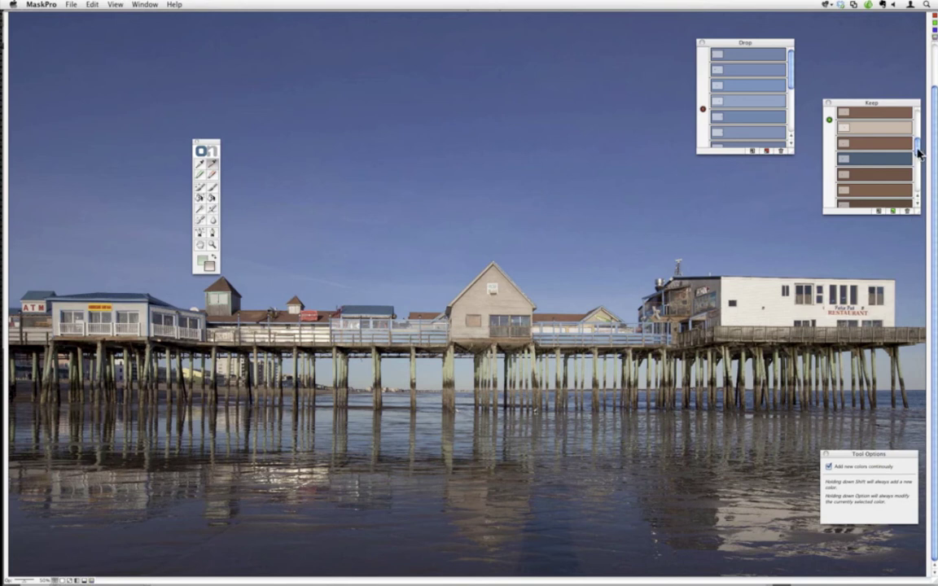
pyautogui.moveTo(917, 152); pyautogui.dragTo(915, 191)
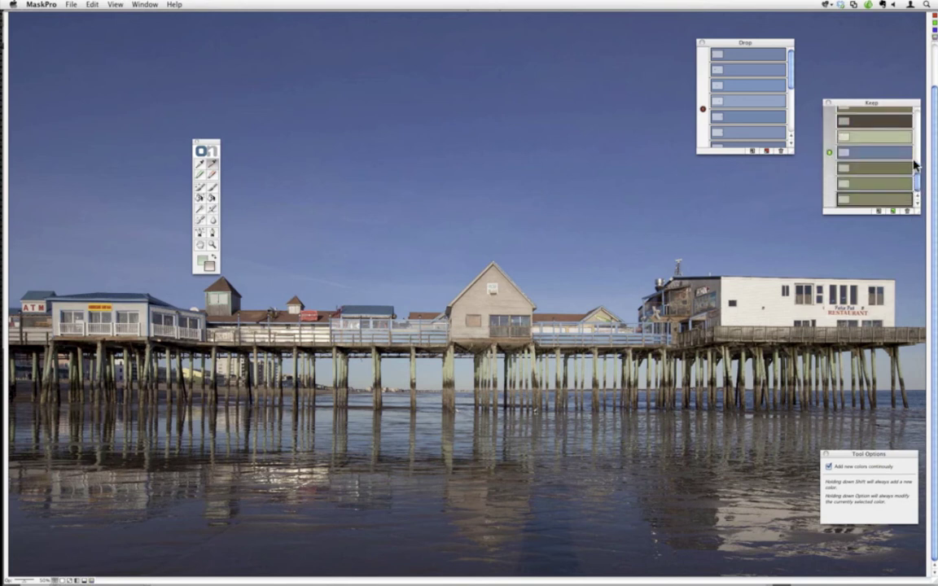
pyautogui.moveTo(916, 185); pyautogui.dragTo(919, 177)
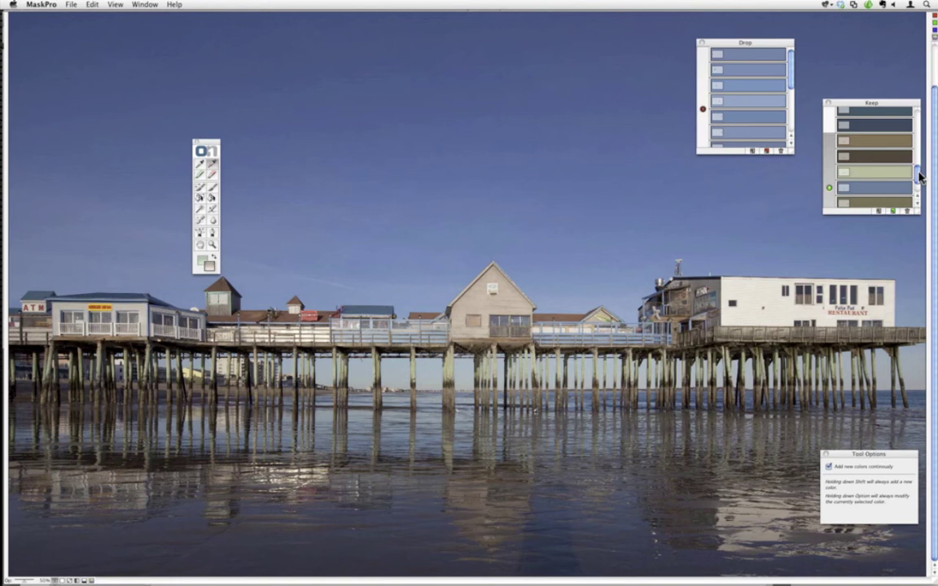
# Remove the sky between the pilings using the Magic Brush with edge and size at 61%, and apply the finished mask
pyautogui.click(199, 187)
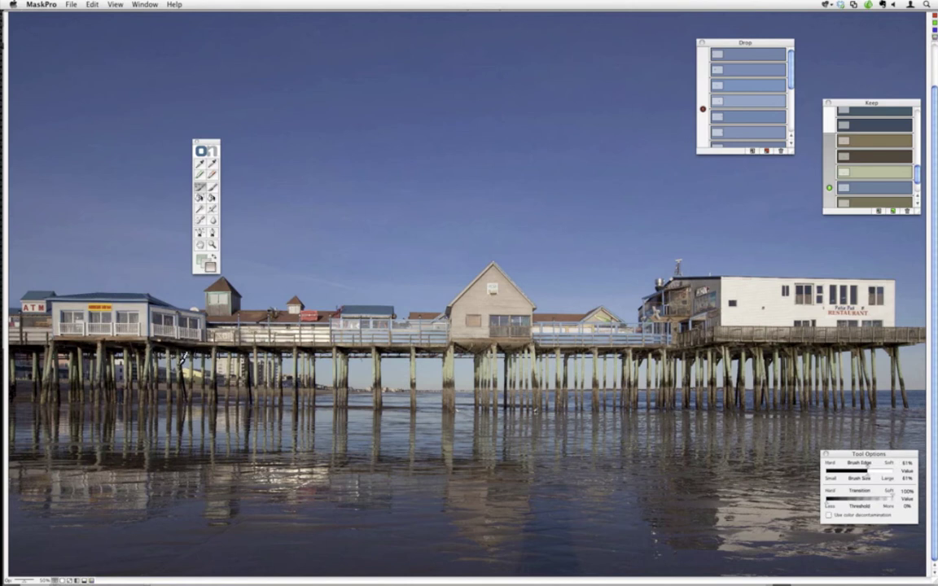
pyautogui.press('super+0')
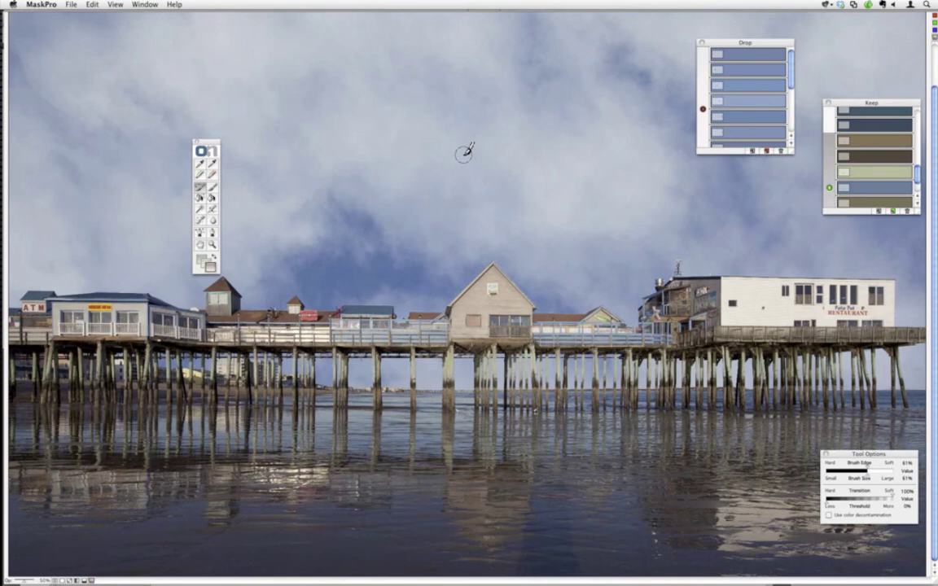
pyautogui.click(72, 5)
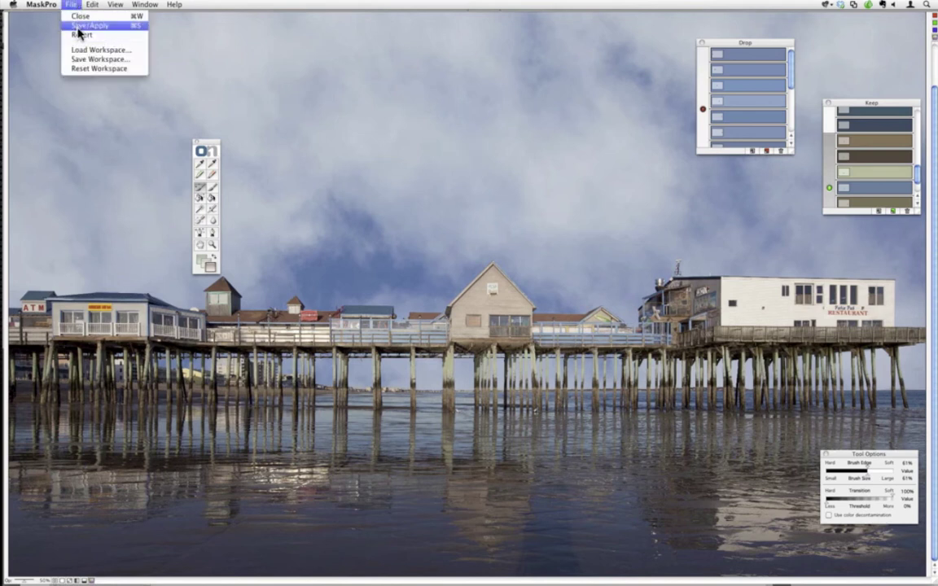
pyautogui.click(79, 29)
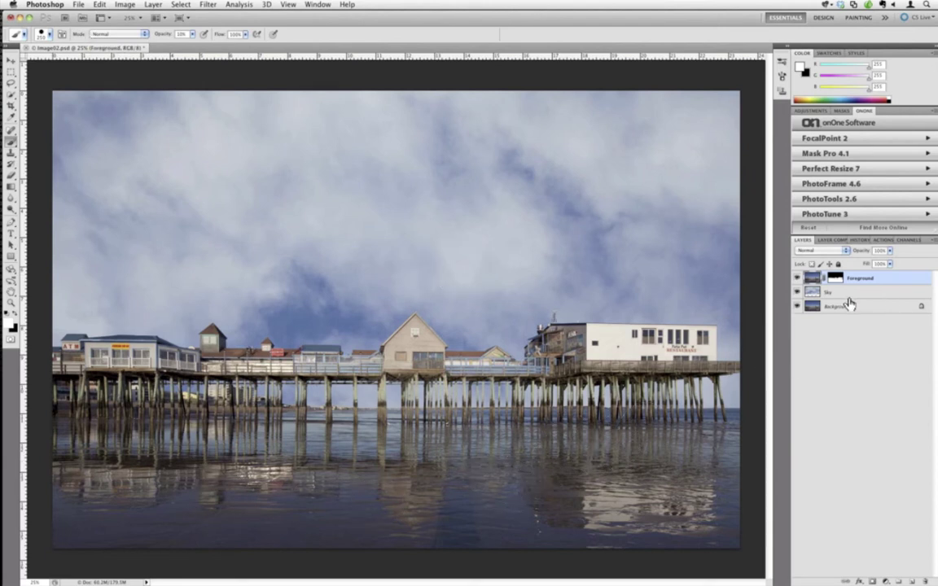
# Duplicate the Sky layer, lower the Foreground layer's opacity so the clouds show through, and select the Sky copy layer
pyautogui.moveTo(833, 293); pyautogui.dragTo(899, 580)
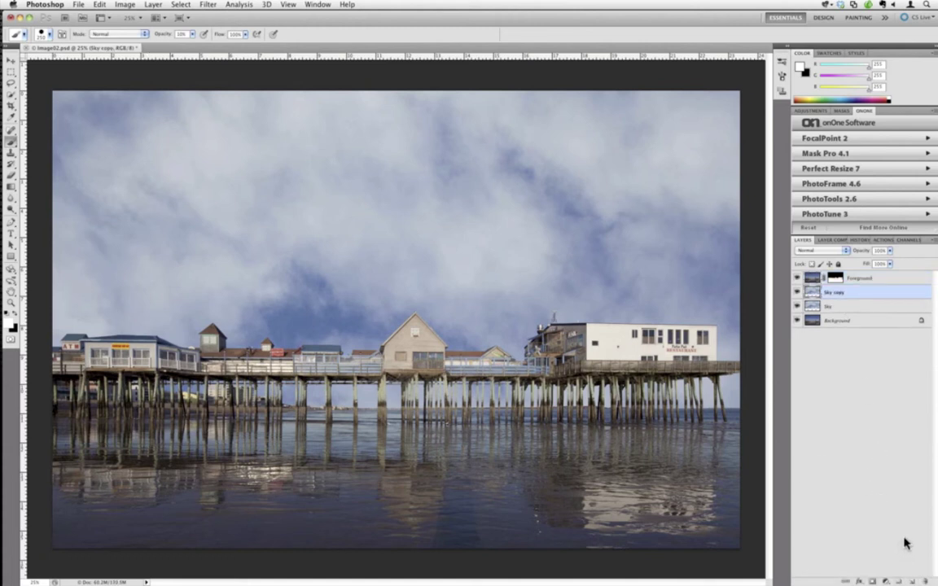
pyautogui.click(812, 279)
pyautogui.moveTo(890, 252); pyautogui.dragTo(853, 270)
pyautogui.click(843, 294)
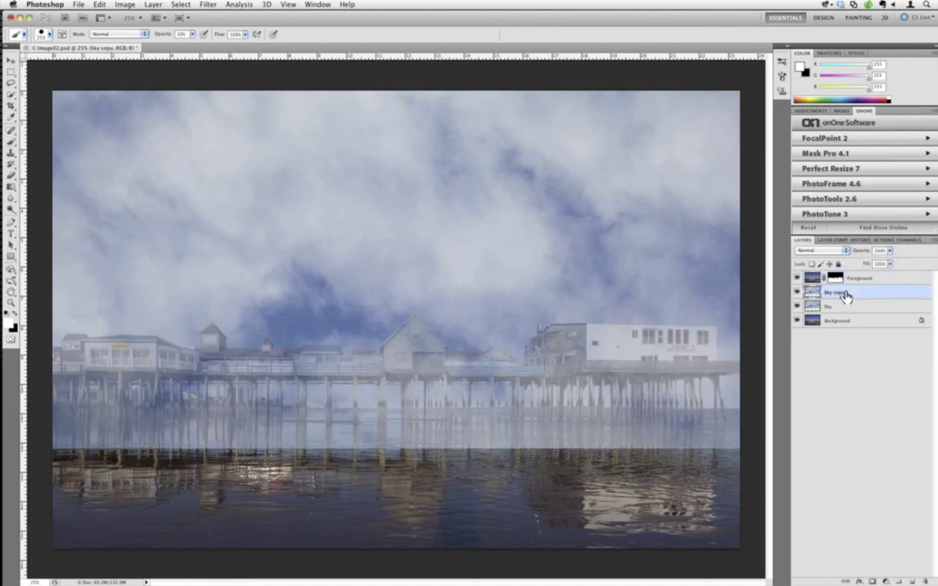
pyautogui.doubleClick(845, 296)
pyautogui.click(851, 294)
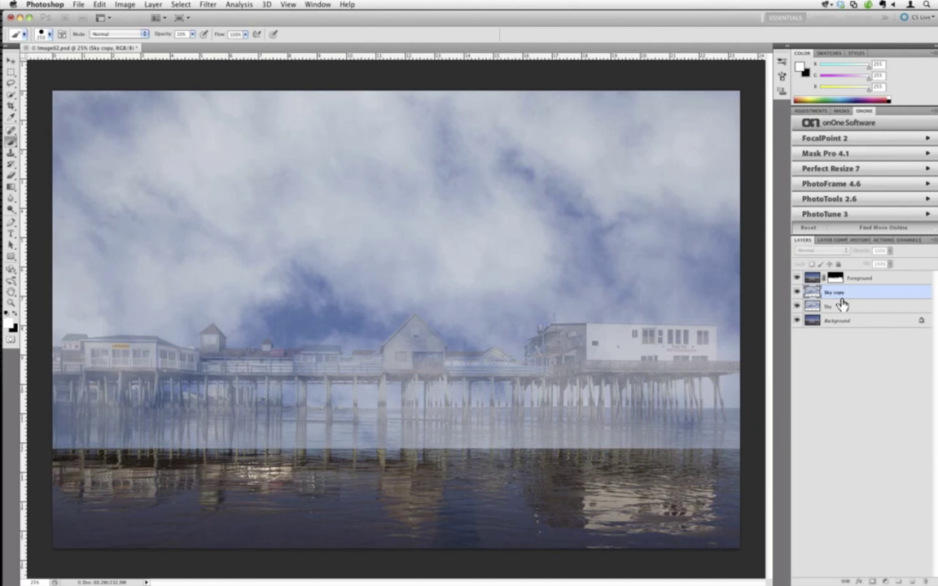
# Flip the Sky copy layer vertically and activate the Move tool
pyautogui.click(125, 5)
pyautogui.moveTo(99, 5)
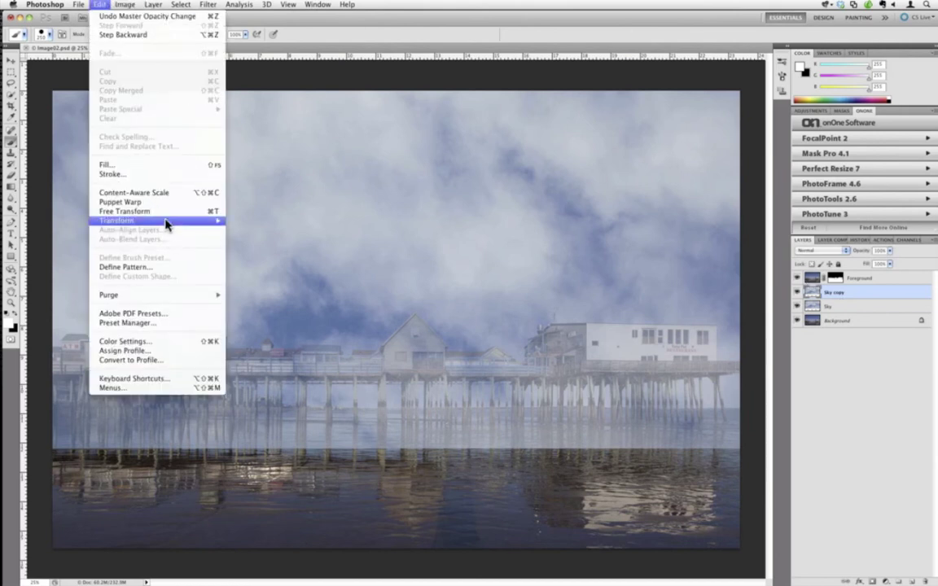
pyautogui.moveTo(166, 225)
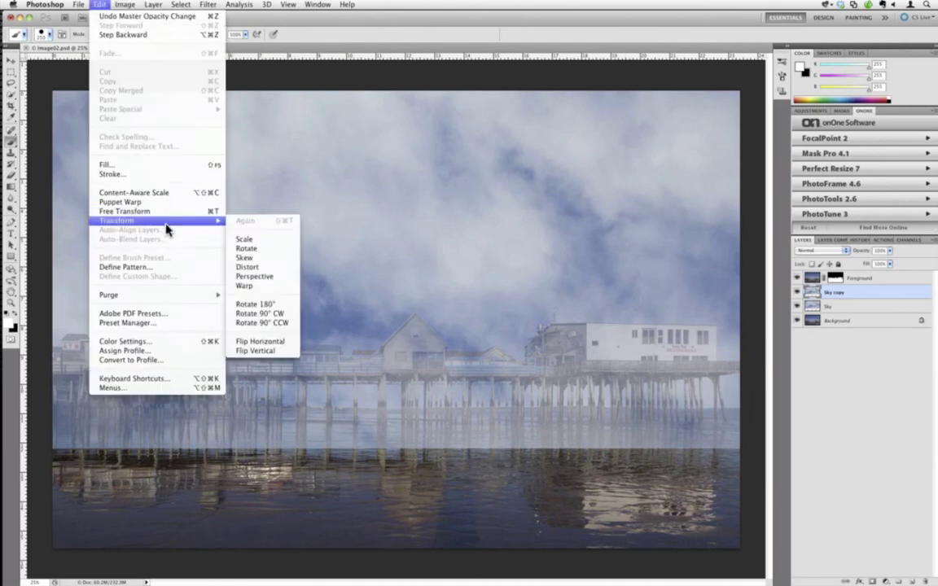
pyautogui.click(253, 351)
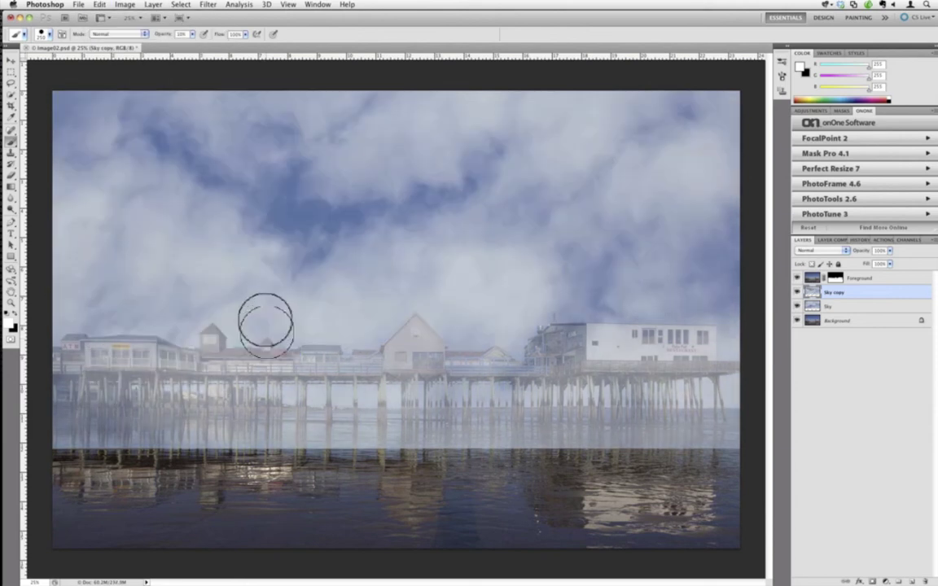
pyautogui.press('v')
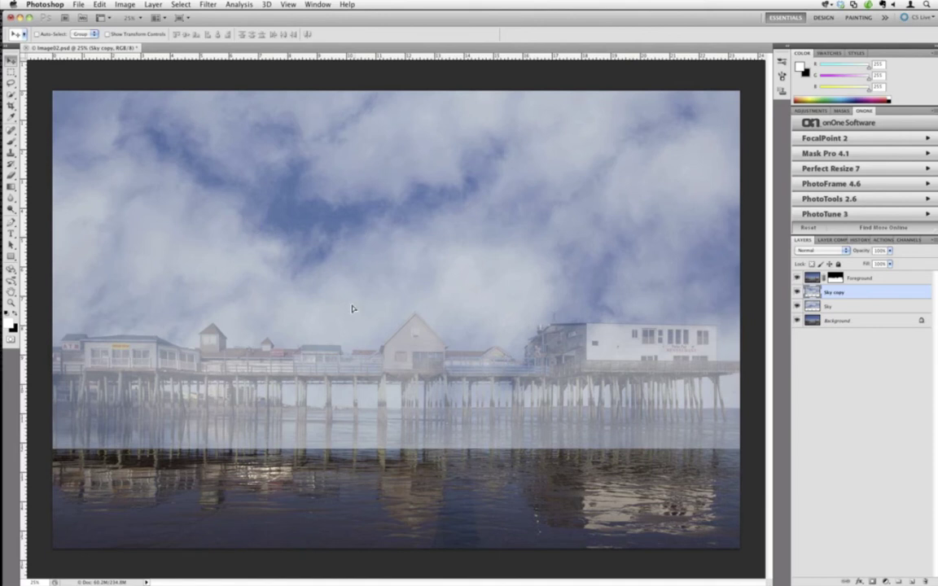
# Move the flipped Sky copy layer down over the water and restore the Foreground layer's opacity to 100%
pyautogui.moveTo(348, 330); pyautogui.dragTo(393, 465)
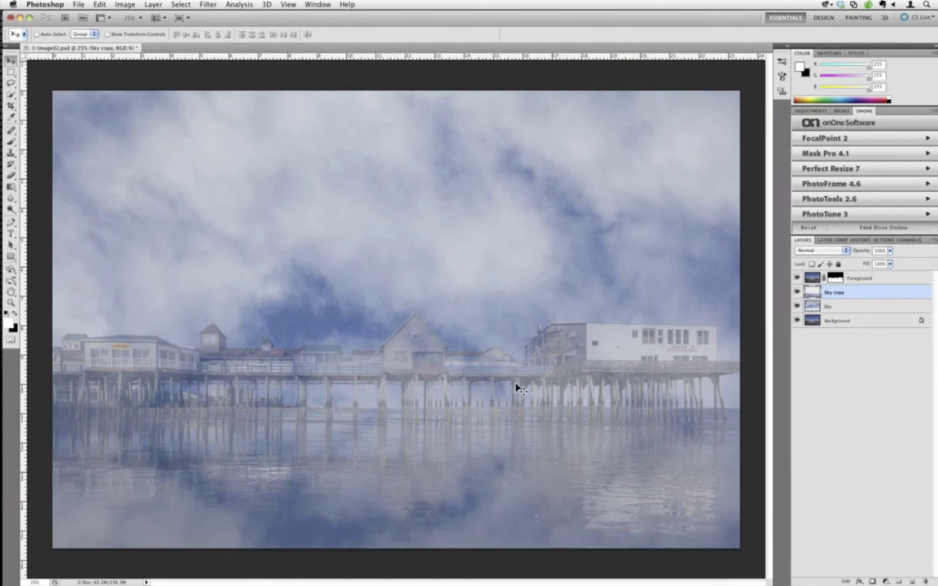
pyautogui.click(860, 282)
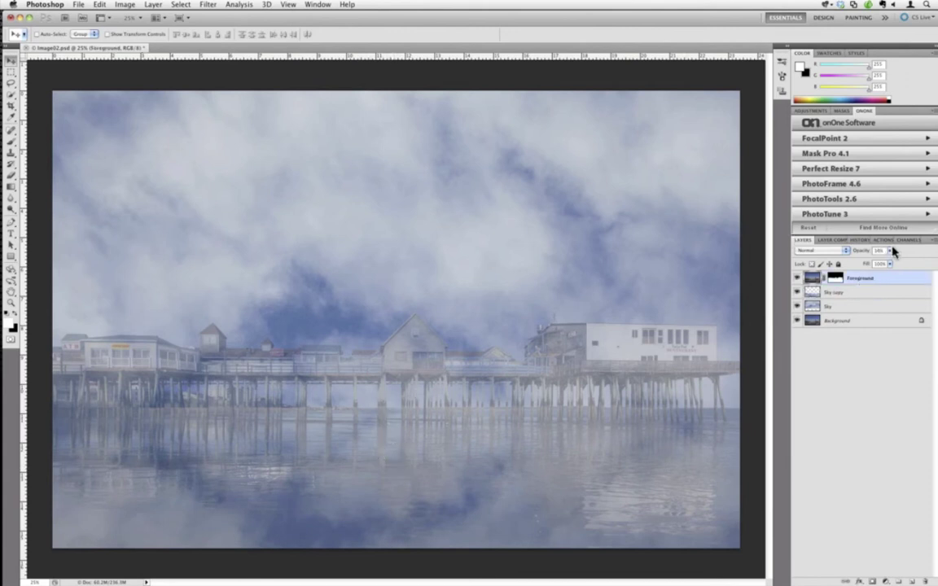
pyautogui.moveTo(889, 251); pyautogui.dragTo(924, 261)
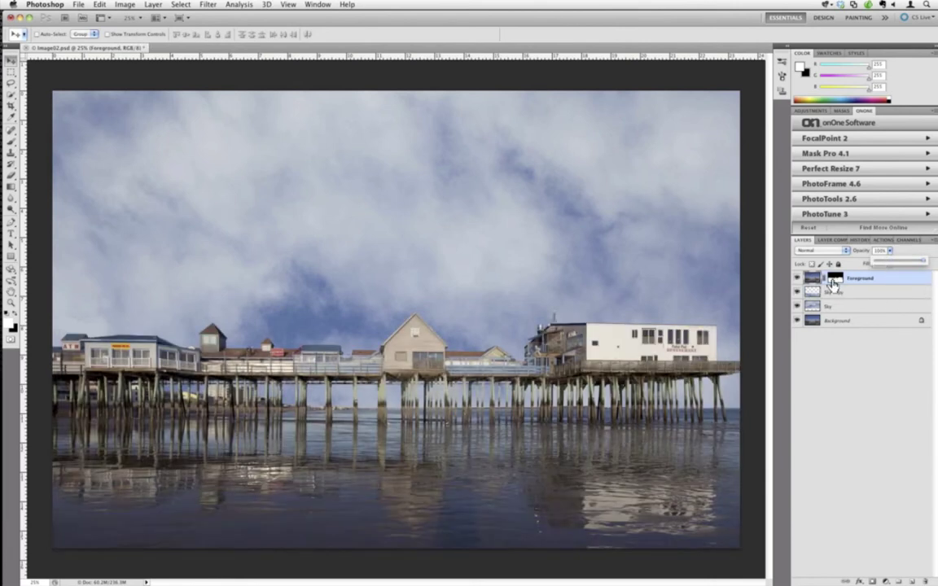
# Paint the water area of the Foreground layer mask with a large soft black brush to partly reveal the flipped clouds as a reflection
pyautogui.click(834, 280)
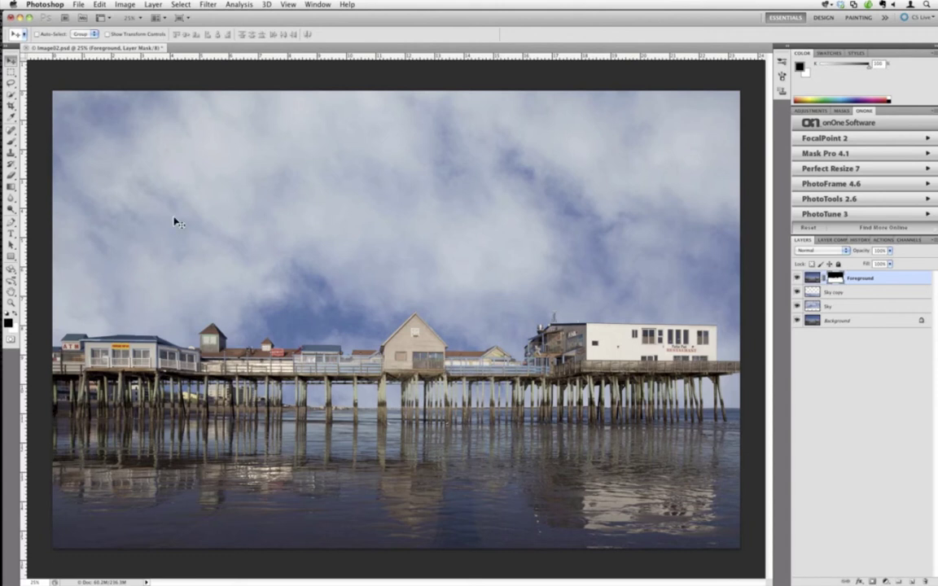
pyautogui.click(10, 140)
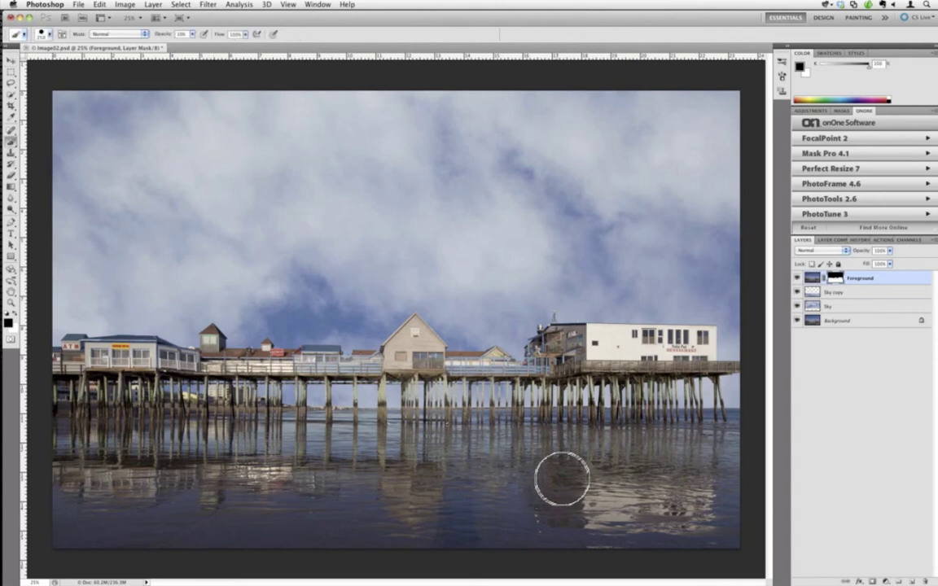
pyautogui.press(']')
pyautogui.press(']')
pyautogui.press(']')
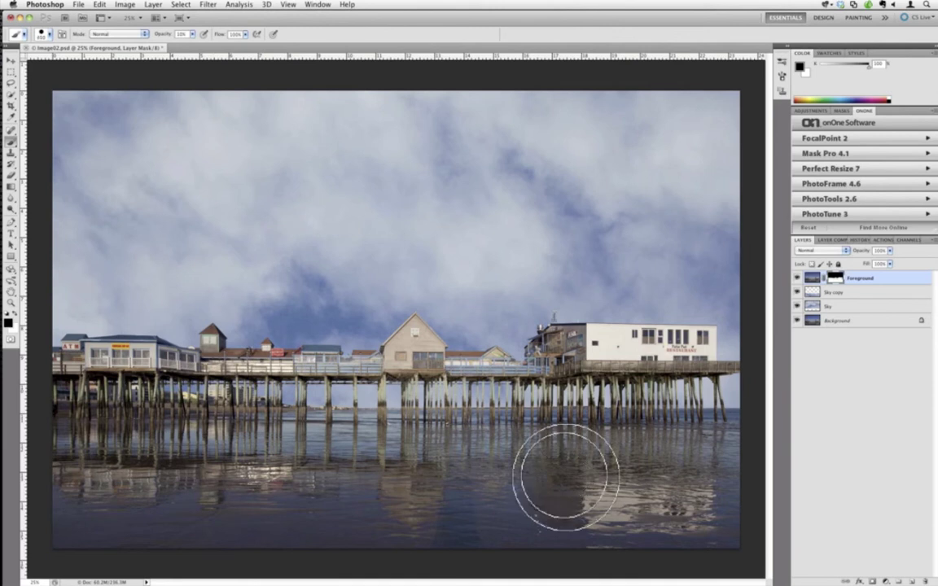
pyautogui.moveTo(266, 466)
pyautogui.mouseDown()
pyautogui.moveTo(74, 529)
pyautogui.moveTo(652, 530)
pyautogui.moveTo(728, 480)
pyautogui.moveTo(644, 433)
pyautogui.moveTo(113, 456)
pyautogui.moveTo(47, 478)
pyautogui.moveTo(55, 499)
pyautogui.moveTo(435, 515)
pyautogui.moveTo(747, 512)
pyautogui.moveTo(667, 530)
pyautogui.moveTo(403, 521)
pyautogui.moveTo(112, 536)
pyautogui.moveTo(38, 512)
pyautogui.moveTo(50, 482)
pyautogui.moveTo(555, 466)
pyautogui.moveTo(761, 490)
pyautogui.mouseUp()
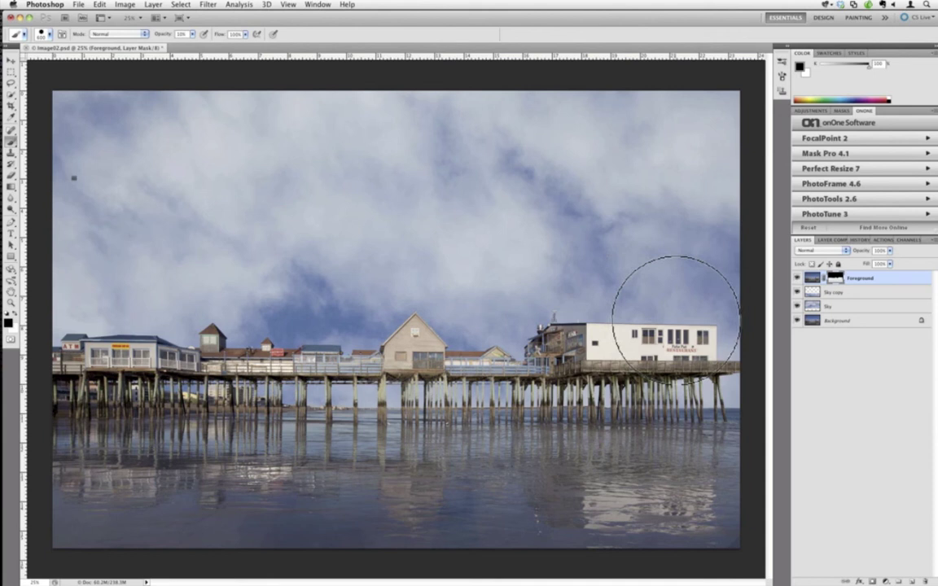
# Reduce the brush to a much smaller size
pyautogui.press('[')
pyautogui.press('[')
pyautogui.press('[')
pyautogui.press('[')
pyautogui.press('[')
pyautogui.press('[')
pyautogui.press('[')
pyautogui.press('[')
pyautogui.press('[')
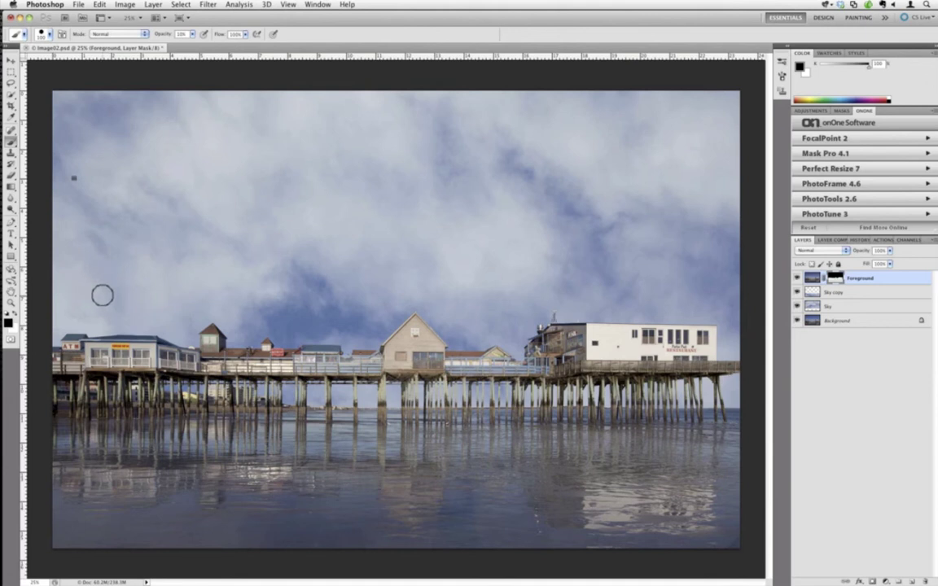
# Disable the Foreground layer mask to compare with the original photo, and enable it again
pyautogui.rightClick(834, 282)
pyautogui.click(806, 284)
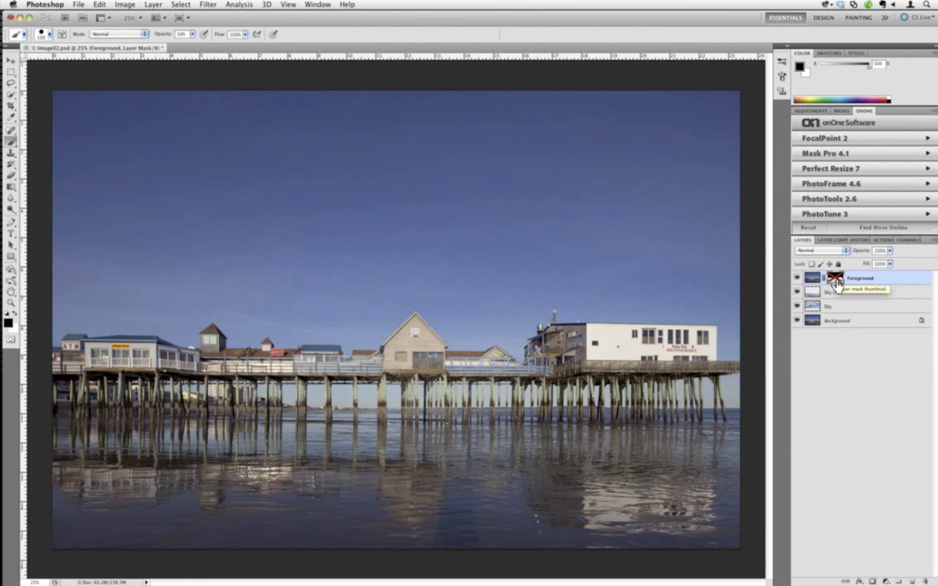
pyautogui.rightClick(837, 283)
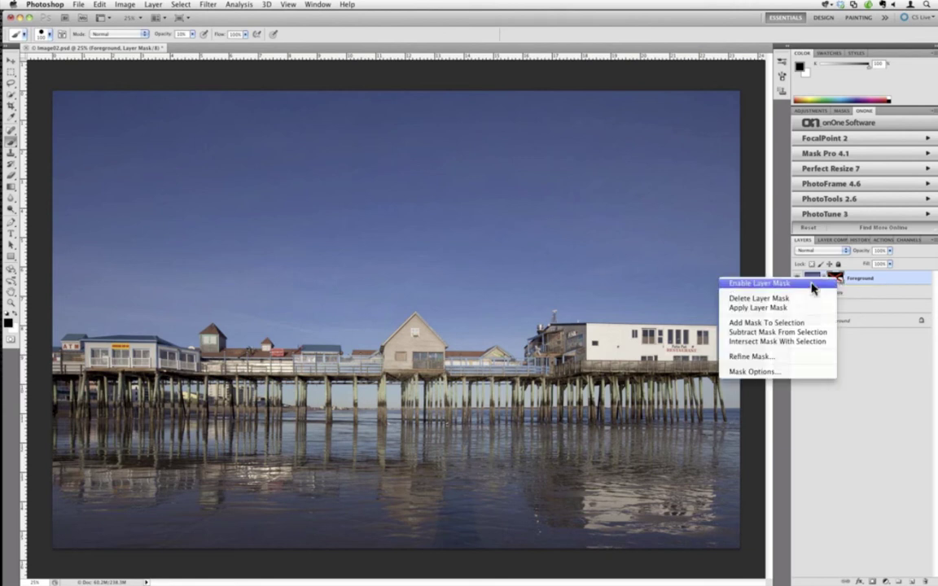
pyautogui.click(814, 282)
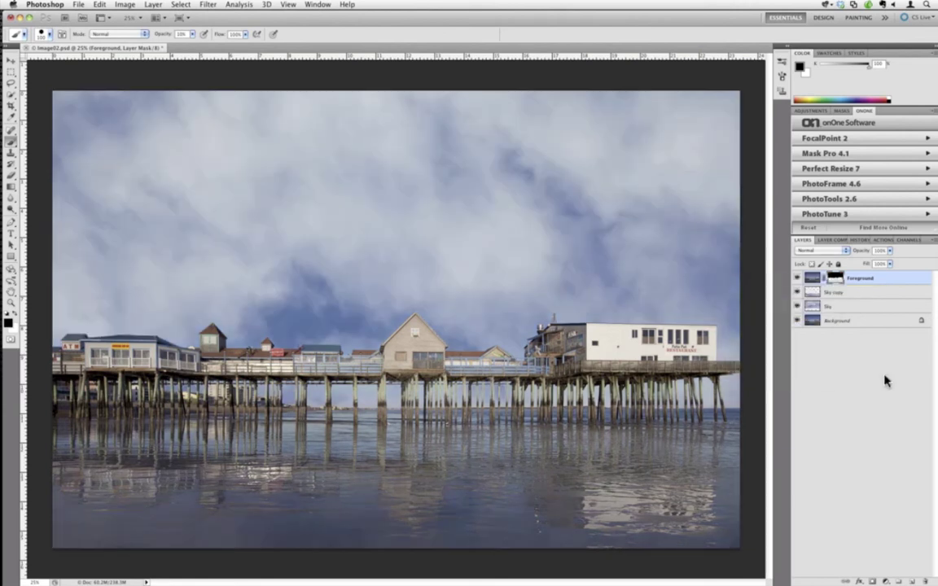
# Adjust the Sky layer with Brightness/Contrast, setting brightness to -10 and contrast to 14, and return to the Brush tool
pyautogui.click(850, 309)
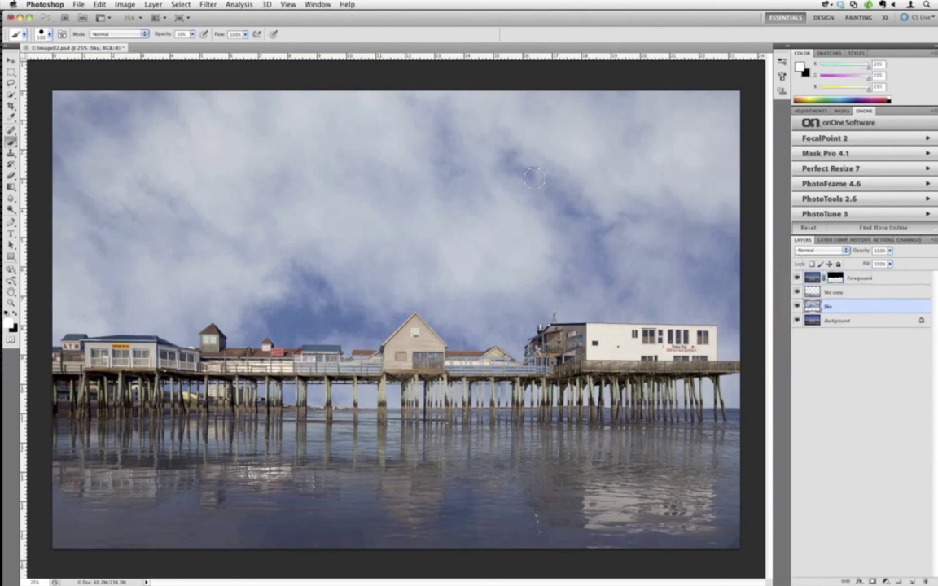
pyautogui.click(124, 4)
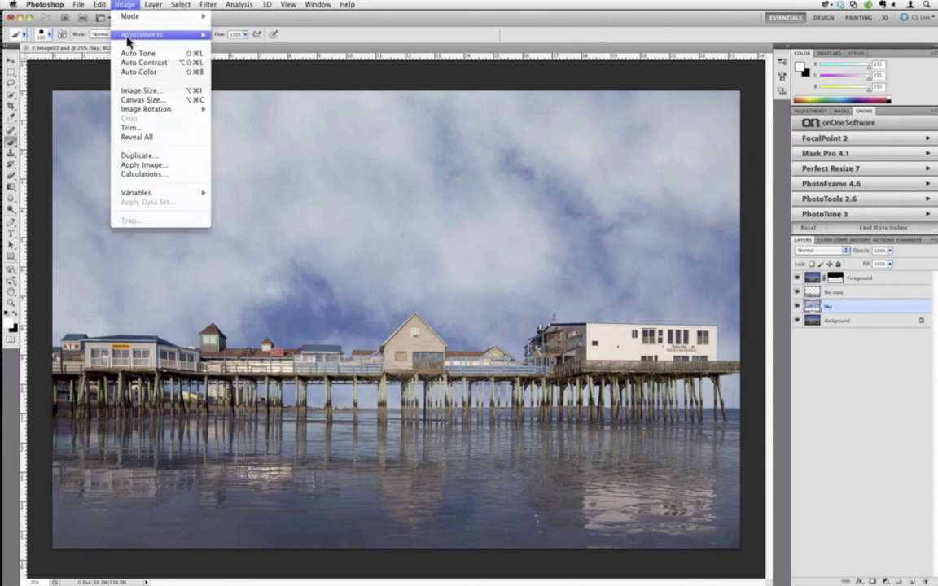
pyautogui.moveTo(163, 34)
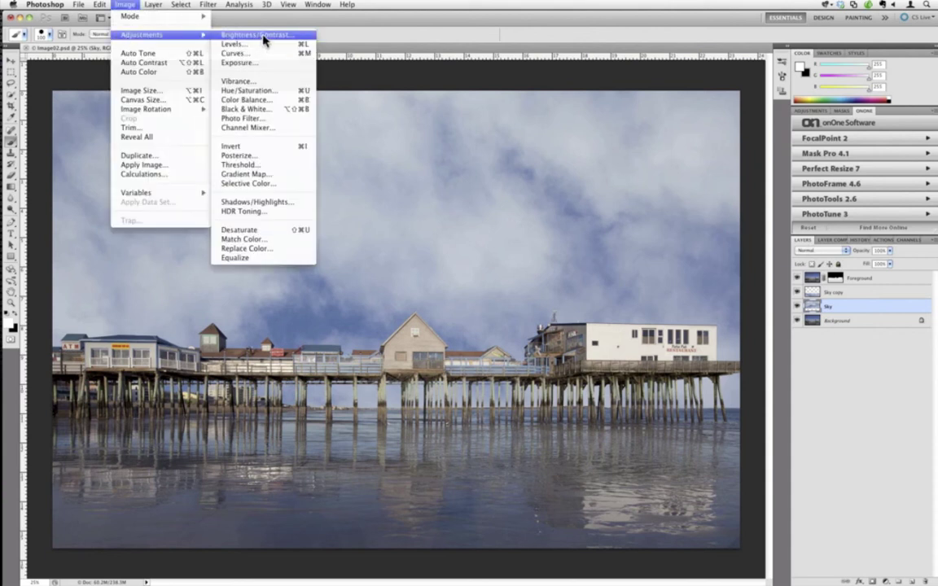
pyautogui.click(256, 34)
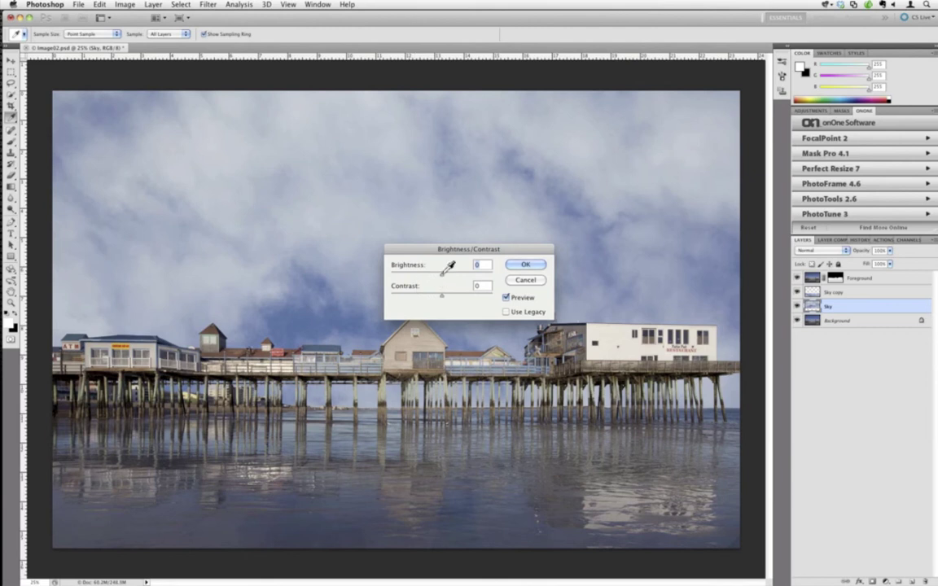
pyautogui.press('Down')
pyautogui.press('Down')
pyautogui.moveTo(437, 280); pyautogui.dragTo(450, 300)
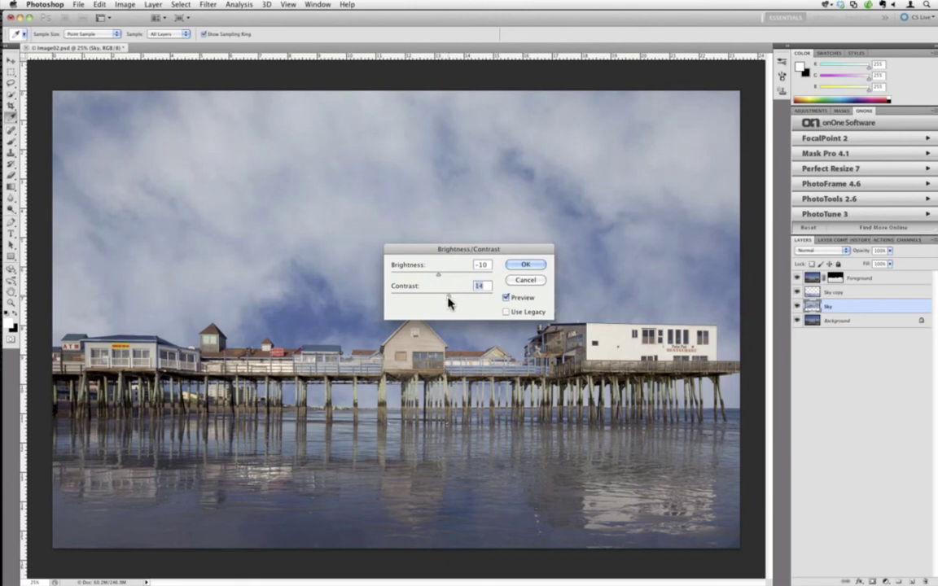
pyautogui.click(515, 265)
pyautogui.press('b')
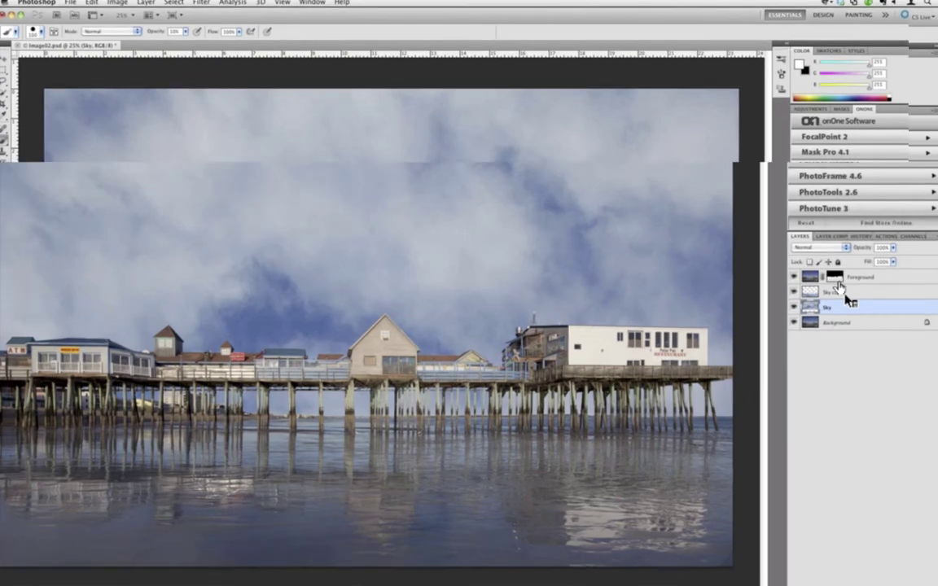
# Switch the active target between the Foreground layer's mask, the Sky layer and the Foreground image to compare how each is highlighted
pyautogui.click(838, 281)
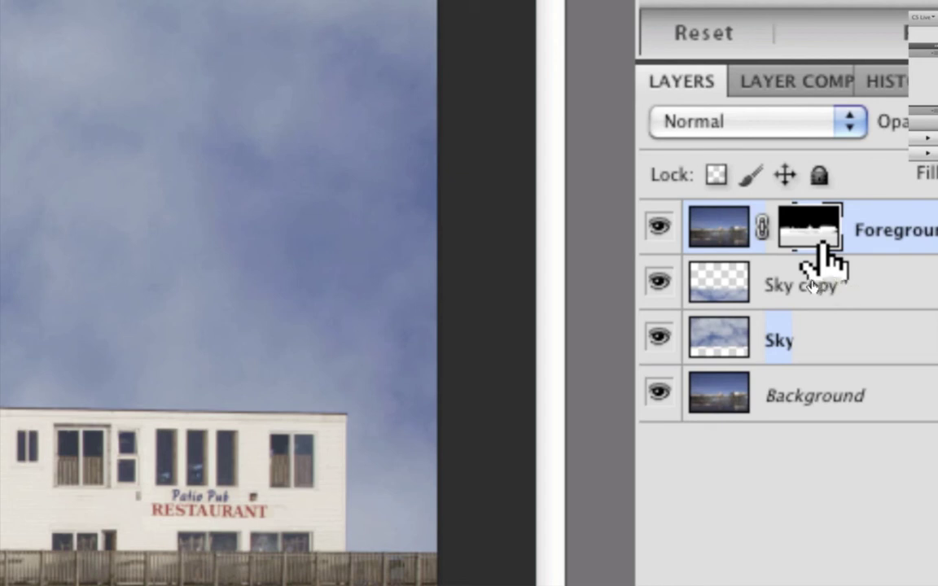
pyautogui.hotkey('ctrl', '2')
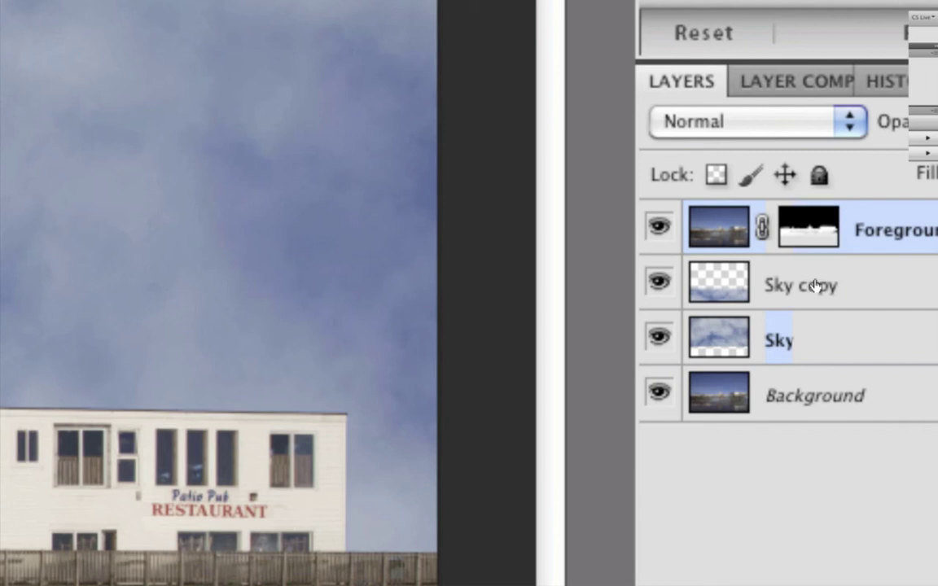
pyautogui.click(817, 297)
pyautogui.click(815, 314)
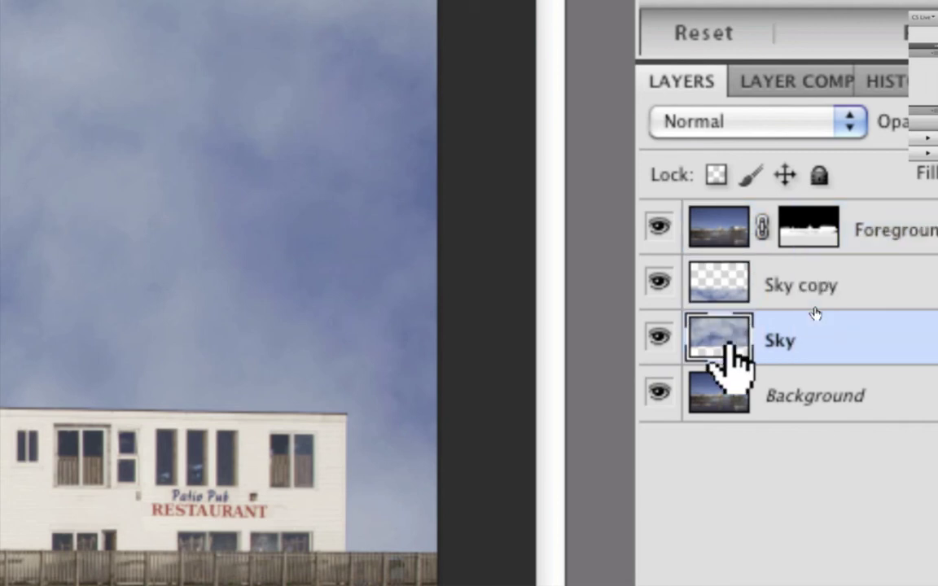
pyautogui.click(810, 232)
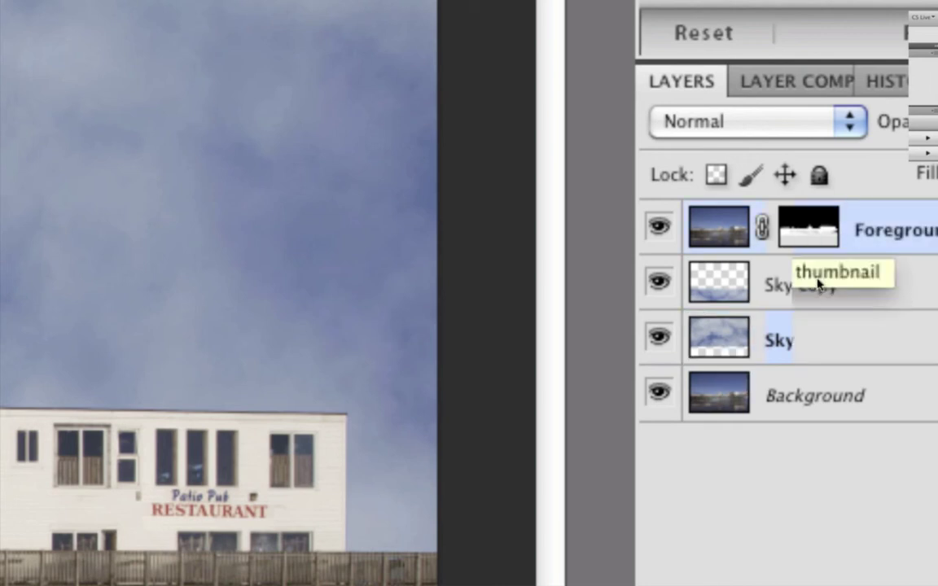
pyautogui.click(735, 233)
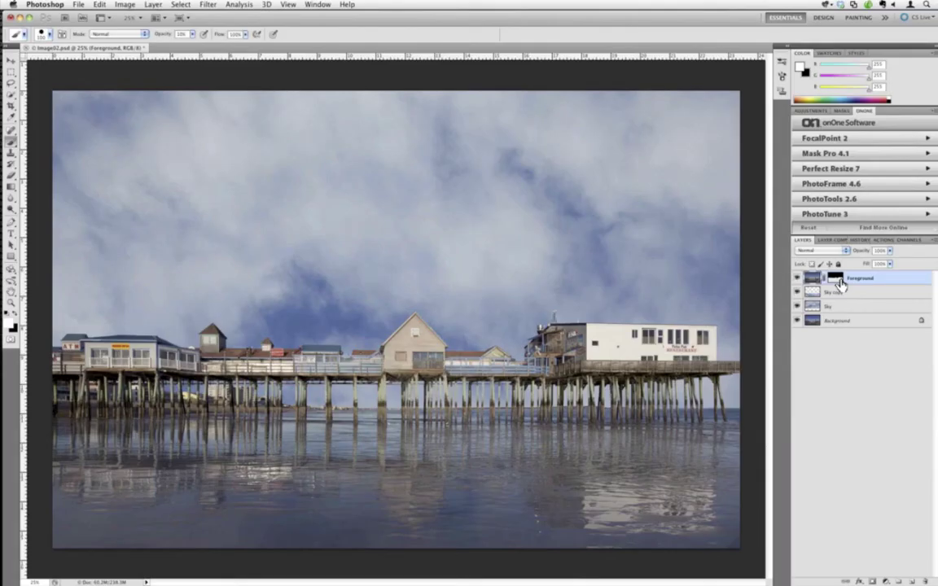
# Reopen the masked Foreground layer in Mask Pro, with its window zoomed to full size and the Drop palette placed below the Keep palette
pyautogui.click(839, 280)
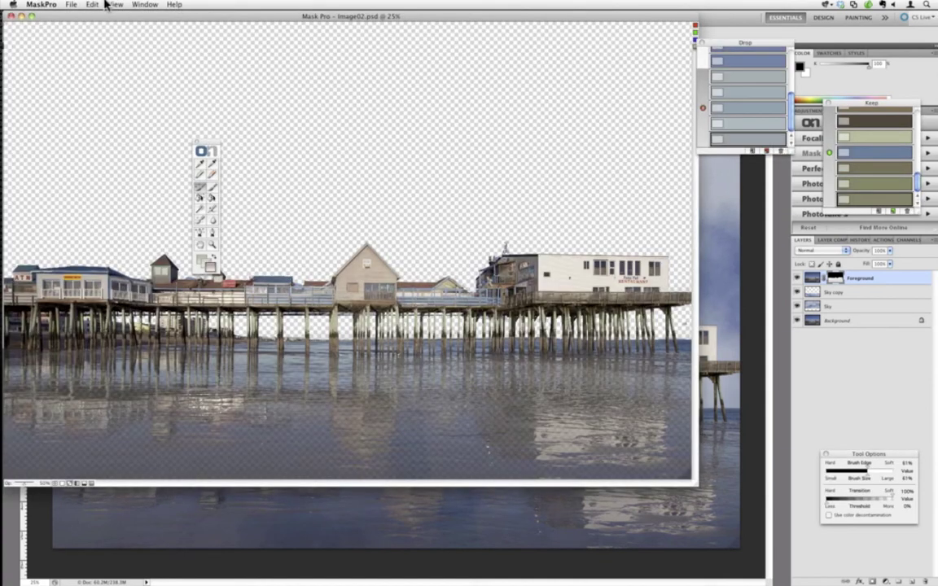
pyautogui.click(143, 5)
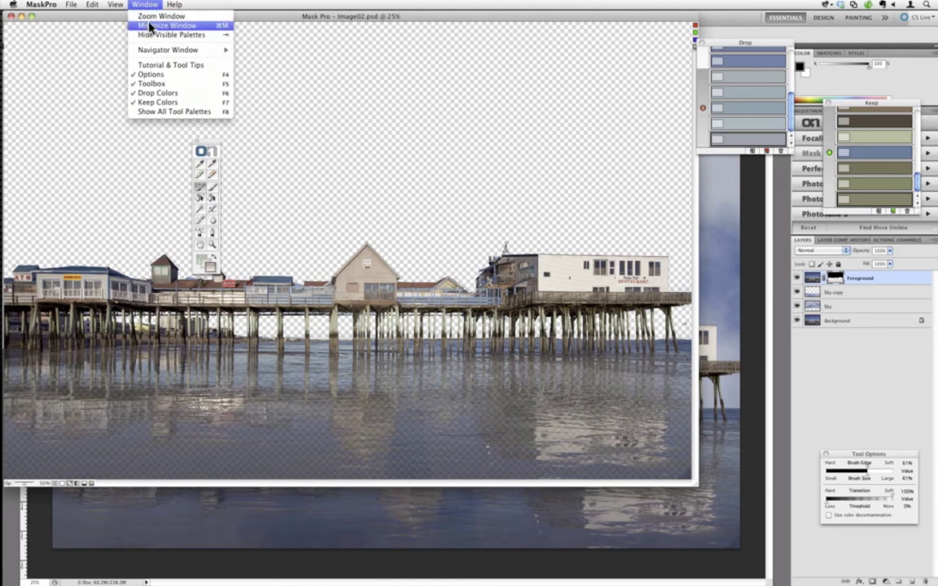
pyautogui.click(149, 20)
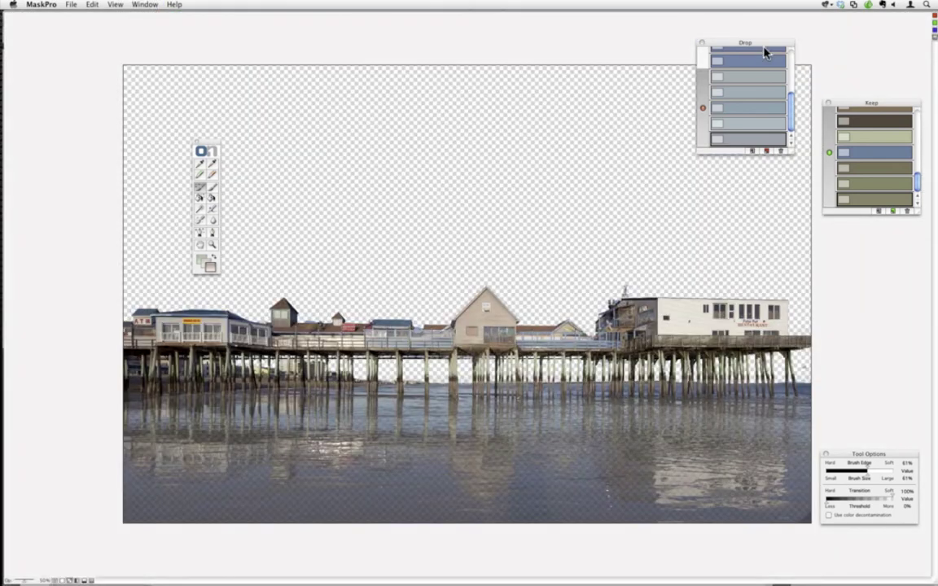
pyautogui.moveTo(762, 48); pyautogui.dragTo(888, 250)
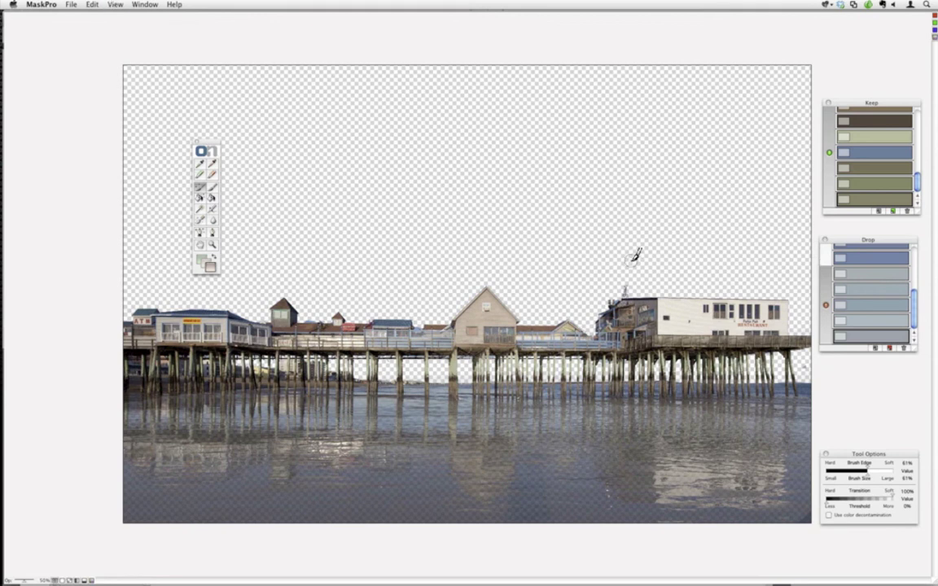
# Switch the preview to the grayscale mask and on to the composite with the new sky behind the pier
pyautogui.press('super+0')
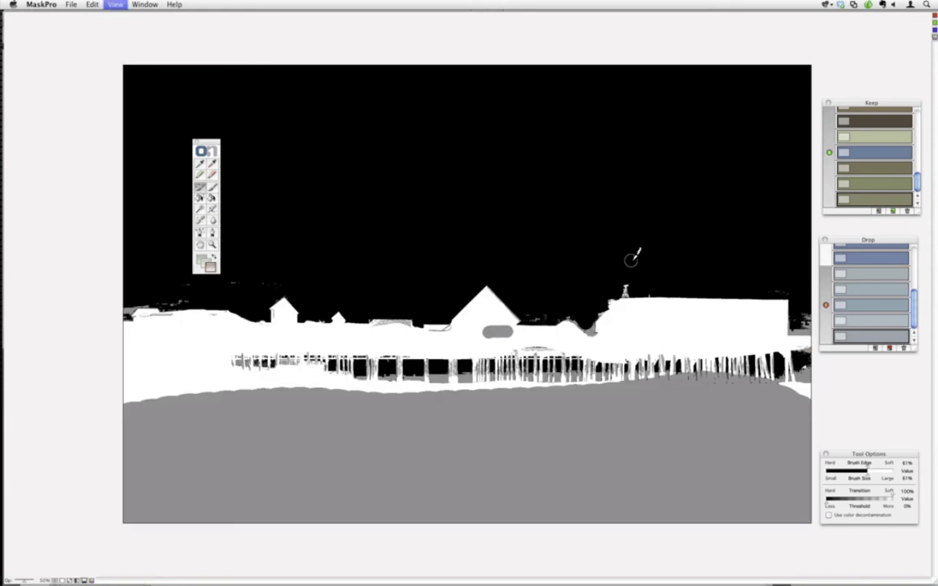
pyautogui.press('super+1')
pyautogui.press('super+2')
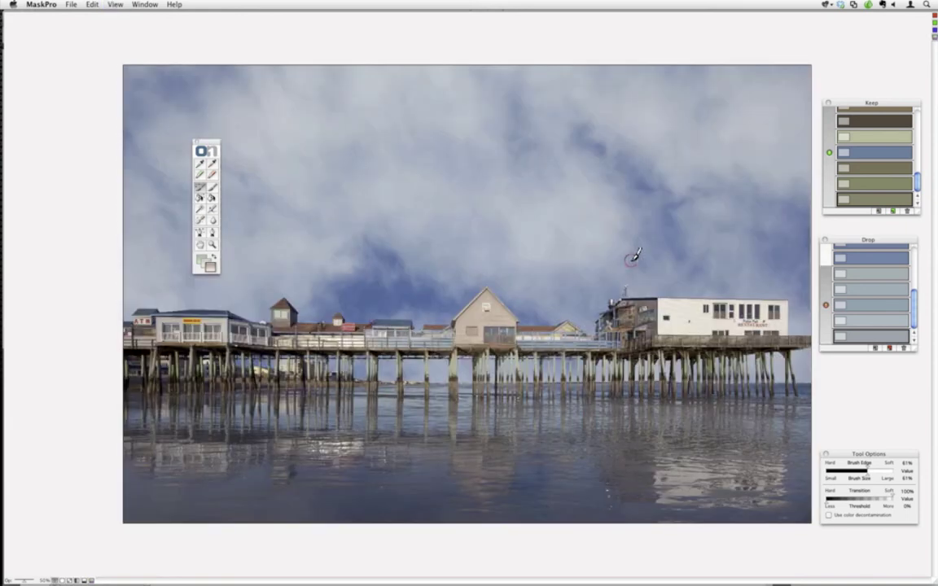
pyautogui.press('super+3')
# Examine the color sets stored in the Keep and Drop palettes, from the rooftop and sky colors to the under-pier colors
pyautogui.moveTo(916, 179); pyautogui.dragTo(915, 118)
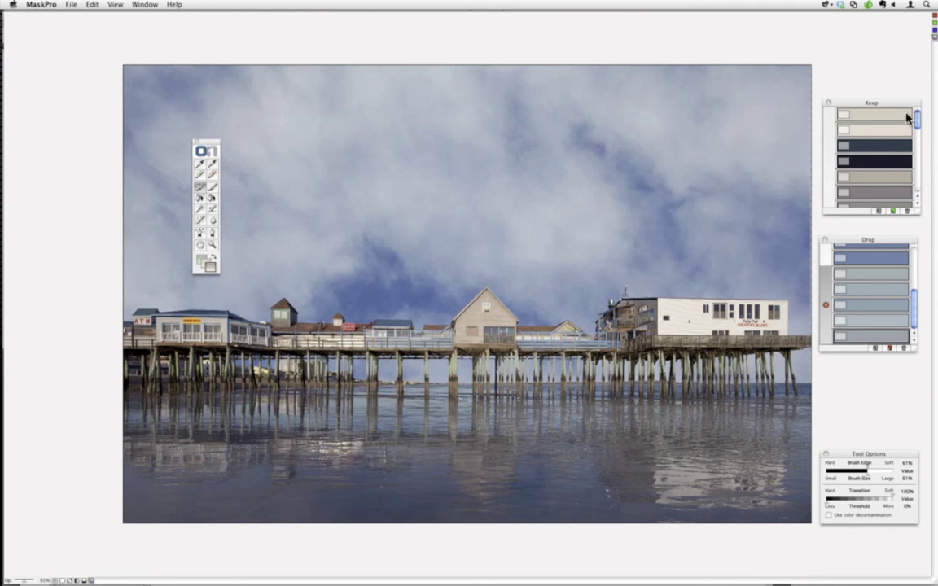
pyautogui.moveTo(916, 119); pyautogui.dragTo(890, 172)
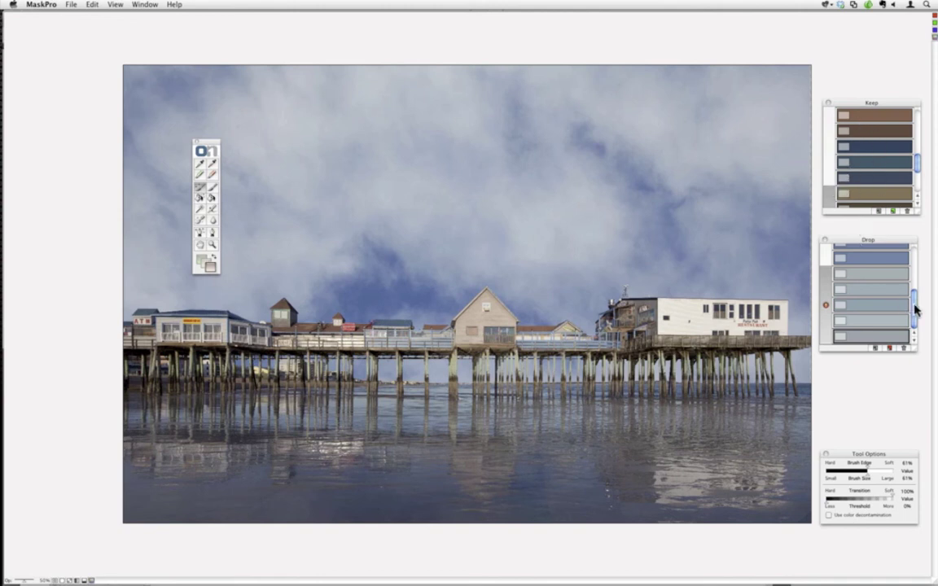
pyautogui.moveTo(915, 311)
pyautogui.mouseDown()
pyautogui.moveTo(914, 271)
pyautogui.moveTo(912, 305)
pyautogui.mouseUp()
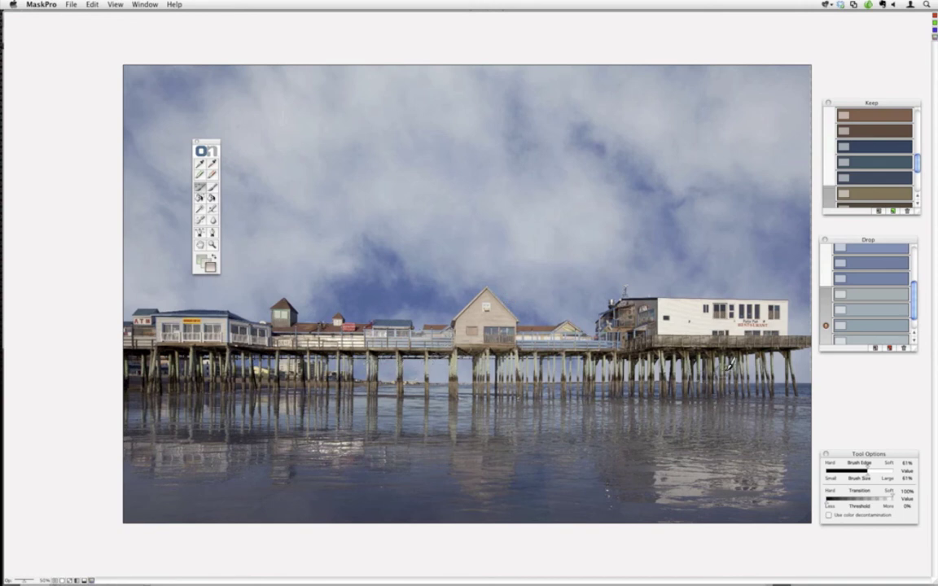
pyautogui.moveTo(916, 173); pyautogui.dragTo(860, 143)
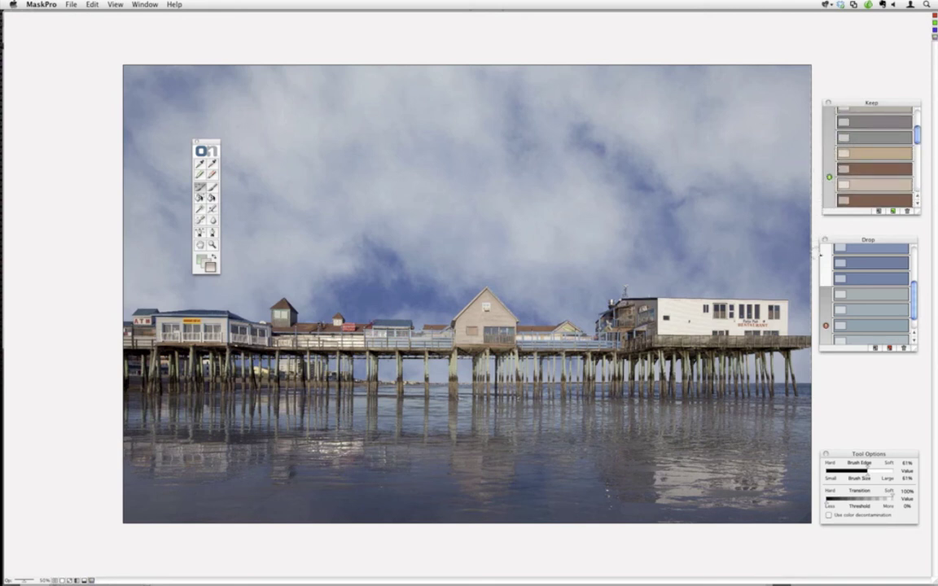
pyautogui.moveTo(913, 296); pyautogui.dragTo(916, 246)
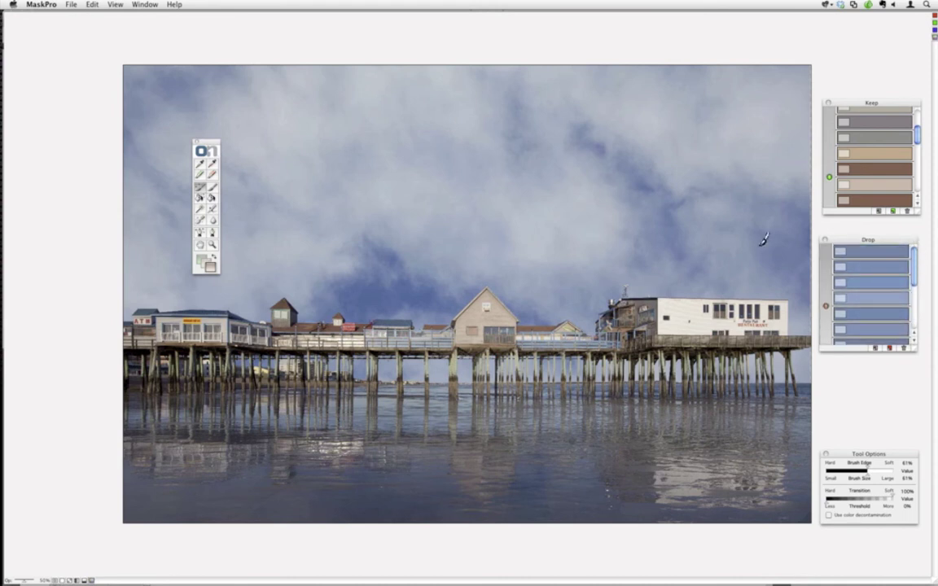
pyautogui.moveTo(916, 132); pyautogui.dragTo(917, 160)
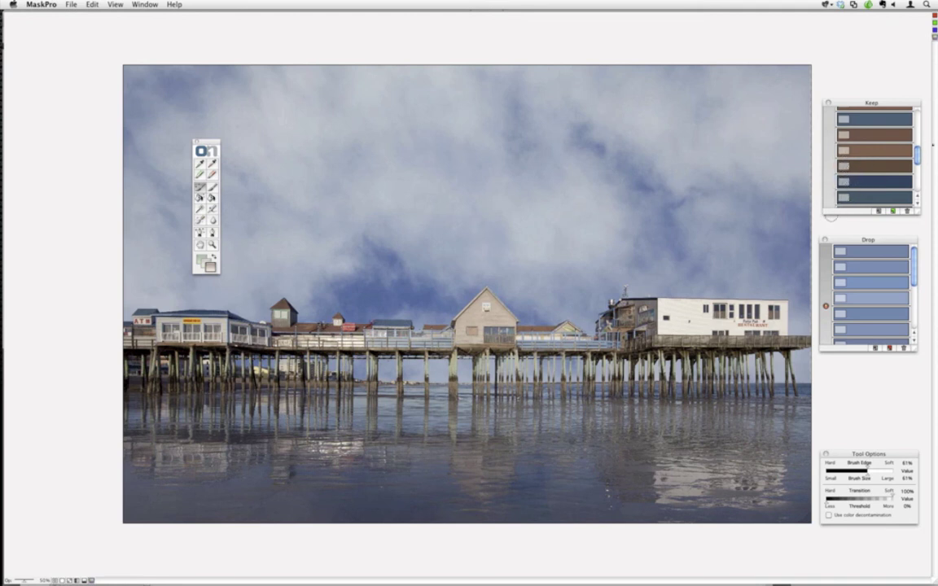
pyautogui.moveTo(915, 158); pyautogui.dragTo(918, 142)
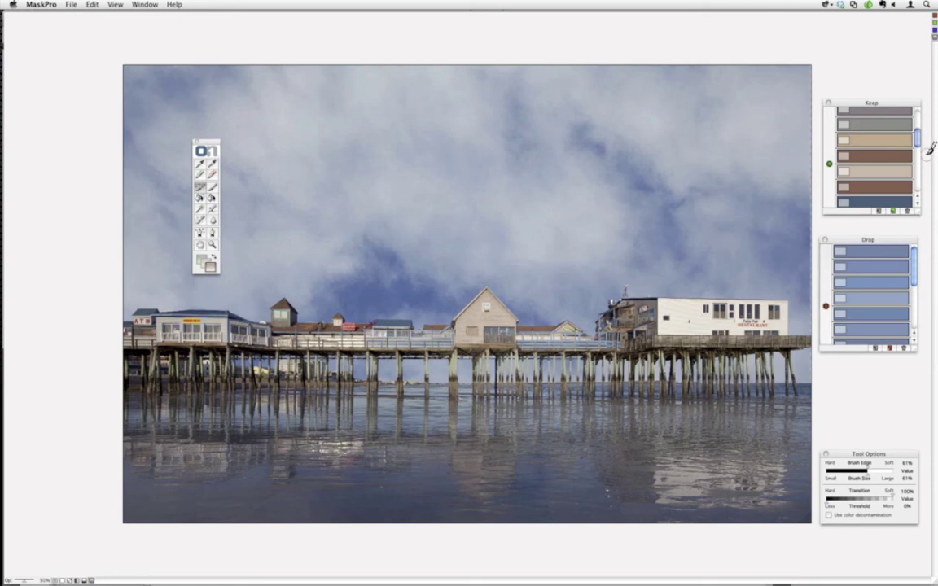
# Return to Mask Pro from Photoshop and move the floating tool palette off the photo into the blank margin beside it
pyautogui.moveTo(916, 145); pyautogui.dragTo(917, 115)
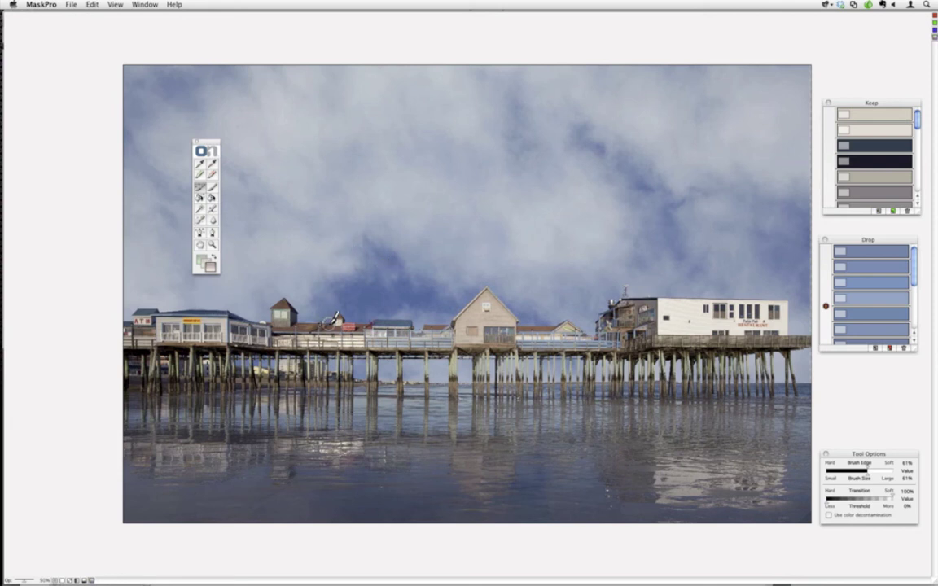
pyautogui.moveTo(5, 252)
pyautogui.click(10, 257)
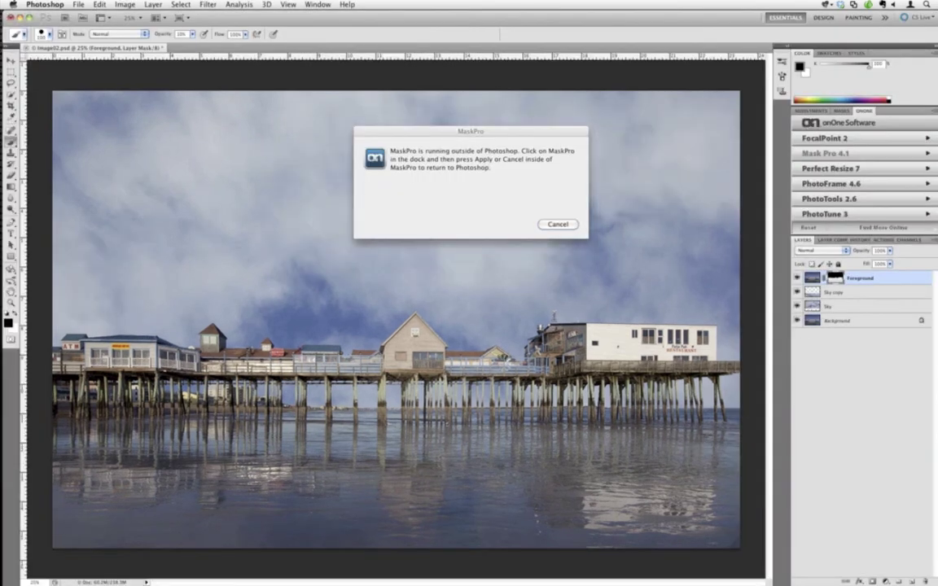
pyautogui.moveTo(12, 290)
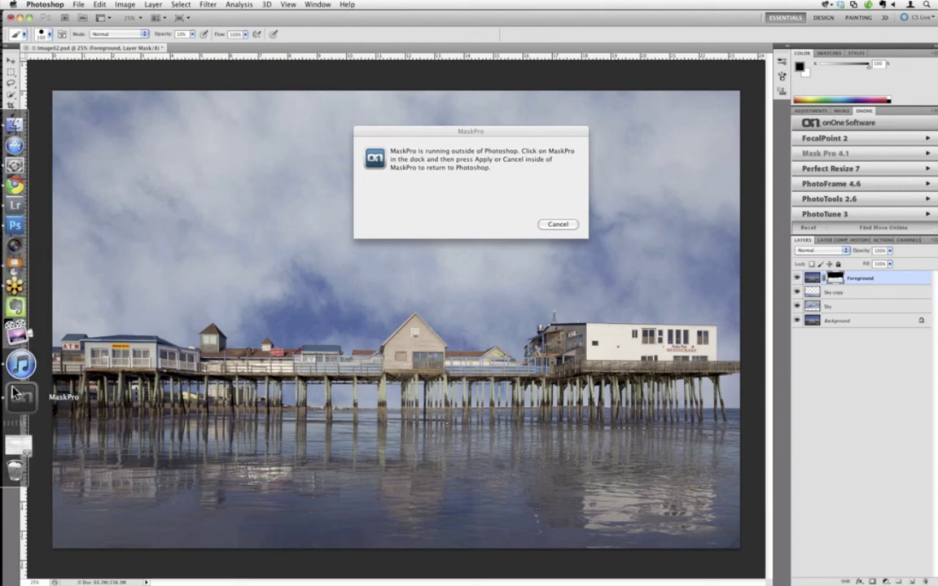
pyautogui.click(18, 392)
pyautogui.moveTo(219, 145); pyautogui.dragTo(115, 155)
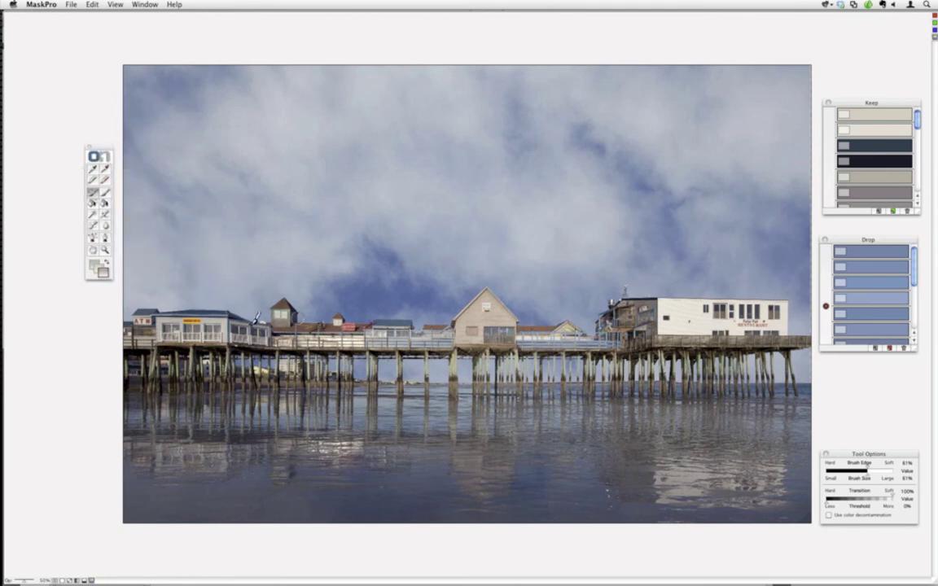
# View the Save Workspace and Load Workspace dialogs, cancelling each without saving or loading a workspace
pyautogui.click(71, 5)
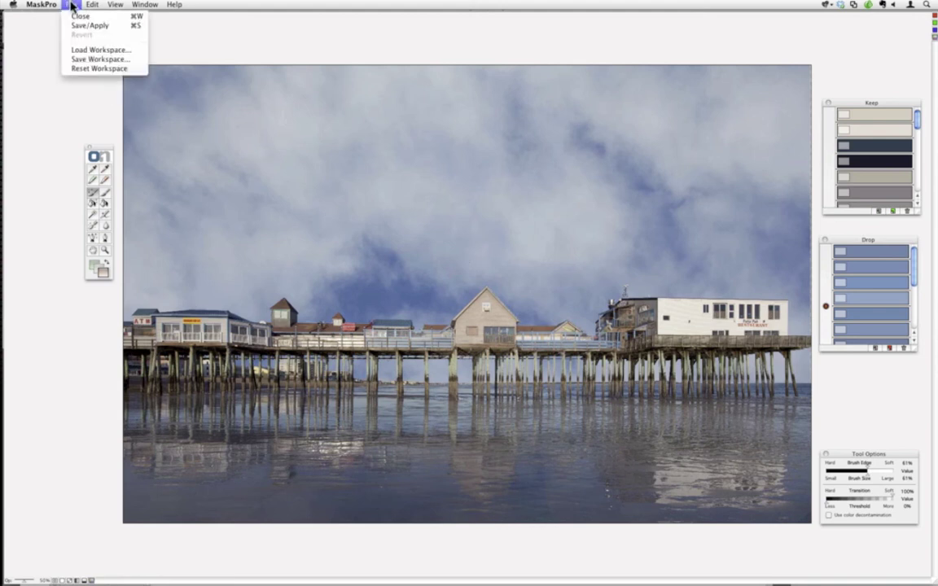
pyautogui.click(98, 60)
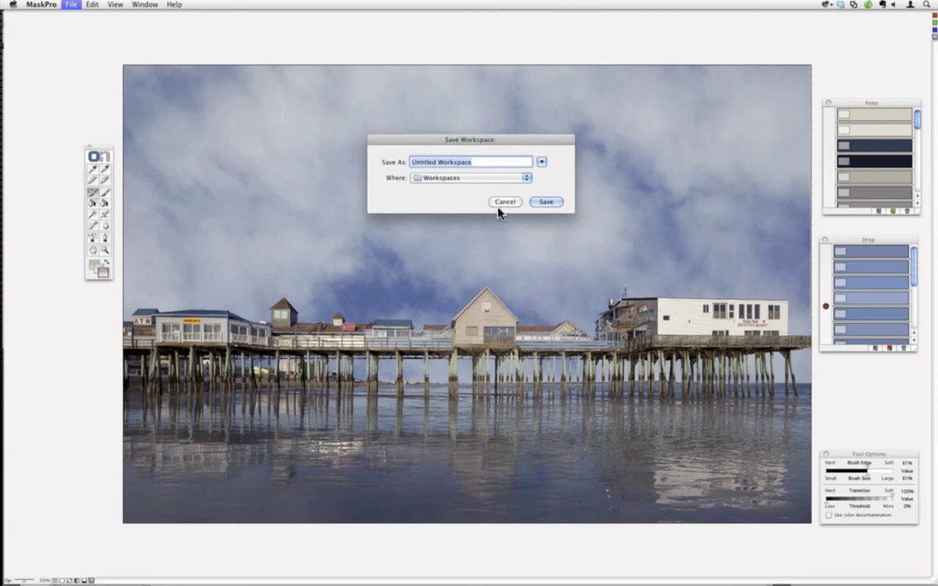
pyautogui.click(504, 201)
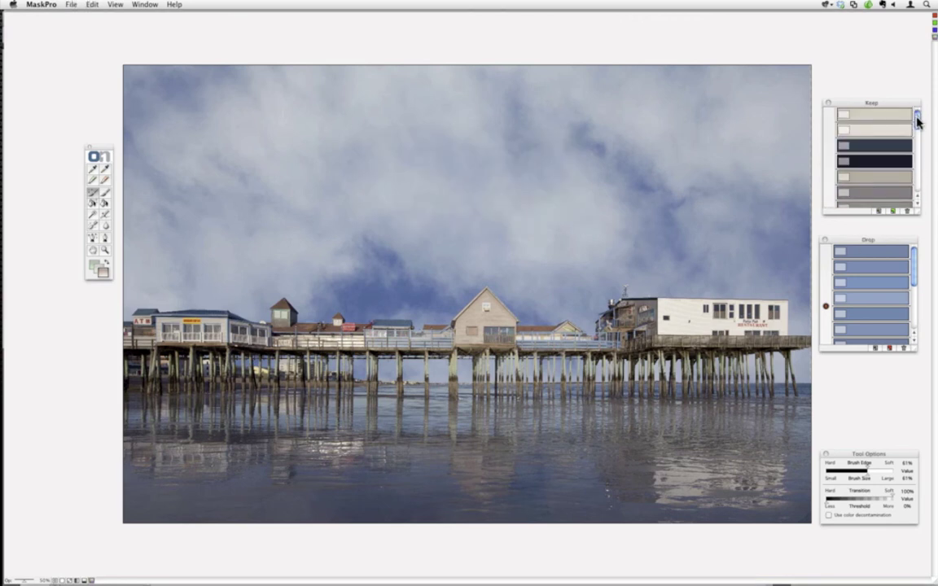
pyautogui.click(73, 4)
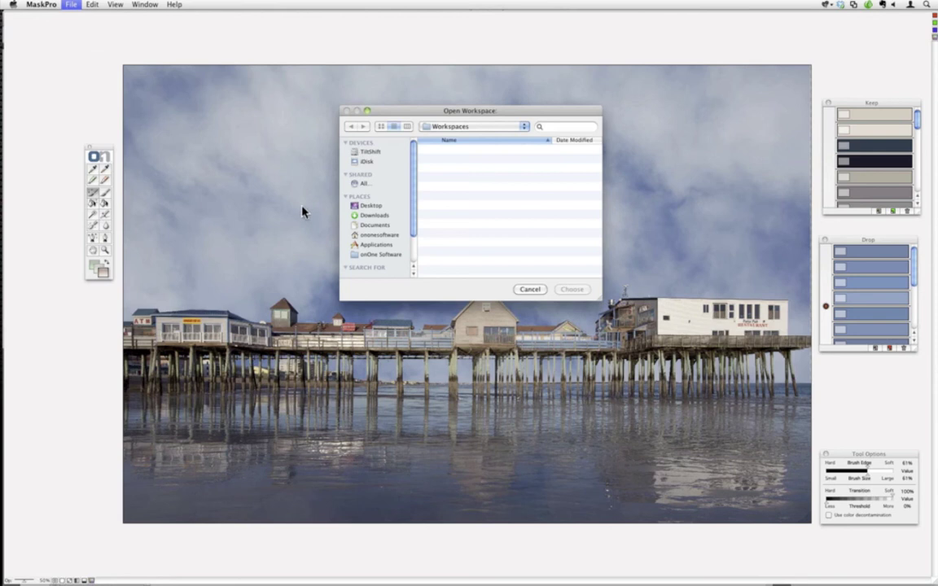
pyautogui.click(530, 289)
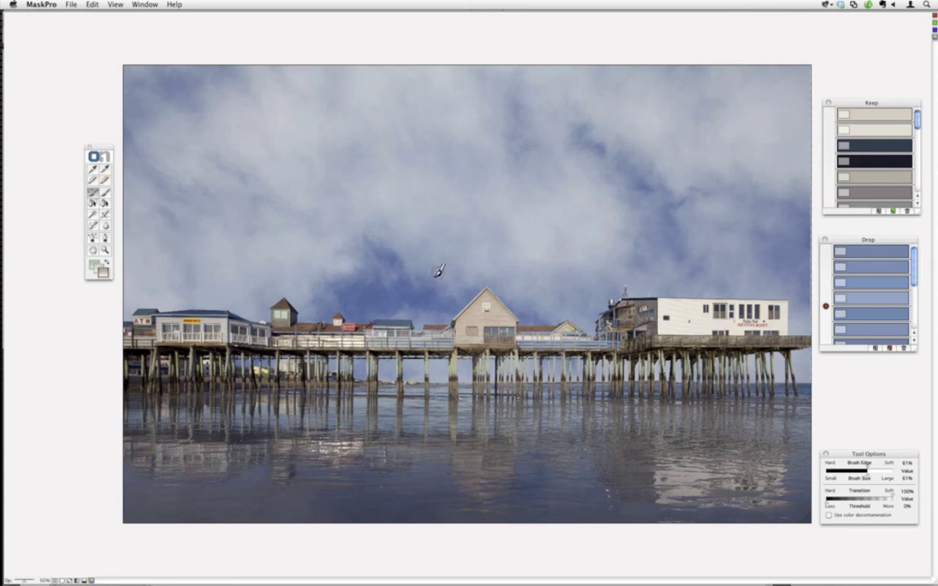
# Save and apply the mask to the Foreground layer, returning to Photoshop
pyautogui.click(70, 5)
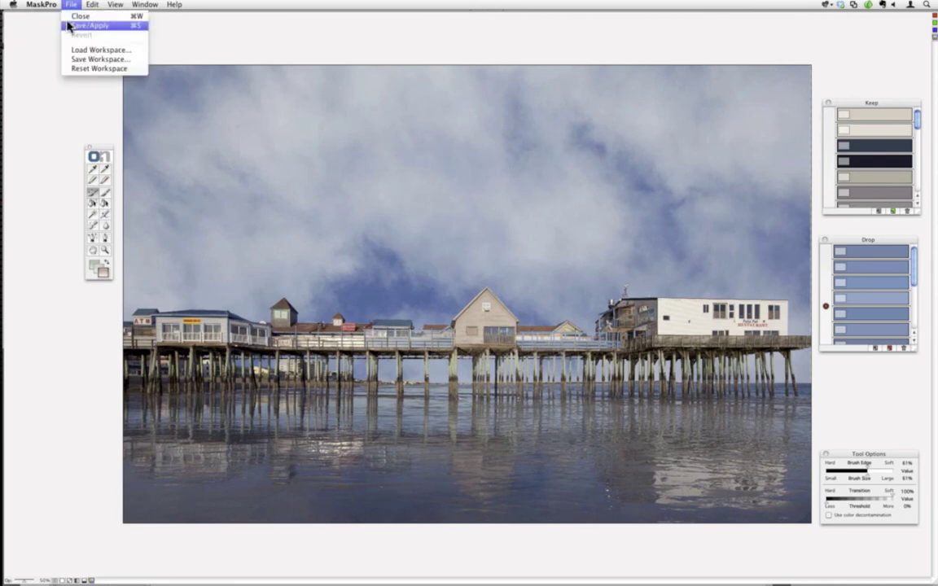
pyautogui.click(68, 26)
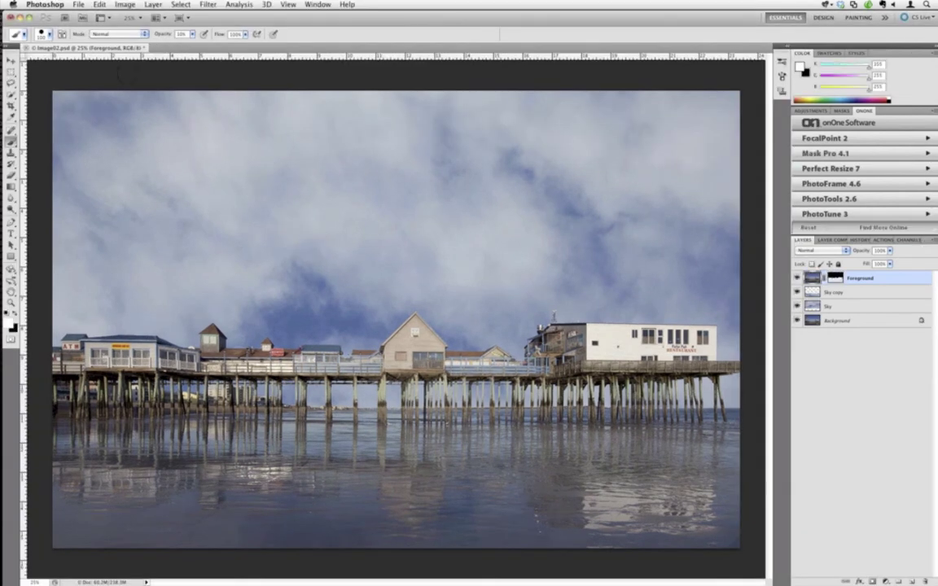
# Try to crop the image to a rectangular selection around the central gabled house, undo the crop and clear the selection
pyautogui.click(11, 72)
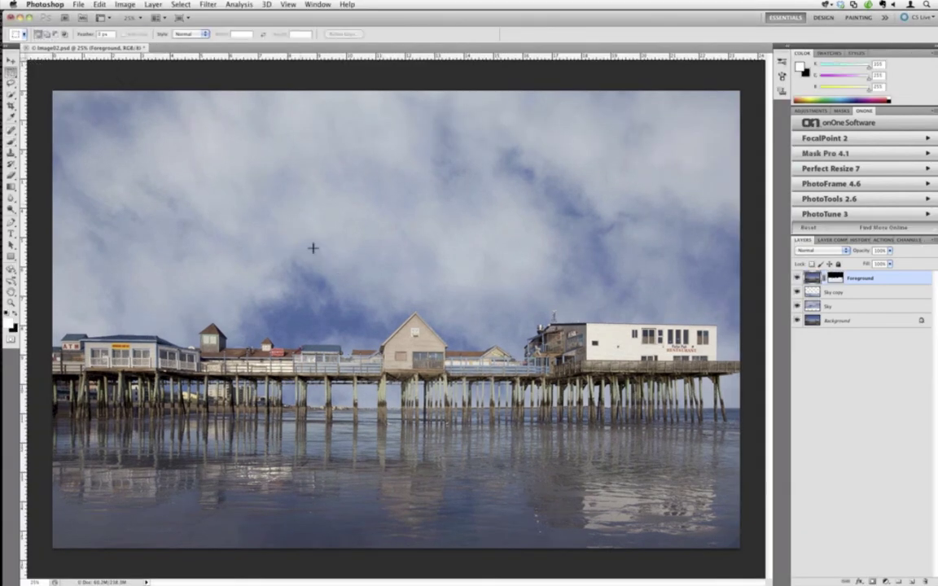
pyautogui.moveTo(532, 505); pyautogui.dragTo(536, 511)
pyautogui.click(125, 4)
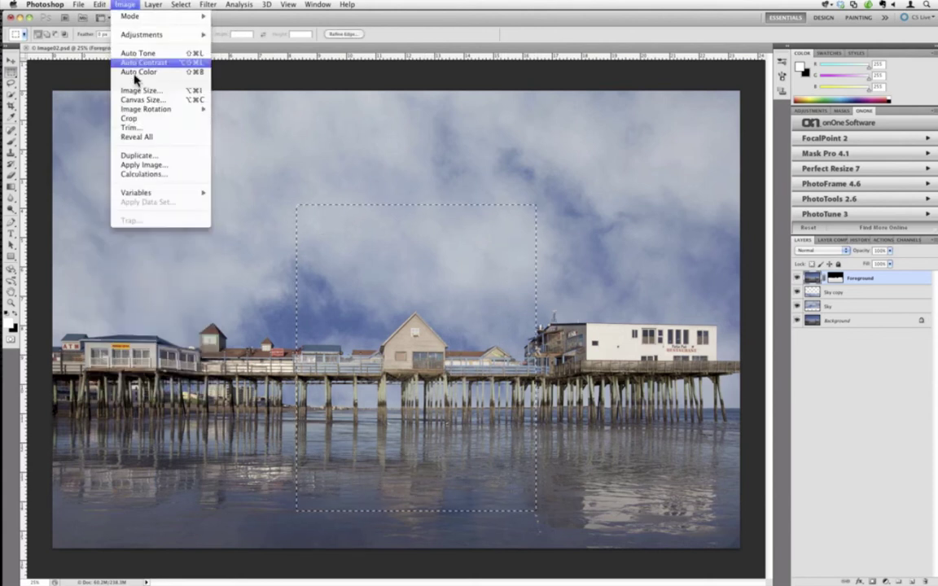
pyautogui.click(131, 119)
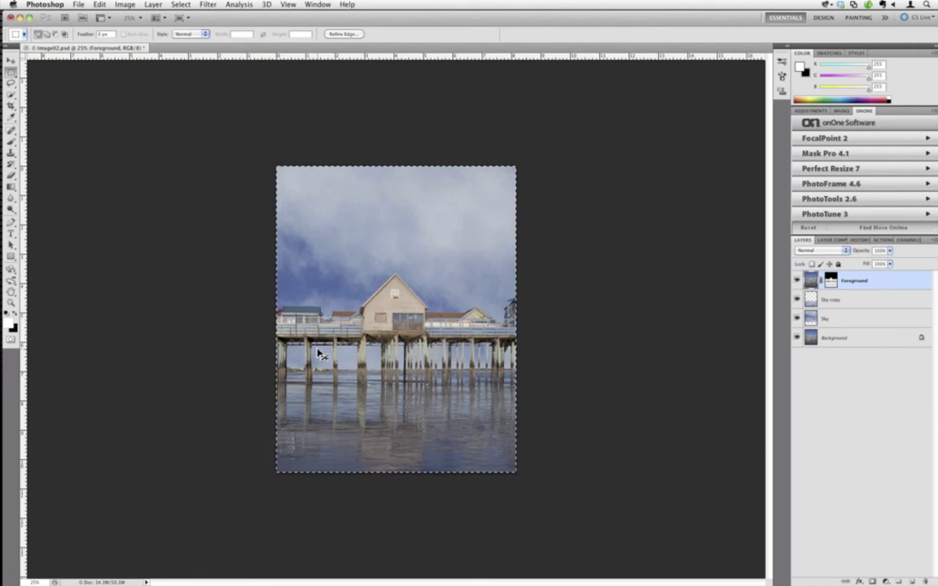
pyautogui.hotkey('ctrl', 'z')
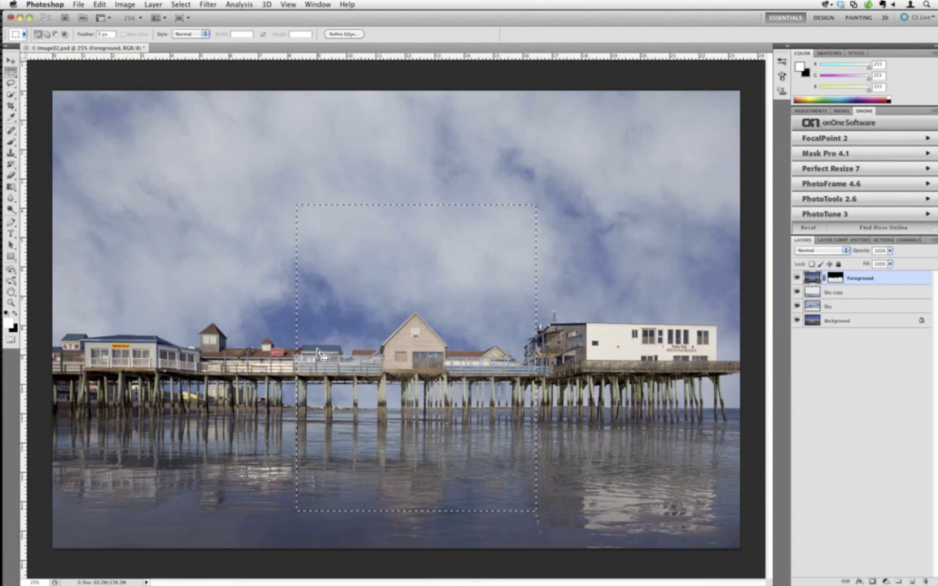
pyautogui.click(175, 142)
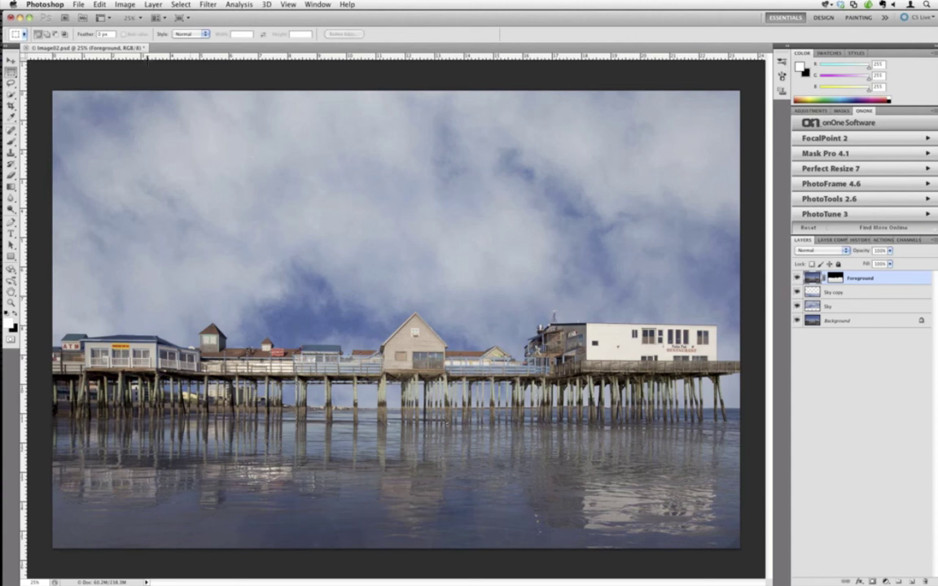
# Convert the image to Grayscale mode without flattening the layers, discarding the color information
pyautogui.click(122, 4)
pyautogui.moveTo(157, 16)
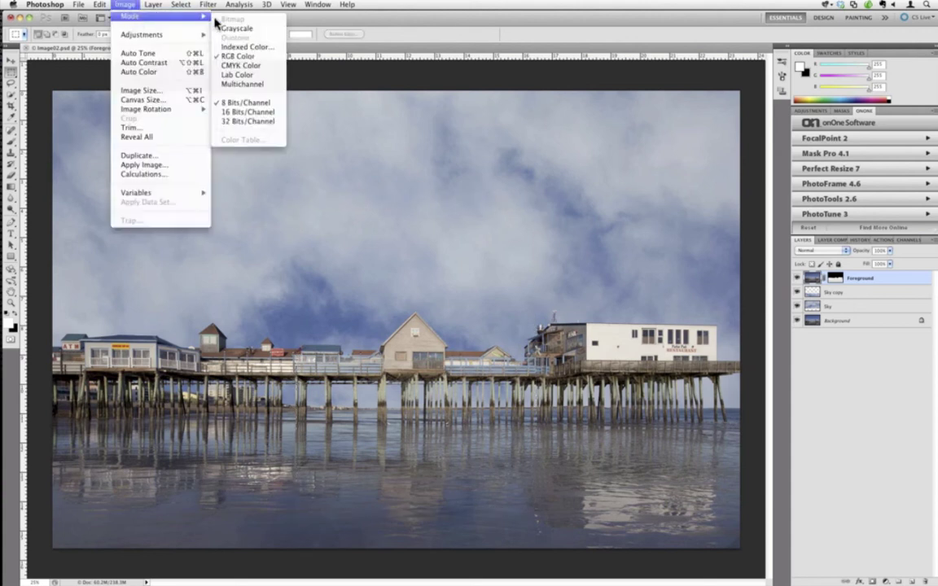
pyautogui.click(255, 31)
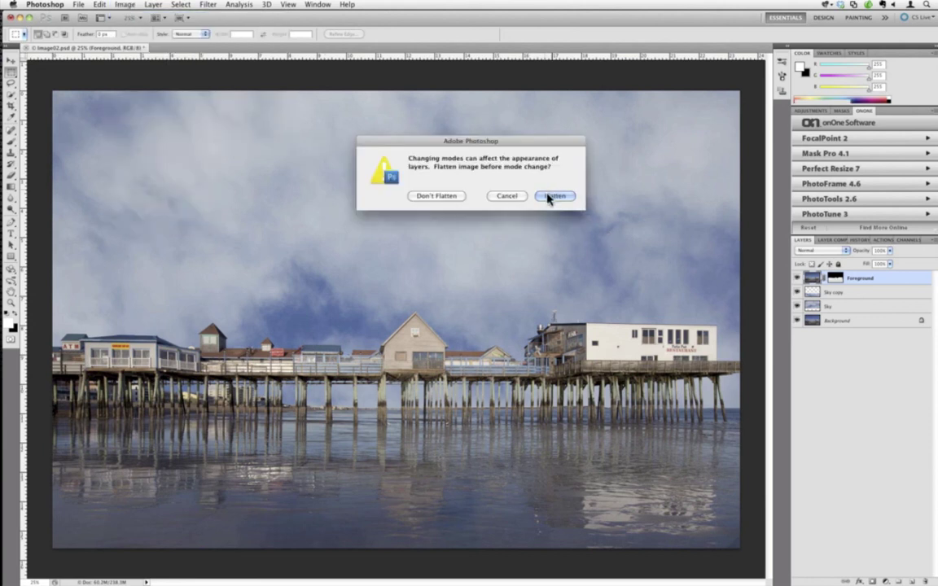
pyautogui.click(457, 201)
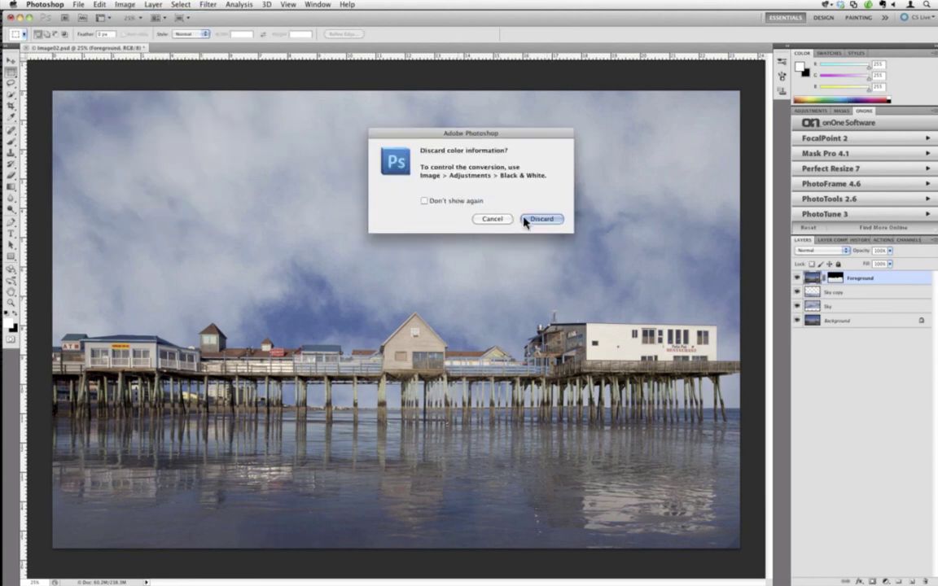
pyautogui.click(543, 221)
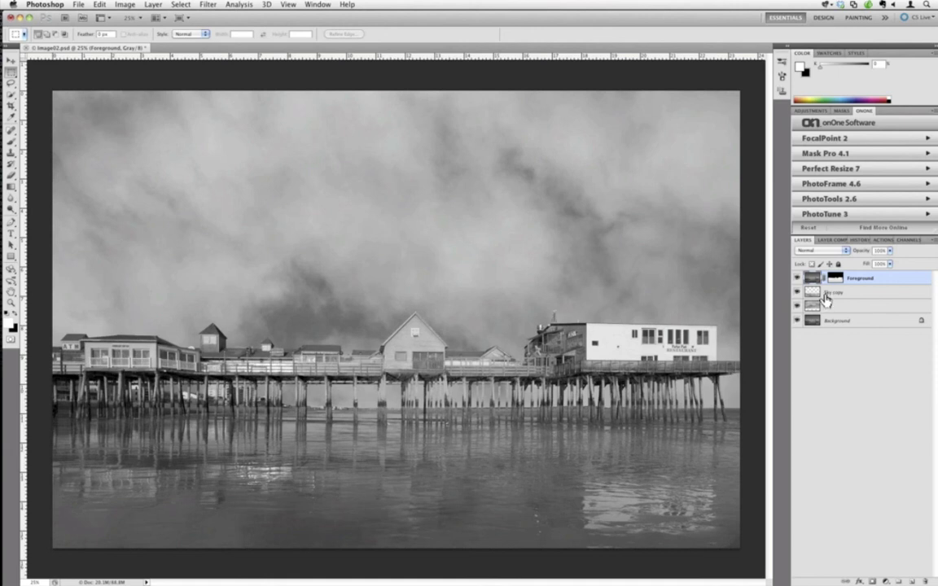
# Stamp all visible layers into a new top layer and add a Brightness/Contrast adjustment above it with Contrast 72
pyautogui.press('super+shift+alt+n')
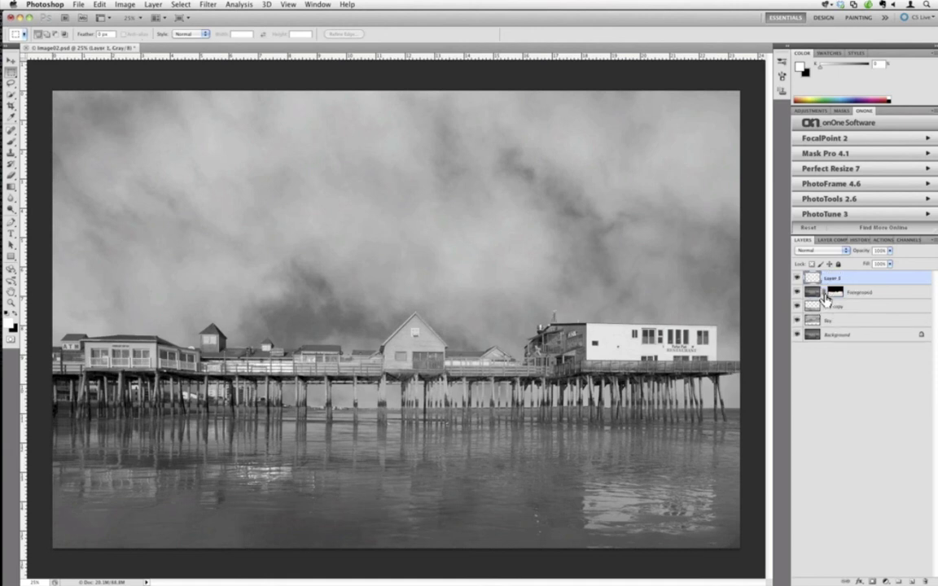
pyautogui.press('super+alt+shift+e')
pyautogui.click(824, 114)
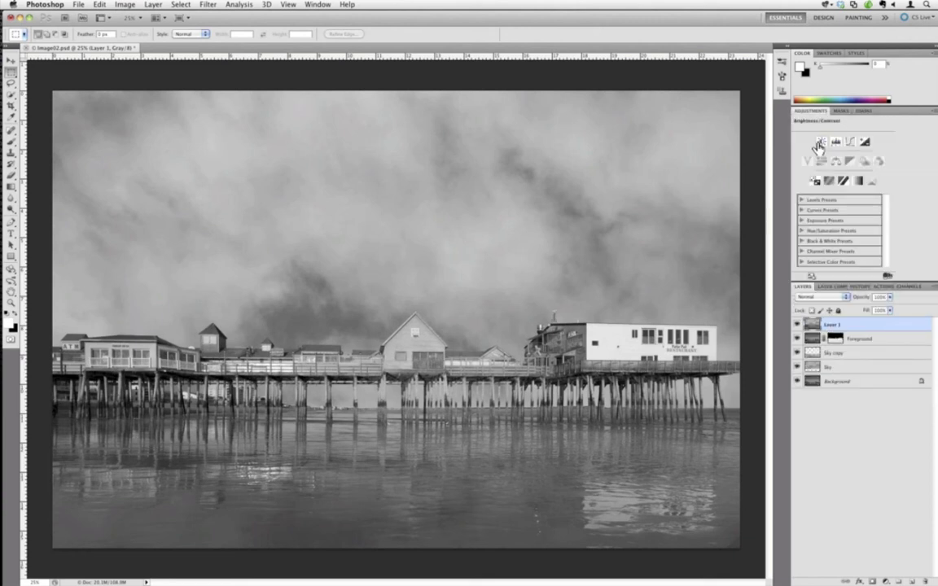
pyautogui.click(819, 145)
pyautogui.moveTo(844, 168); pyautogui.dragTo(854, 170)
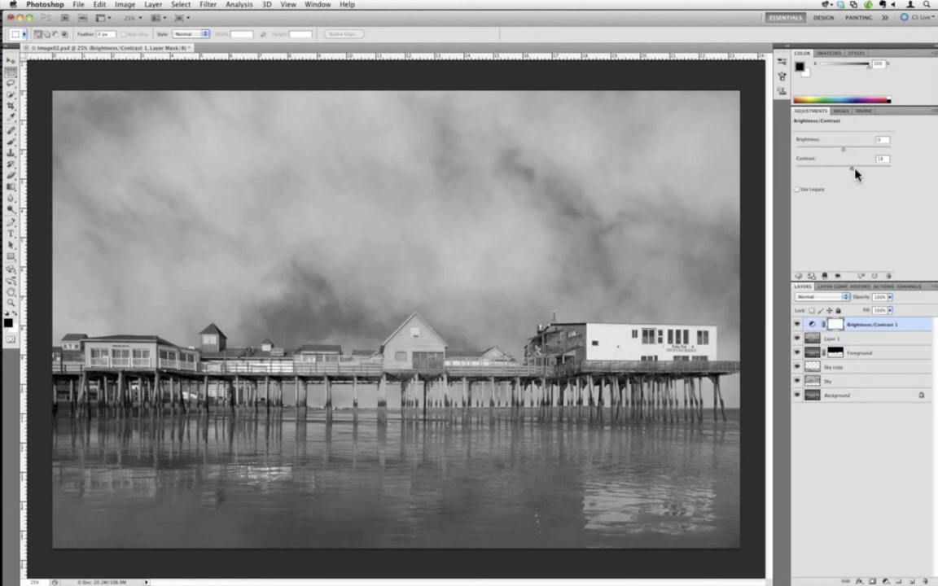
pyautogui.click(865, 171)
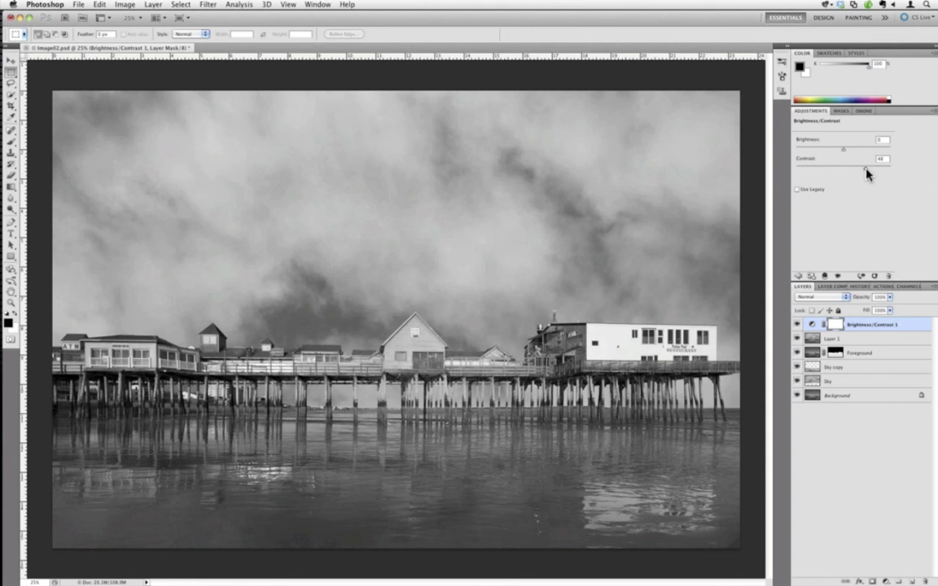
pyautogui.moveTo(867, 171); pyautogui.dragTo(876, 168)
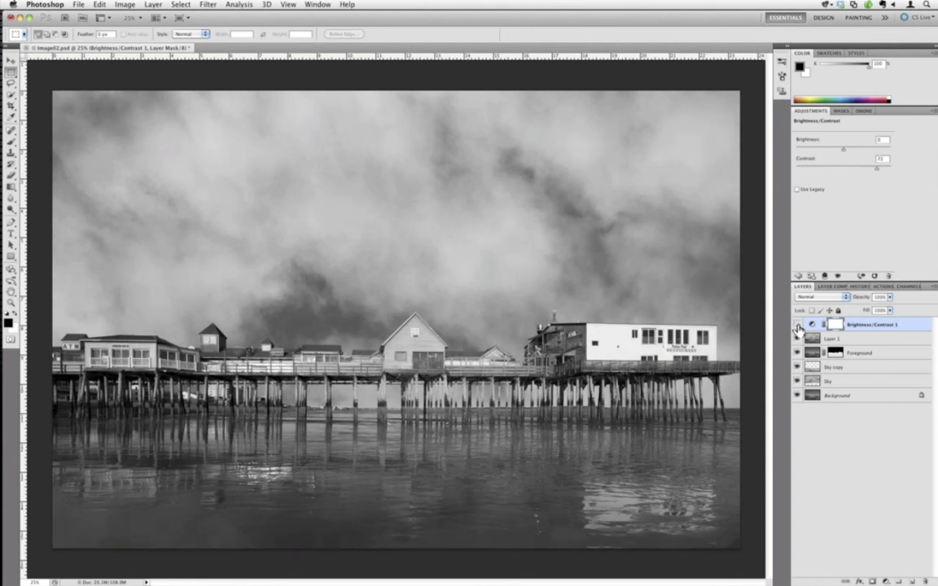
# Compare the image with the Brightness/Contrast layer hidden and shown, and set its Brightness to 17
pyautogui.click(797, 326)
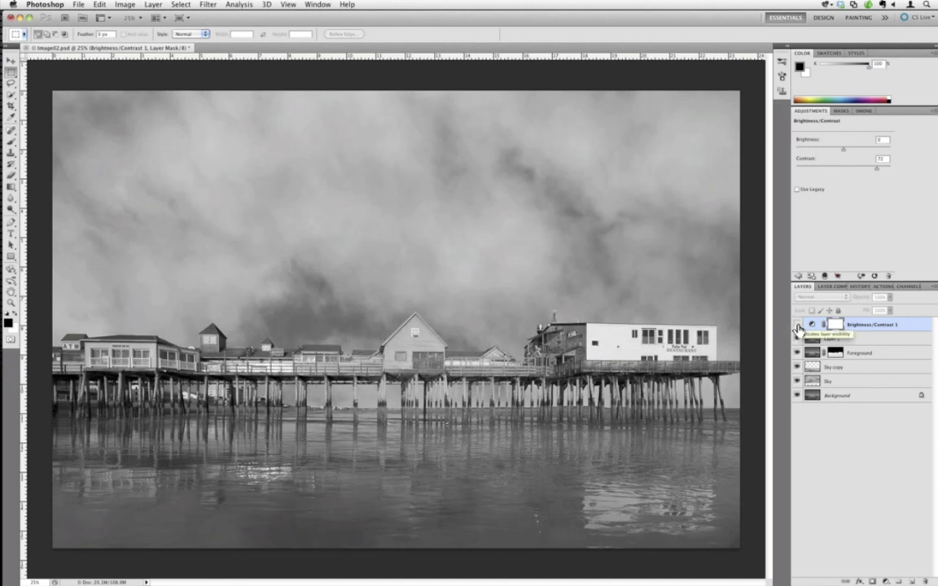
pyautogui.click(797, 326)
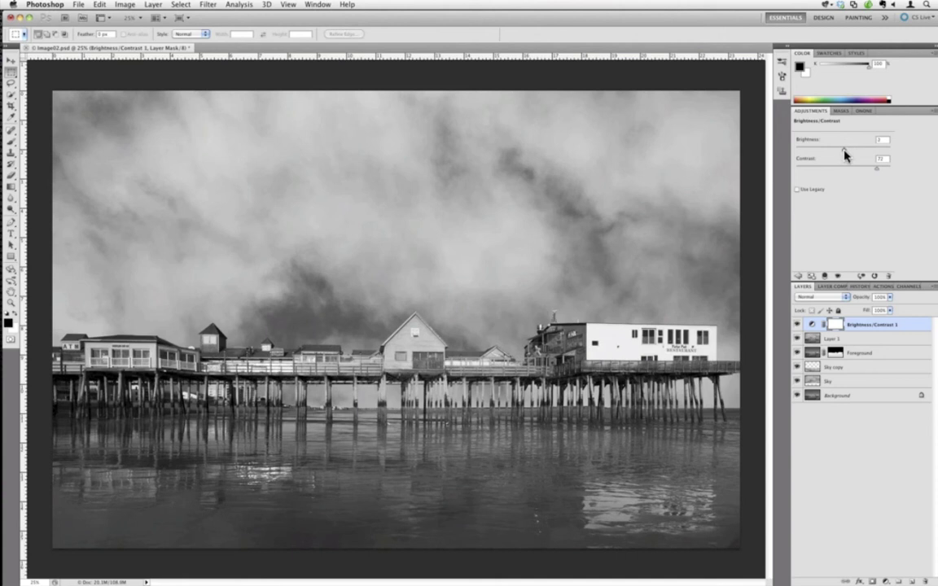
pyautogui.moveTo(844, 149); pyautogui.dragTo(854, 149)
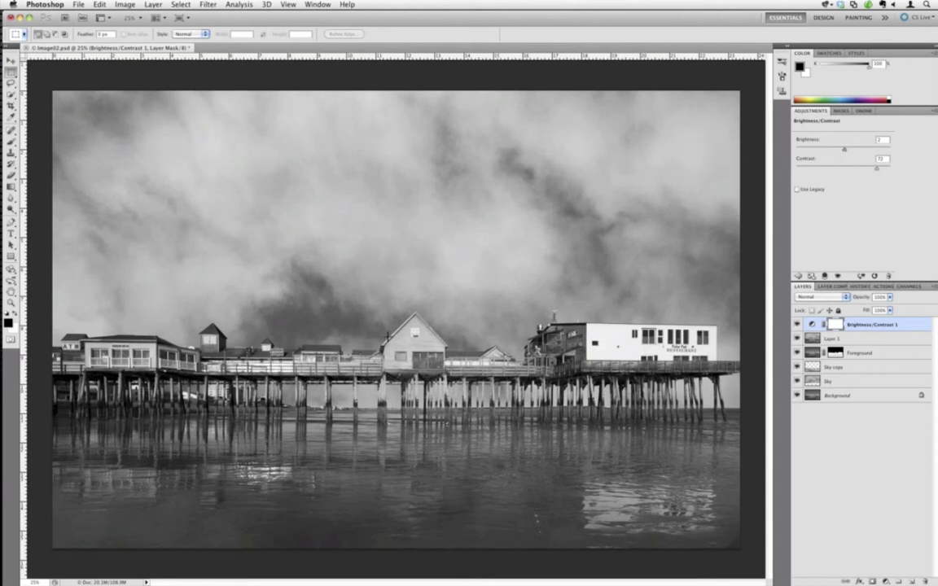
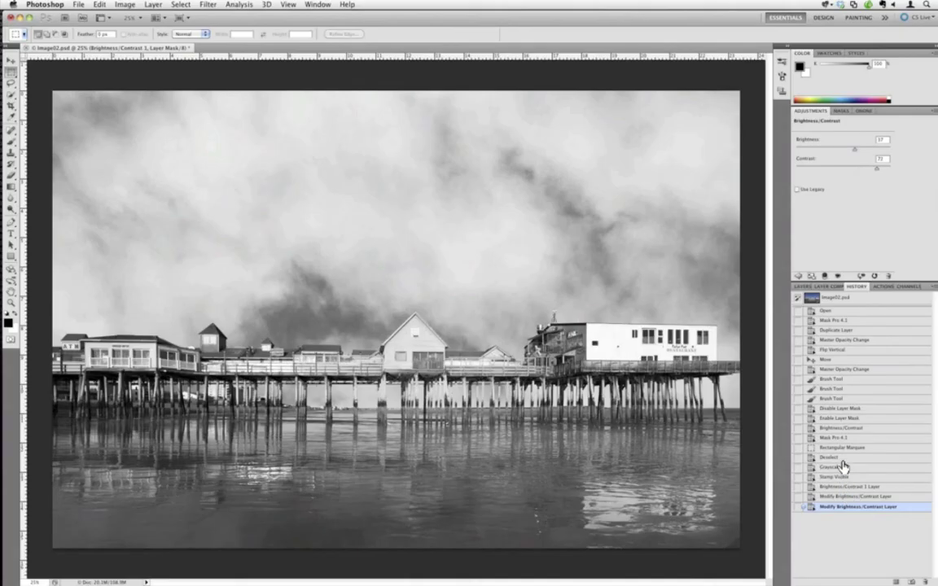
# Revert the document to the Deselect history state before the Grayscale conversion, and make the Foreground layer's mask active
pyautogui.click(841, 459)
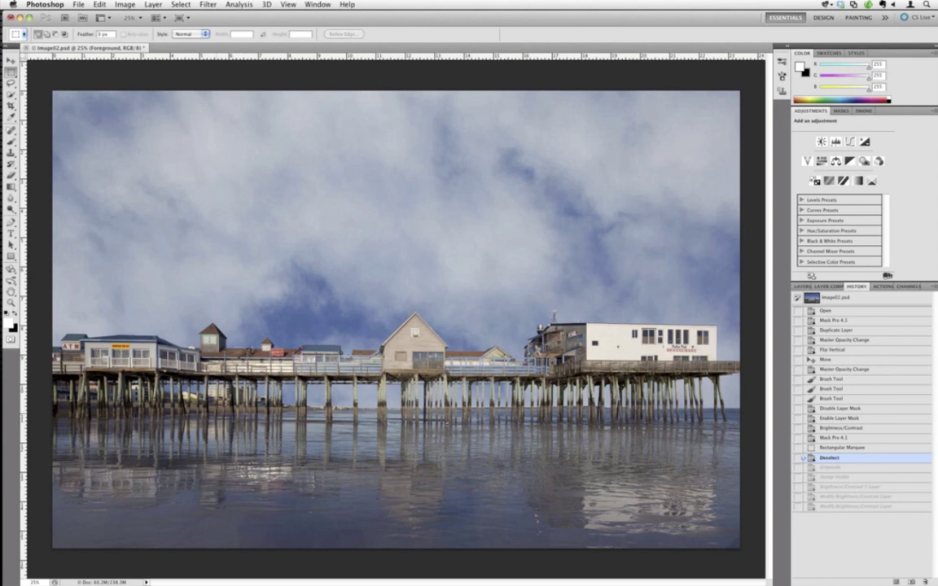
pyautogui.press('F7')
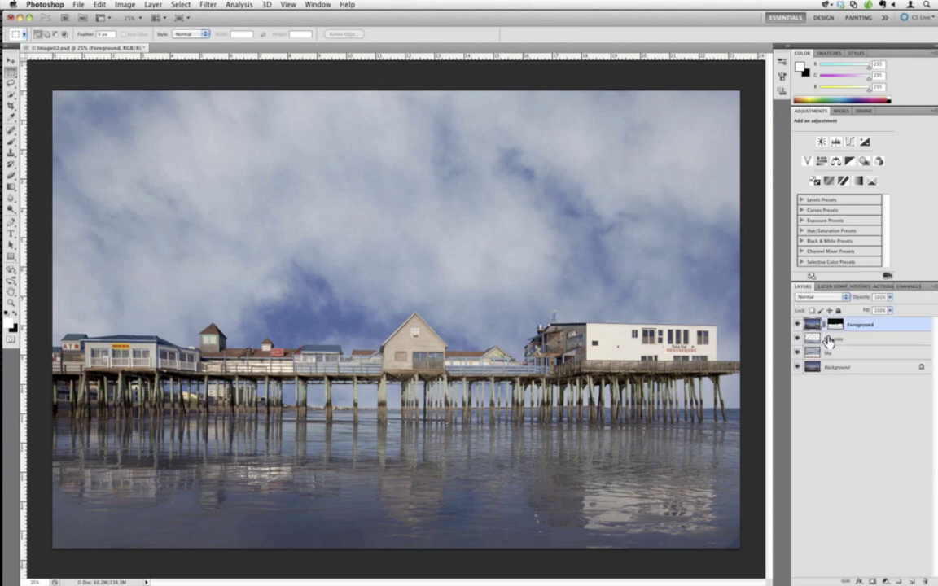
pyautogui.moveTo(828, 340); pyautogui.dragTo(828, 338)
pyautogui.click(833, 325)
pyautogui.press('x')
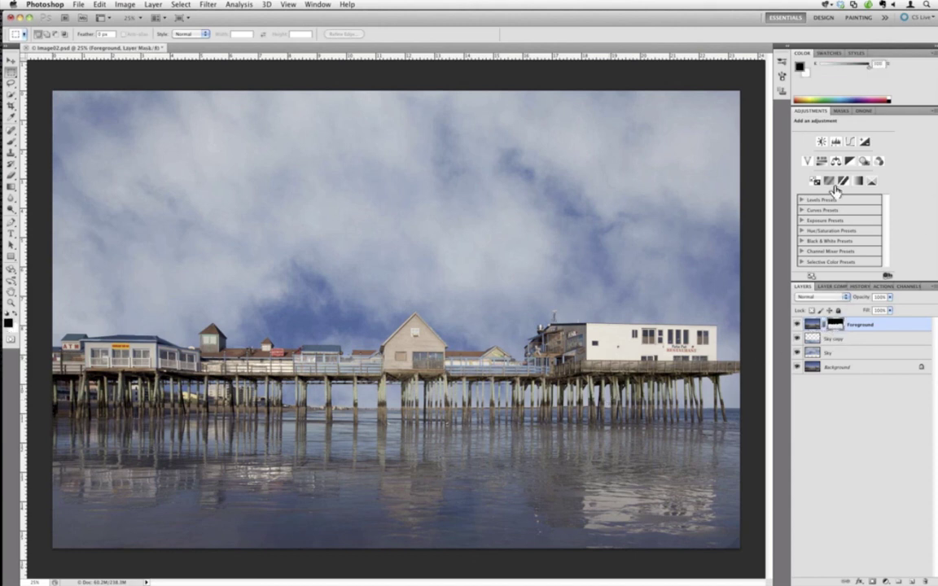
# Open the color version's Foreground layer and its mask in Mask Pro 4.1 again
pyautogui.click(864, 111)
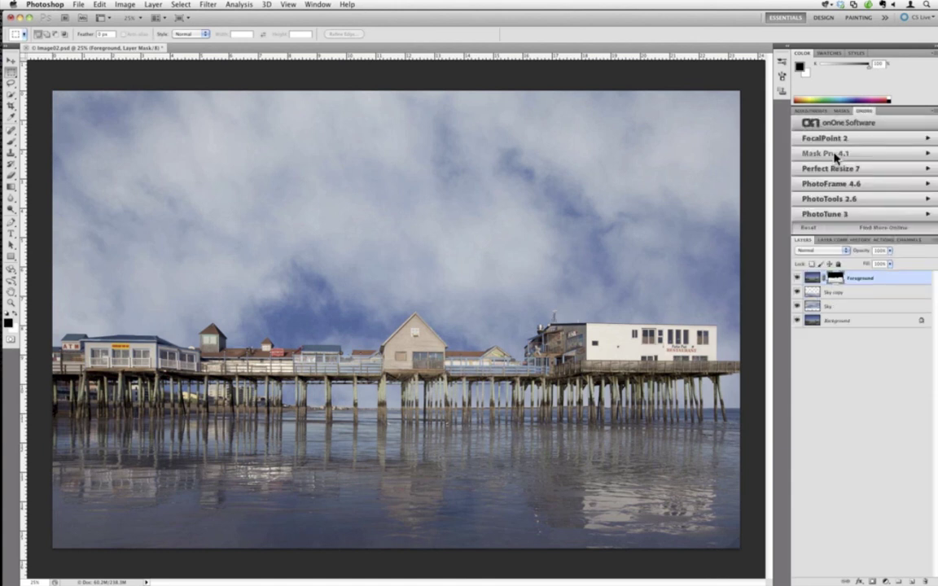
pyautogui.click(834, 154)
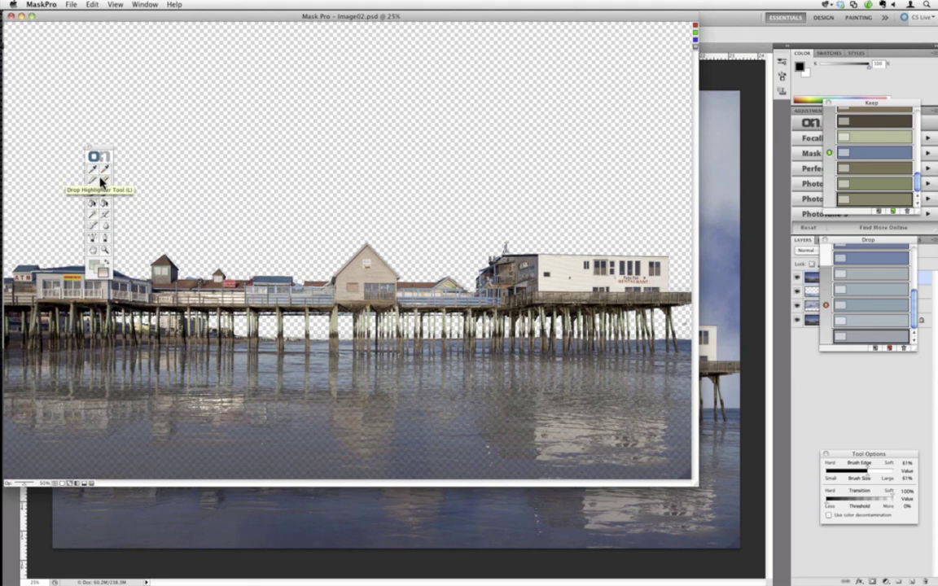
pyautogui.click(101, 181)
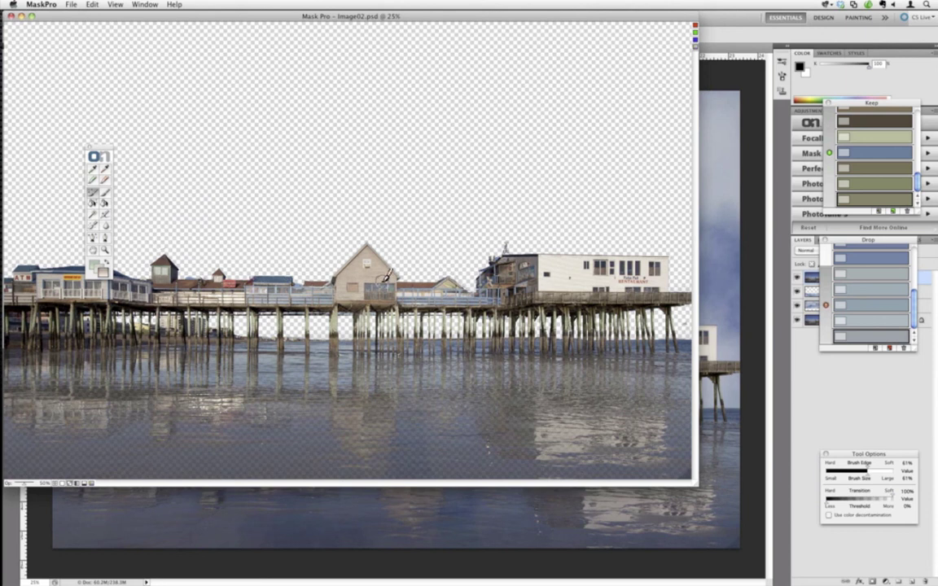
# Look up the Keep/Drop Detail Palette and Highlighters pages in the Mask Pro 4 User Guide, and close both the guide and Mask Pro
pyautogui.click(175, 5)
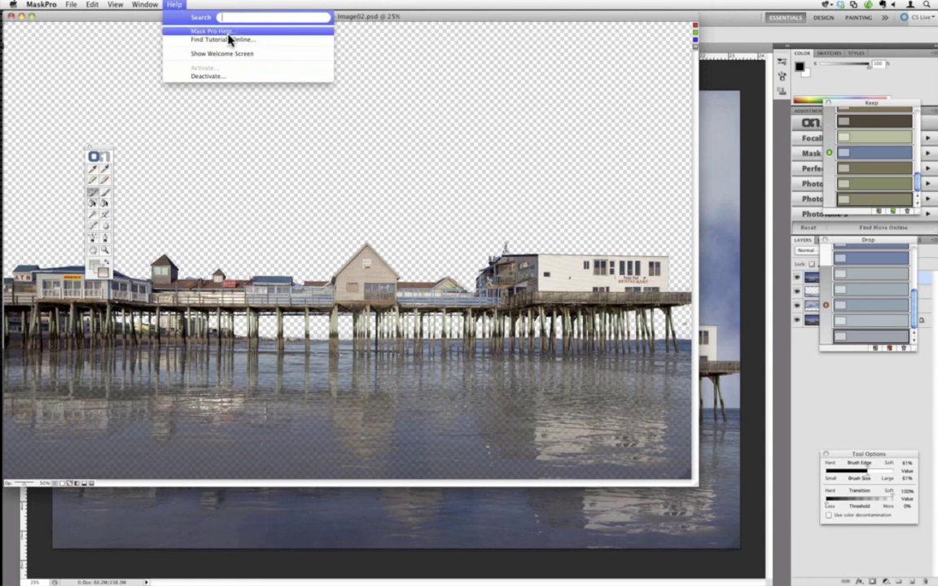
pyautogui.click(229, 34)
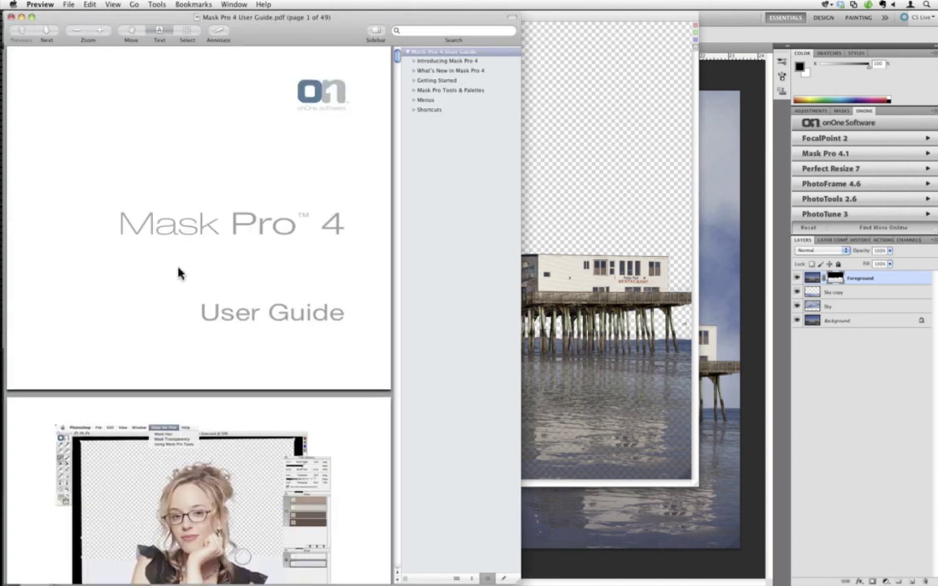
pyautogui.scroll(-5, 179, 272)
pyautogui.scroll(-10, 181, 273)
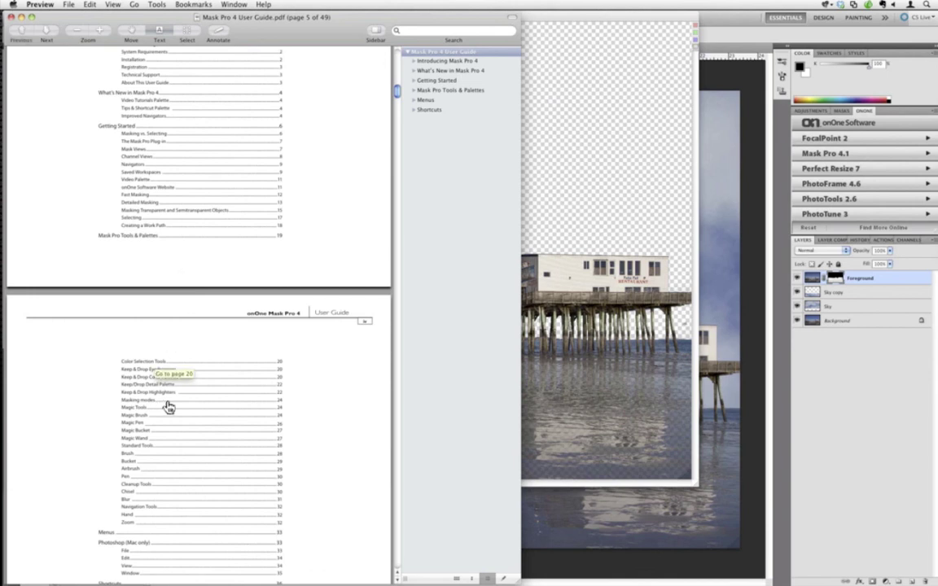
pyautogui.click(278, 394)
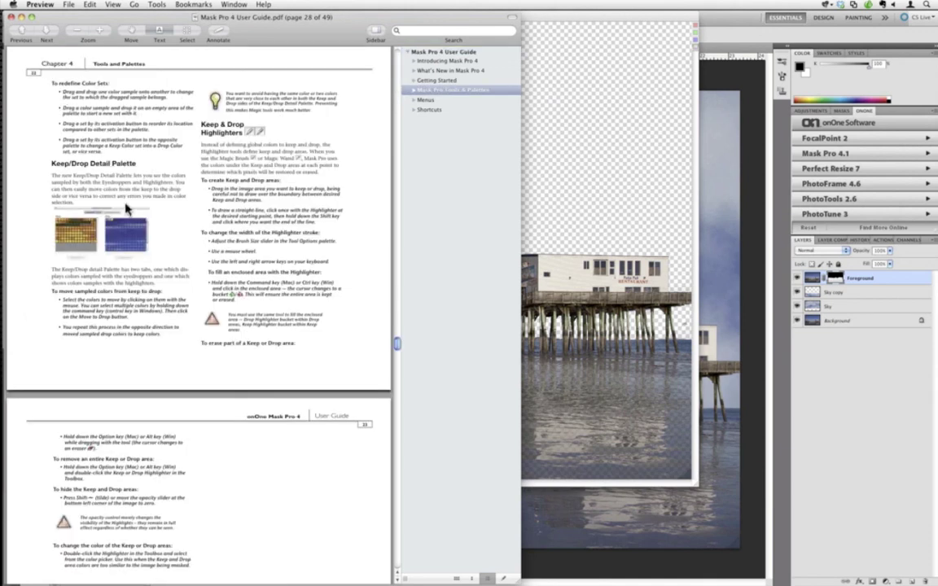
pyautogui.click(12, 17)
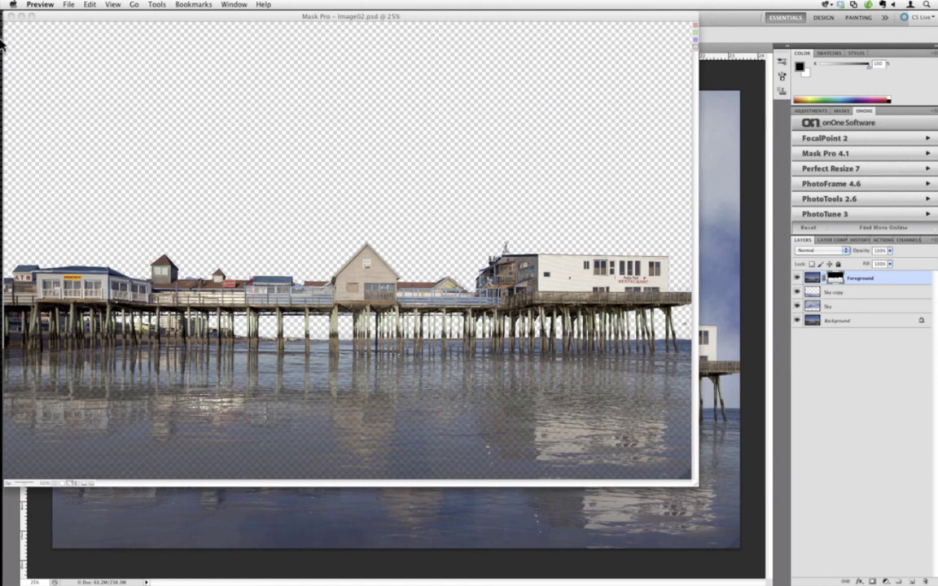
pyautogui.click(9, 17)
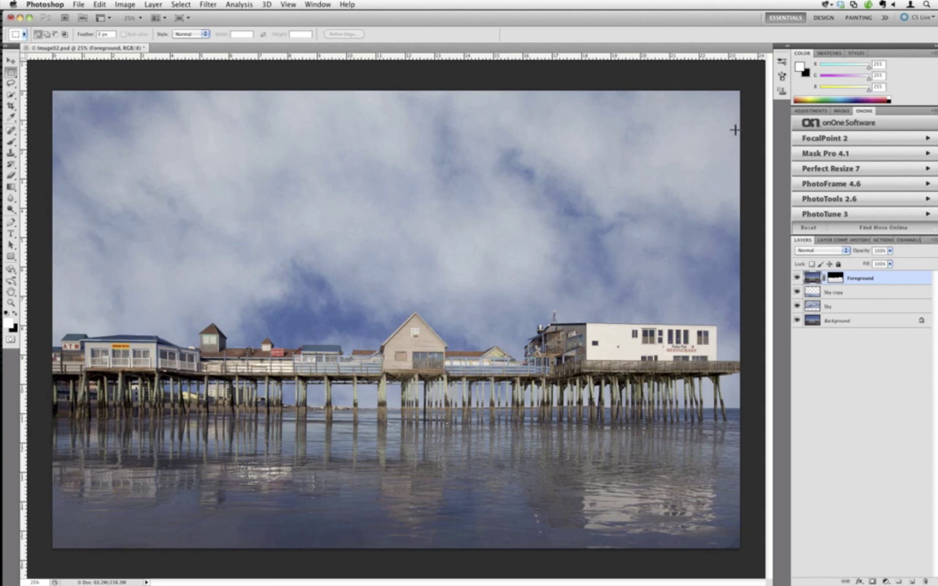
# Try merging all visible layers, undo the merge, and stamp the visible layers into a new layer above Foreground instead
pyautogui.rightClick(836, 283)
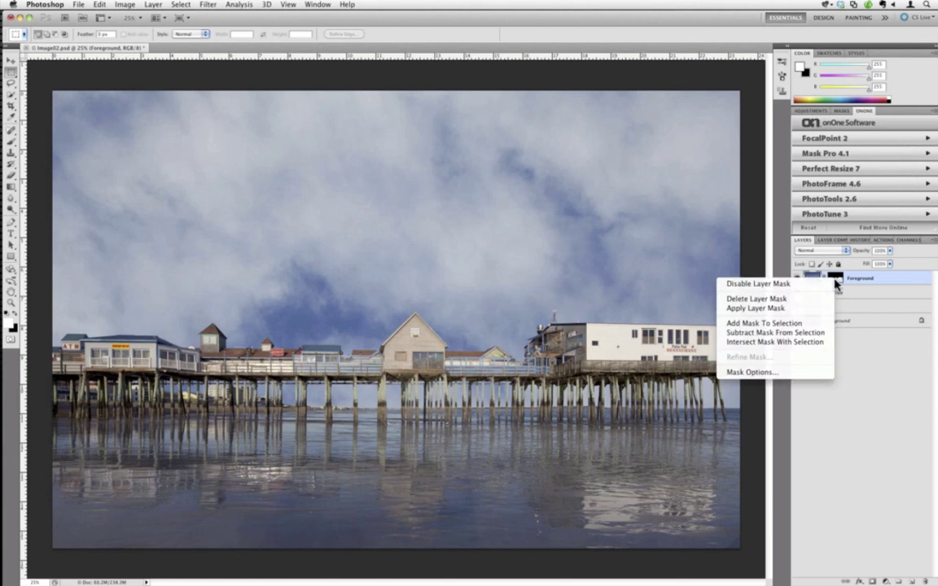
pyautogui.click(873, 462)
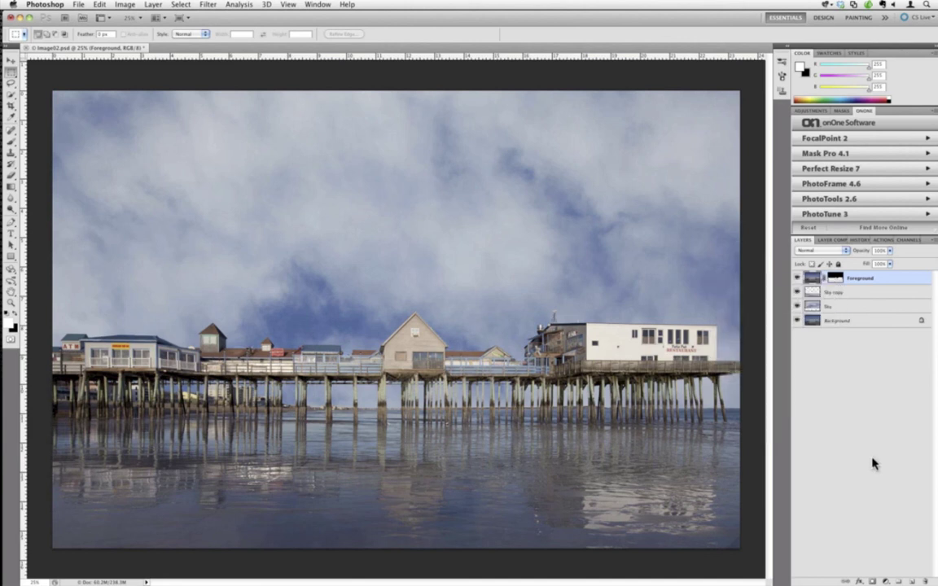
pyautogui.hotkey('ctrl', 'shift', 'e')
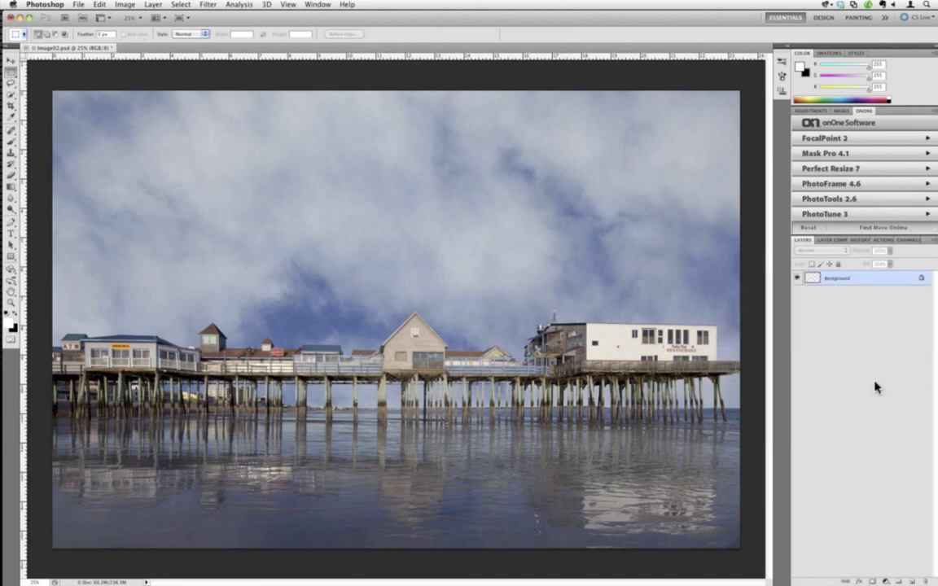
pyautogui.hotkey('ctrl', 'z')
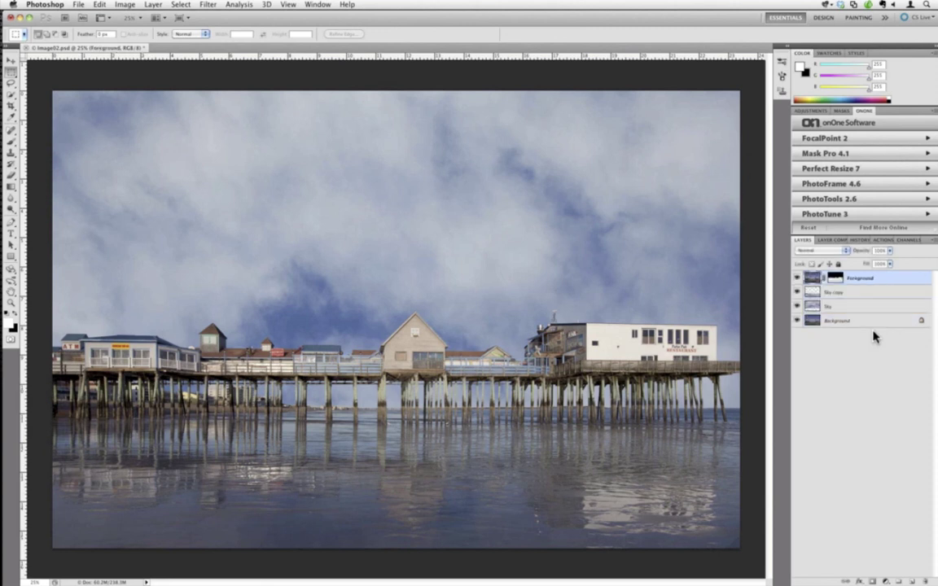
pyautogui.hotkey('ctrl', 'alt', 'shift', 'e')
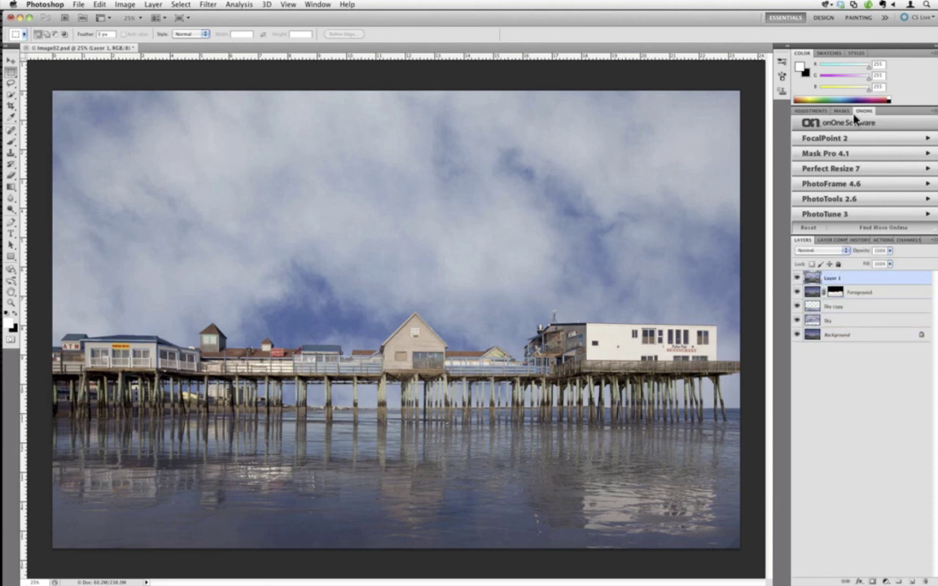
# Open the stamped top layer in Mask Pro 4.1 and enlarge the window to full screen
pyautogui.click(839, 153)
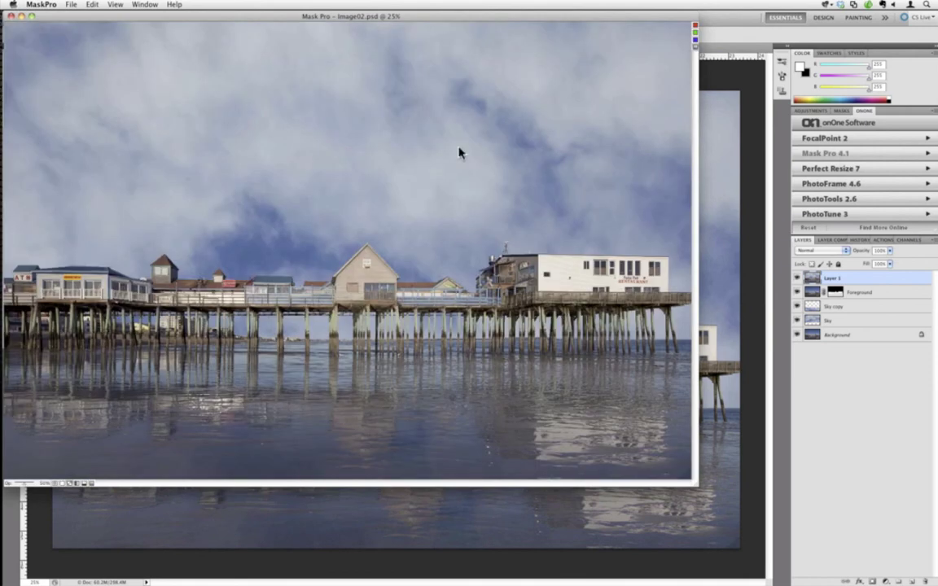
pyautogui.click(143, 4)
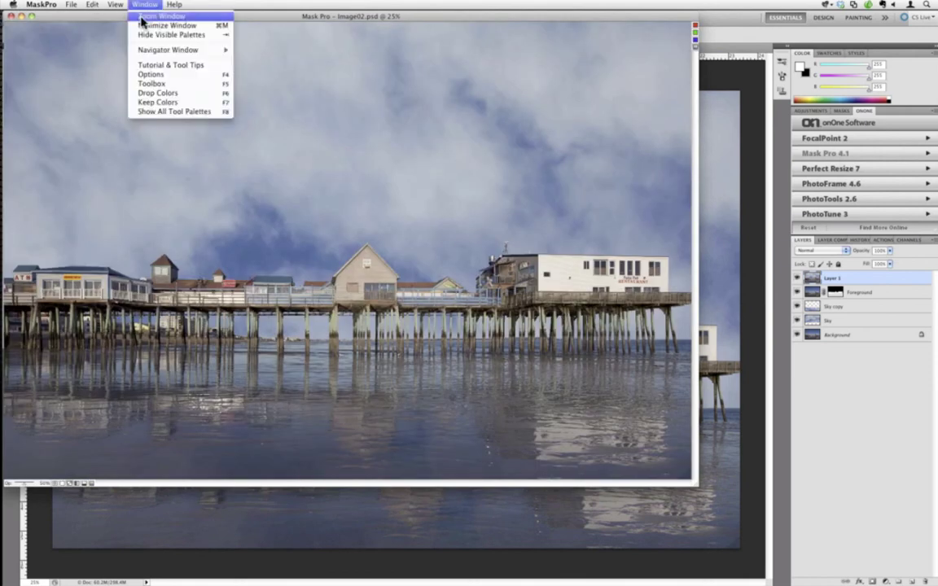
pyautogui.click(131, 23)
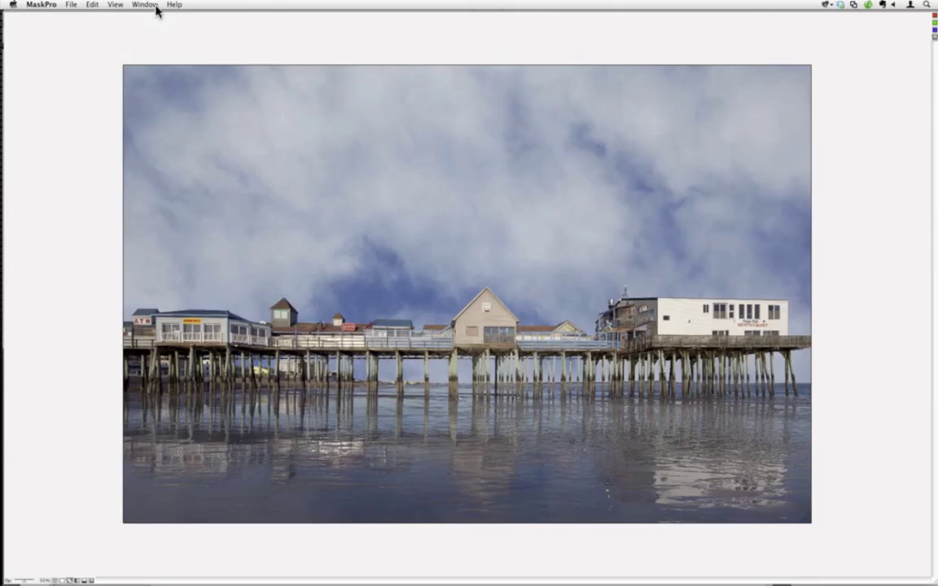
# Show the Toolbox, Drop Colors and Keep Colors palettes
pyautogui.click(147, 4)
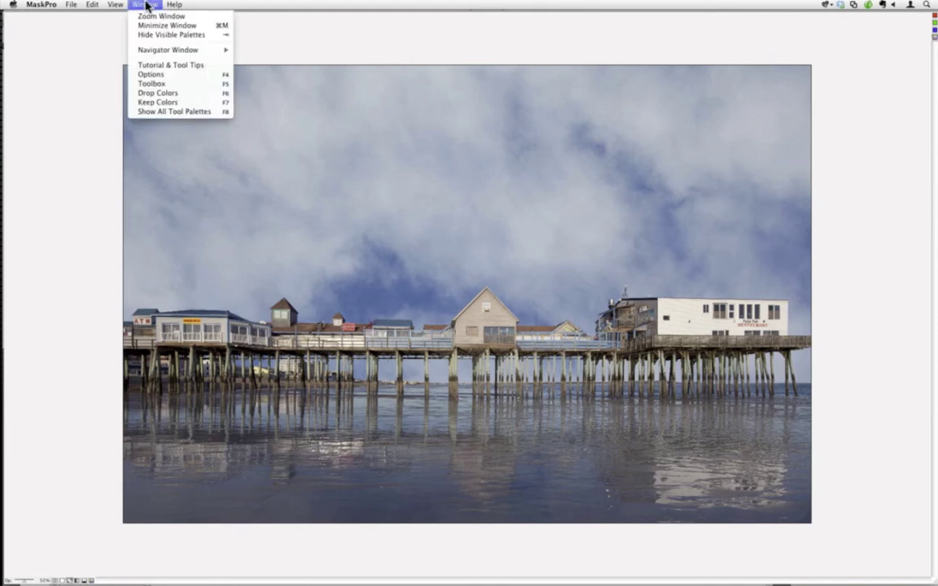
pyautogui.click(130, 85)
pyautogui.click(145, 4)
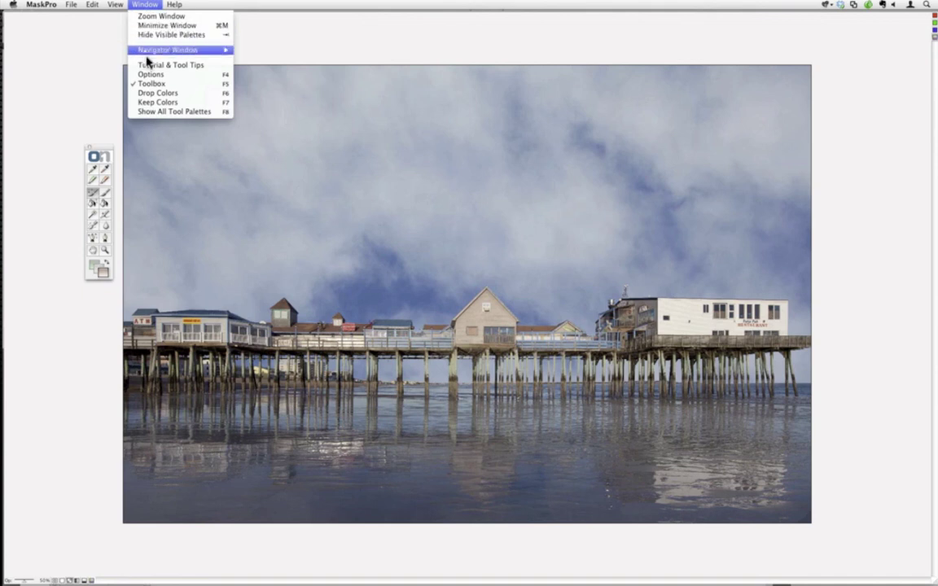
pyautogui.click(152, 93)
pyautogui.click(145, 4)
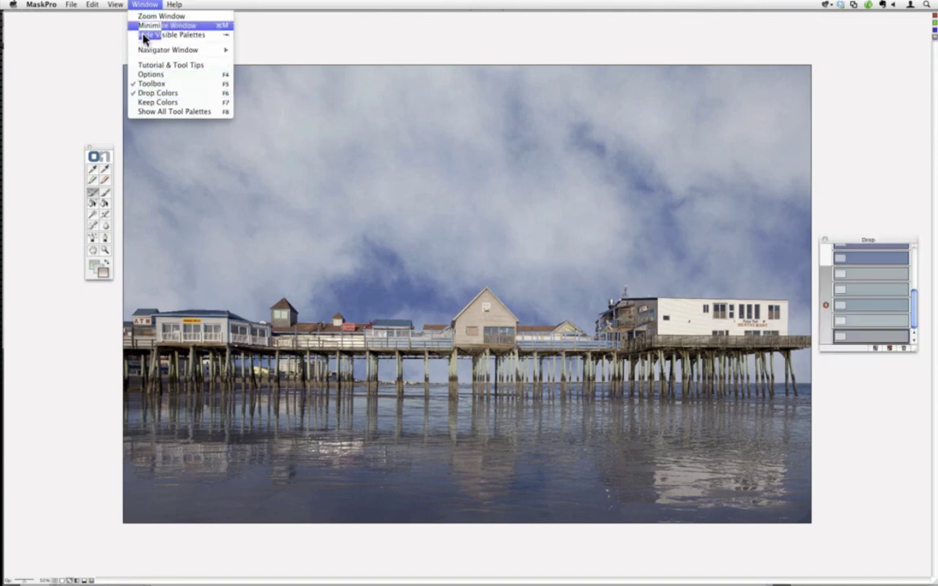
pyautogui.click(153, 102)
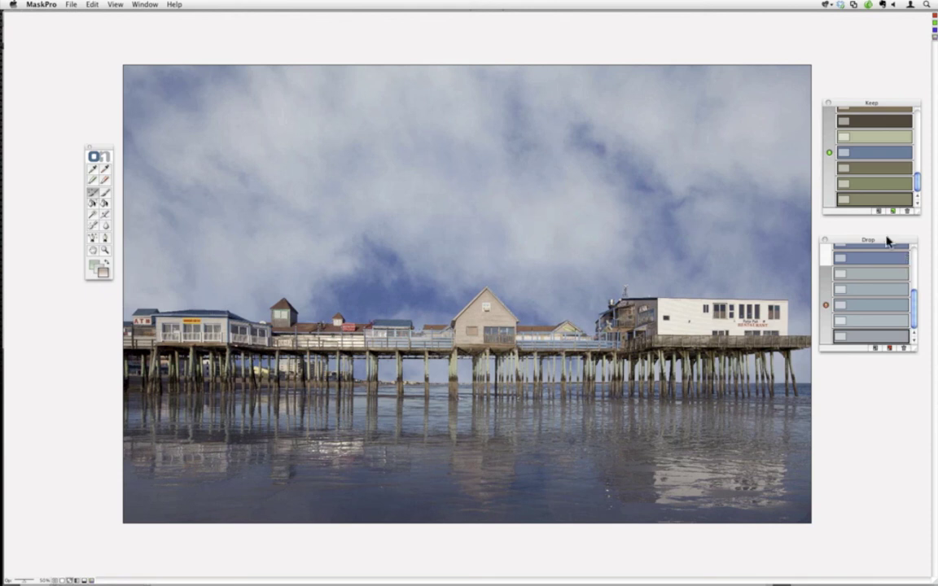
# Add an empty color set to both the Keep and Drop palettes, and close Mask Pro to return to Photoshop
pyautogui.click(878, 211)
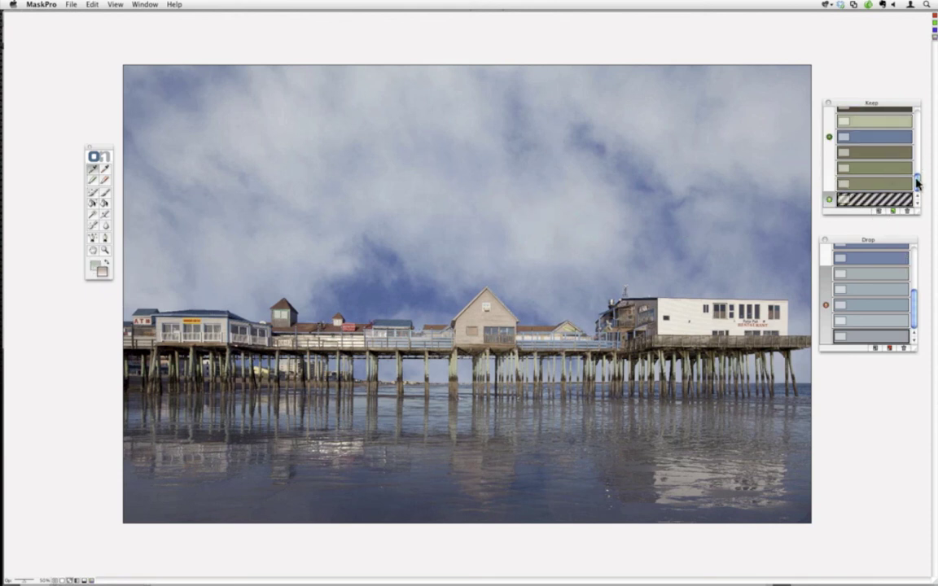
pyautogui.moveTo(918, 184)
pyautogui.mouseDown()
pyautogui.moveTo(915, 147)
pyautogui.moveTo(917, 188)
pyautogui.mouseUp()
pyautogui.click(826, 305)
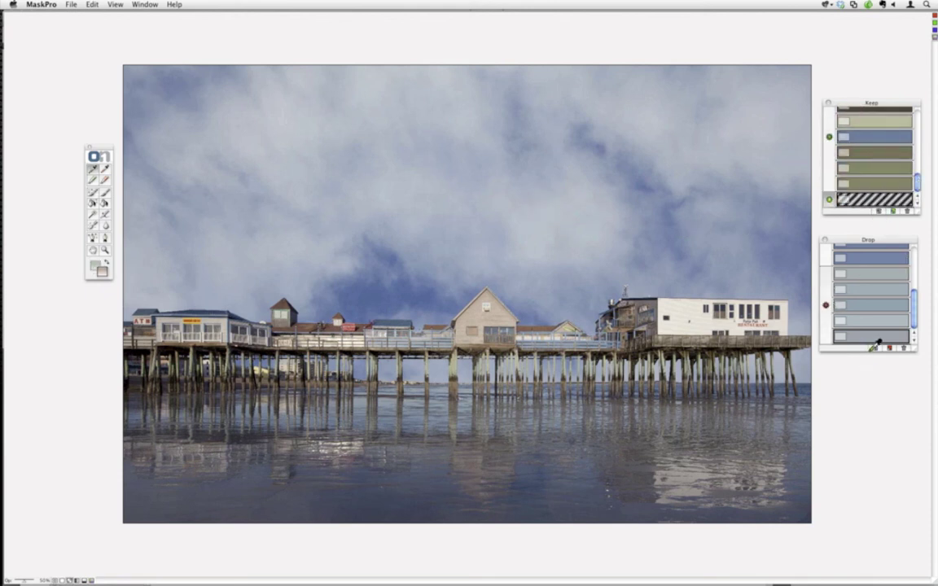
pyautogui.click(876, 345)
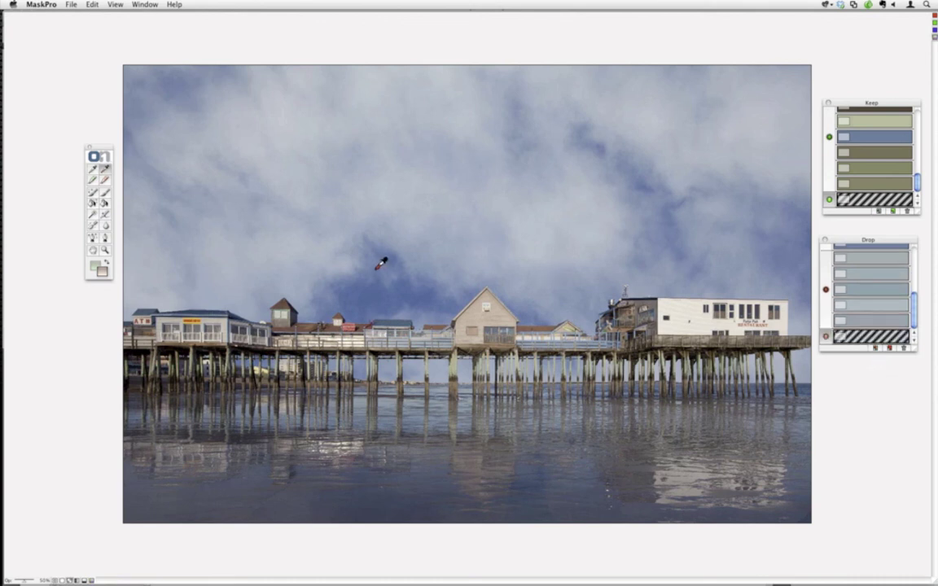
pyautogui.click(70, 5)
pyautogui.click(78, 28)
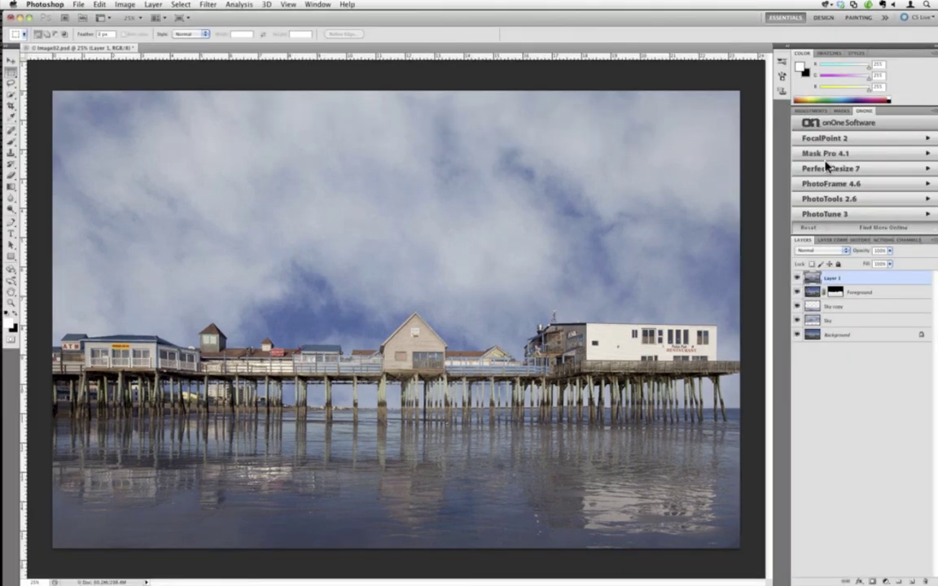
# Open the stamped layer with Mask Pro 4.1 Select and enlarge the window to full screen
pyautogui.click(825, 156)
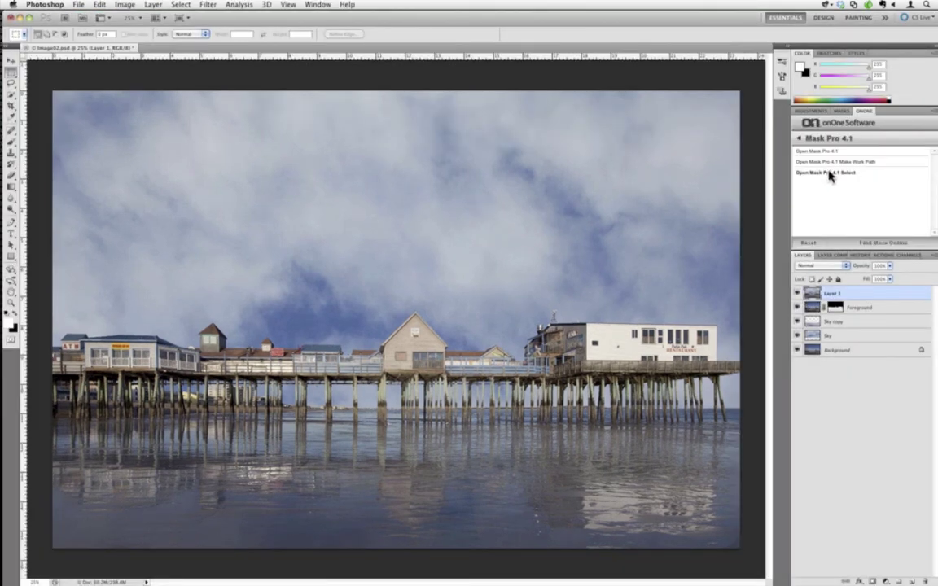
pyautogui.click(828, 175)
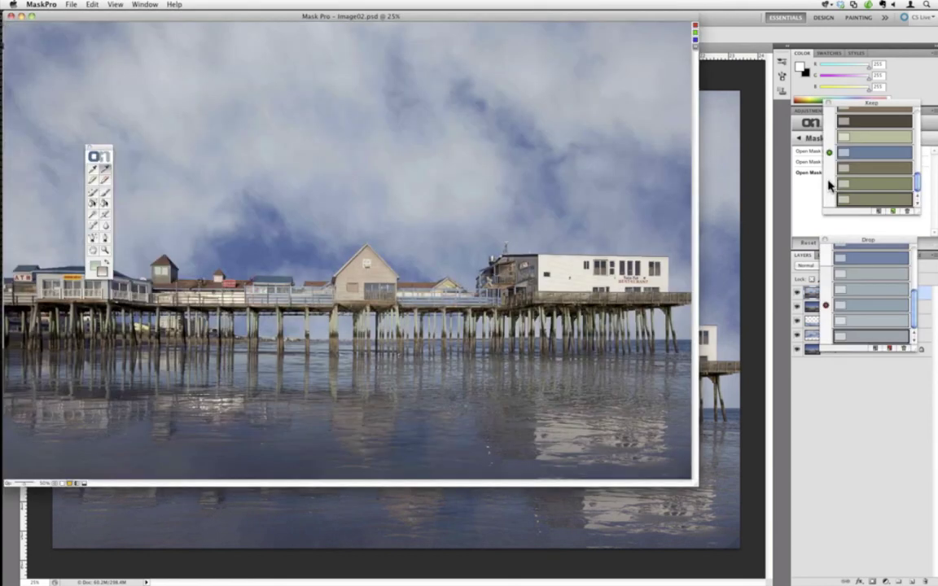
pyautogui.click(135, 4)
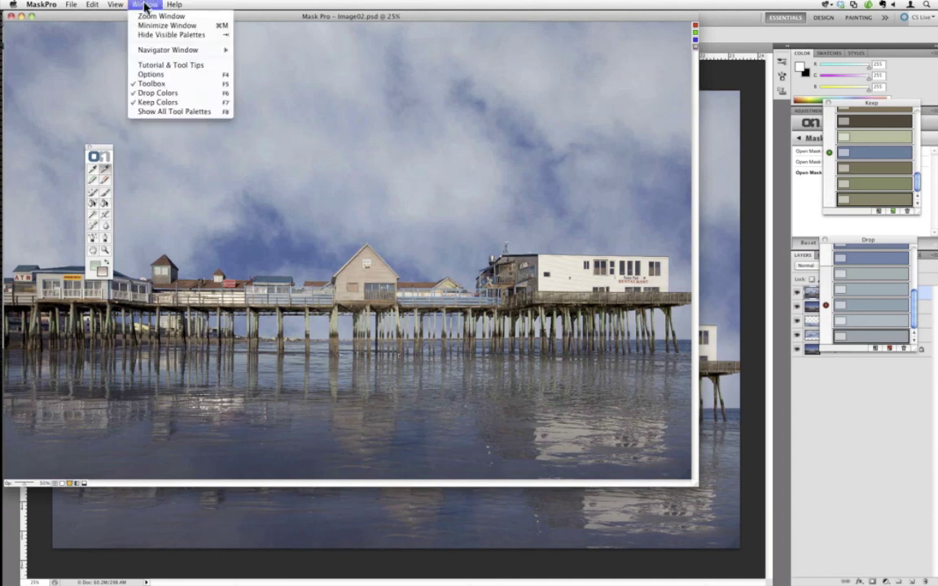
pyautogui.click(186, 72)
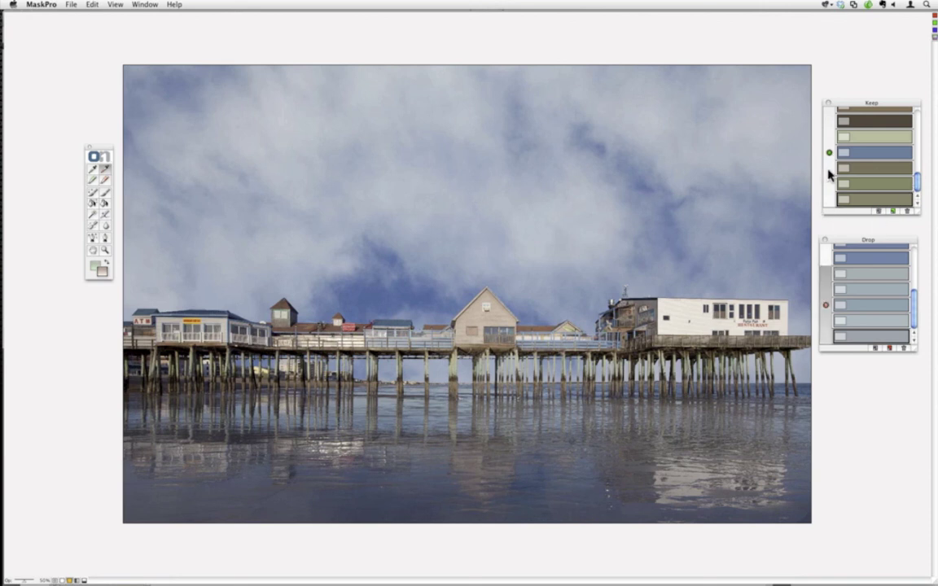
# Mask out the sky showing between the pier pilings with the Magic Brush
pyautogui.click(93, 191)
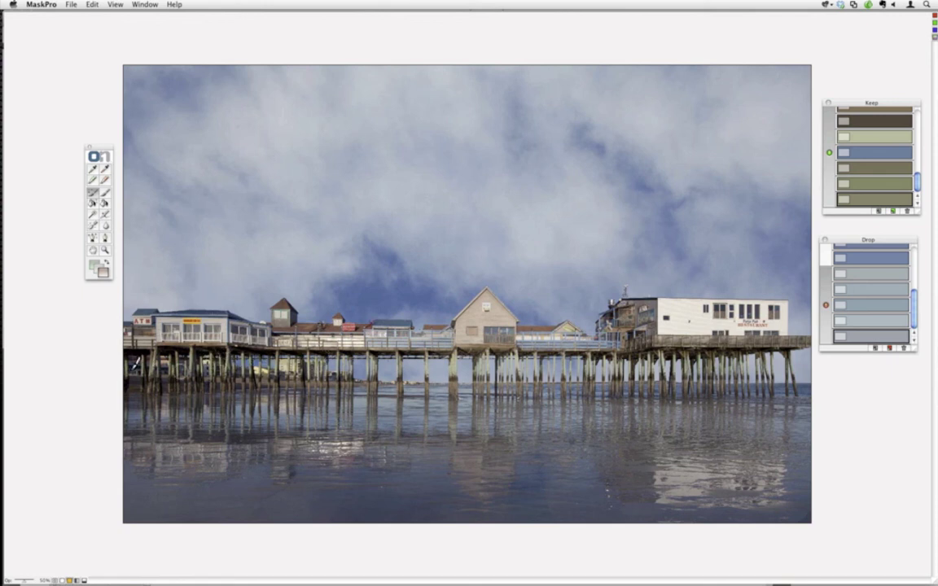
pyautogui.moveTo(276, 330)
pyautogui.mouseDown()
pyautogui.moveTo(379, 332)
pyautogui.moveTo(317, 350)
pyautogui.moveTo(379, 325)
pyautogui.moveTo(430, 322)
pyautogui.moveTo(321, 326)
pyautogui.mouseUp()
pyautogui.moveTo(358, 365)
pyautogui.mouseDown()
pyautogui.moveTo(550, 367)
pyautogui.moveTo(514, 355)
pyautogui.moveTo(542, 367)
pyautogui.mouseUp()
pyautogui.moveTo(675, 360)
pyautogui.mouseDown()
pyautogui.moveTo(603, 382)
pyautogui.moveTo(693, 367)
pyautogui.moveTo(808, 374)
pyautogui.mouseUp()
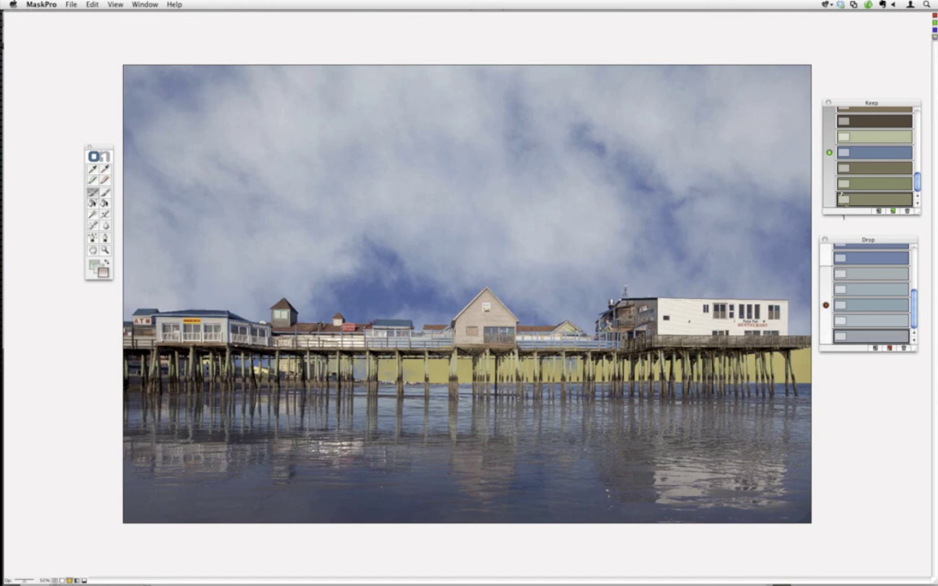
# Mask out the strip of sky bordering the pier's rooftops across the whole image with the Magic Brush
pyautogui.scroll(3, 831, 175)
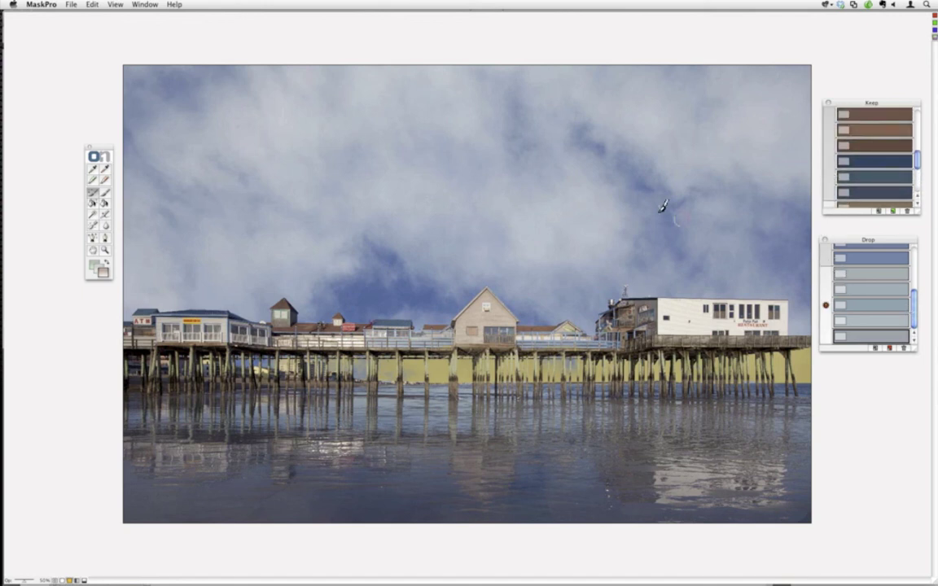
pyautogui.click(787, 323)
pyautogui.moveTo(787, 323)
pyautogui.mouseDown()
pyautogui.moveTo(792, 289)
pyautogui.moveTo(801, 321)
pyautogui.moveTo(797, 285)
pyautogui.moveTo(611, 293)
pyautogui.moveTo(618, 278)
pyautogui.moveTo(656, 277)
pyautogui.moveTo(607, 281)
pyautogui.moveTo(591, 315)
pyautogui.moveTo(520, 314)
pyautogui.moveTo(481, 285)
pyautogui.moveTo(501, 291)
pyautogui.moveTo(464, 284)
pyautogui.moveTo(471, 281)
pyautogui.moveTo(456, 304)
pyautogui.moveTo(422, 320)
pyautogui.moveTo(349, 314)
pyautogui.moveTo(290, 293)
pyautogui.moveTo(120, 316)
pyautogui.mouseUp()
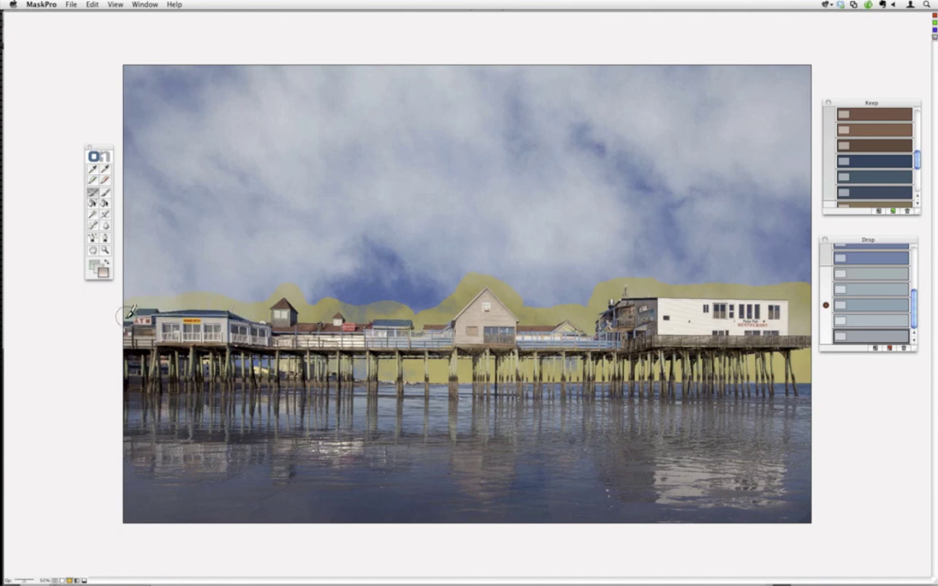
# Paint a solid band above the rooftops with the standard Brush and fill the remaining sky above it with the Bucket
pyautogui.click(105, 191)
pyautogui.moveTo(796, 276)
pyautogui.mouseDown()
pyautogui.moveTo(631, 273)
pyautogui.moveTo(589, 284)
pyautogui.moveTo(582, 299)
pyautogui.moveTo(538, 301)
pyautogui.moveTo(470, 276)
pyautogui.moveTo(444, 282)
pyautogui.moveTo(451, 280)
pyautogui.moveTo(436, 299)
pyautogui.moveTo(417, 306)
pyautogui.moveTo(290, 283)
pyautogui.moveTo(252, 298)
pyautogui.moveTo(126, 297)
pyautogui.mouseUp()
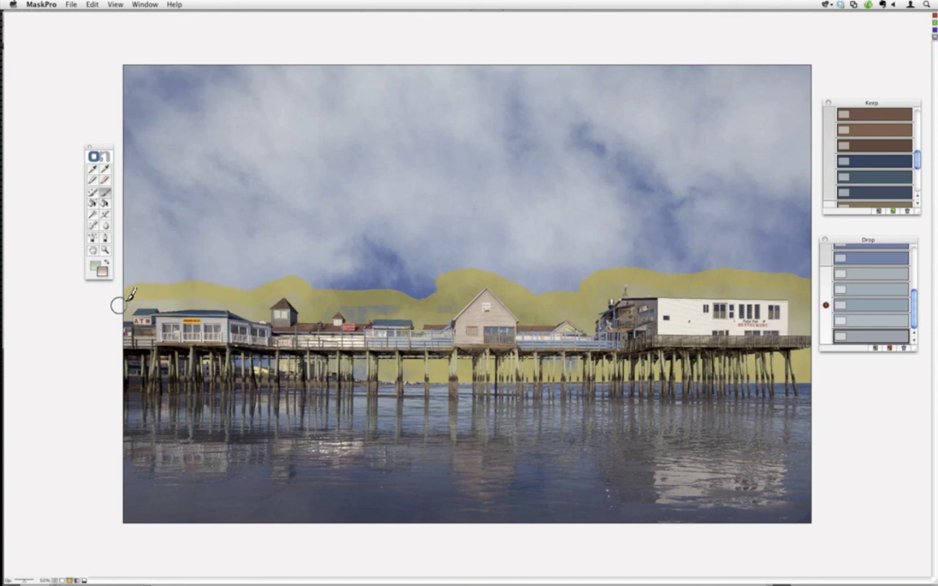
pyautogui.click(103, 203)
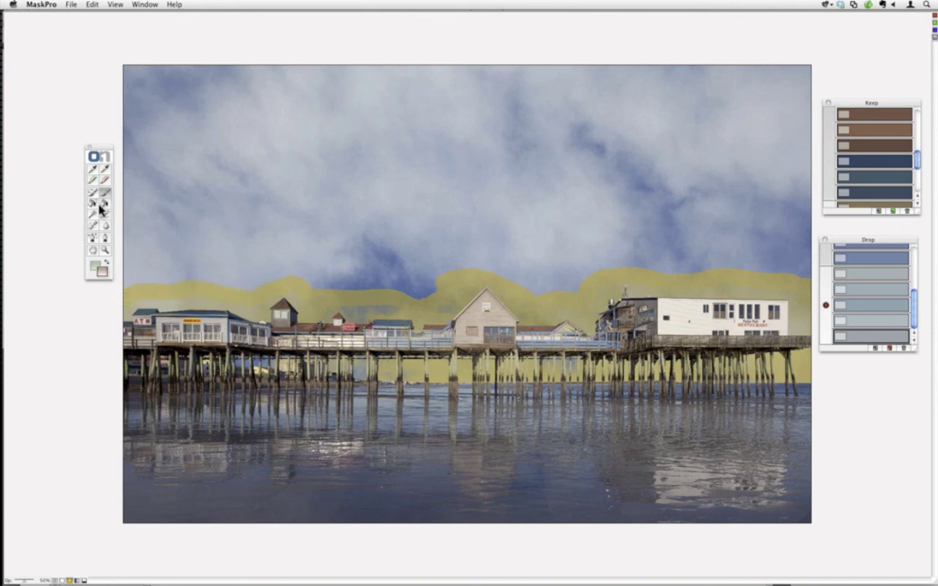
pyautogui.click(295, 268)
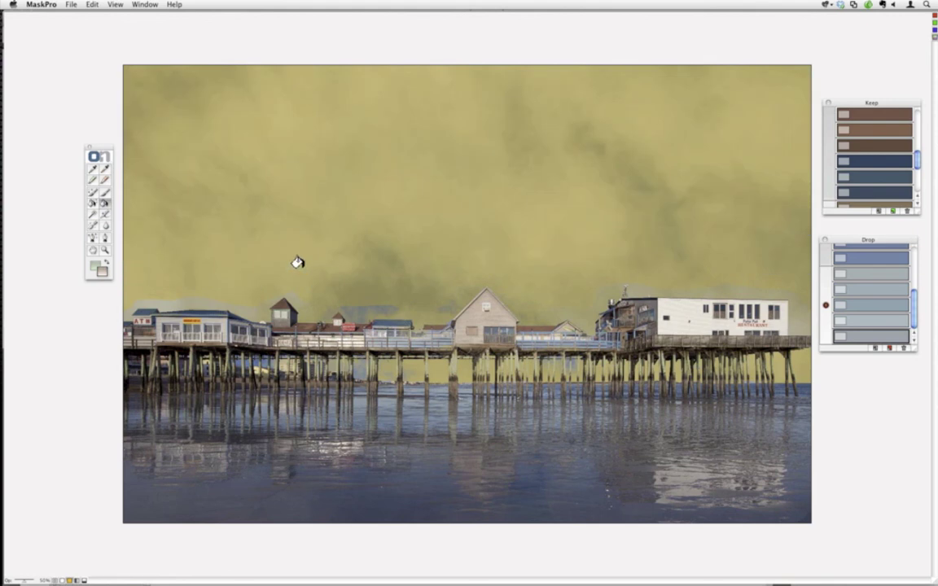
# Apply the Mask Pro result as a selection in Photoshop and return to the list of onOne plug-ins
pyautogui.click(71, 5)
pyautogui.click(82, 25)
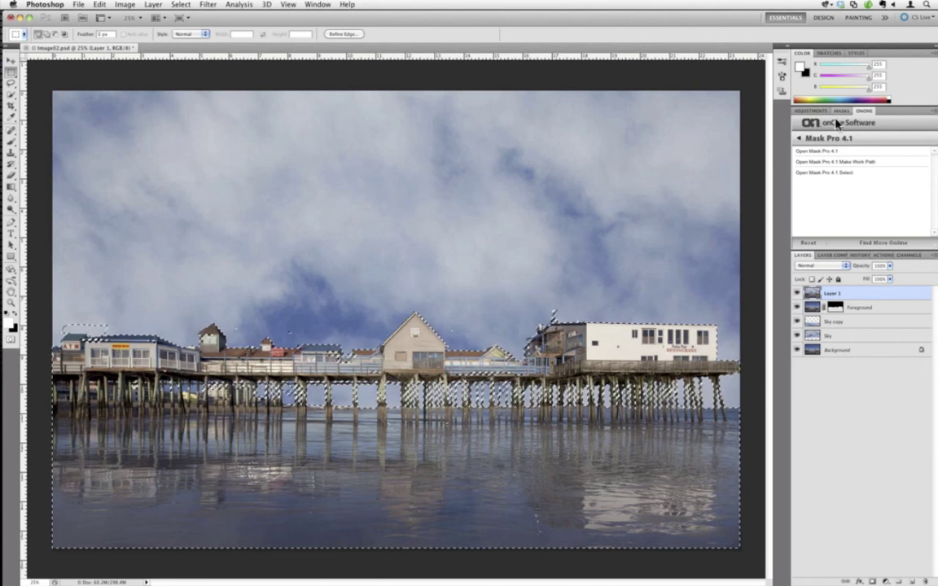
pyautogui.click(826, 140)
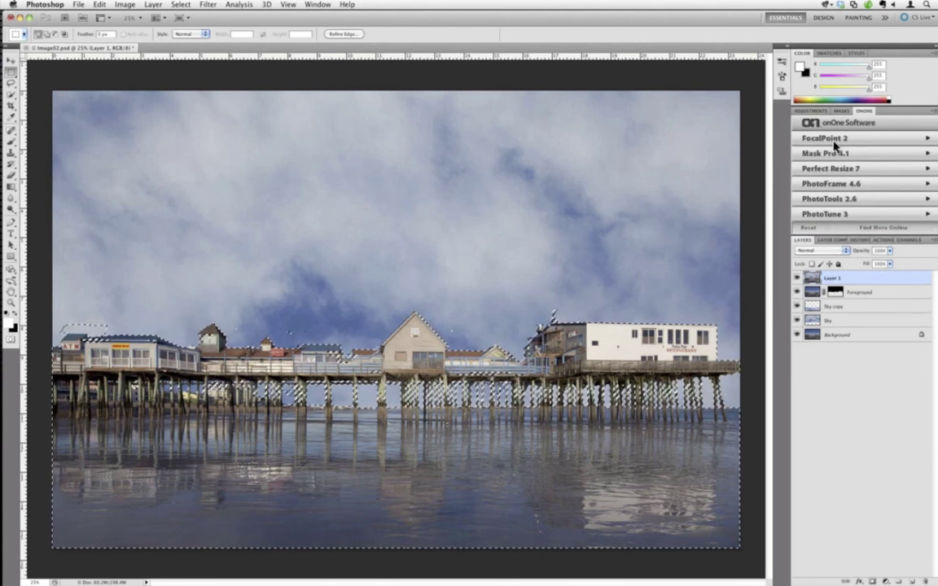
# Try a FocalPoint 2 blur on the selected pier and water, increasing the blur amount and adjusting the planar FocusBug
pyautogui.click(835, 141)
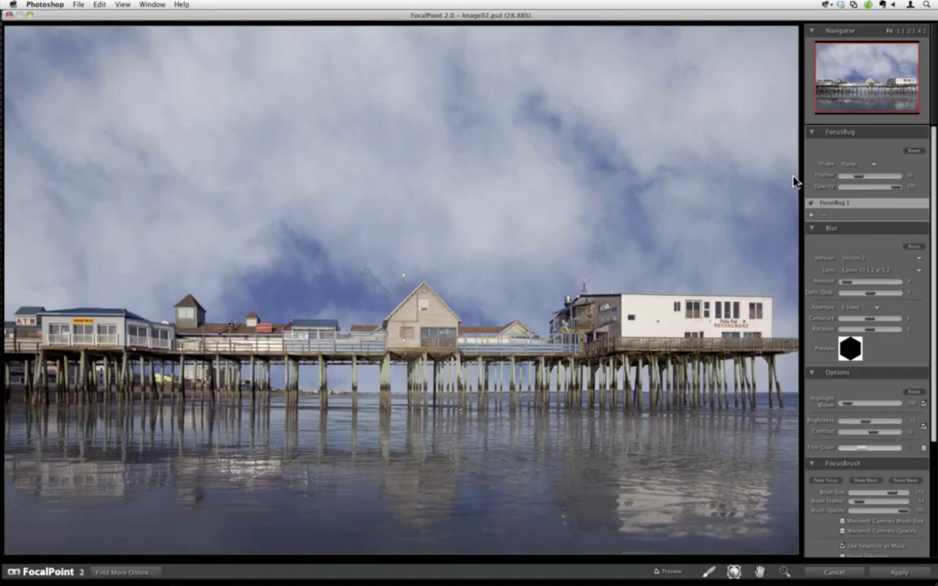
pyautogui.click(857, 285)
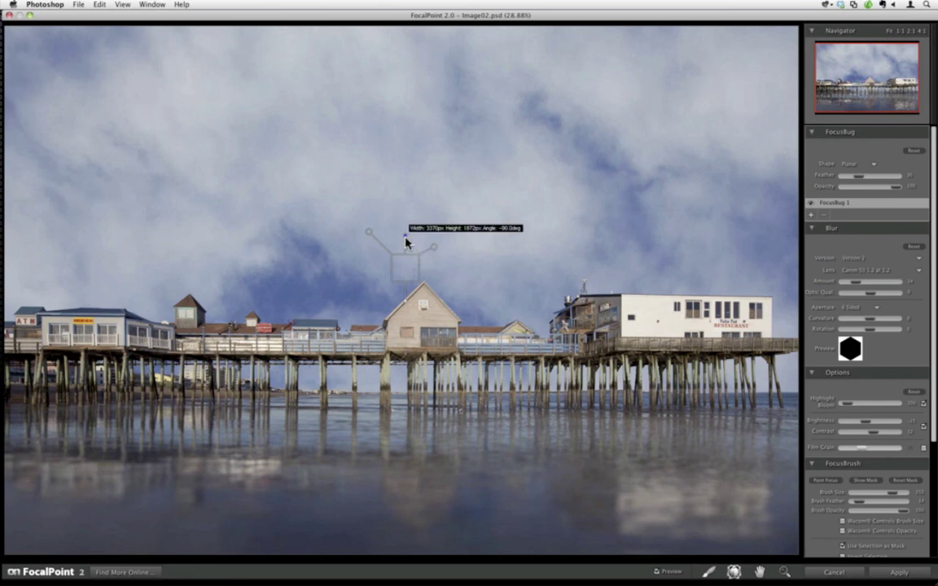
pyautogui.moveTo(407, 241); pyautogui.dragTo(402, 250)
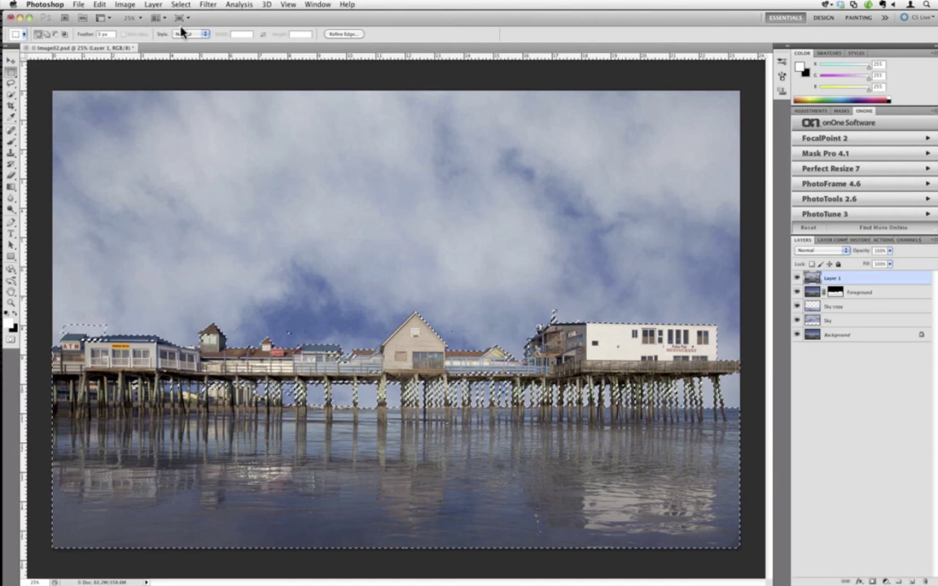
# Invert the selection to the sky, preview the FocalPoint 2 blur on it with the FocusBug repositioned, and cancel the effect
pyautogui.click(181, 4)
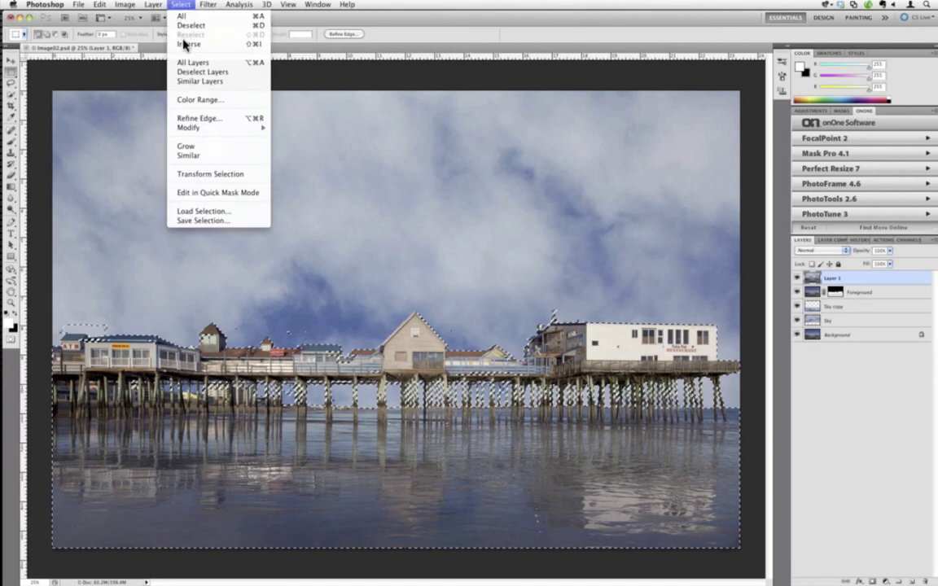
pyautogui.click(186, 44)
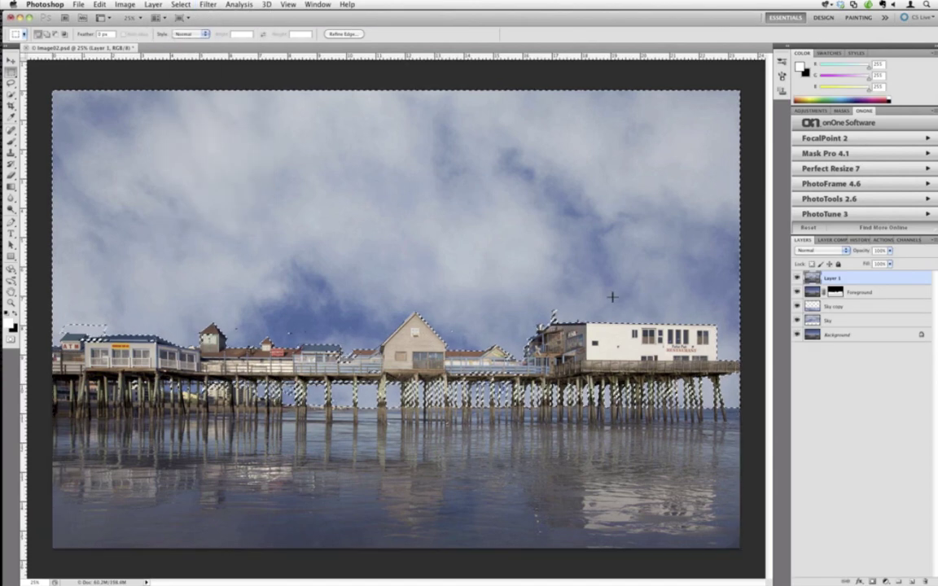
pyautogui.click(824, 138)
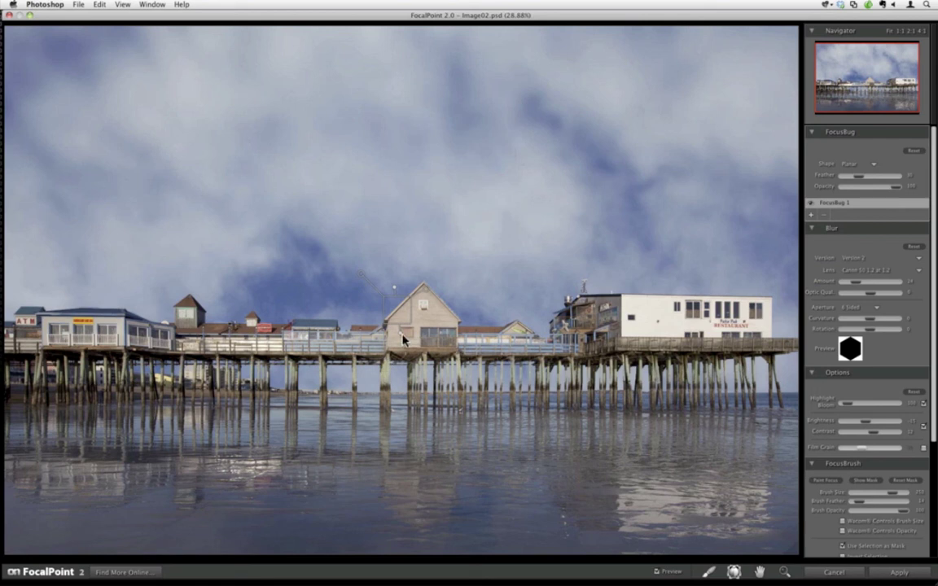
pyautogui.moveTo(403, 340); pyautogui.dragTo(399, 343)
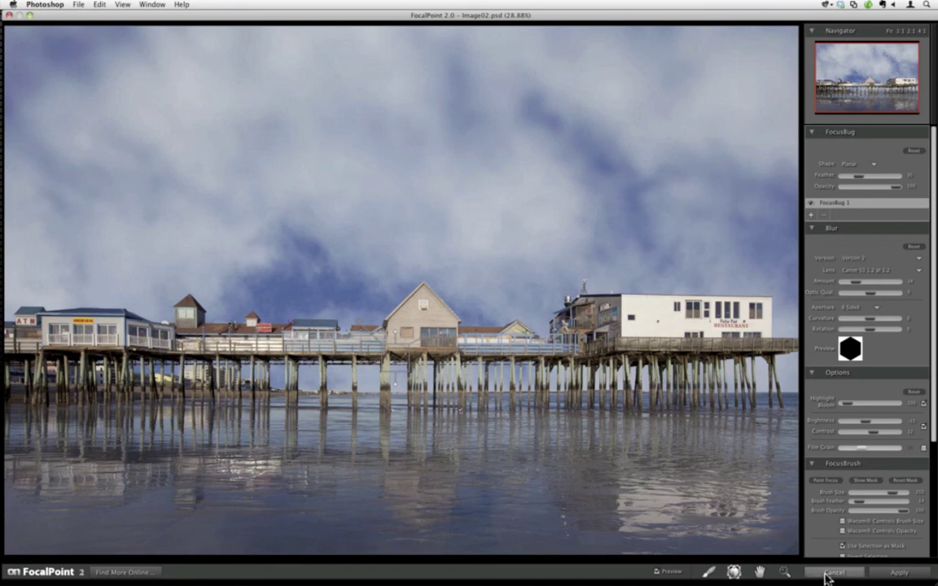
pyautogui.click(826, 577)
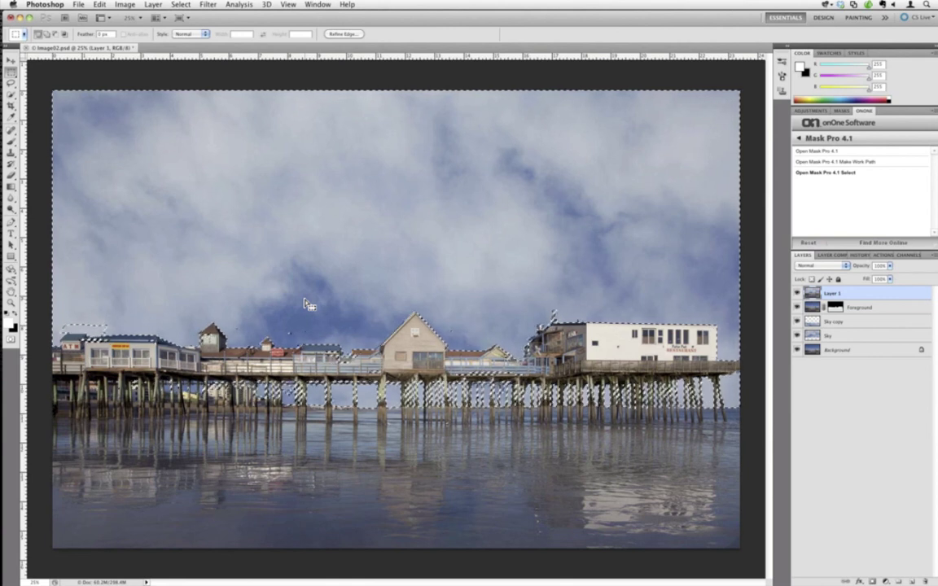
# Replace the current selection with a Quick Selection of the sky, delete that sky from Layer 1, and deselect
pyautogui.press('super+d')
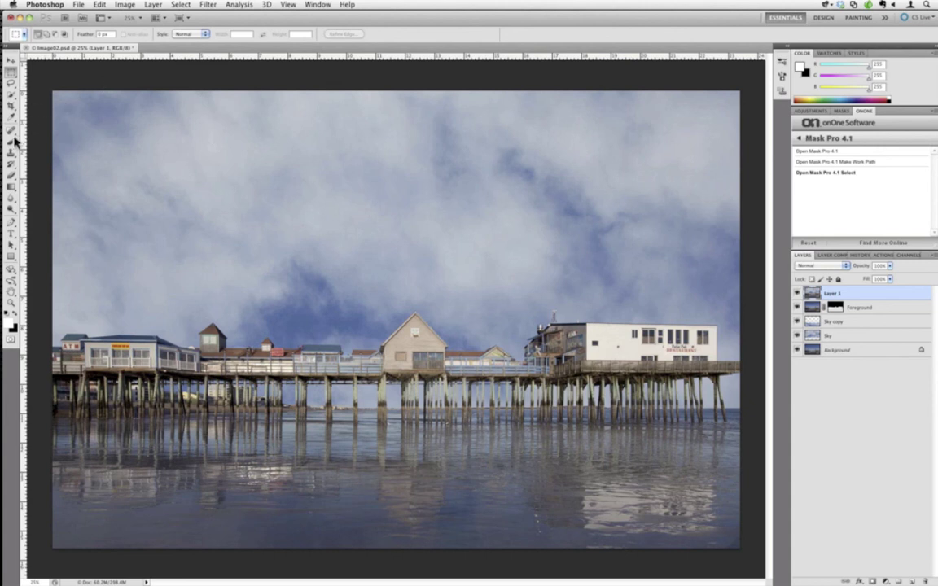
pyautogui.click(10, 94)
pyautogui.moveTo(330, 291); pyautogui.dragTo(372, 286)
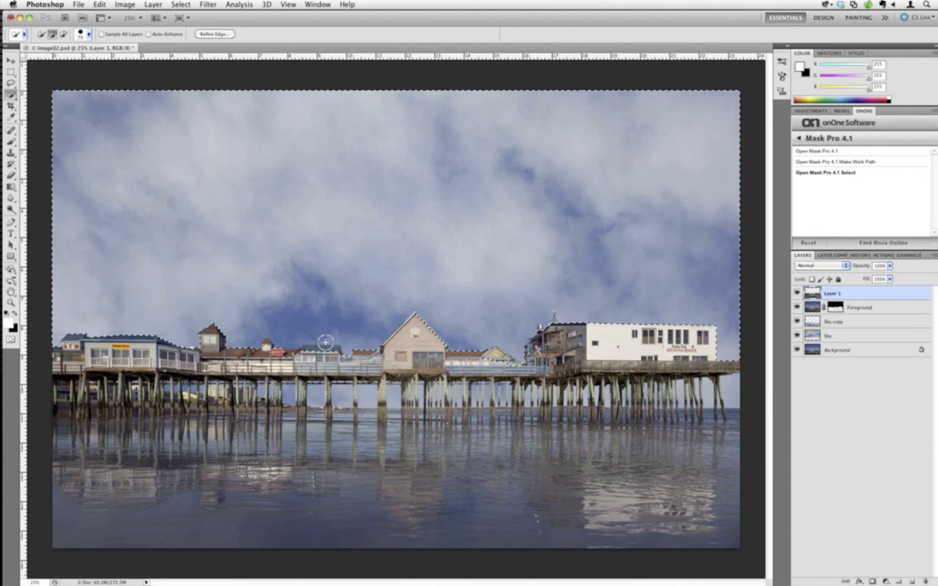
pyautogui.press('super+d')
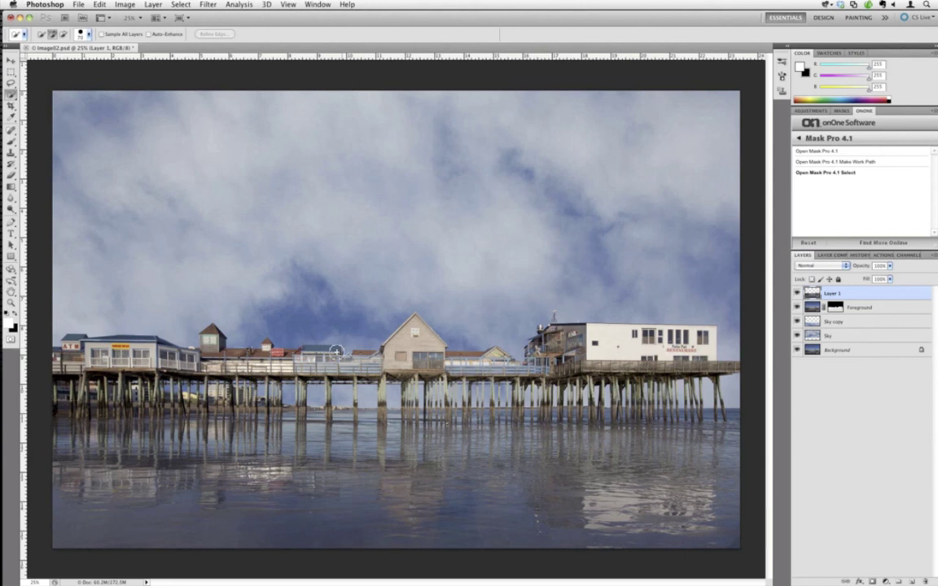
# Reopen the Foreground layer in Mask Pro 4.1 and look through the colors stored in the Keep palette
pyautogui.click(846, 309)
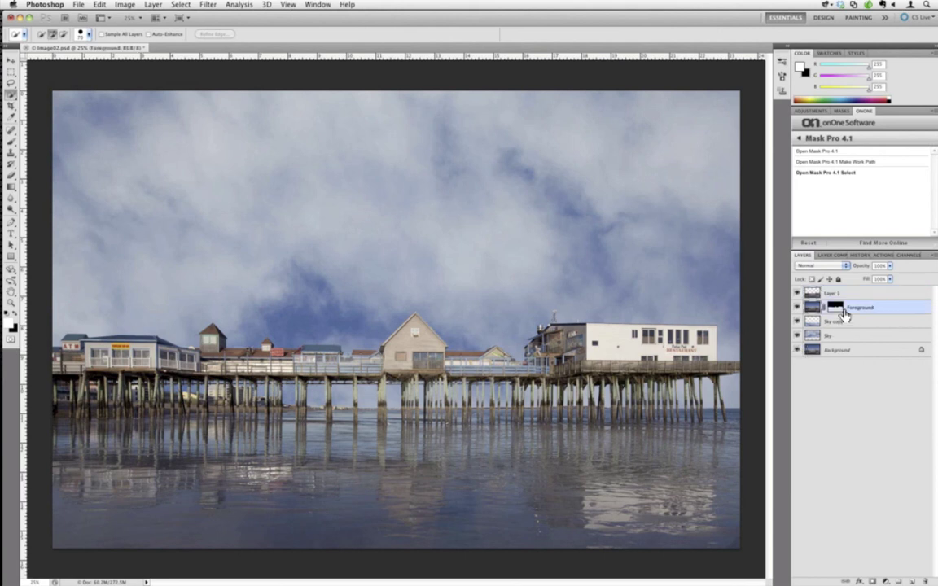
pyautogui.click(838, 155)
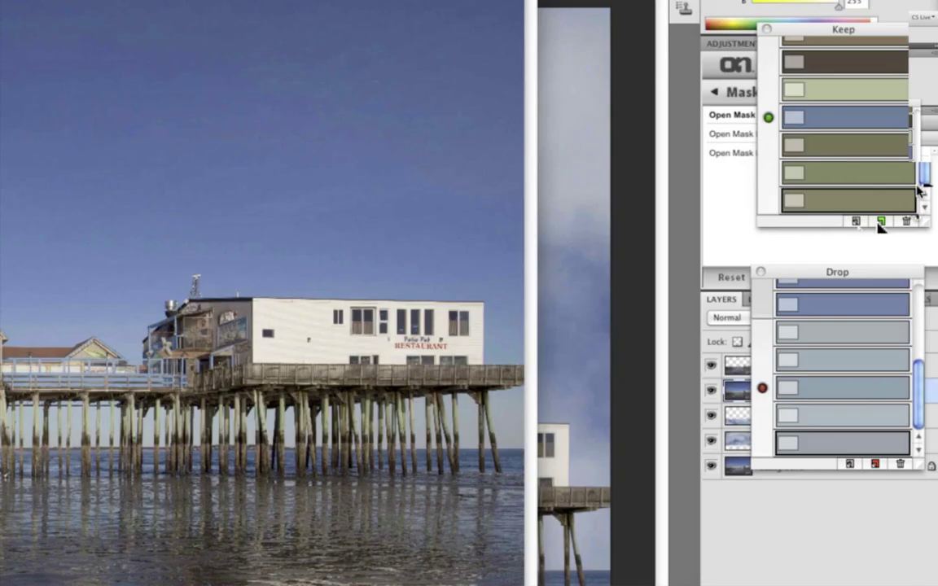
pyautogui.click(892, 213)
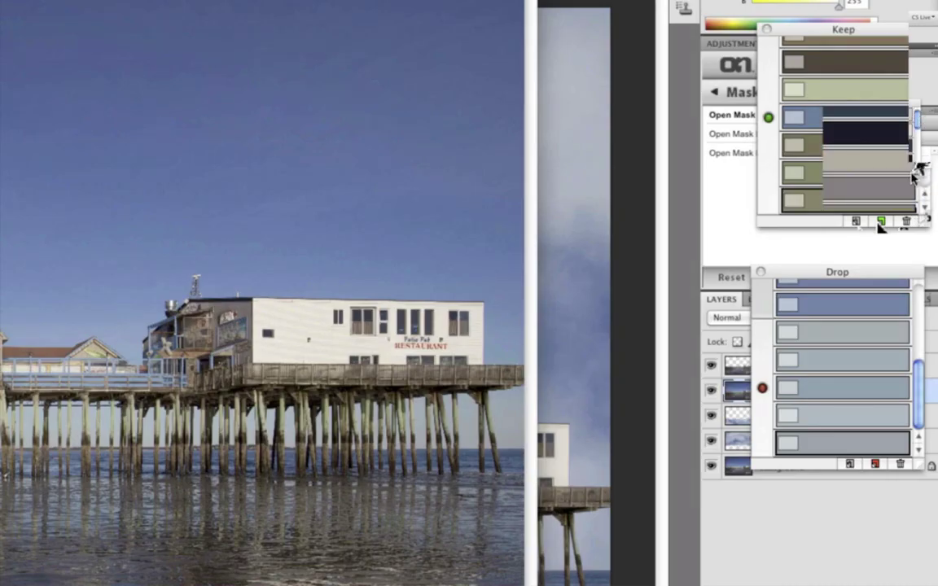